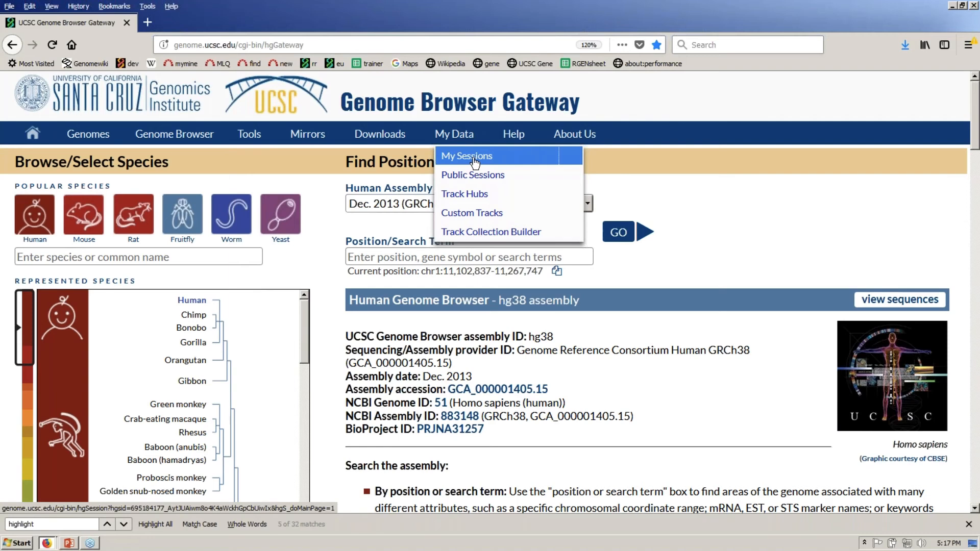
# - Go to My Sessions, sign out of the current account and reach the sign-in page
pyautogui.click(475, 162)
pyautogui.click(45, 199)
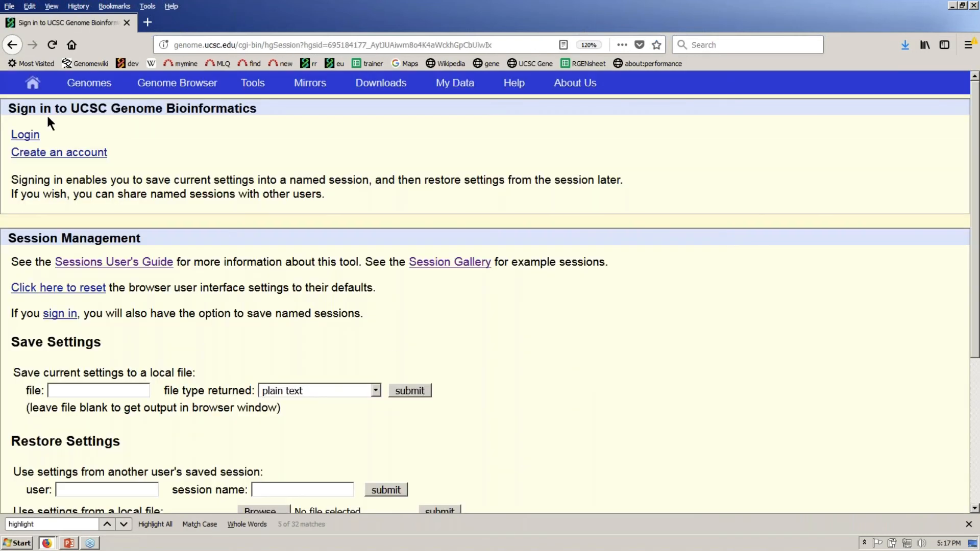
pyautogui.click(28, 137)
# - Log in with the workshop account username and password, declining to save the credentials
pyautogui.click(397, 205)
pyautogui.write('aust')
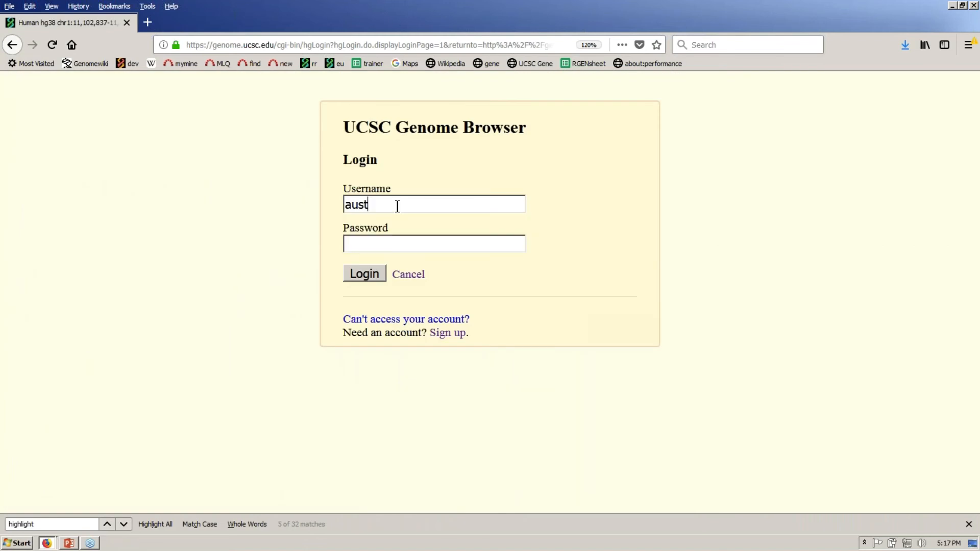
pyautogui.write('ralia2018')
pyautogui.click(409, 239)
pyautogui.write('******')
pyautogui.click(372, 273)
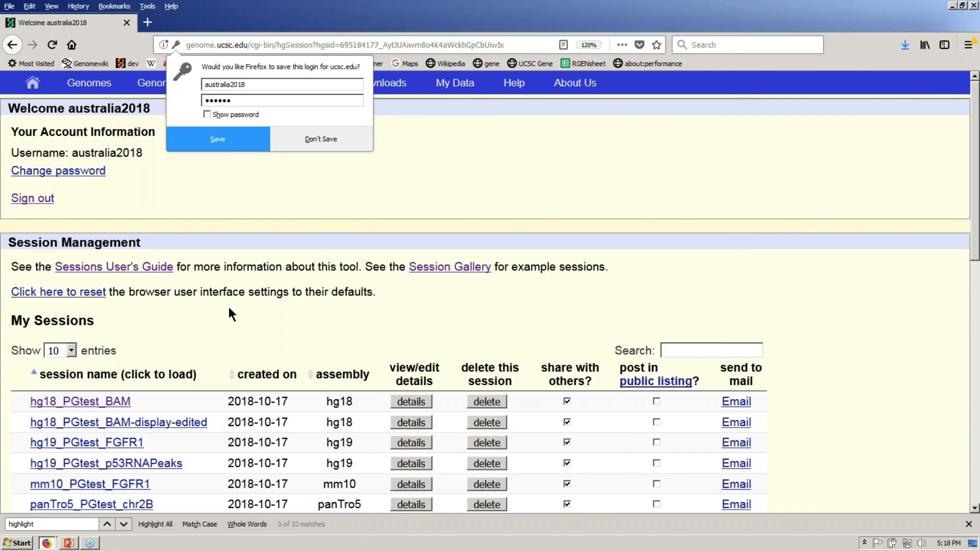
pyautogui.click(333, 142)
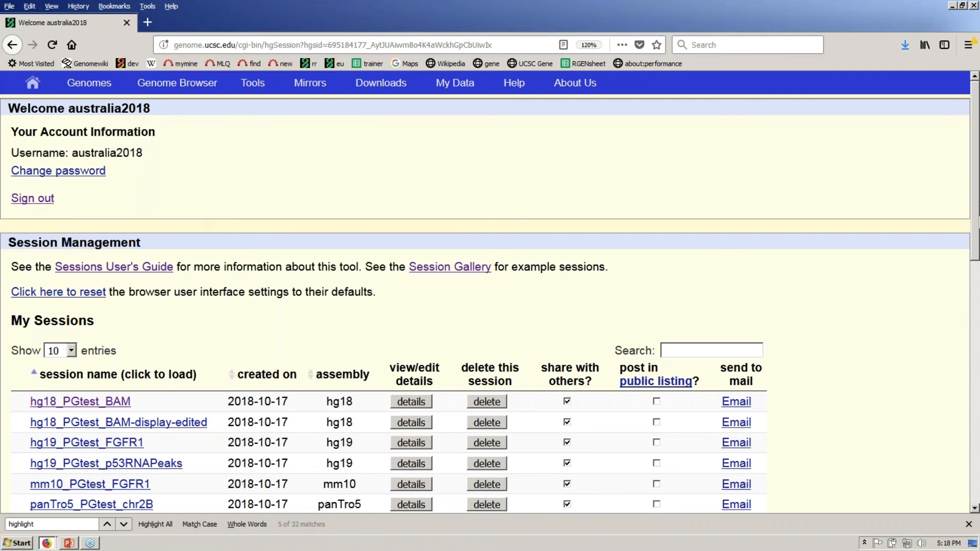
# - Load the main Genome Browser view on hg38 chr1:11,102,837-11,267,747
pyautogui.moveTo(976, 232); pyautogui.dragTo(960, 220)
pyautogui.moveTo(206, 89)
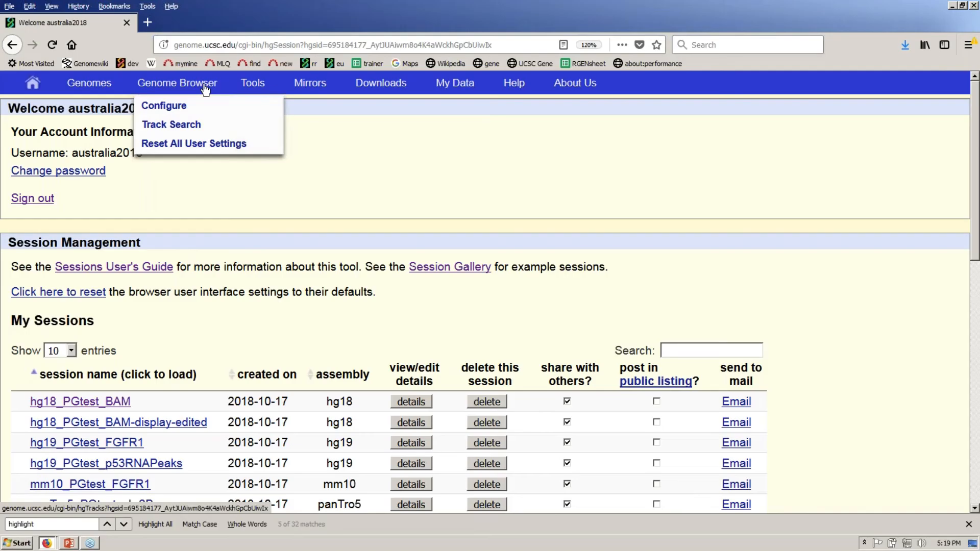
pyautogui.click(206, 89)
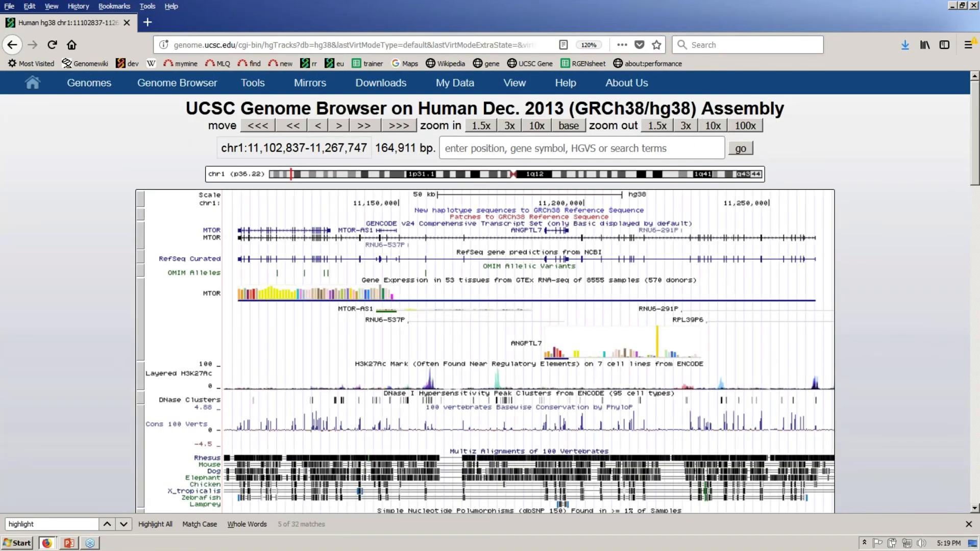
# - Return to the workshop files listing, then bring PowerPoint's slide 20 live demo to the front
pyautogui.hotkey('alt', 'Tab')
pyautogui.hotkey('alt', 'Left')
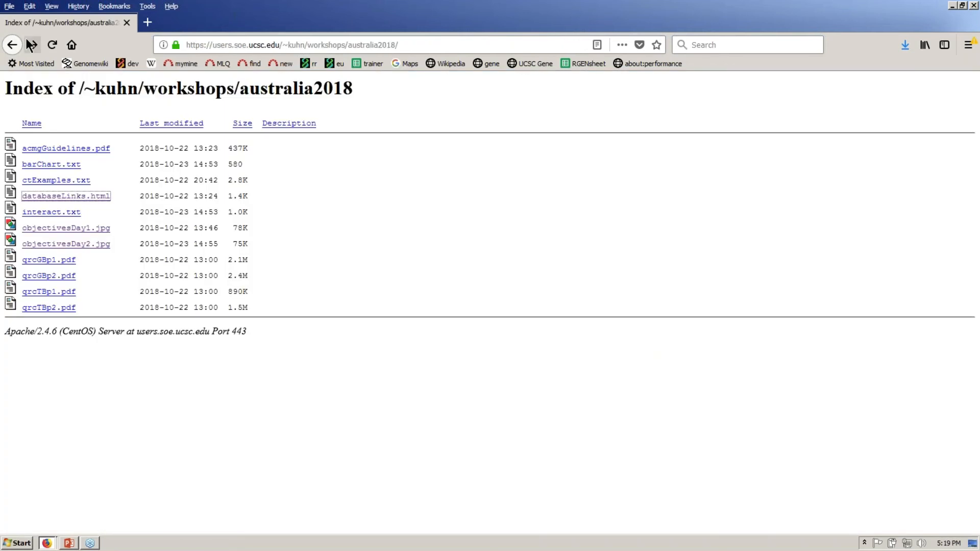
pyautogui.hotkey('alt', 'Tab')
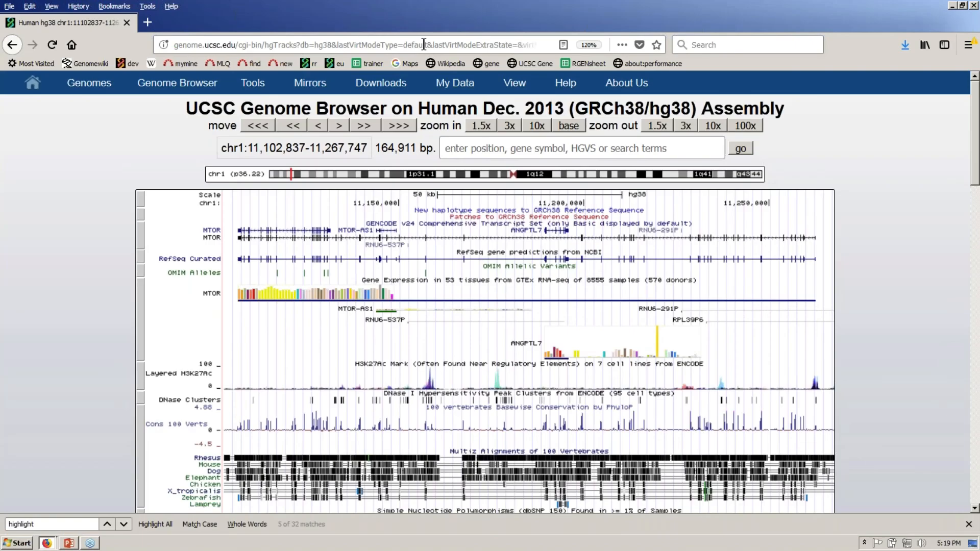
pyautogui.hotkey('alt', 'Tab')
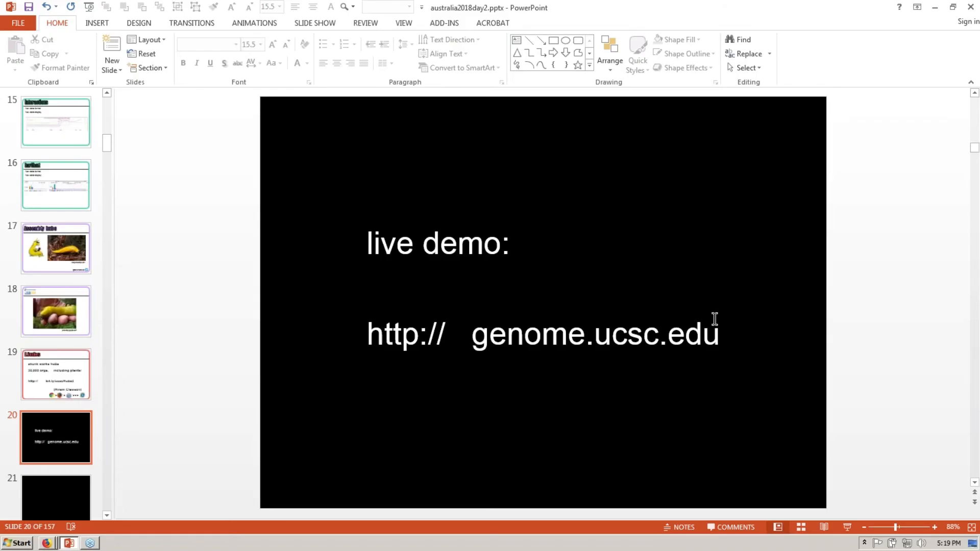
# - Add 'bit.ly/ucscAU2018' on its own line under genome.ucsc.edu on slide 20
pyautogui.click(722, 342)
pyautogui.press('Return')
pyautogui.write('Bit.ly/')
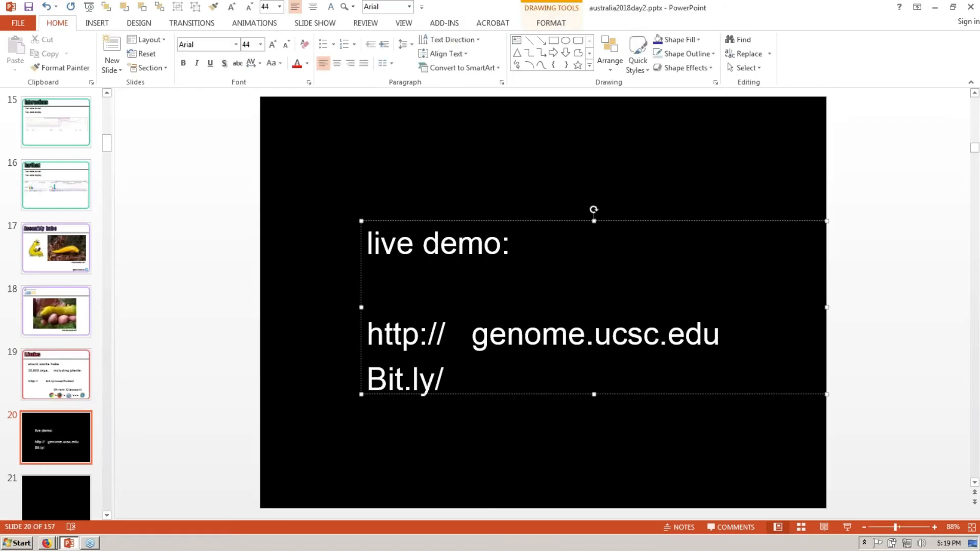
pyautogui.write('ucscA')
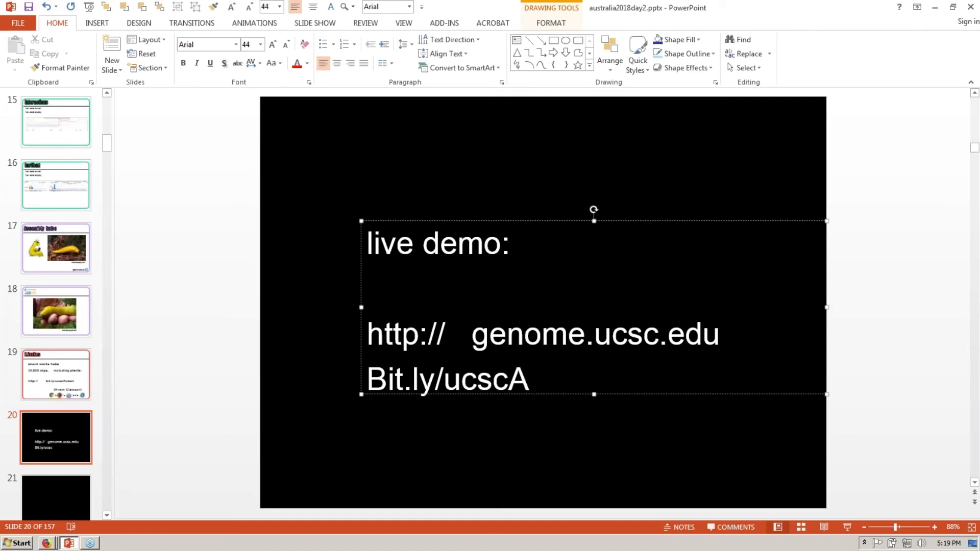
pyautogui.write('U2018')
pyautogui.press('Home')
pyautogui.press('Left')
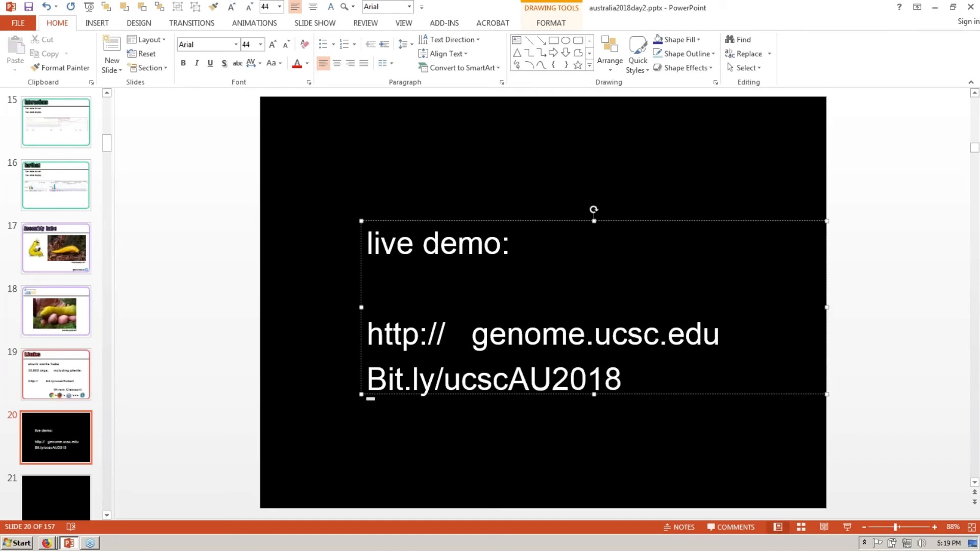
pyautogui.press('Delete')
pyautogui.write('b')
pyautogui.press('Left')
pyautogui.press('Return')
pyautogui.hotkey('alt', 'Tab')
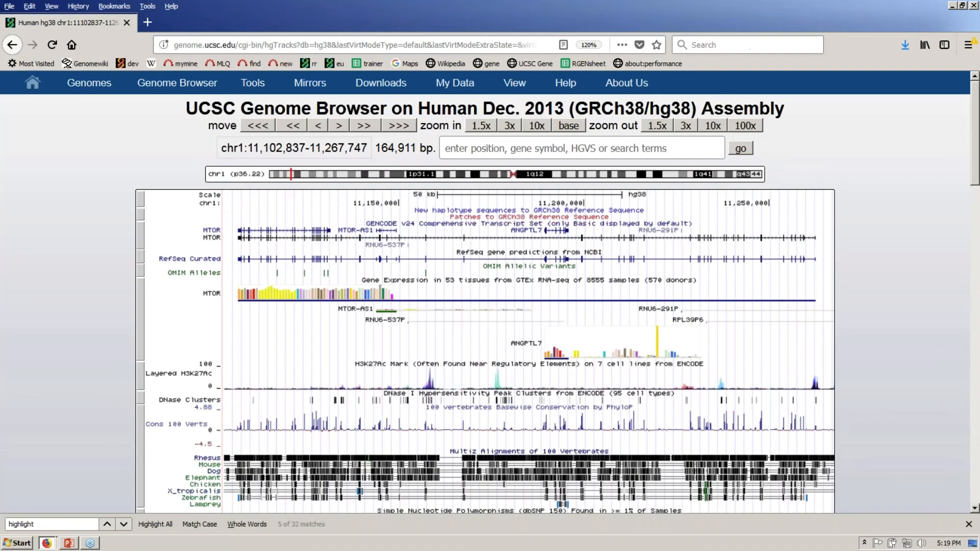
pyautogui.hotkey('alt', 'Left')
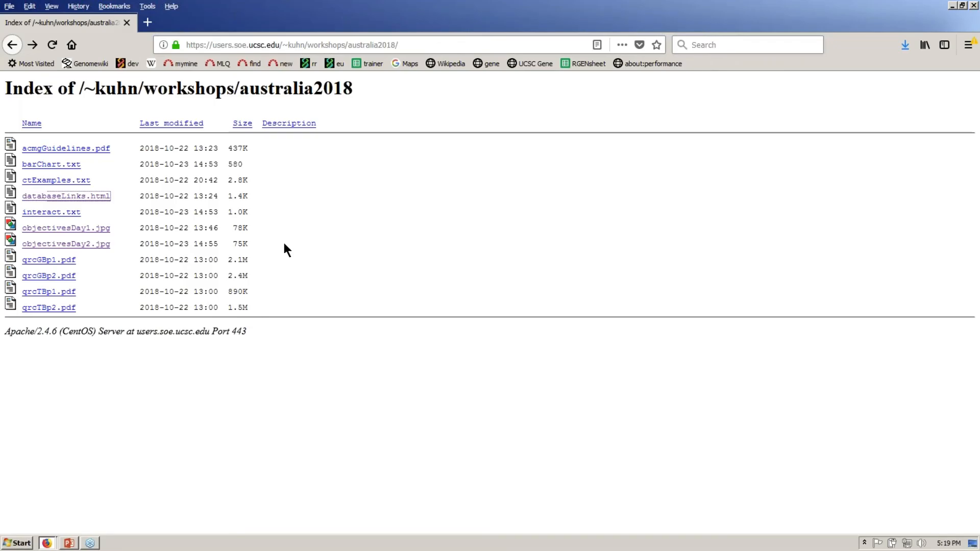
pyautogui.moveTo(283, 244); pyautogui.dragTo(289, 352)
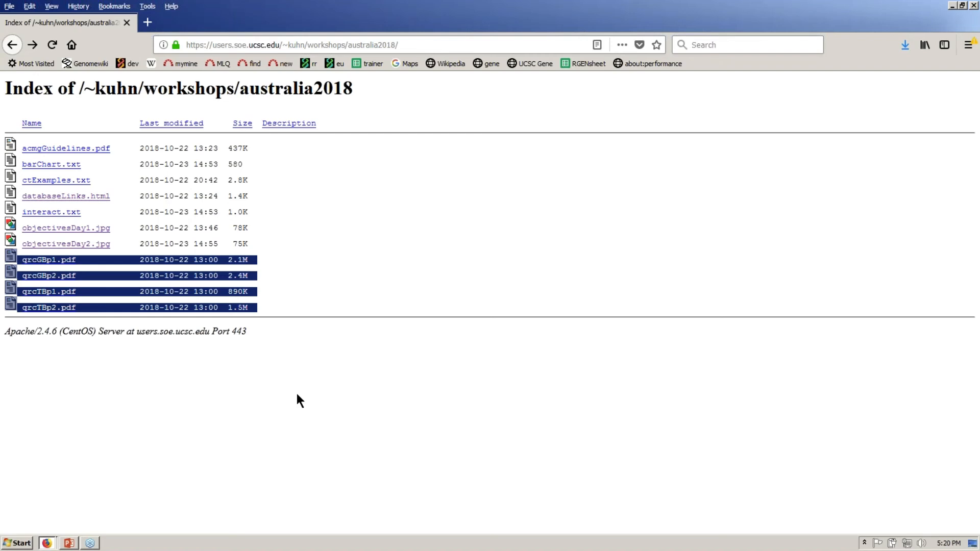
pyautogui.hotkey('alt', 'Tab')
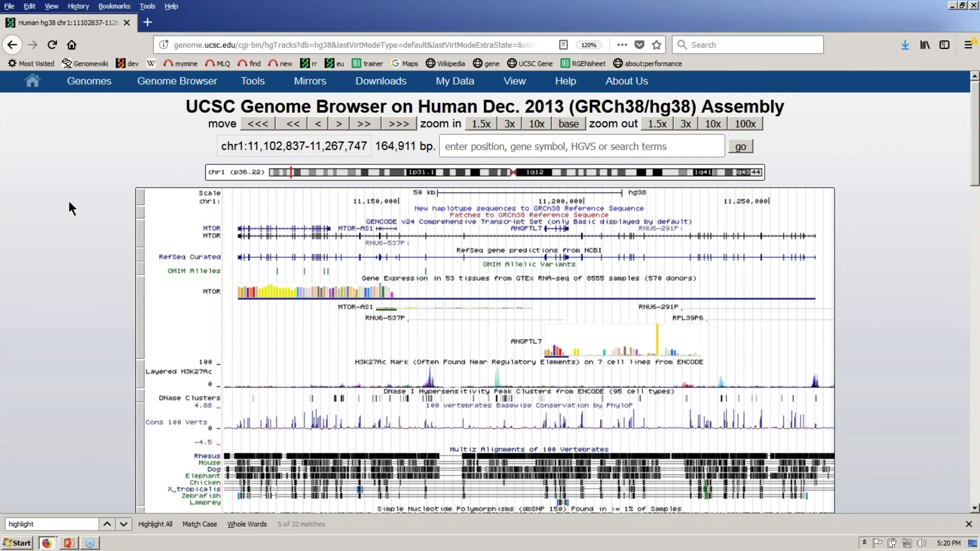
# - Hide all tracks in the browser
pyautogui.scroll(-3, 69, 204)
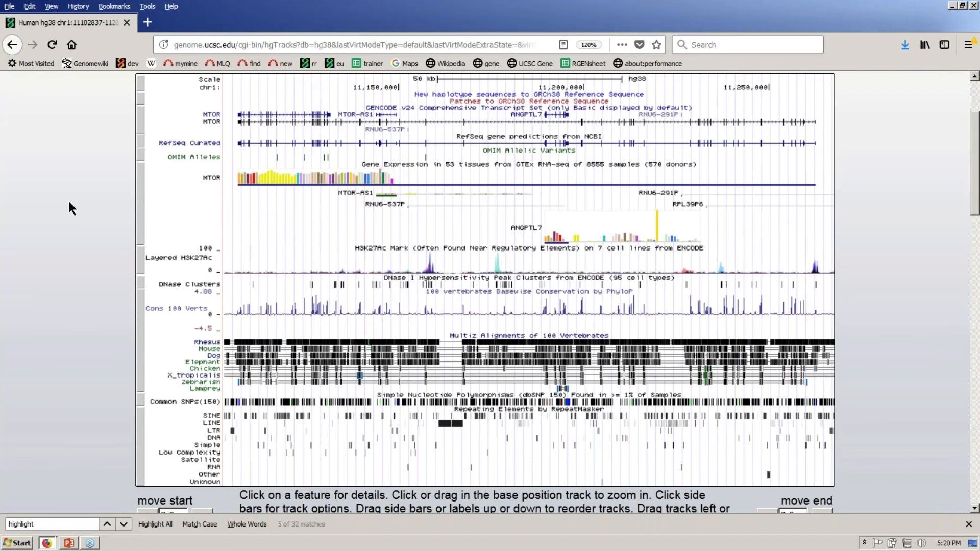
pyautogui.scroll(-8, 70, 202)
pyautogui.click(378, 238)
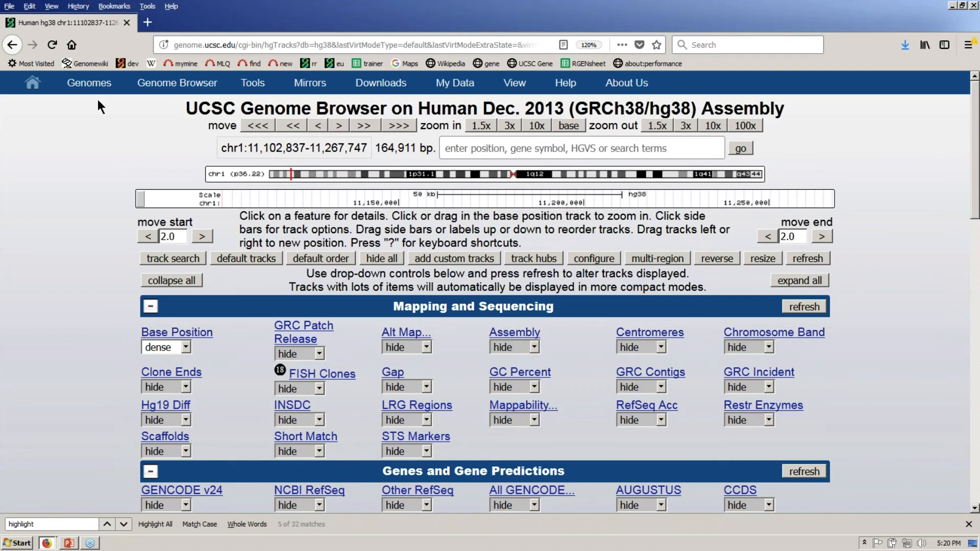
# - Set GENCODE v24 to pack and refresh the display
pyautogui.moveTo(102, 93)
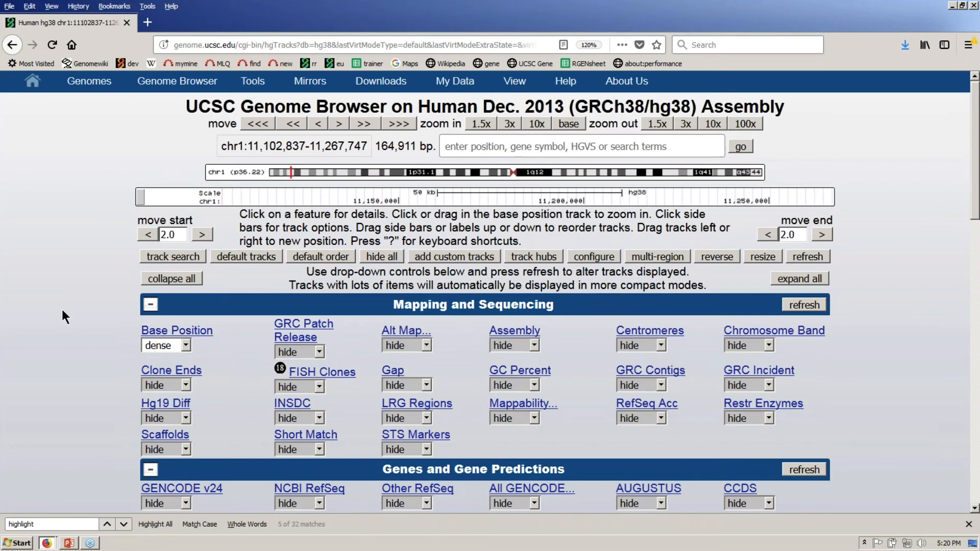
pyautogui.scroll(-1, 213, 475)
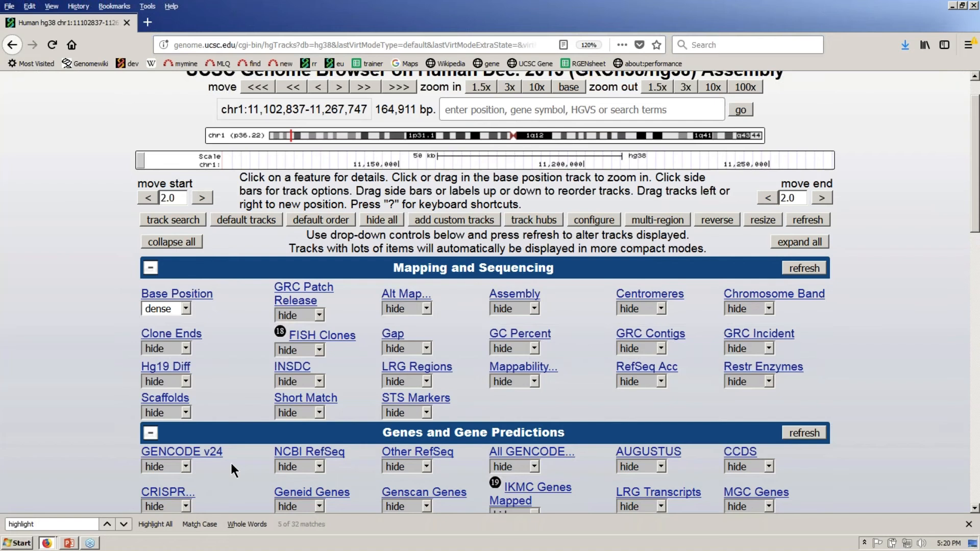
pyautogui.click(187, 464)
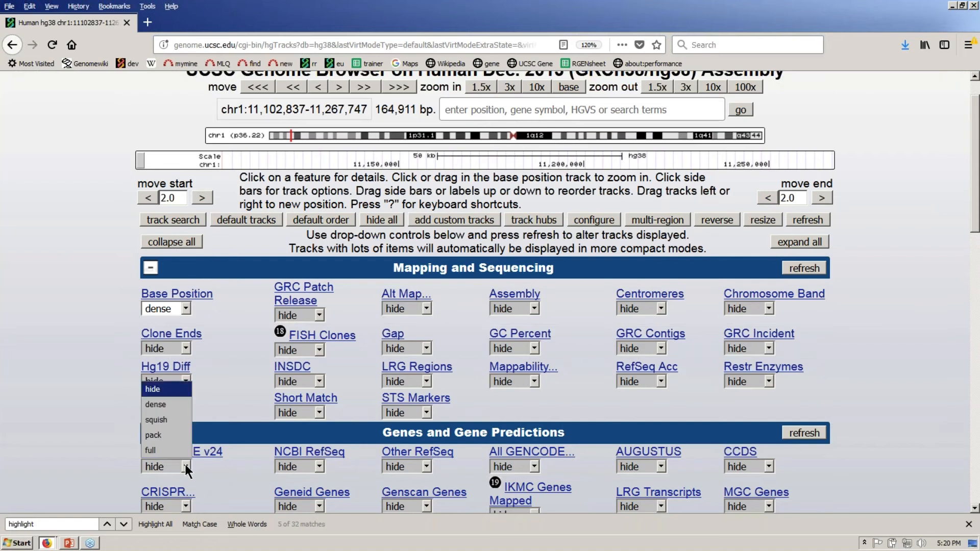
pyautogui.click(177, 434)
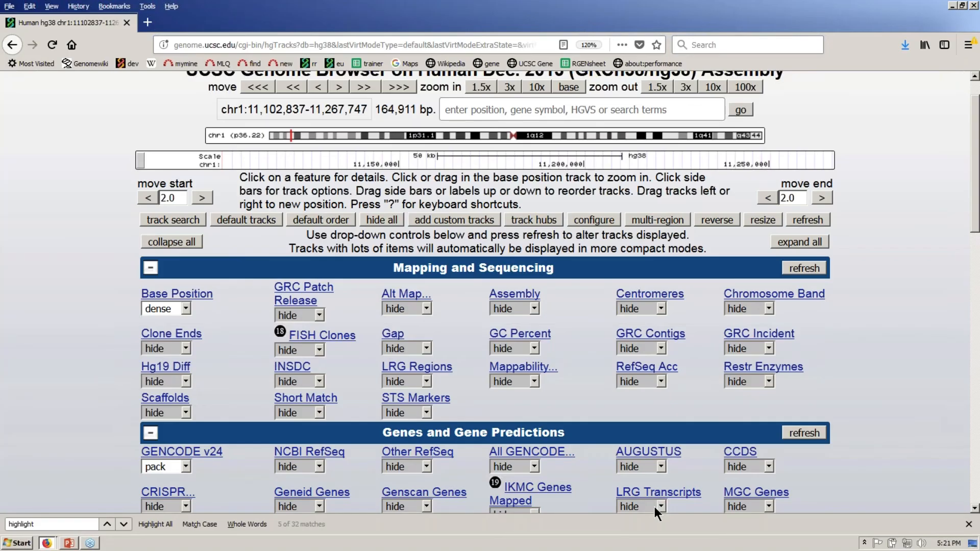
pyautogui.click(814, 434)
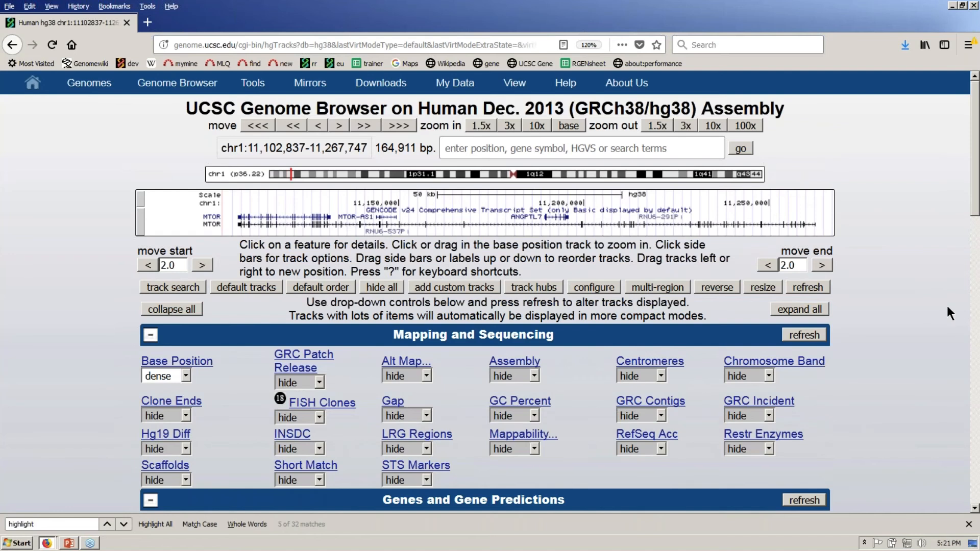
# - Scroll back to the top of the page and open the View menu
pyautogui.moveTo(975, 185); pyautogui.dragTo(975, 187)
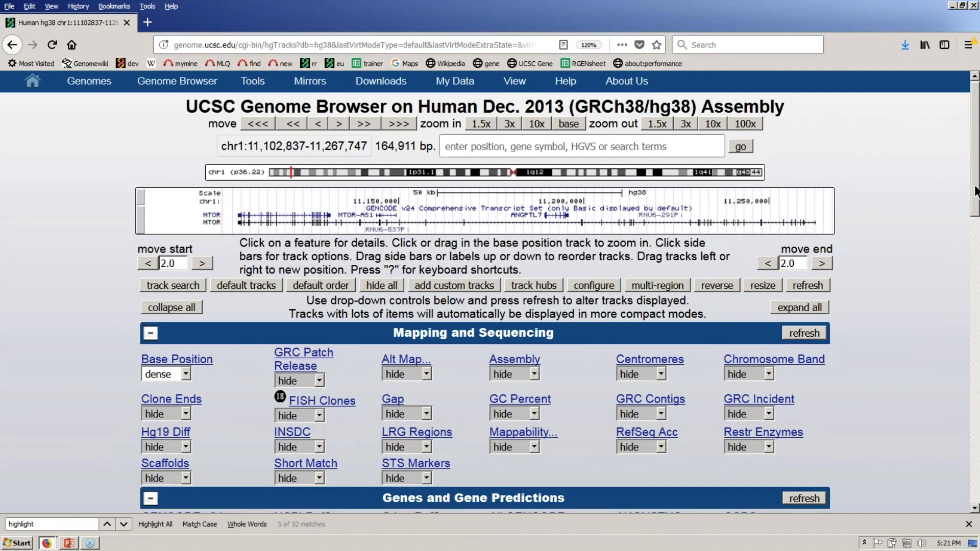
pyautogui.moveTo(974, 192); pyautogui.dragTo(974, 222)
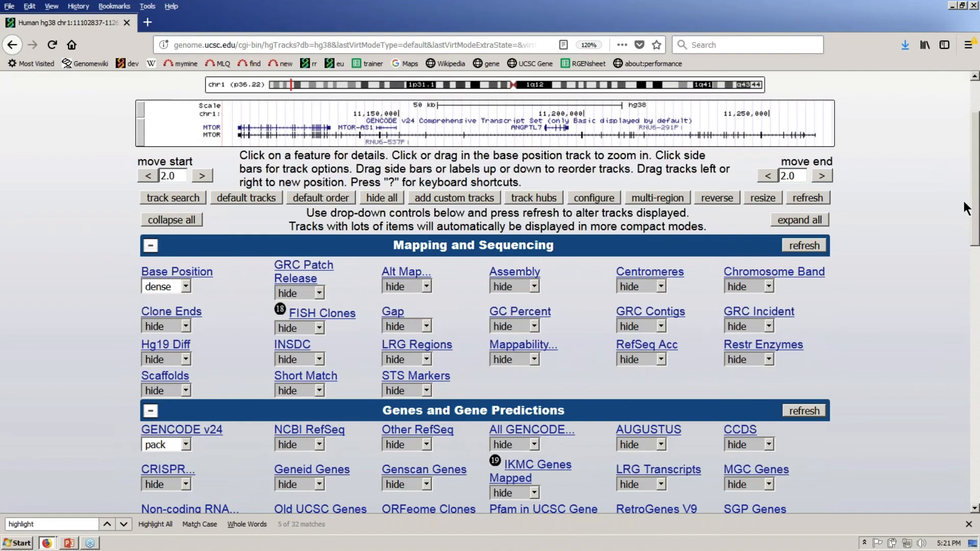
pyautogui.moveTo(975, 210); pyautogui.dragTo(976, 210)
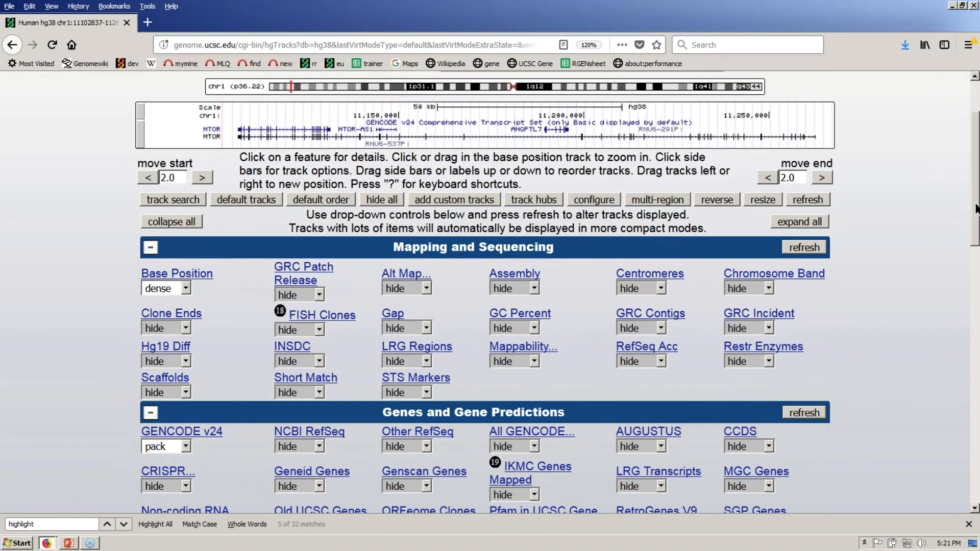
pyautogui.scroll(2, 204, 230)
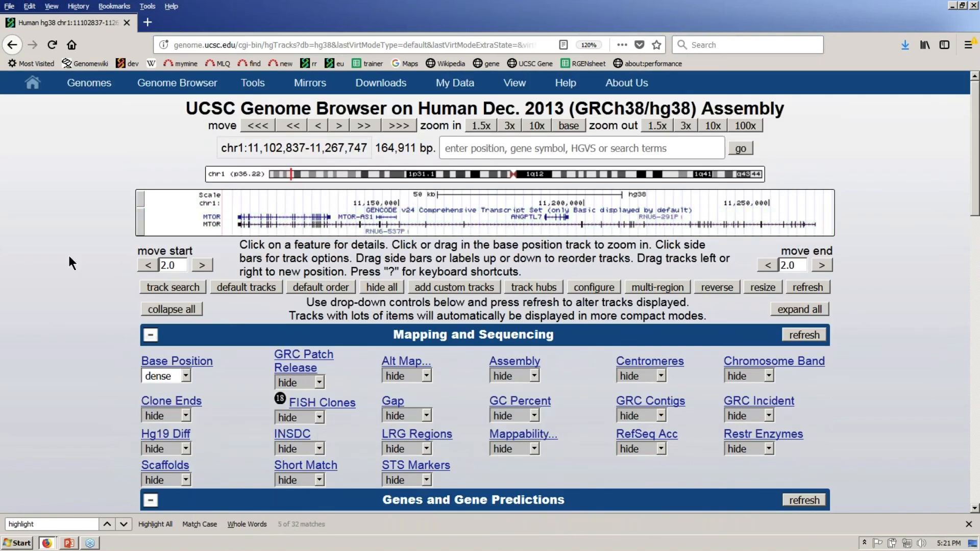
pyautogui.moveTo(102, 91)
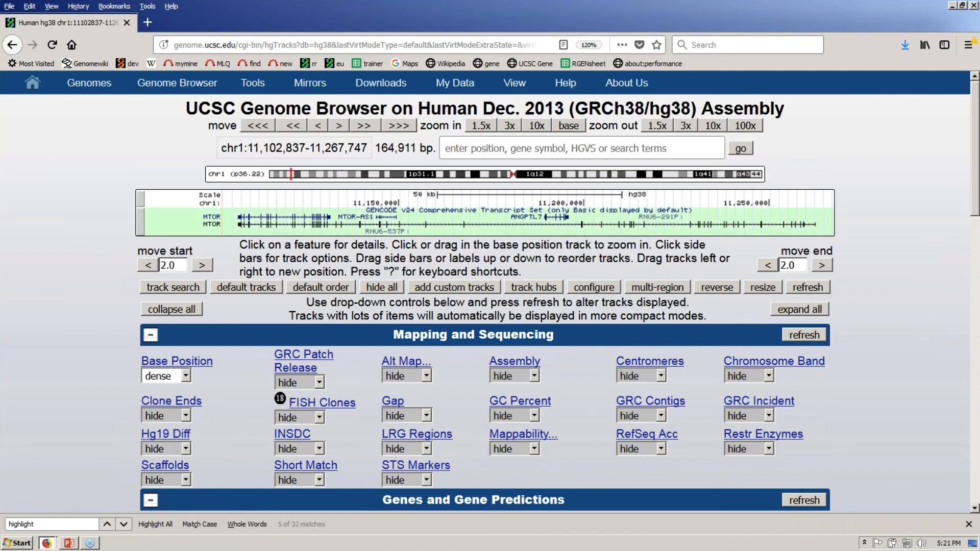
pyautogui.moveTo(522, 91)
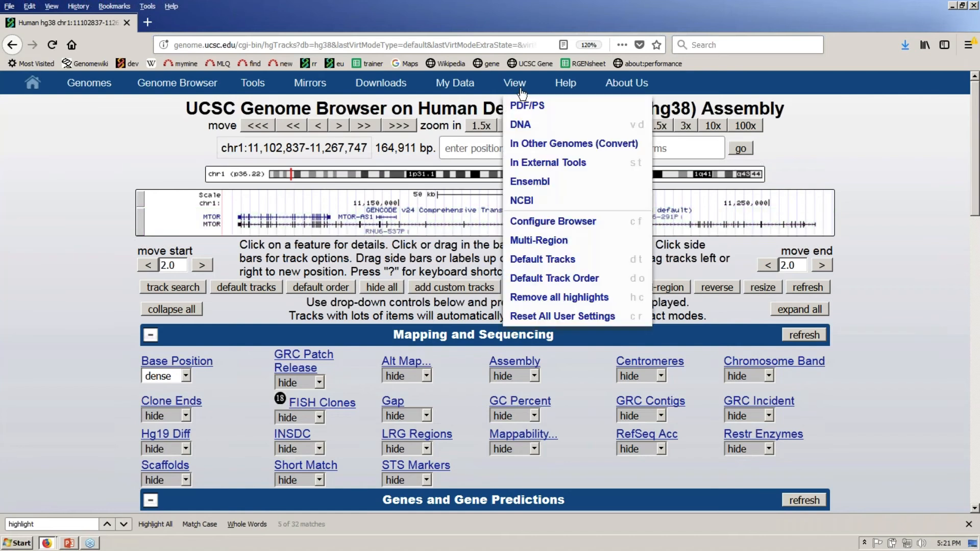
# - Convert the region to Human hg19 and open the result, chr1:11,162,894-11,327,804
pyautogui.click(537, 146)
pyautogui.click(537, 146)
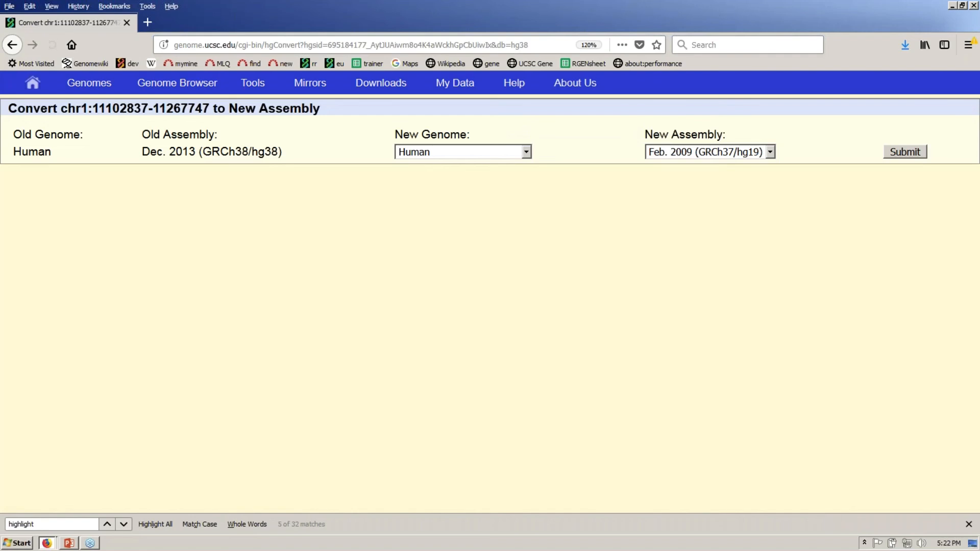
pyautogui.click(525, 153)
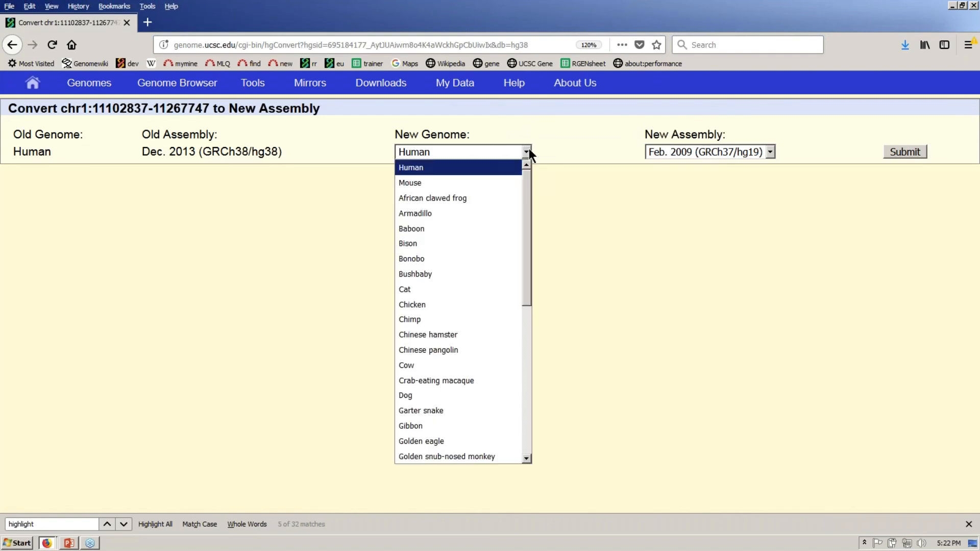
pyautogui.click(587, 125)
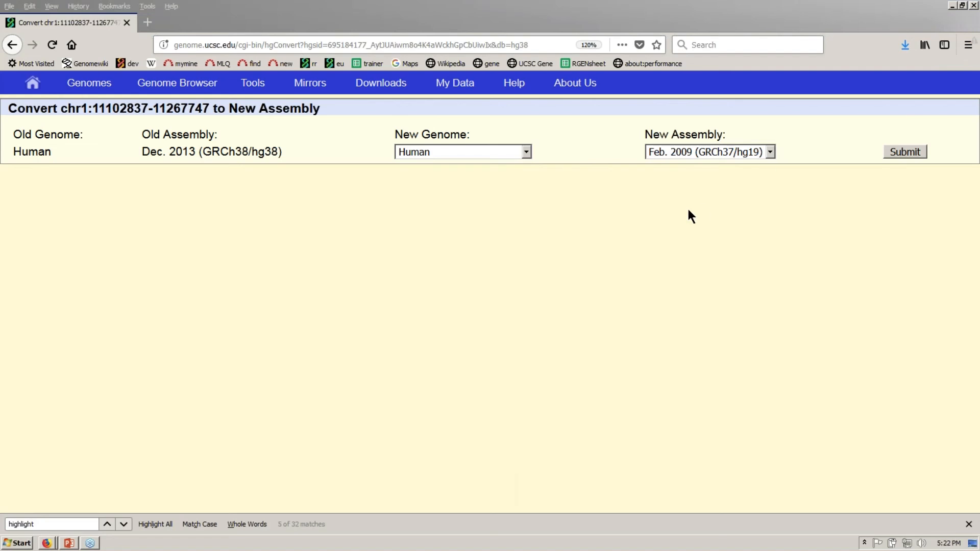
pyautogui.click(908, 152)
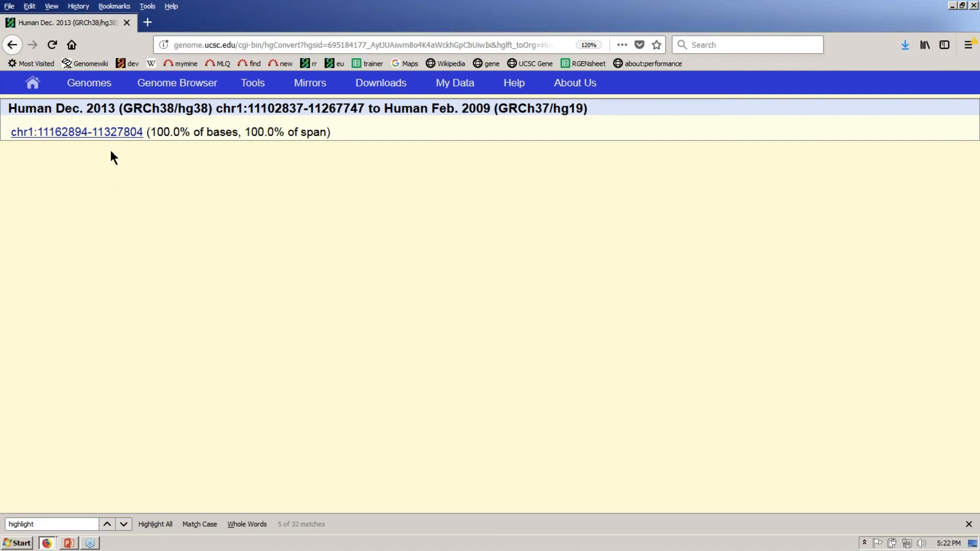
pyautogui.click(105, 134)
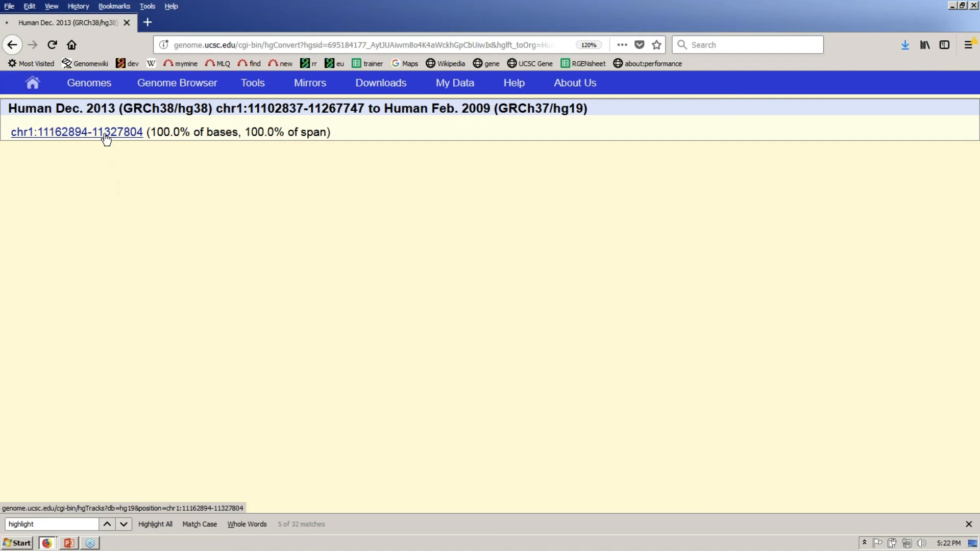
pyautogui.click(106, 133)
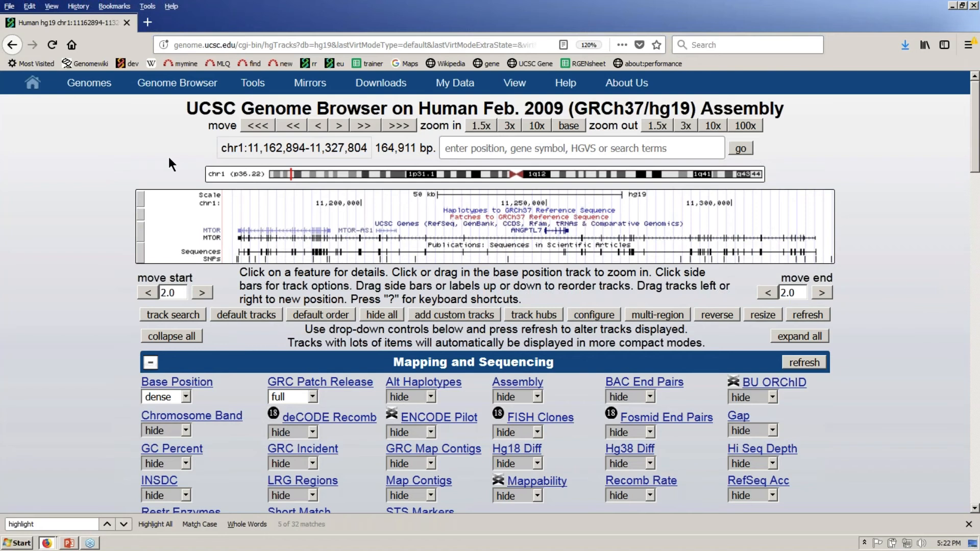
# - Search 'nf1' and go to NF1 transcript variant 1 at chr17:29,421,945-29,704,695
pyautogui.click(518, 149)
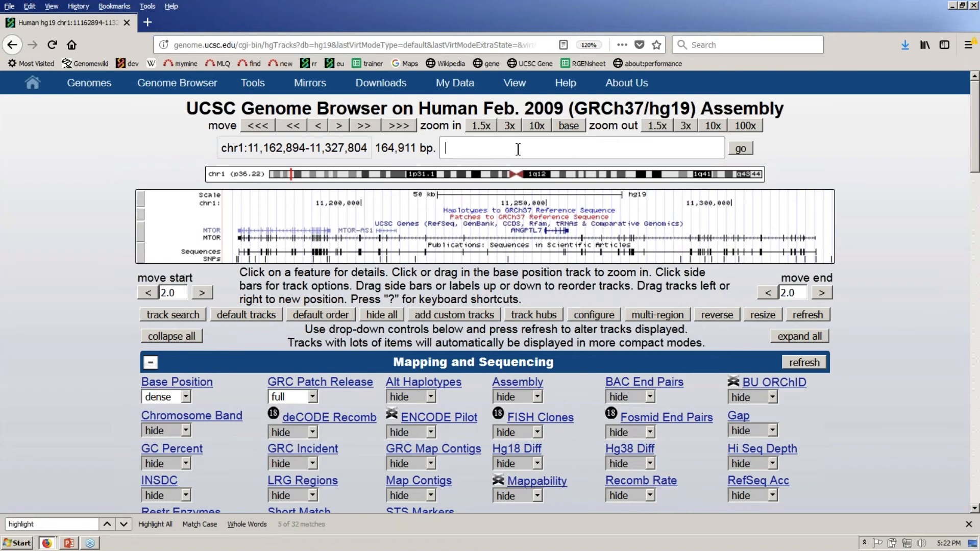
pyautogui.write('nf1')
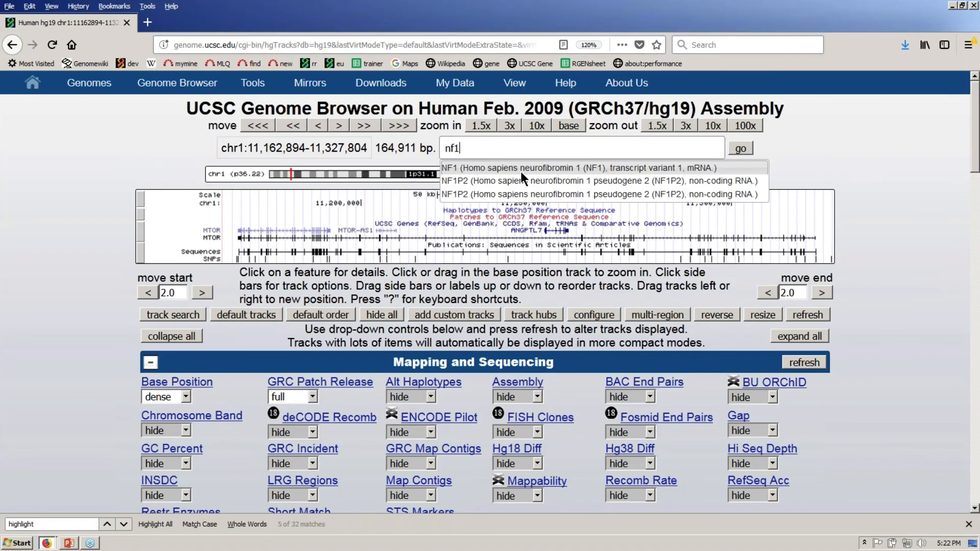
pyautogui.click(522, 169)
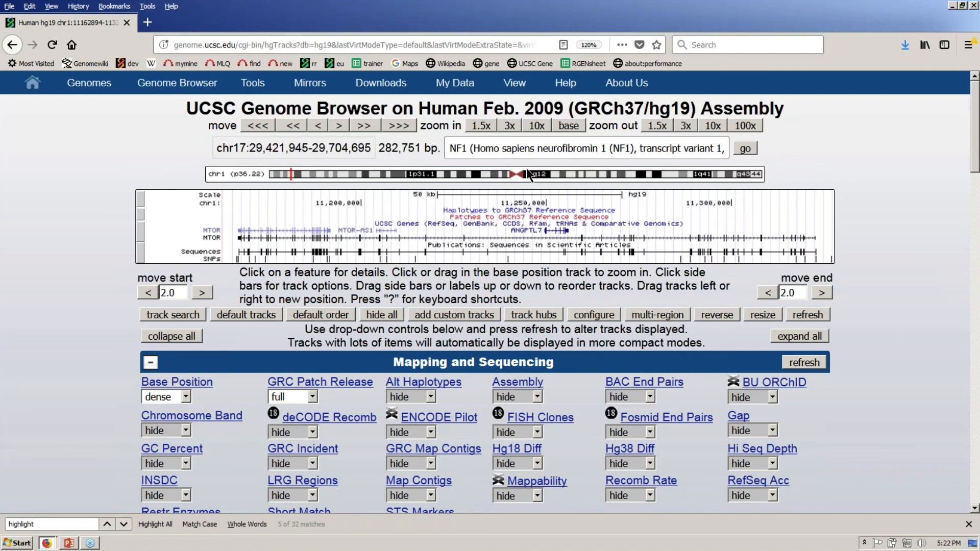
pyautogui.click(749, 151)
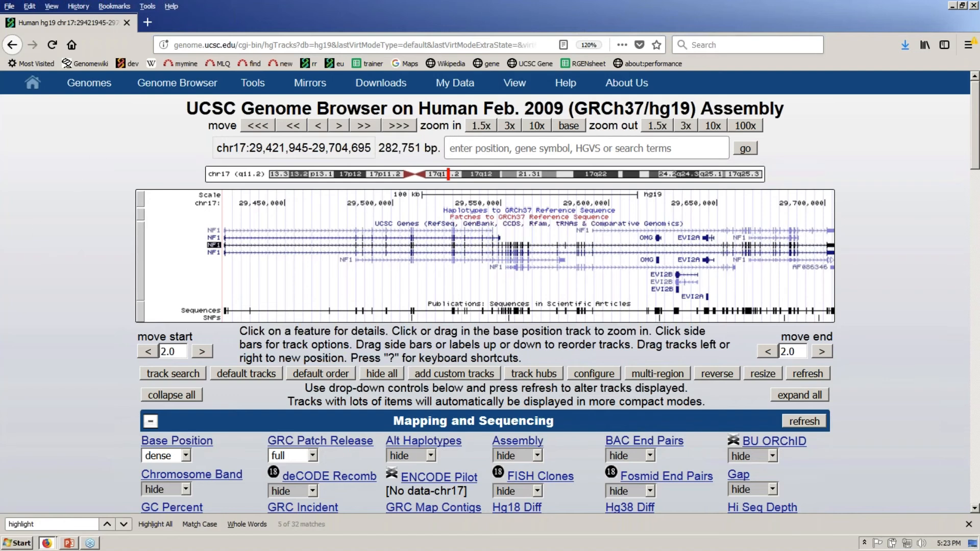
pyautogui.moveTo(514, 84)
pyautogui.moveTo(102, 93)
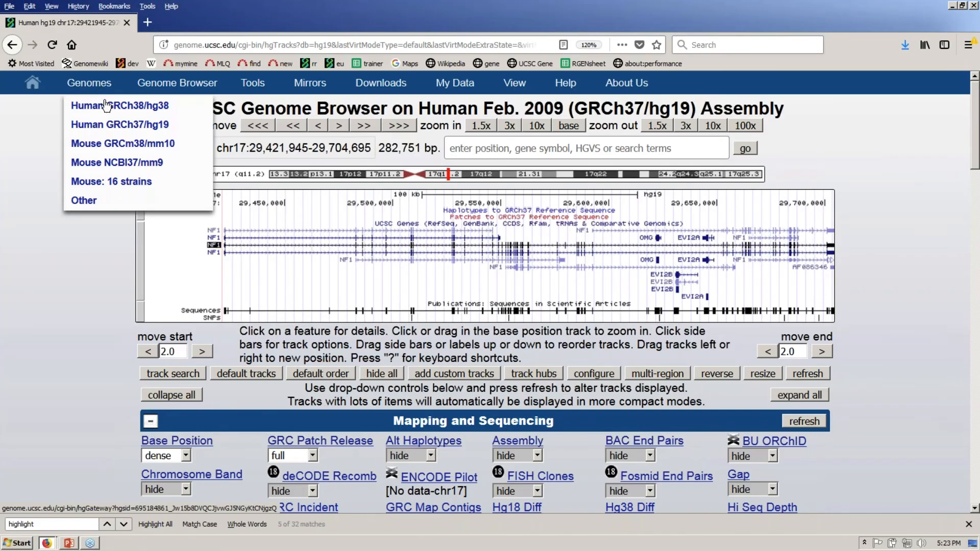
pyautogui.click(119, 111)
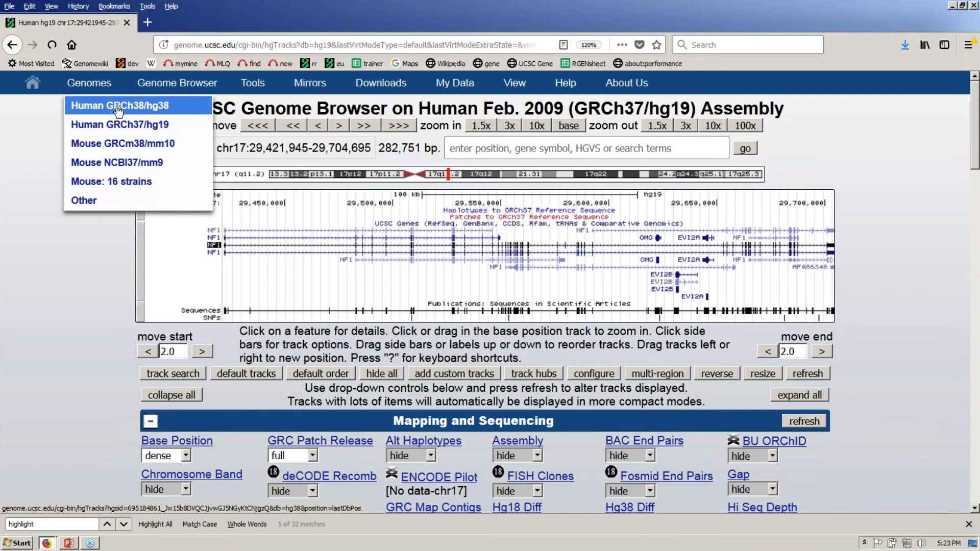
pyautogui.click(118, 111)
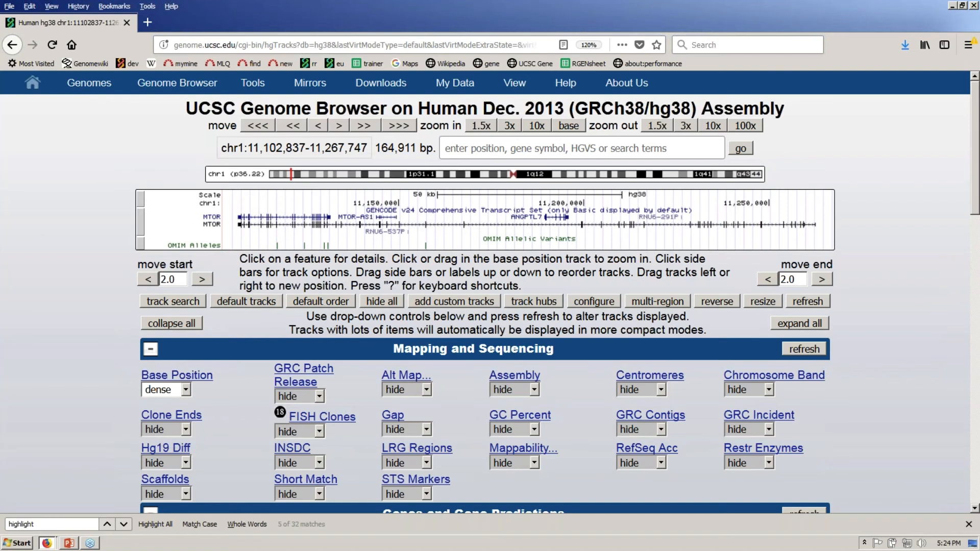
pyautogui.moveTo(100, 89)
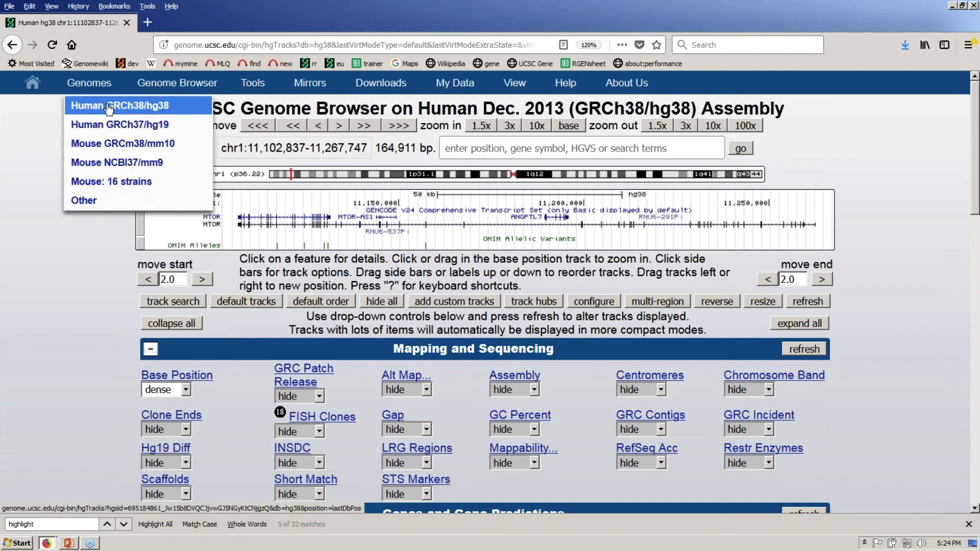
pyautogui.click(135, 127)
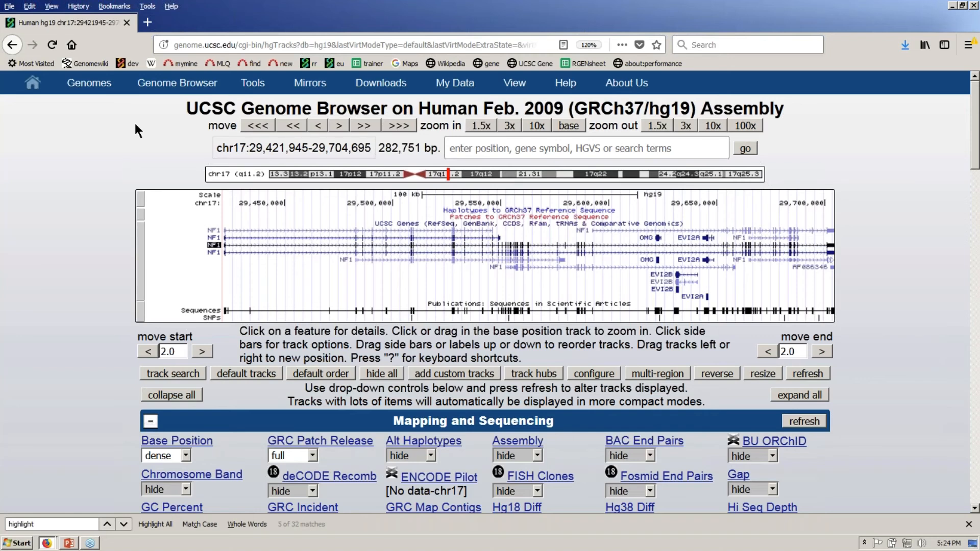
# - Switch to the other Firefox window and open databaseLinks.html from the workshop directory listing
pyautogui.hotkey('alt', 'Tab')
pyautogui.hotkey('alt', 'Tab')
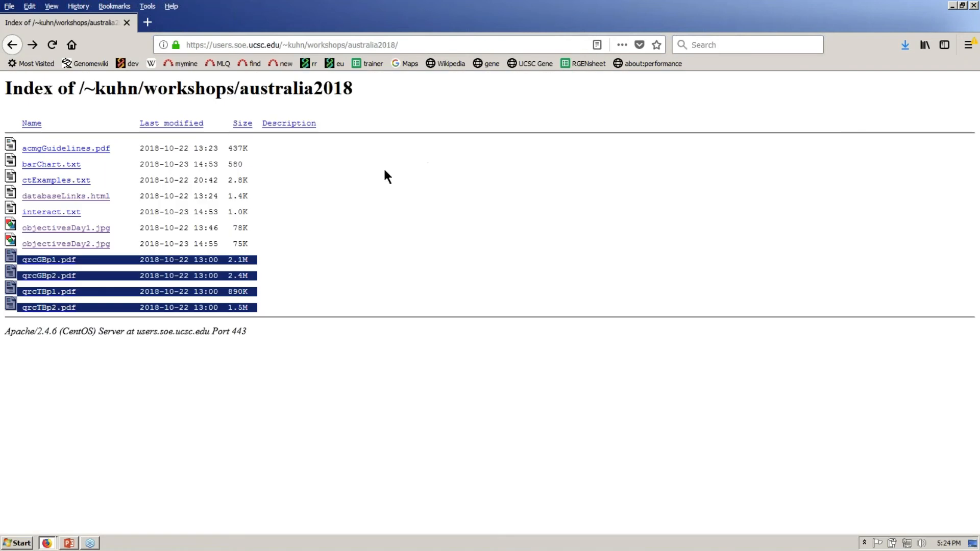
pyautogui.click(426, 155)
pyautogui.click(102, 196)
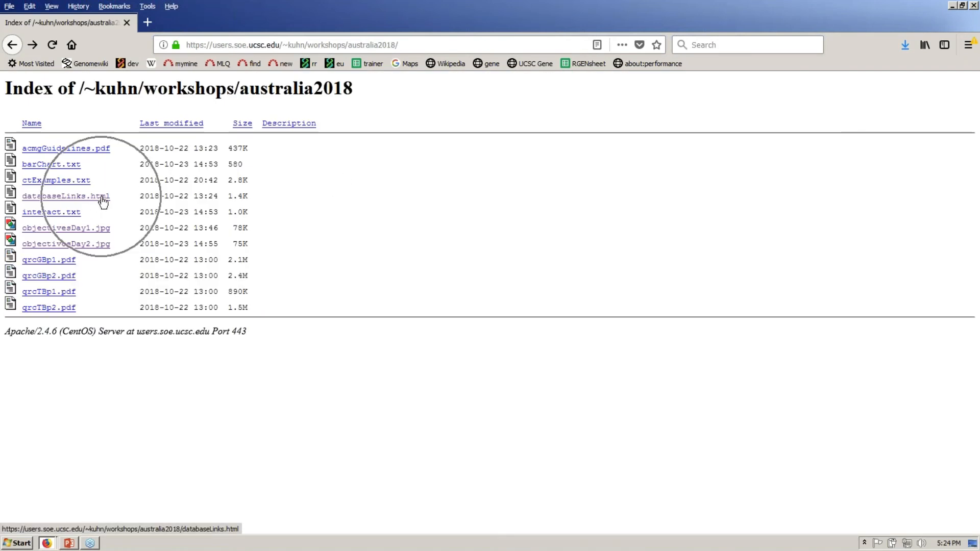
pyautogui.click(102, 199)
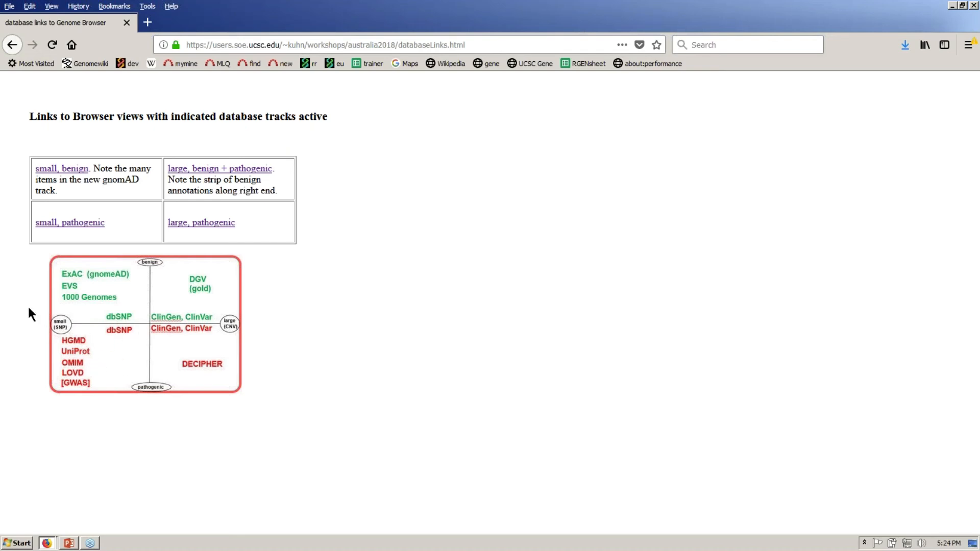
# - Load the 'small, pathogenic' RDX view at hg19 chr11:110,045,605-110,167,437 with variant tracks
pyautogui.click(94, 228)
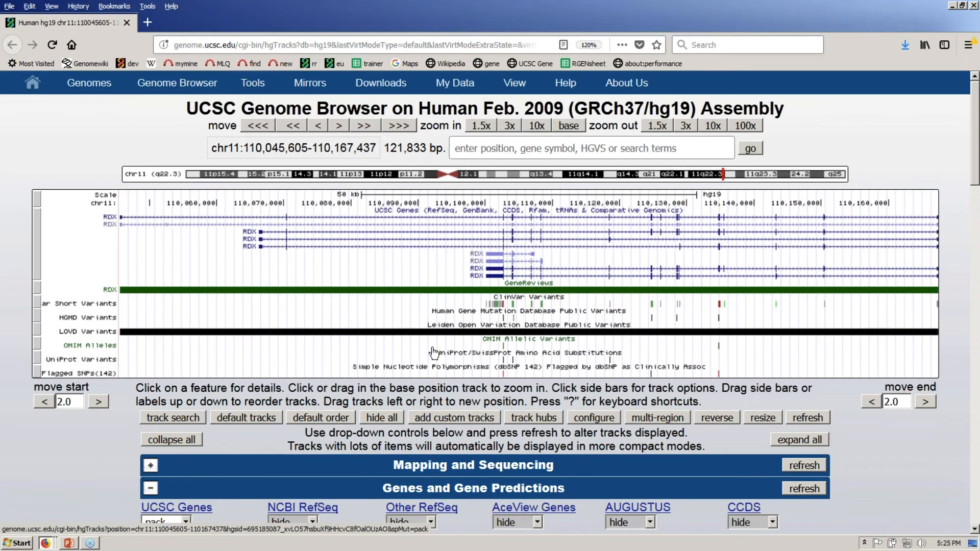
pyautogui.moveTo(105, 377); pyautogui.dragTo(92, 354)
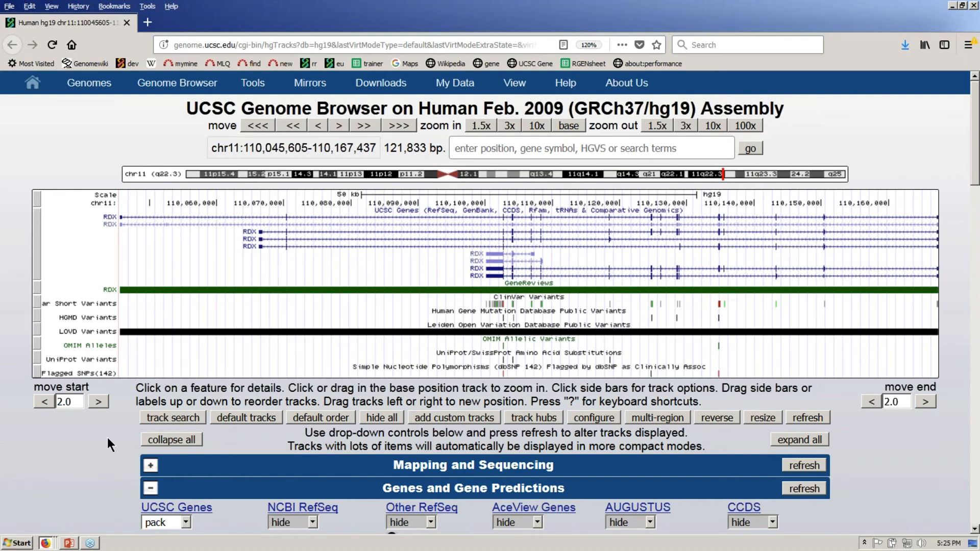
# - Expand the ClinVar Short Variants track so each variant is shown individually
pyautogui.rightClick(87, 303)
pyautogui.click(121, 315)
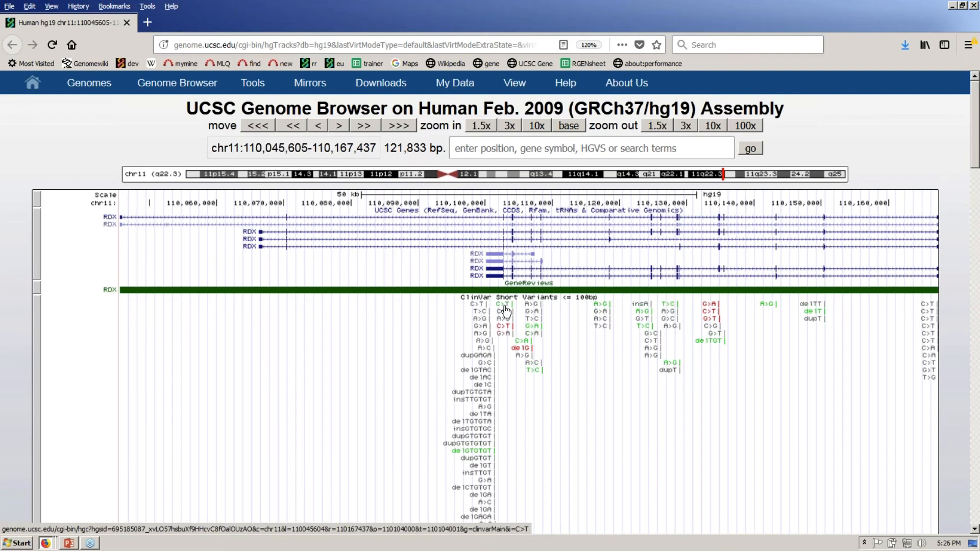
pyautogui.moveTo(509, 309)
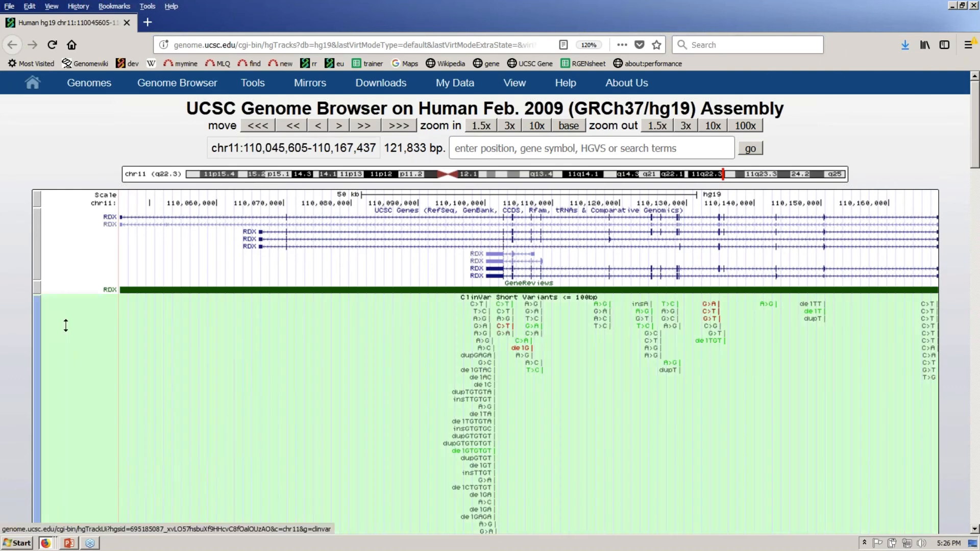
# - Collapse the ClinVar track back to dense and switch to the Firefox database links window
pyautogui.rightClick(65, 325)
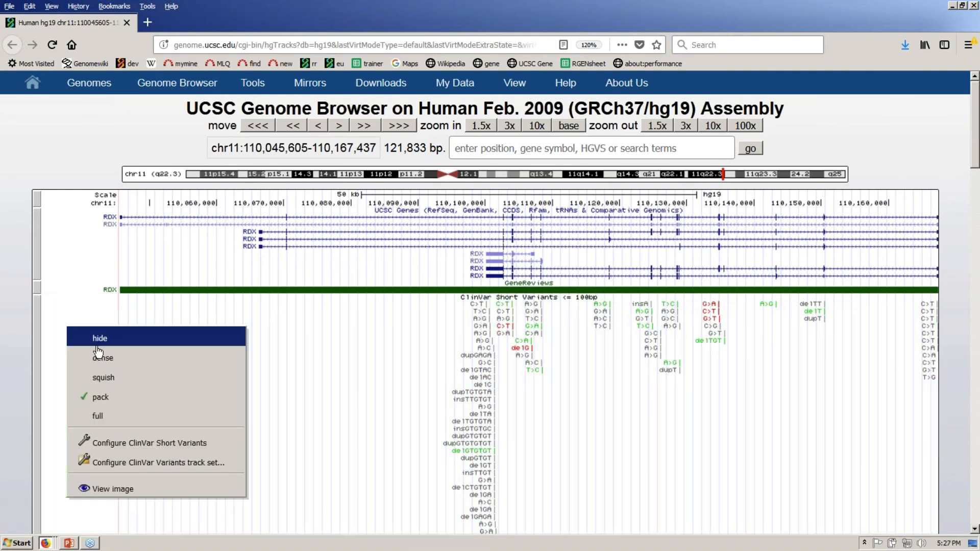
pyautogui.click(100, 358)
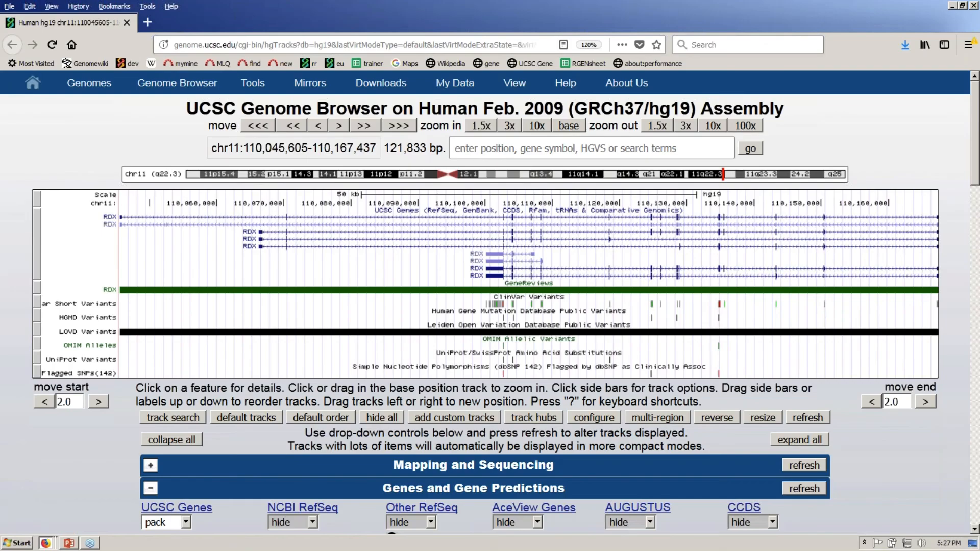
pyautogui.hotkey('alt', 'Tab')
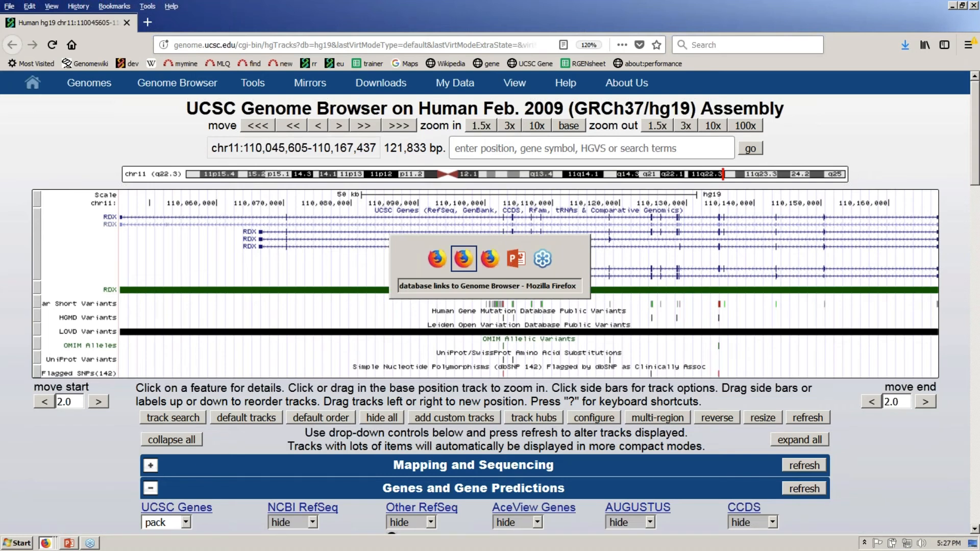
pyautogui.hotkey('alt', 'Tab')
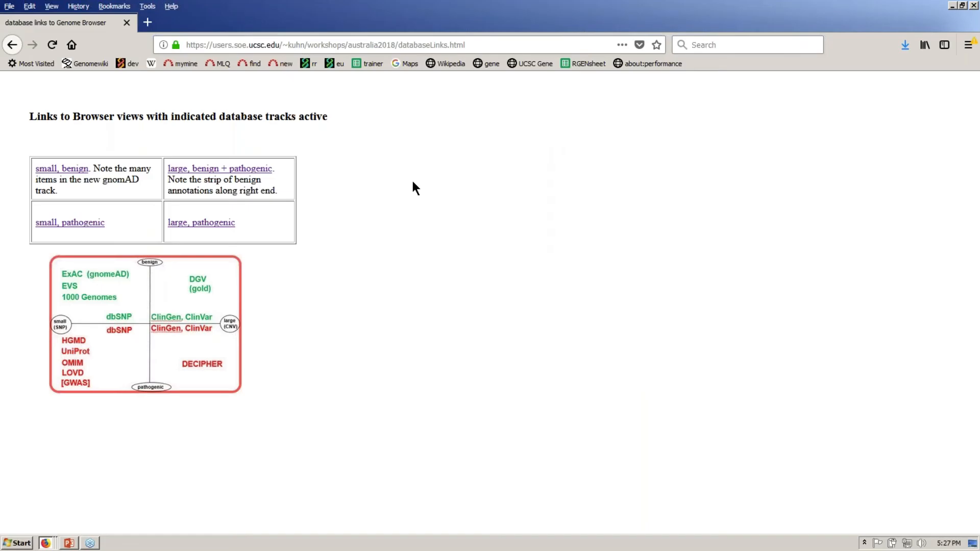
# - Go back to the workshop file listing, open acmgGuidelines.pdf and scroll down to Table 1
pyautogui.click(12, 45)
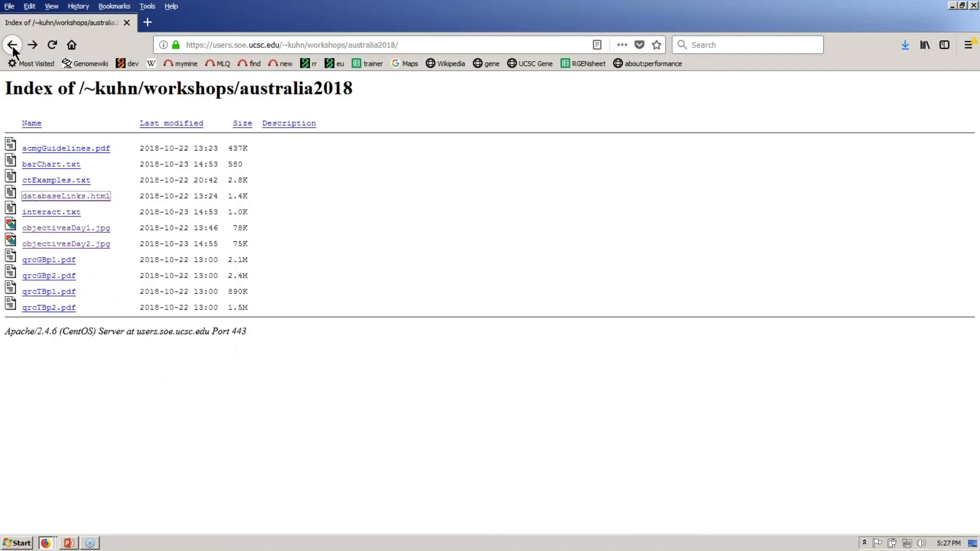
pyautogui.click(85, 148)
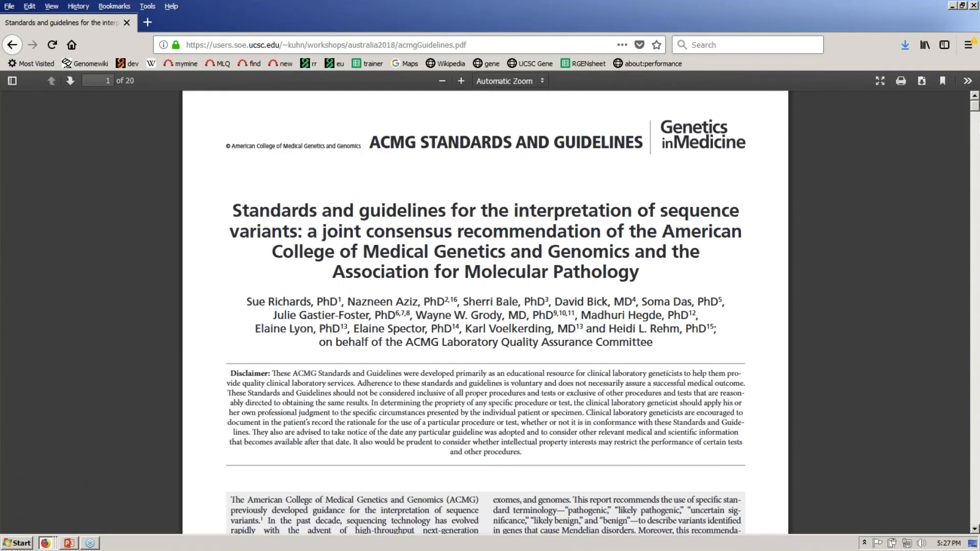
pyautogui.moveTo(974, 111); pyautogui.dragTo(976, 117)
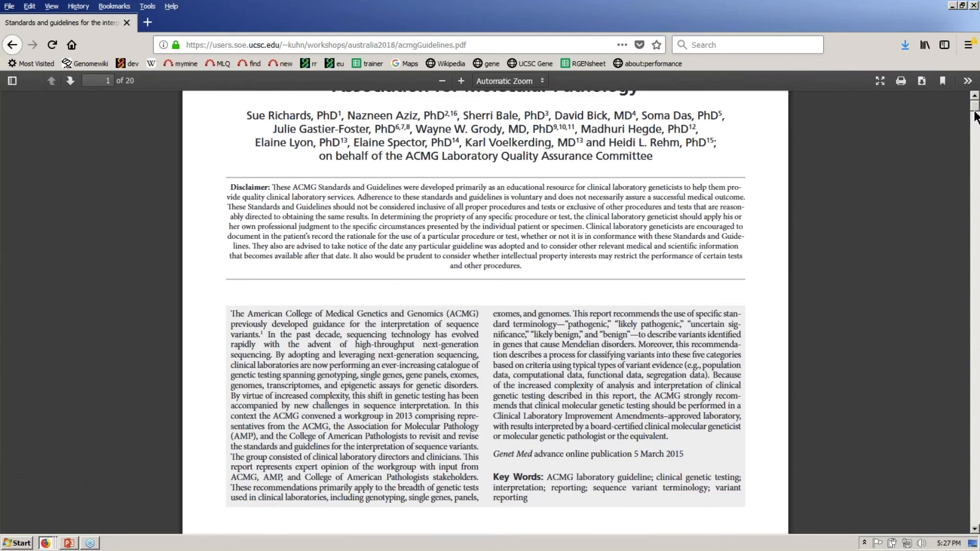
pyautogui.moveTo(975, 115); pyautogui.dragTo(976, 152)
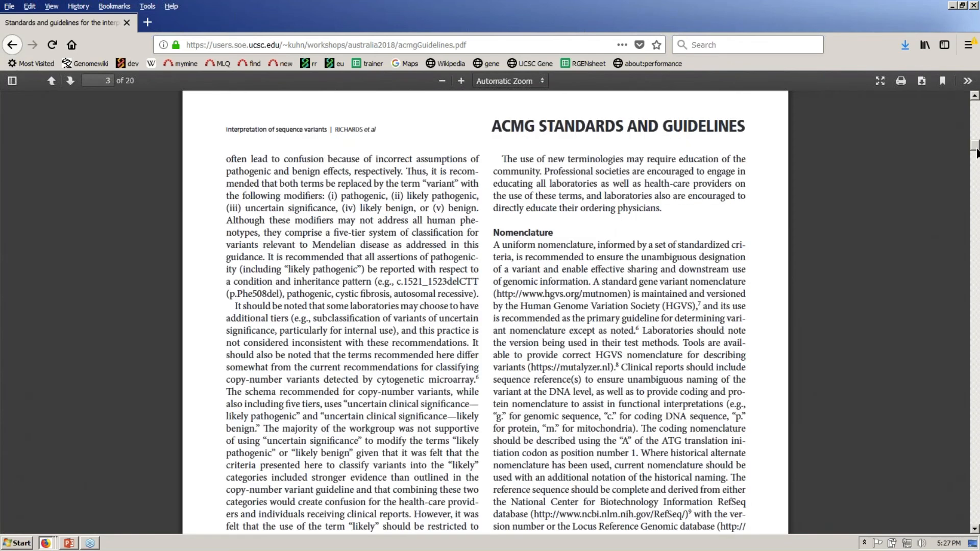
pyautogui.moveTo(976, 149); pyautogui.dragTo(976, 176)
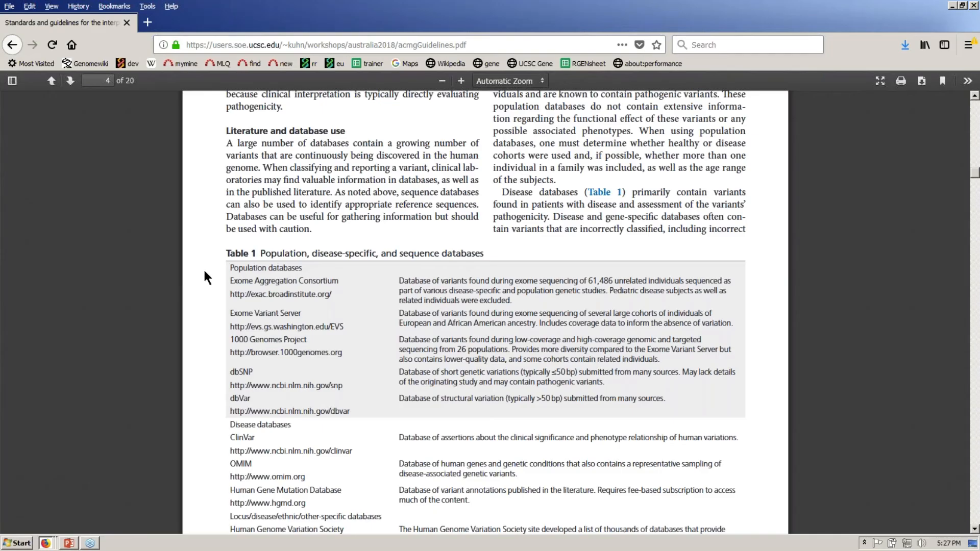
# - Highlight the ExAC, 1000 Genomes, dbSNP and OMIM addresses, then return to the file index
pyautogui.moveTo(234, 295); pyautogui.dragTo(340, 298)
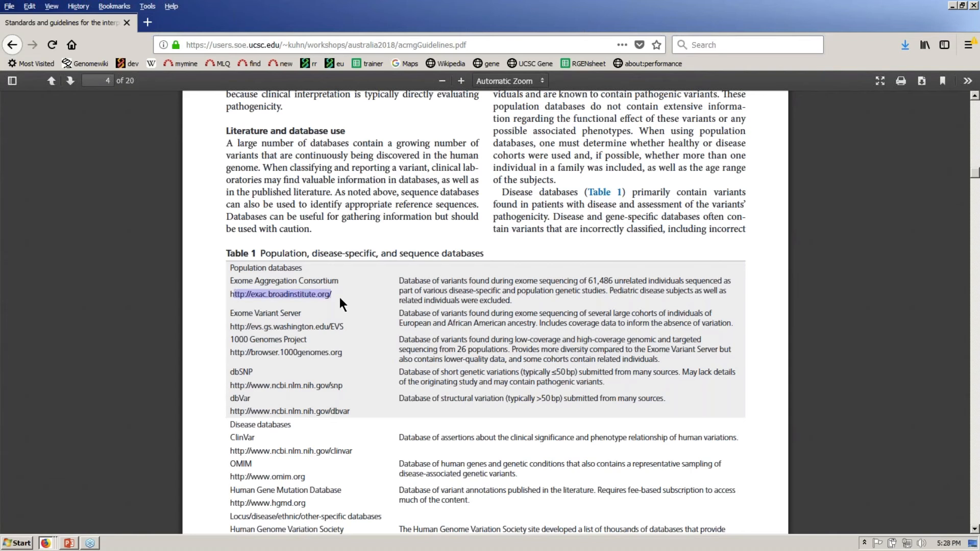
pyautogui.moveTo(239, 351); pyautogui.dragTo(363, 354)
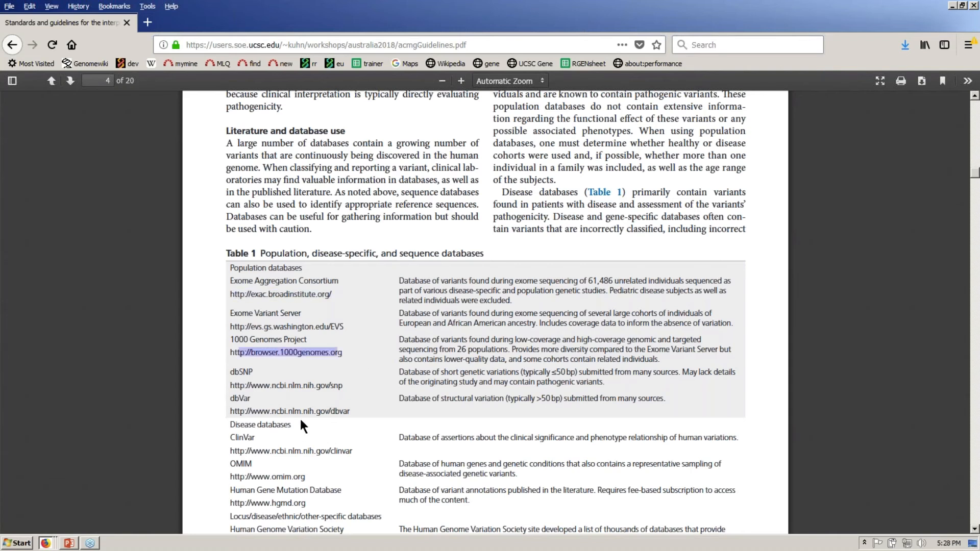
pyautogui.click(286, 412)
pyautogui.moveTo(286, 412); pyautogui.dragTo(350, 411)
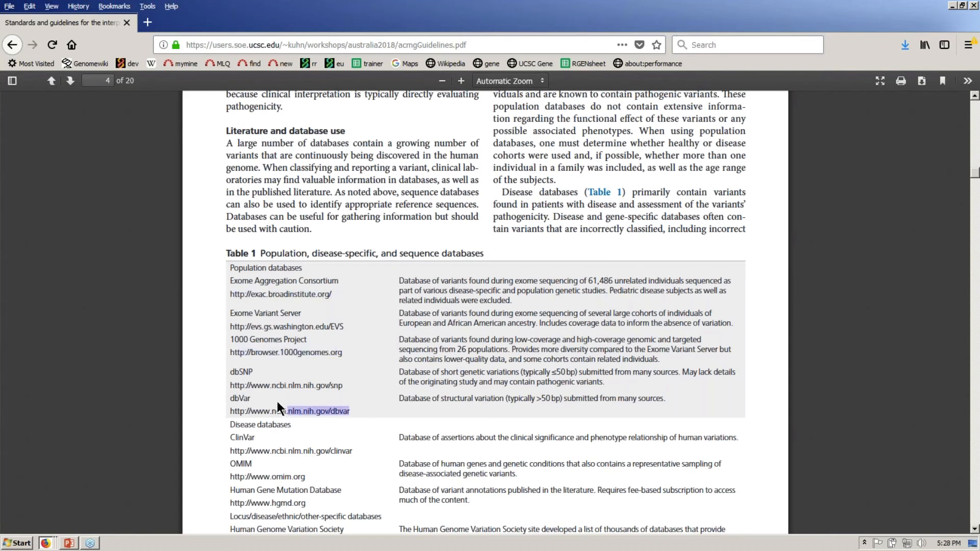
pyautogui.moveTo(273, 386); pyautogui.dragTo(350, 387)
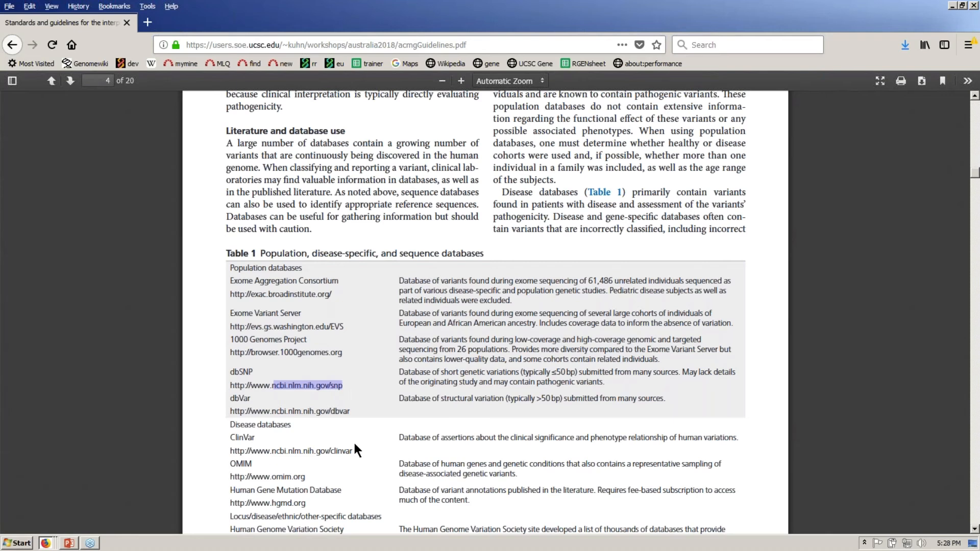
pyautogui.click(231, 437)
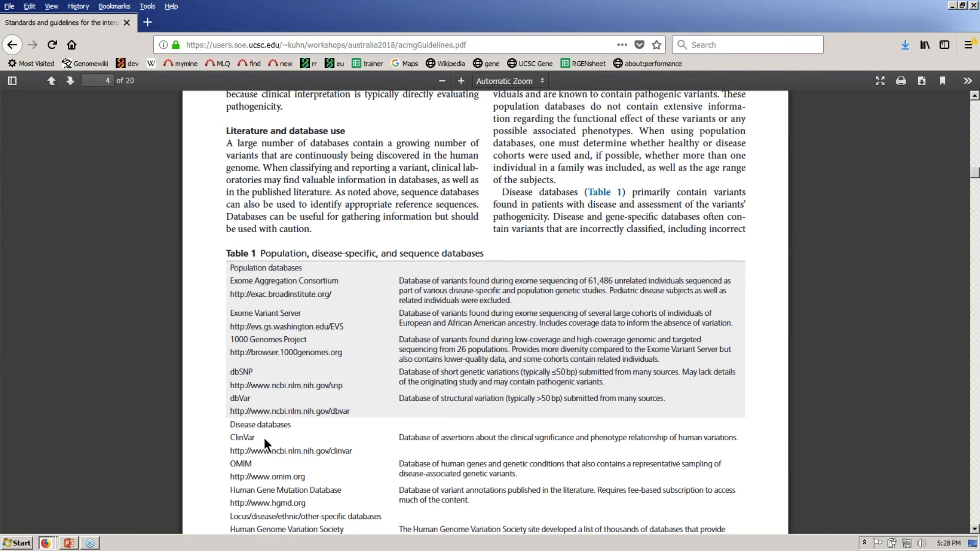
pyautogui.moveTo(229, 463); pyautogui.dragTo(252, 465)
pyautogui.click(13, 45)
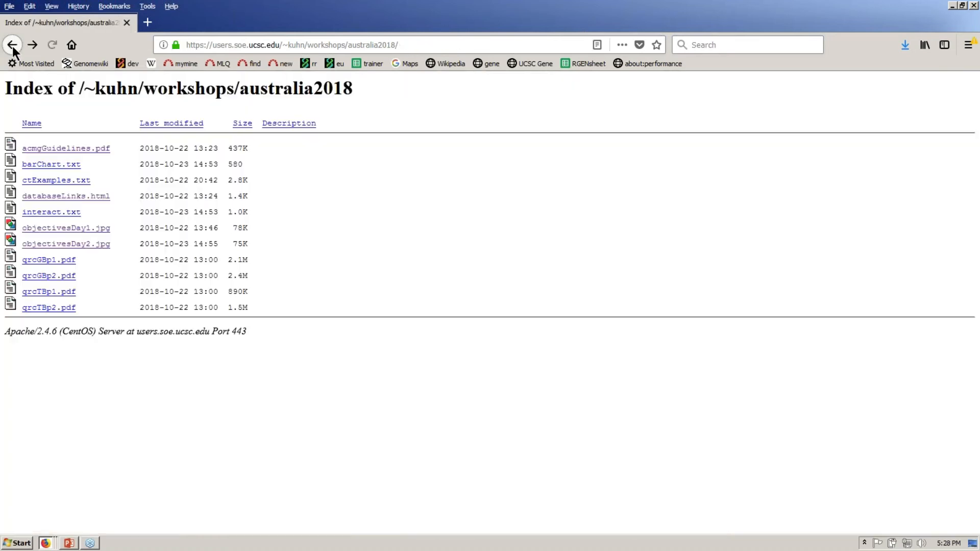
# - Return to the Genome Browser's hg19 RDX view and bring up the Downloads menu
pyautogui.hotkey('alt', 'Tab')
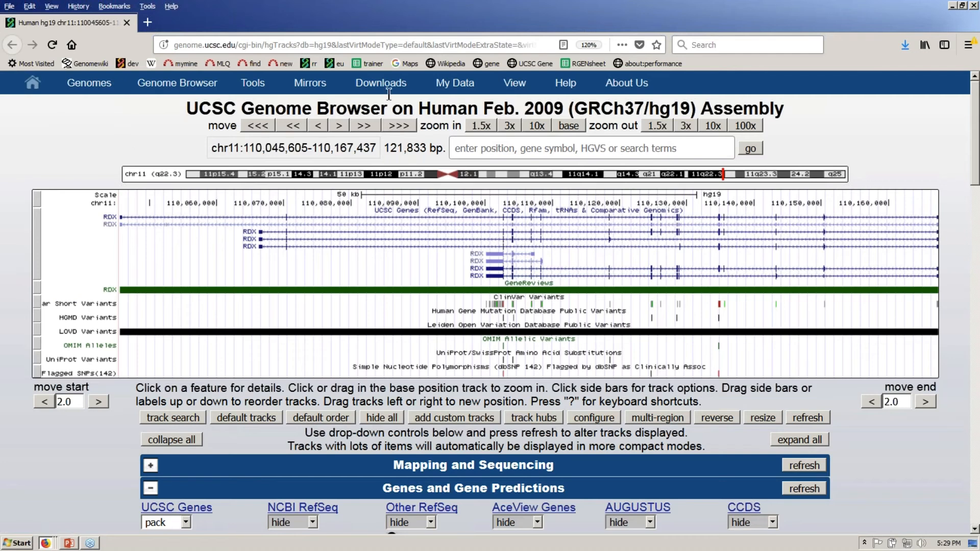
pyautogui.moveTo(403, 91)
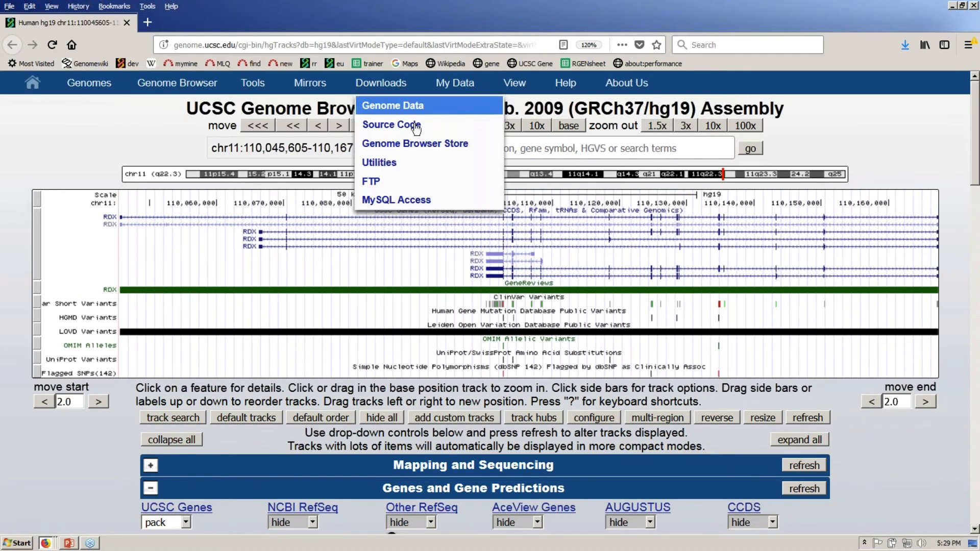
pyautogui.click(430, 148)
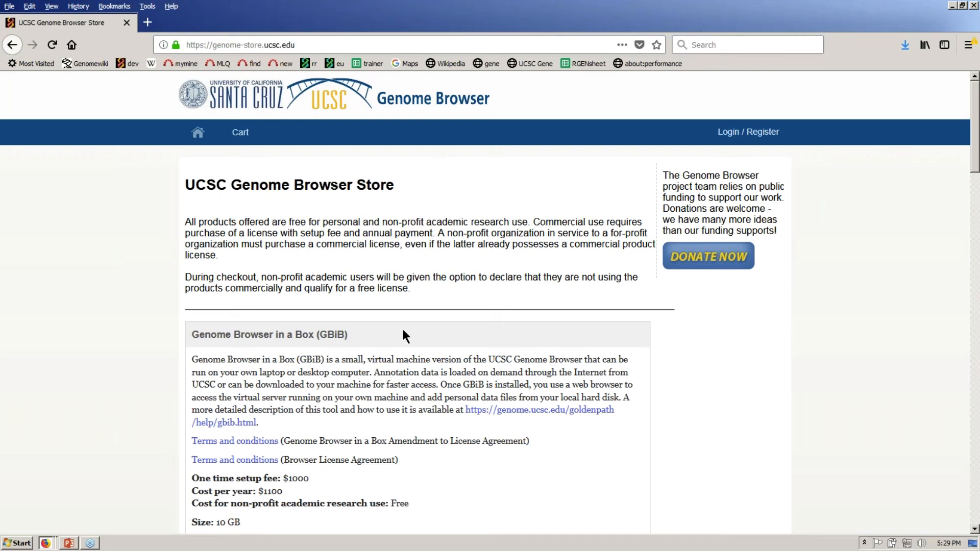
pyautogui.scroll(-1, 404, 332)
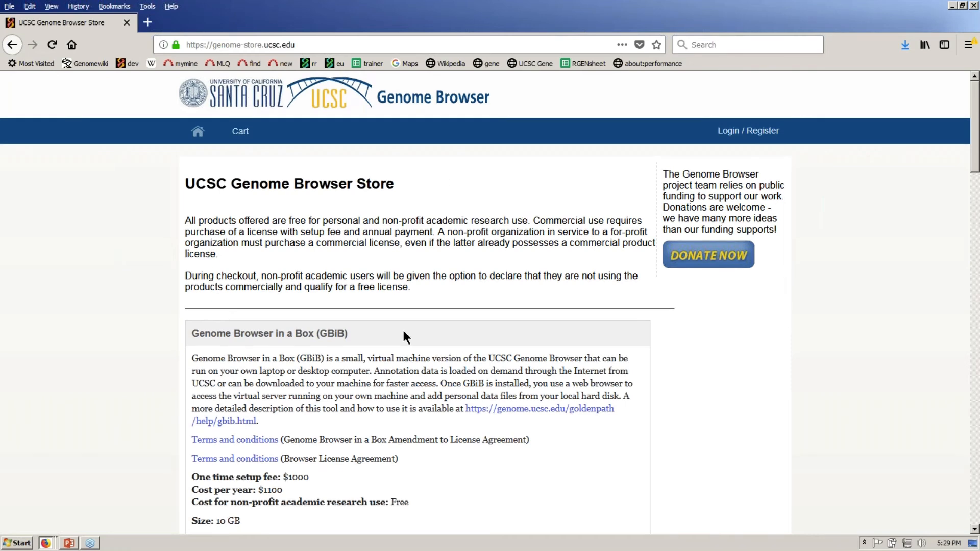
pyautogui.tripleClick(415, 470)
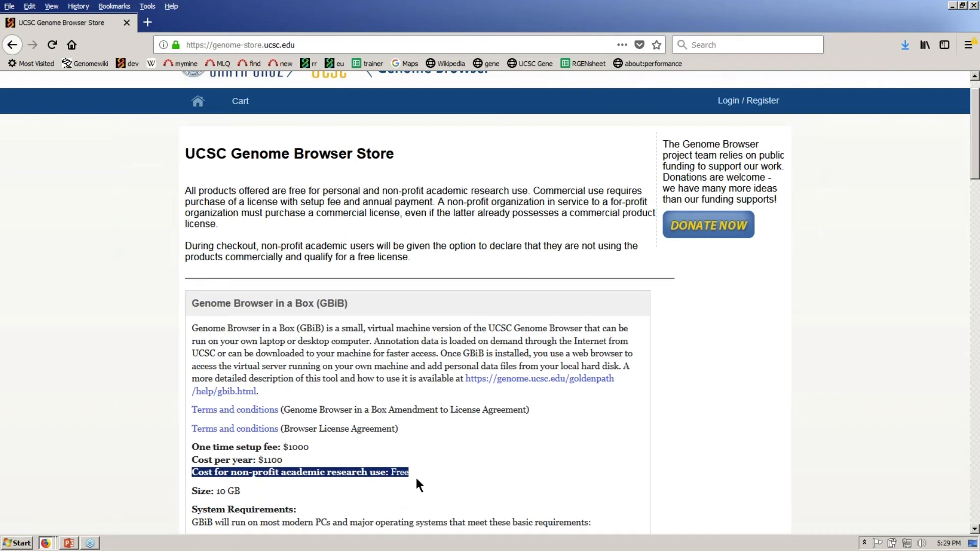
pyautogui.click(28, 238)
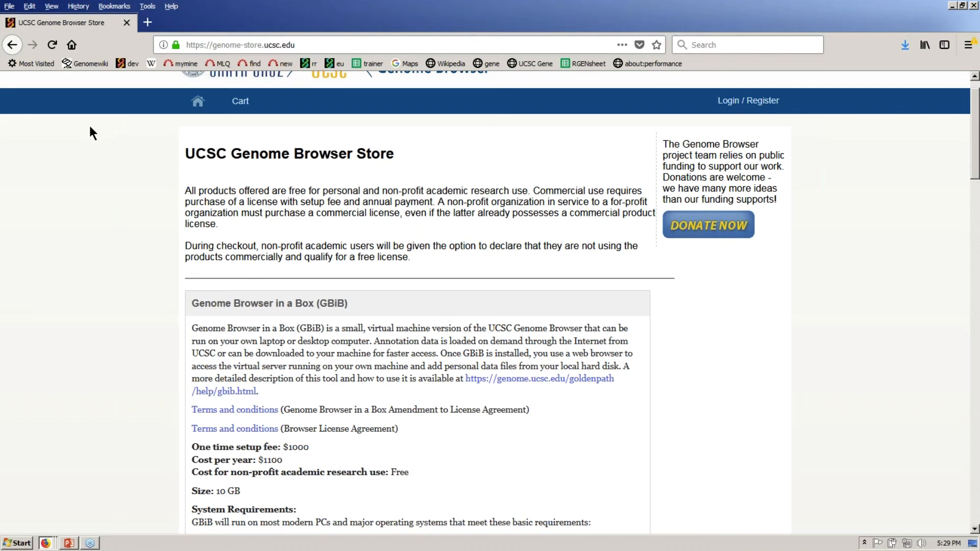
pyautogui.click(12, 46)
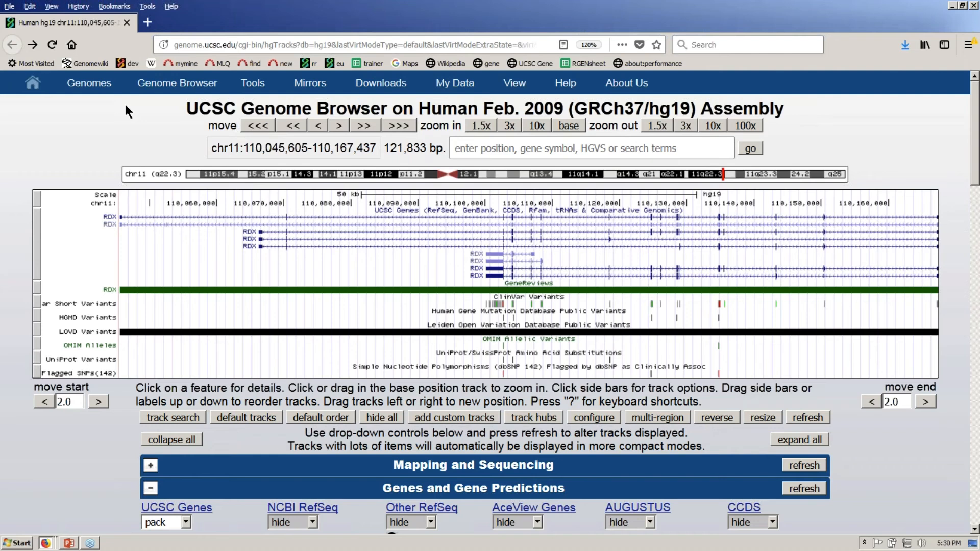
# - Go to My Data > My Sessions and scroll down to the Restore Settings section
pyautogui.moveTo(439, 87)
pyautogui.click(477, 110)
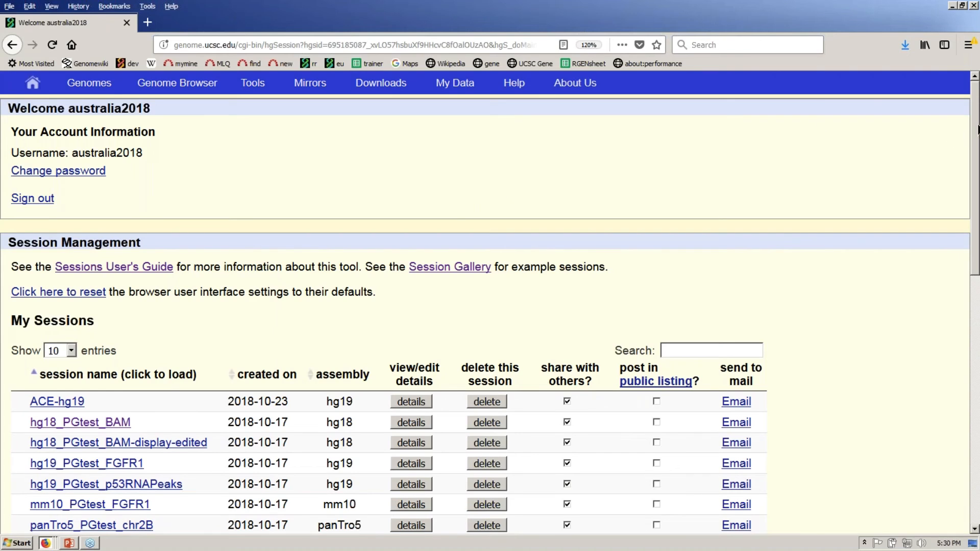
pyautogui.scroll(-1, 975, 129)
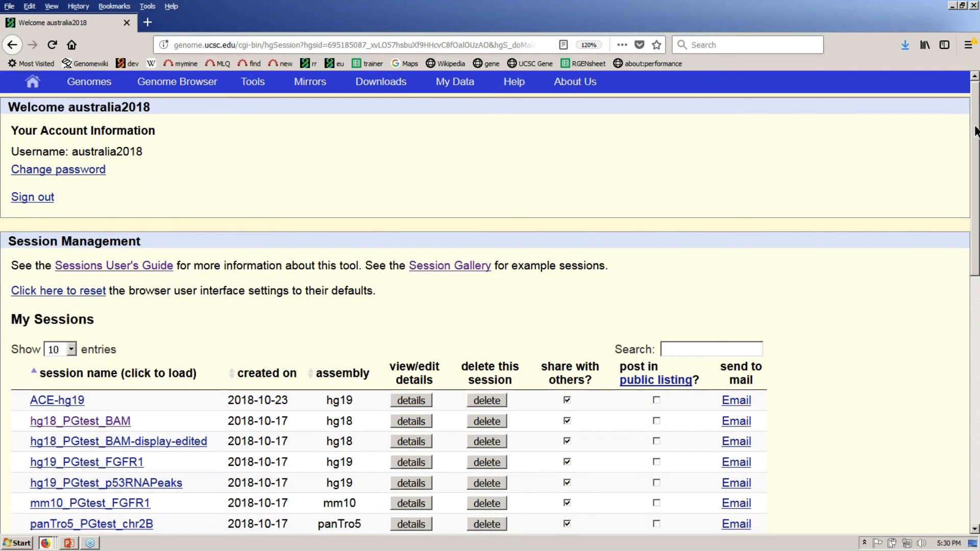
pyautogui.moveTo(975, 129); pyautogui.dragTo(977, 172)
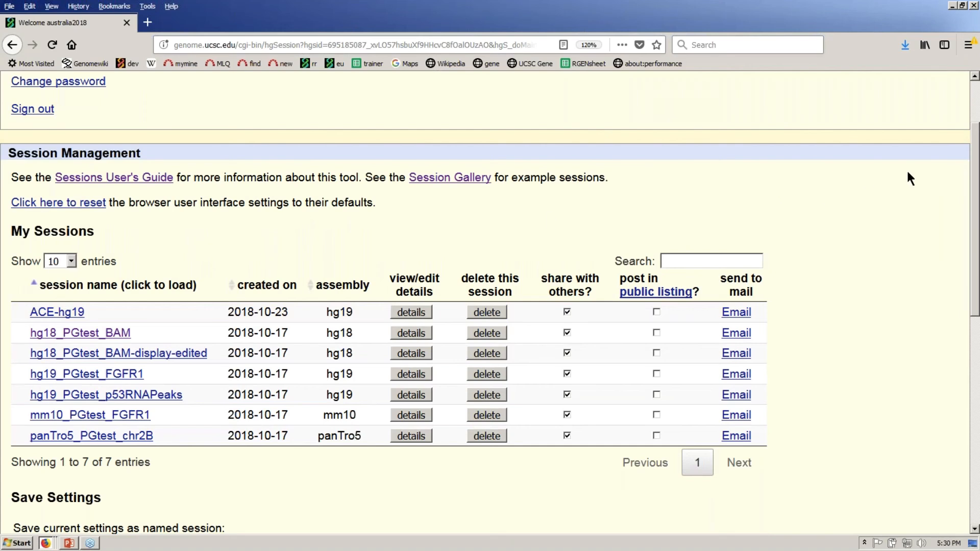
pyautogui.moveTo(976, 187); pyautogui.dragTo(978, 300)
# - Enter the other user's name and session hg19_exons, load it, and go to the Browser
pyautogui.click(115, 421)
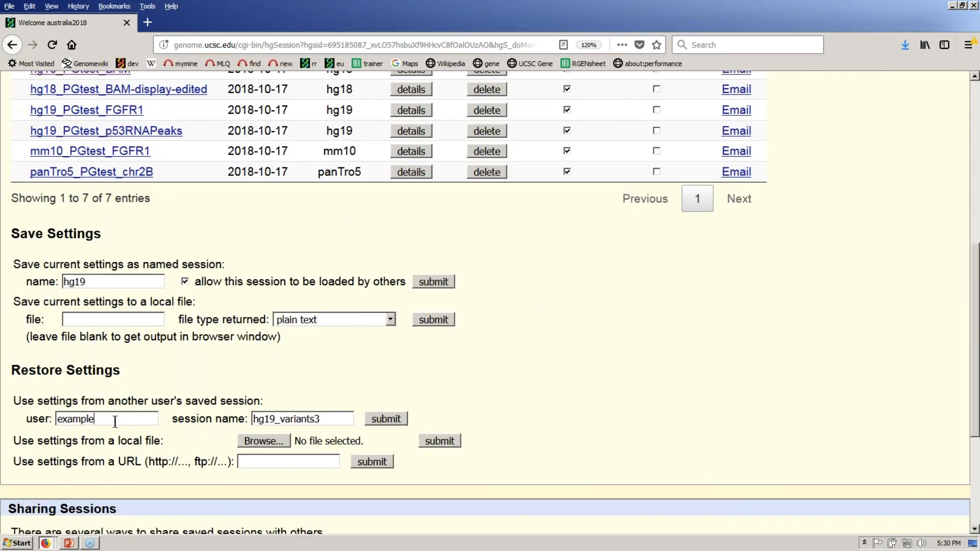
pyautogui.moveTo(115, 421); pyautogui.dragTo(36, 420)
pyautogui.click(303, 417)
pyautogui.moveTo(278, 418); pyautogui.dragTo(445, 417)
pyautogui.write('e')
pyautogui.write('xons')
pyautogui.click(411, 390)
pyautogui.click(395, 418)
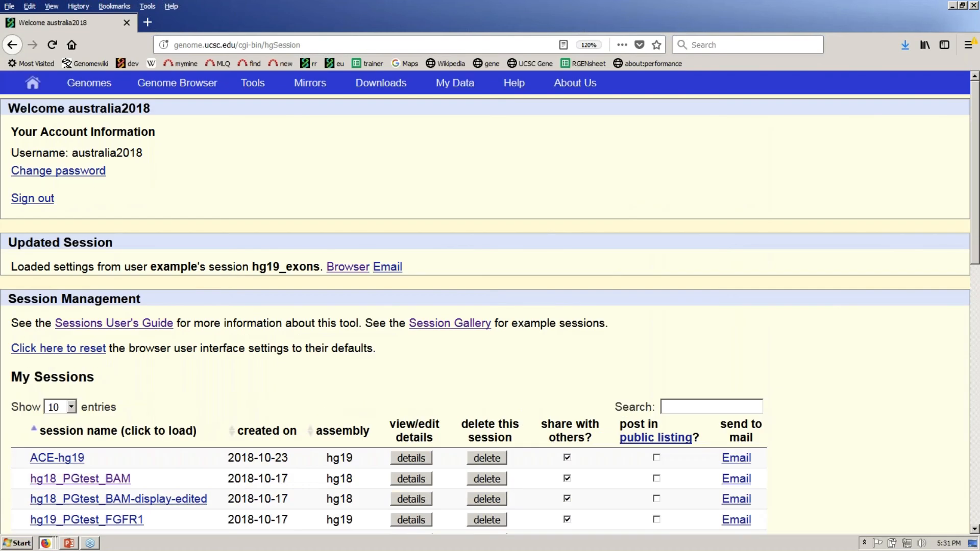
pyautogui.moveTo(321, 268); pyautogui.dragTo(252, 267)
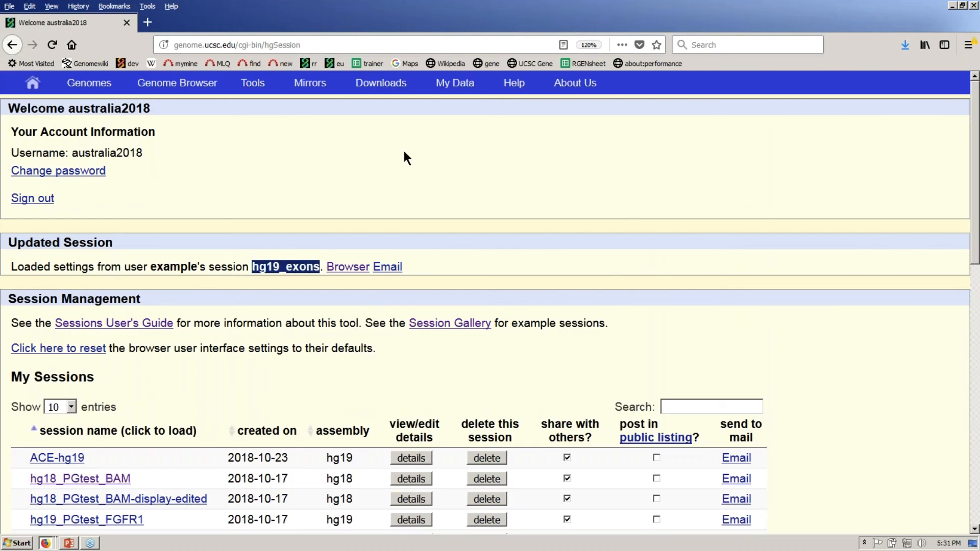
pyautogui.click(359, 268)
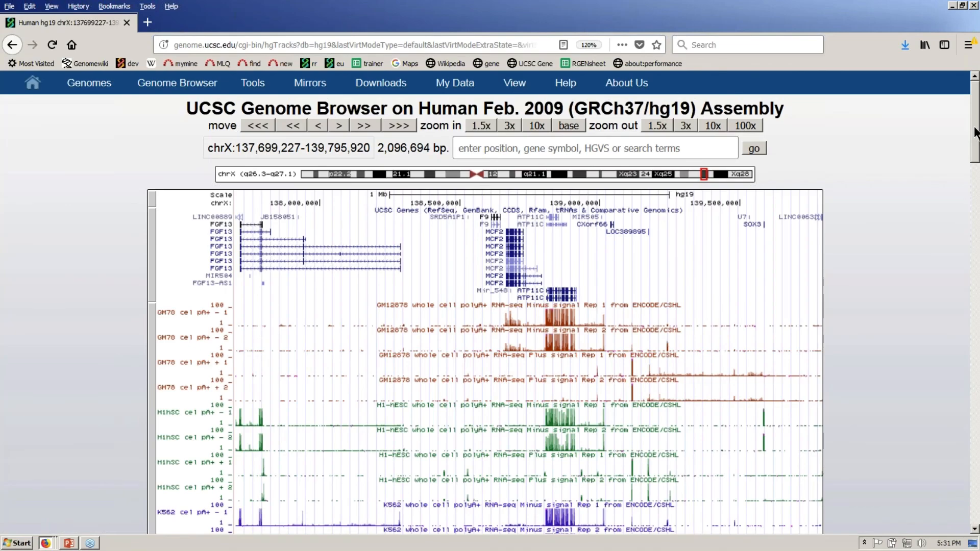
pyautogui.moveTo(975, 127); pyautogui.dragTo(975, 127)
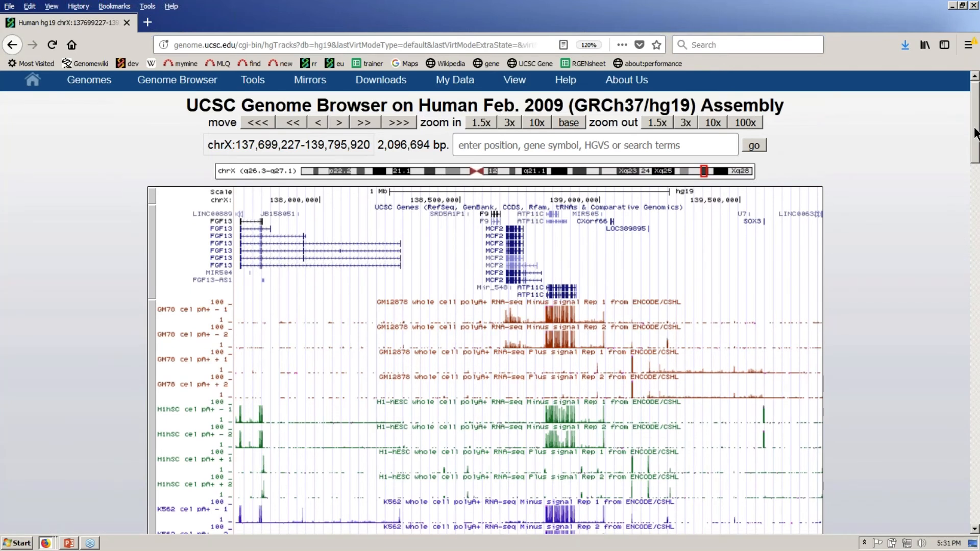
pyautogui.moveTo(974, 133)
pyautogui.mouseDown()
pyautogui.moveTo(976, 161)
pyautogui.moveTo(976, 132)
pyautogui.mouseUp()
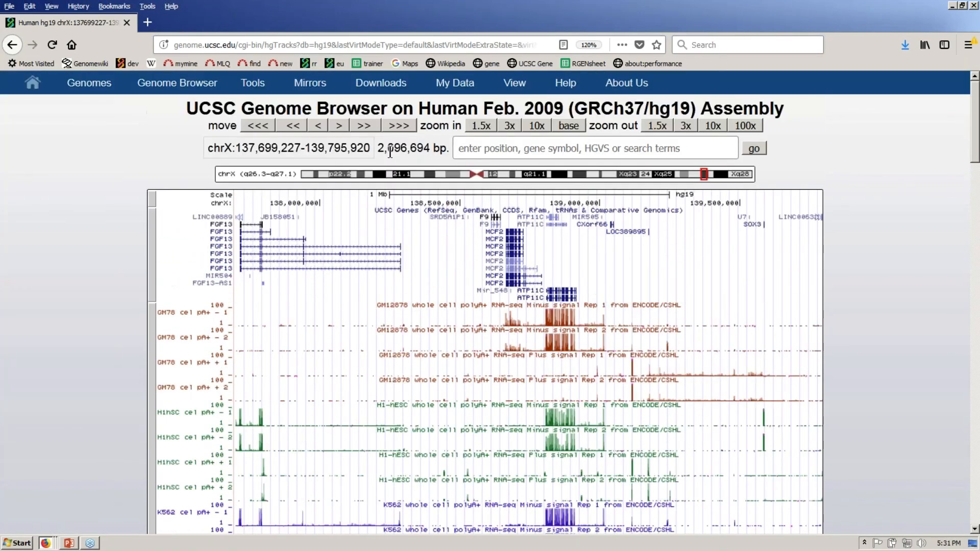
pyautogui.doubleClick(390, 152)
pyautogui.moveTo(974, 127); pyautogui.dragTo(973, 128)
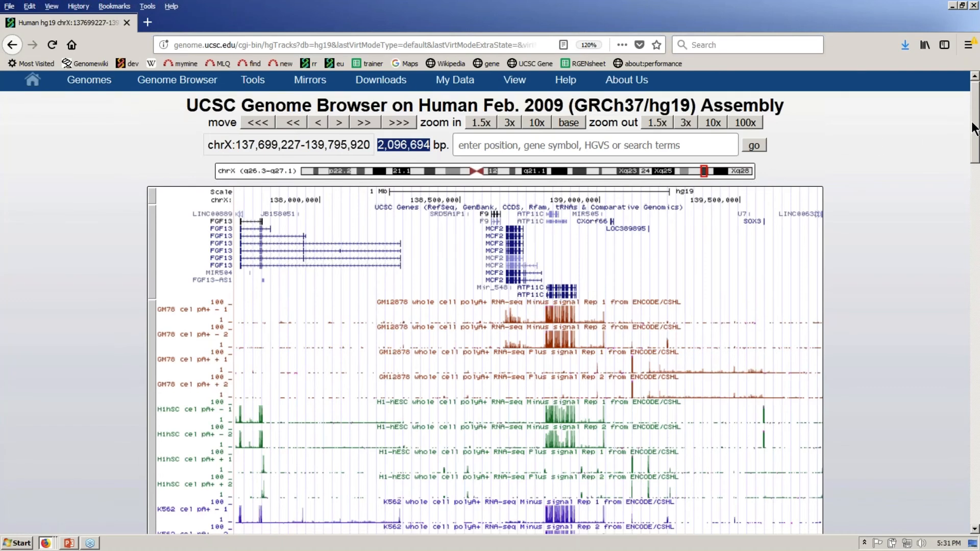
pyautogui.moveTo(975, 128); pyautogui.dragTo(974, 156)
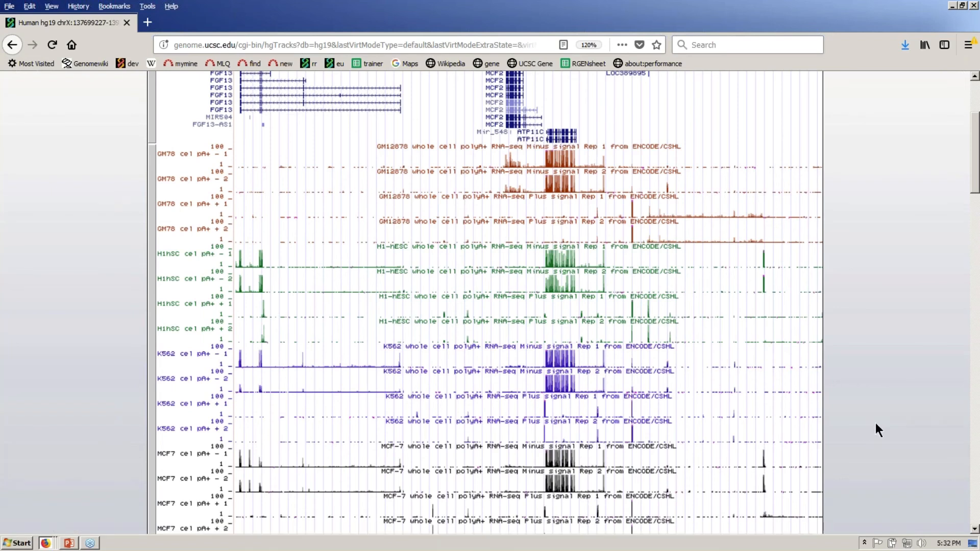
# - Scroll back to the top of the chrX view and bring up the View menu
pyautogui.scroll(1, 976, 177)
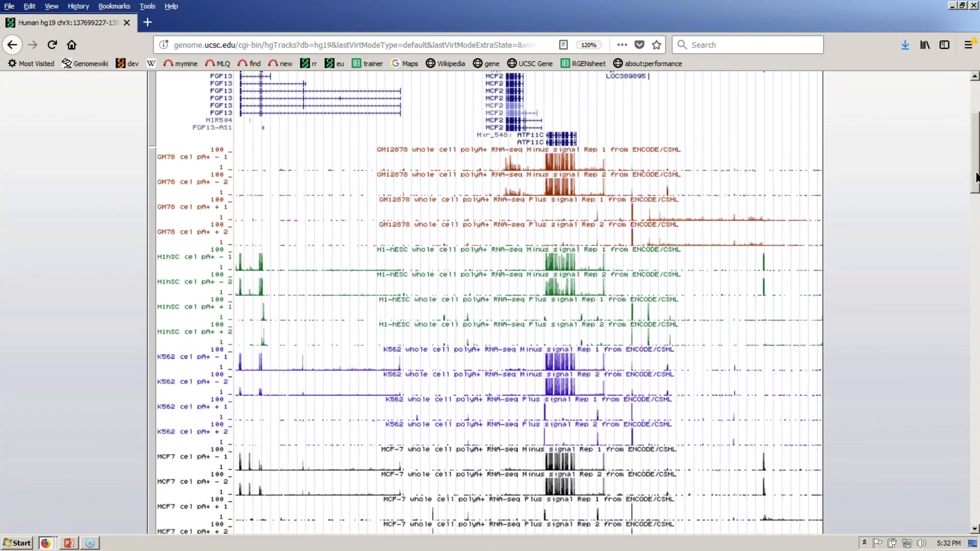
pyautogui.scroll(1, 976, 177)
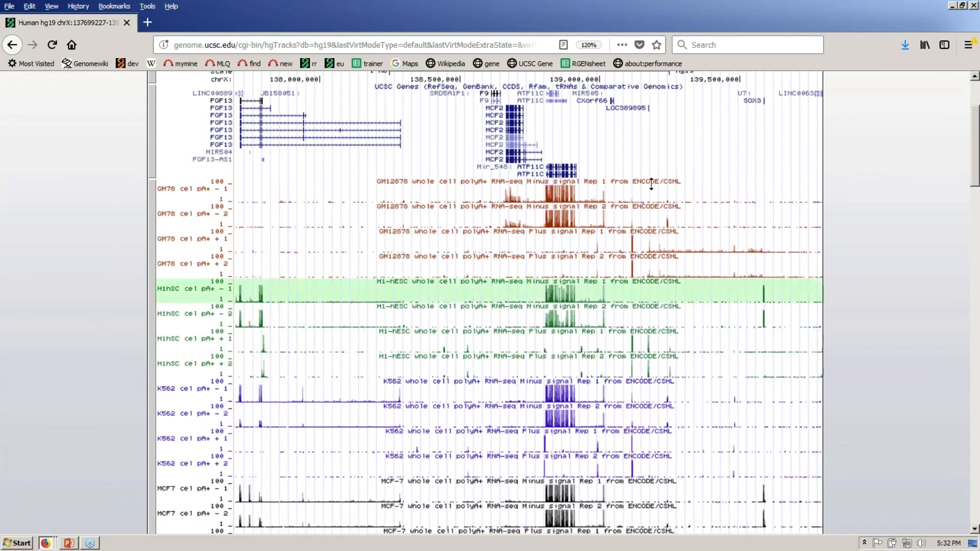
pyautogui.scroll(1, 974, 155)
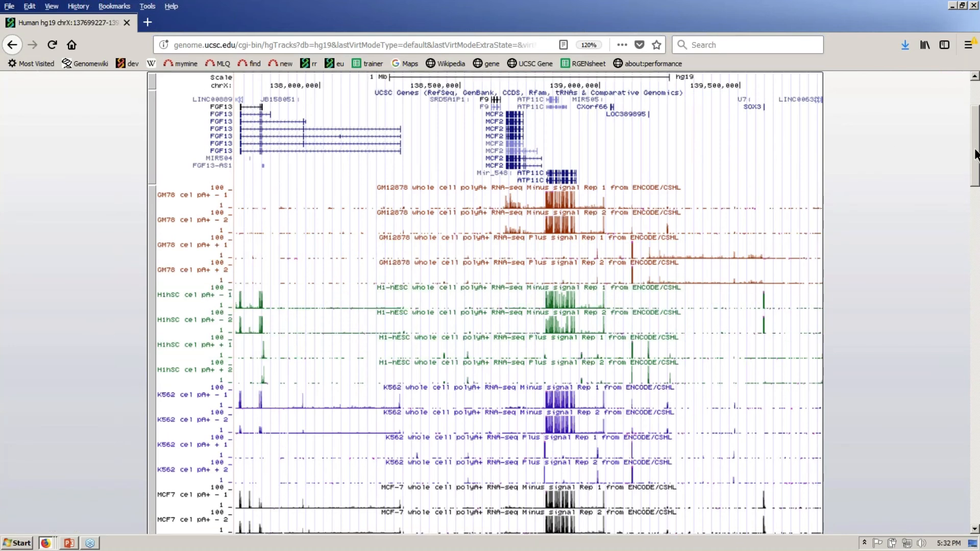
pyautogui.moveTo(975, 155); pyautogui.dragTo(975, 135)
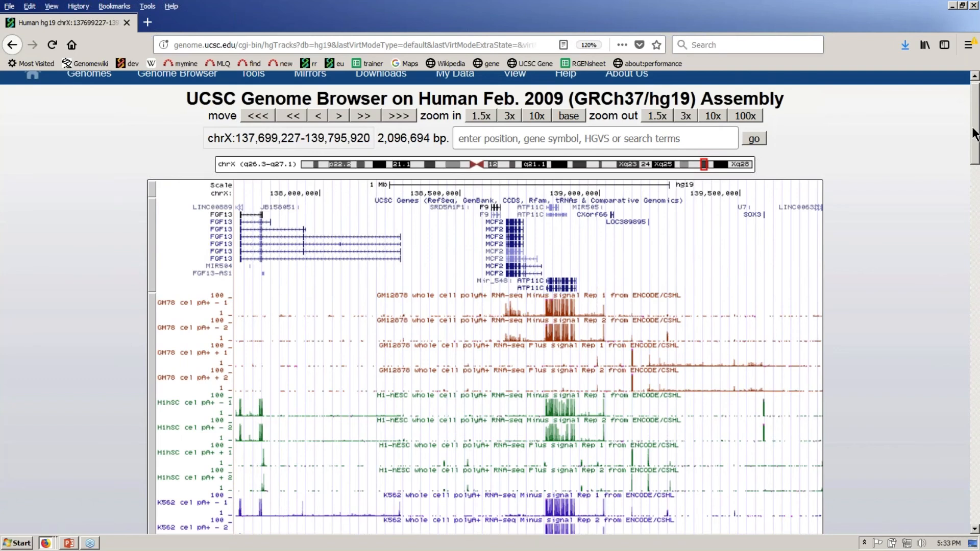
pyautogui.moveTo(973, 128); pyautogui.dragTo(973, 127)
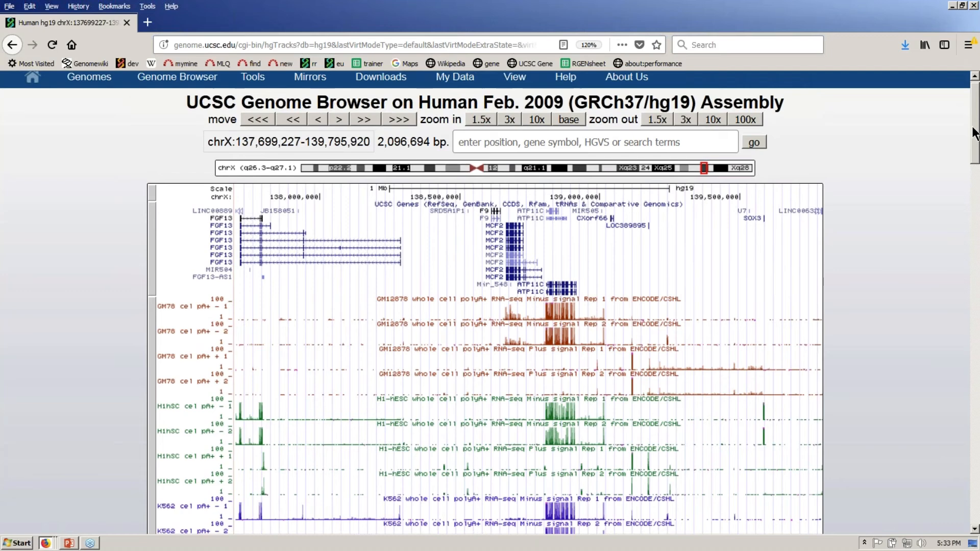
pyautogui.moveTo(974, 134); pyautogui.dragTo(974, 132)
pyautogui.moveTo(516, 81)
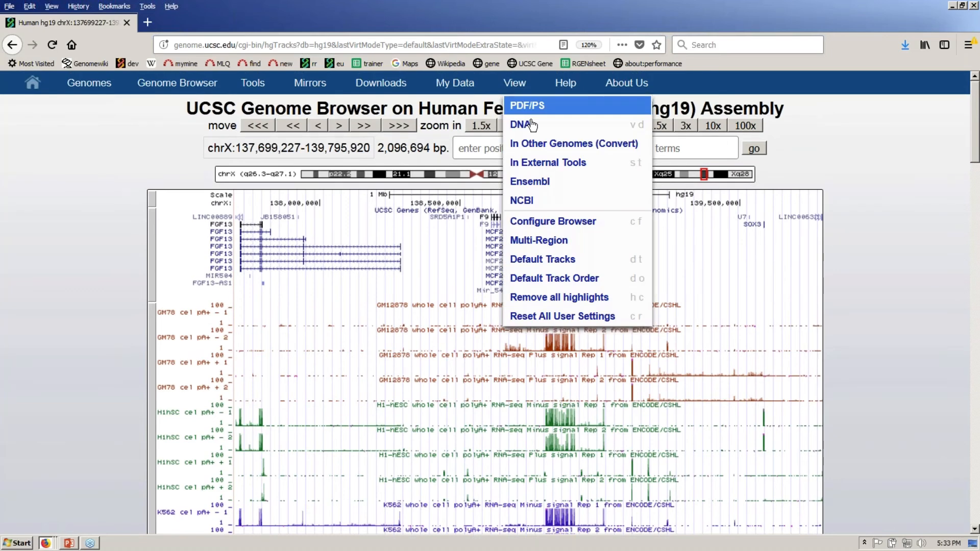
# - Switch to Multi-Region mode showing UCSC Genes exons, keeping the 6-base padding
pyautogui.click(560, 242)
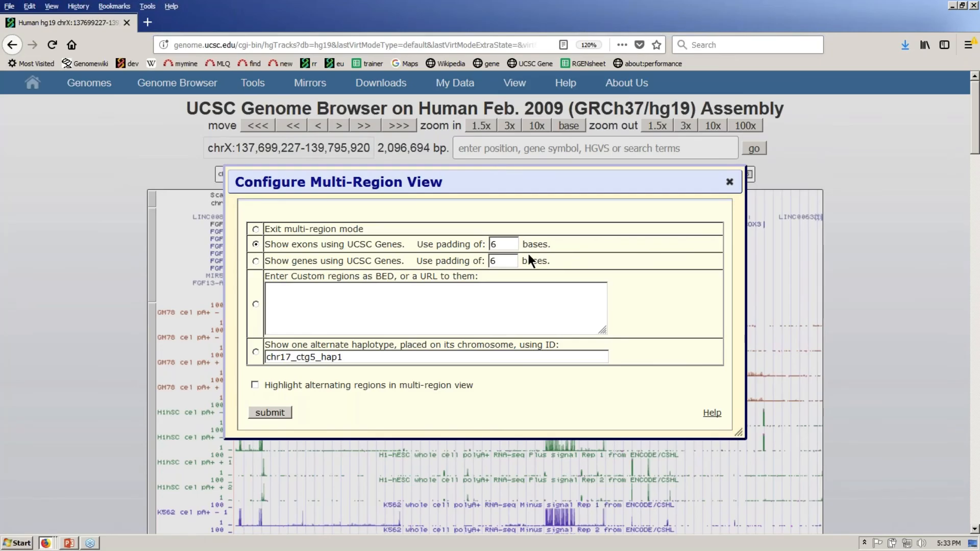
pyautogui.moveTo(507, 246); pyautogui.dragTo(489, 247)
pyautogui.click(624, 213)
pyautogui.click(278, 412)
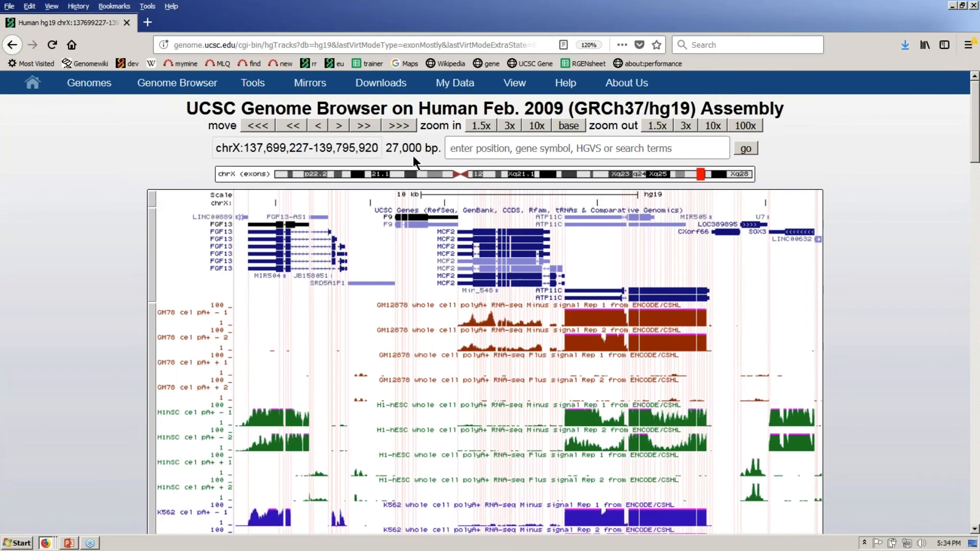
# - Point out the 27,000 bp exon-only size and drag the H1hSC cel pA+ - 1 track up
pyautogui.moveTo(386, 148); pyautogui.dragTo(433, 148)
pyautogui.click(94, 149)
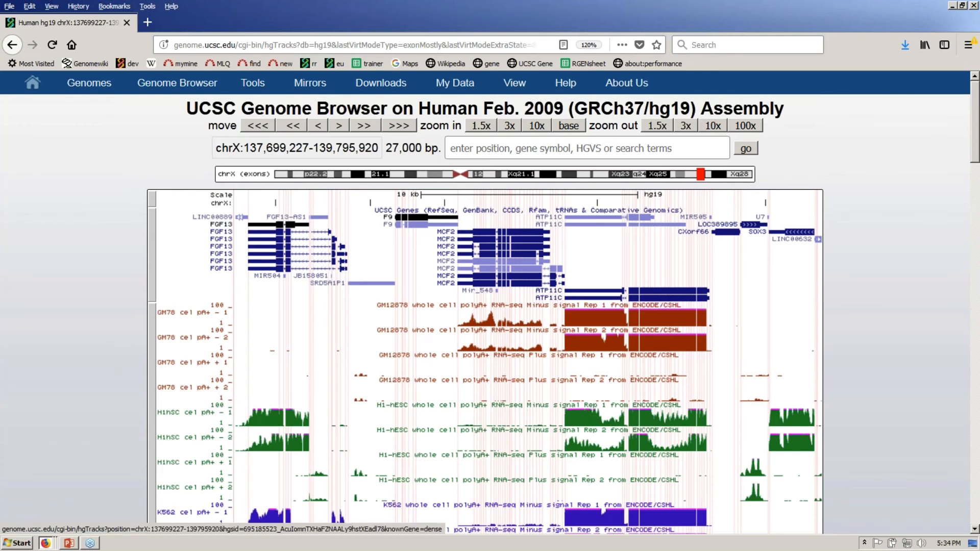
pyautogui.moveTo(973, 126); pyautogui.dragTo(976, 148)
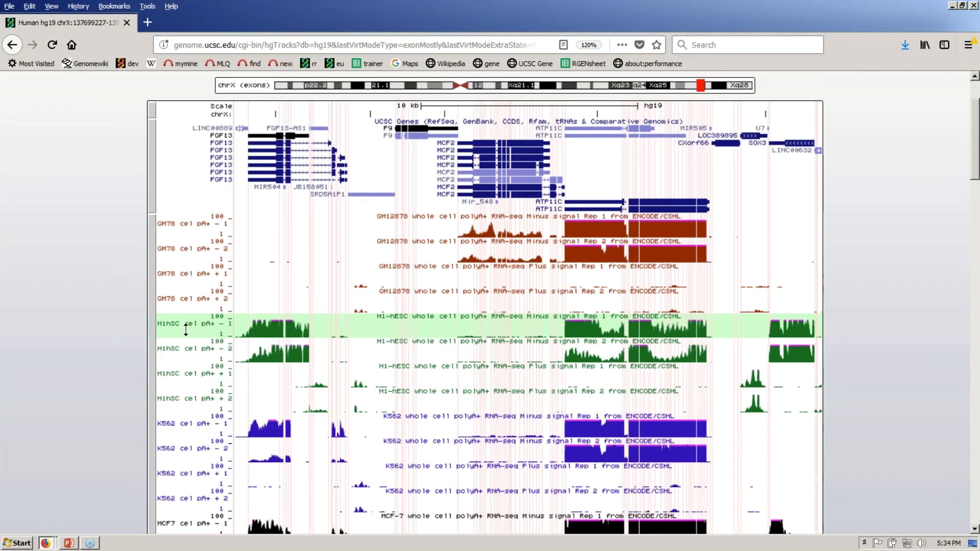
pyautogui.moveTo(186, 330); pyautogui.dragTo(197, 219)
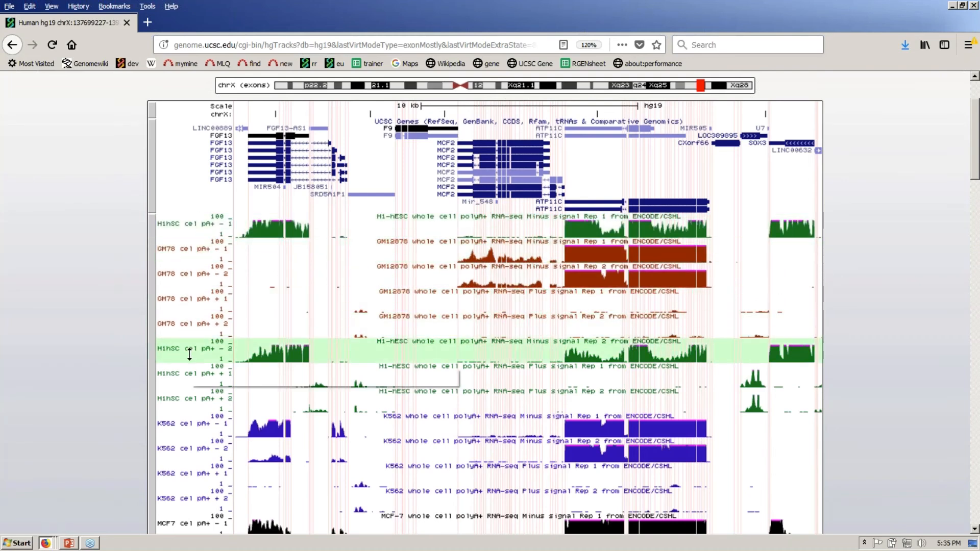
# - Drag the H1hSC cel pA+ - 2 track up to sit right below the - 1 track
pyautogui.moveTo(189, 353); pyautogui.dragTo(193, 249)
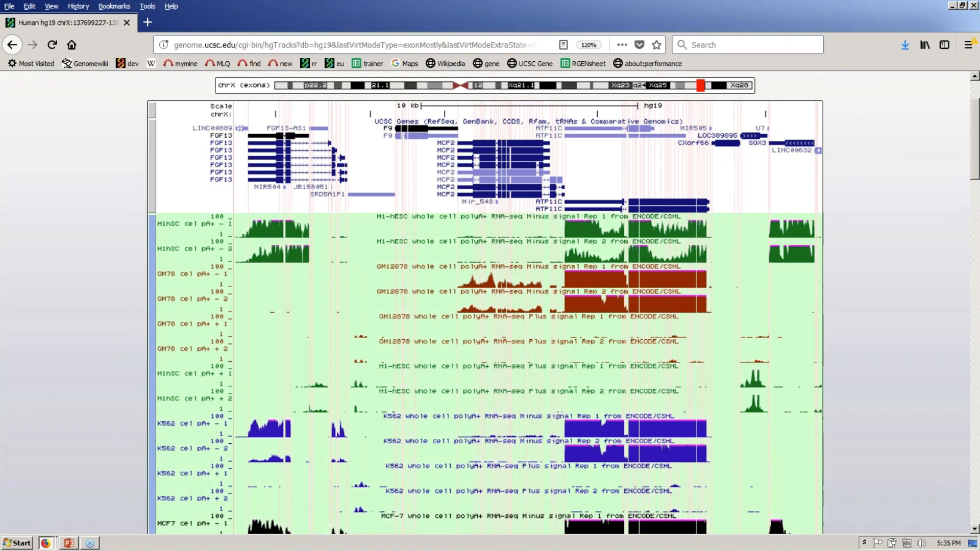
# - Drag the K562 cel pA+ - 1 and - 2 tracks up beneath the two H1hSC minus tracks
pyautogui.moveTo(201, 369); pyautogui.dragTo(201, 275)
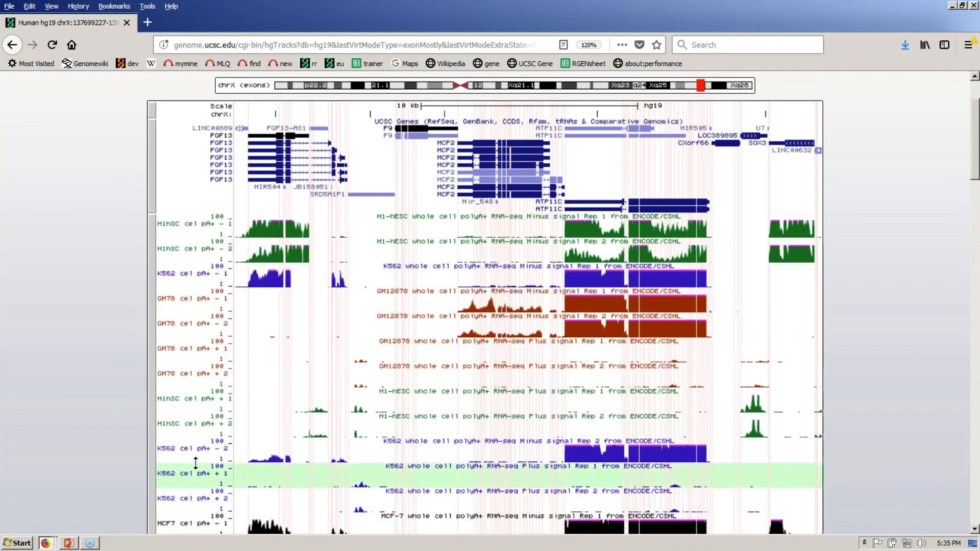
pyautogui.moveTo(196, 463); pyautogui.dragTo(209, 305)
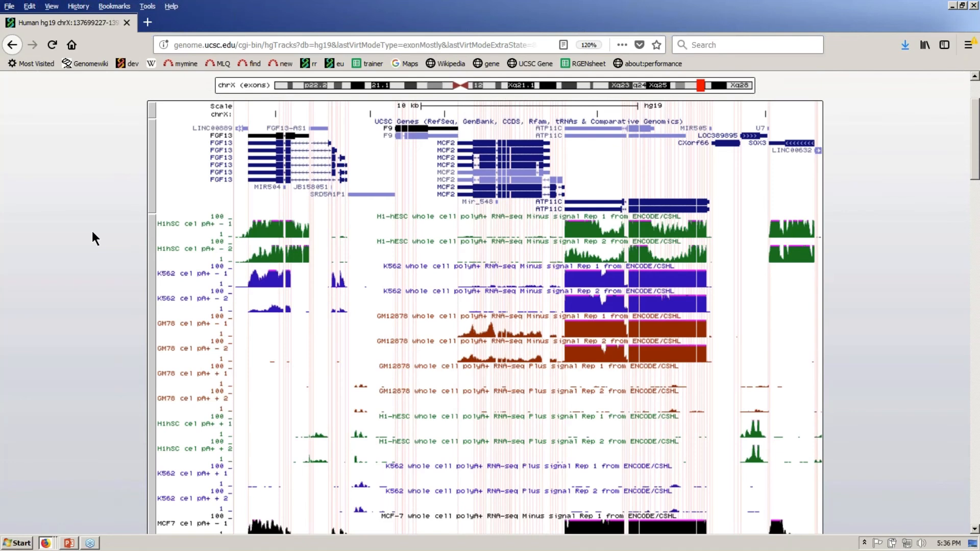
# - Show the keyboard shortcuts, then use d v to return to the default 2,096,694 bp view
pyautogui.press('?')
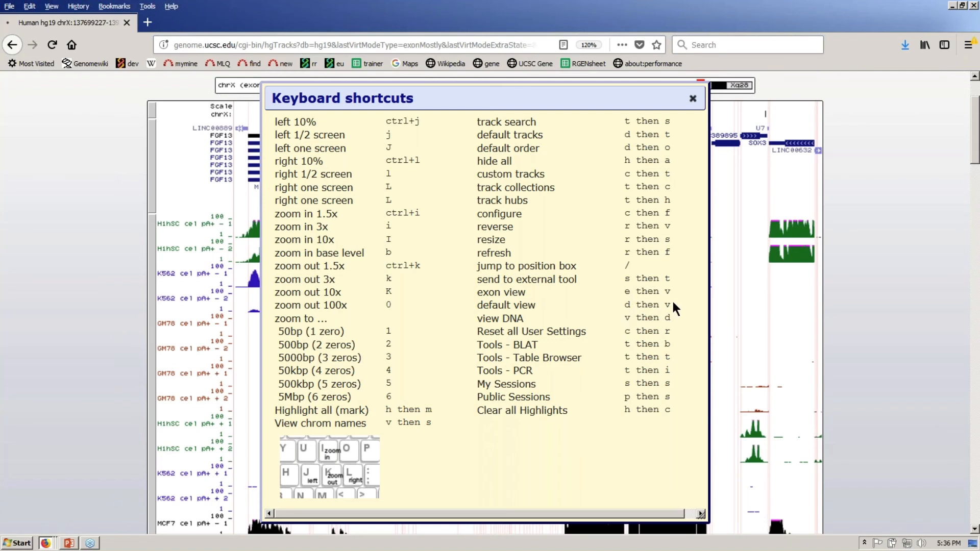
pyautogui.press('d')
pyautogui.press('v')
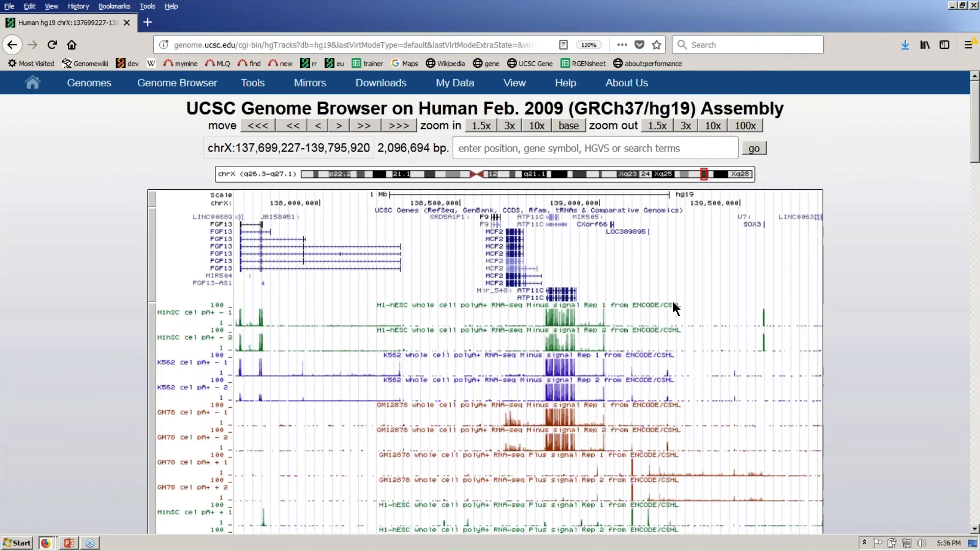
pyautogui.press('?')
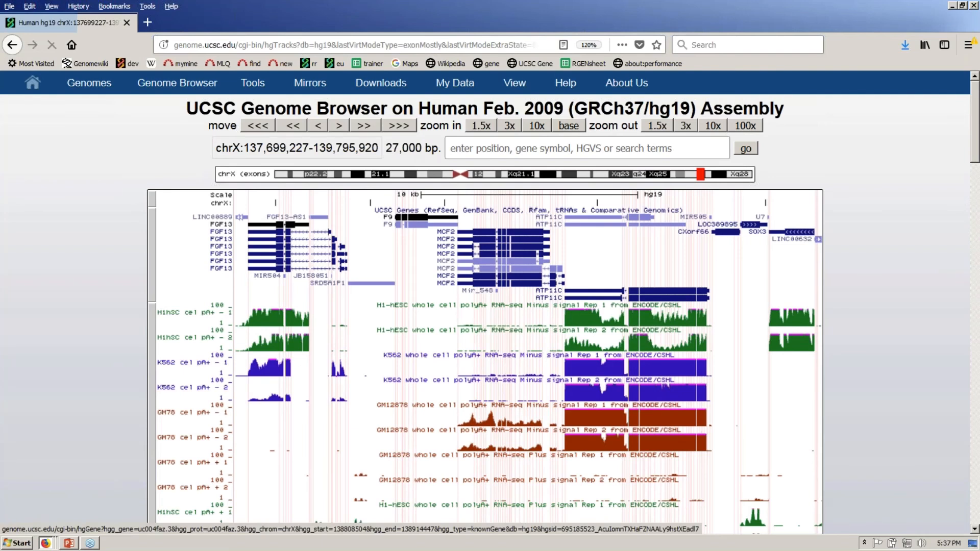
pyautogui.moveTo(387, 252); pyautogui.dragTo(698, 253)
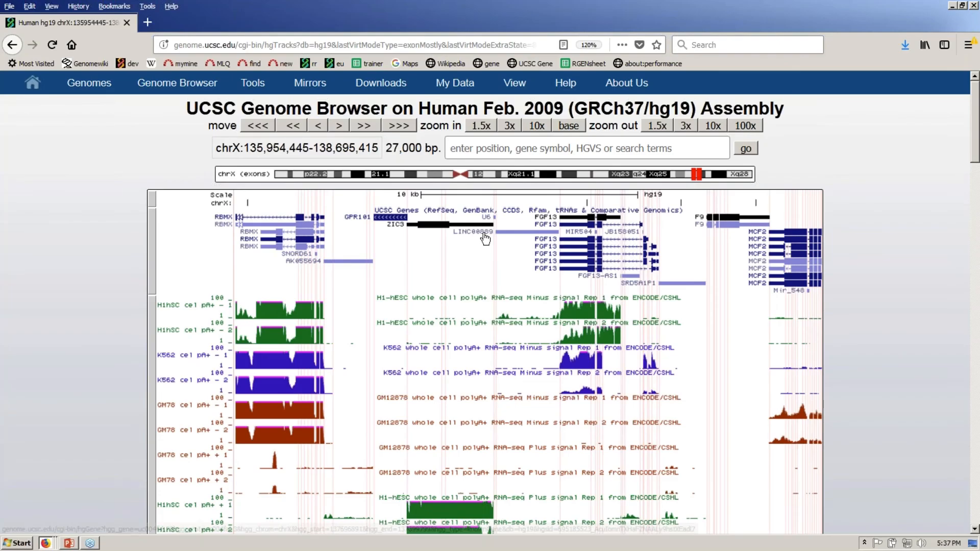
pyautogui.moveTo(366, 202); pyautogui.dragTo(421, 202)
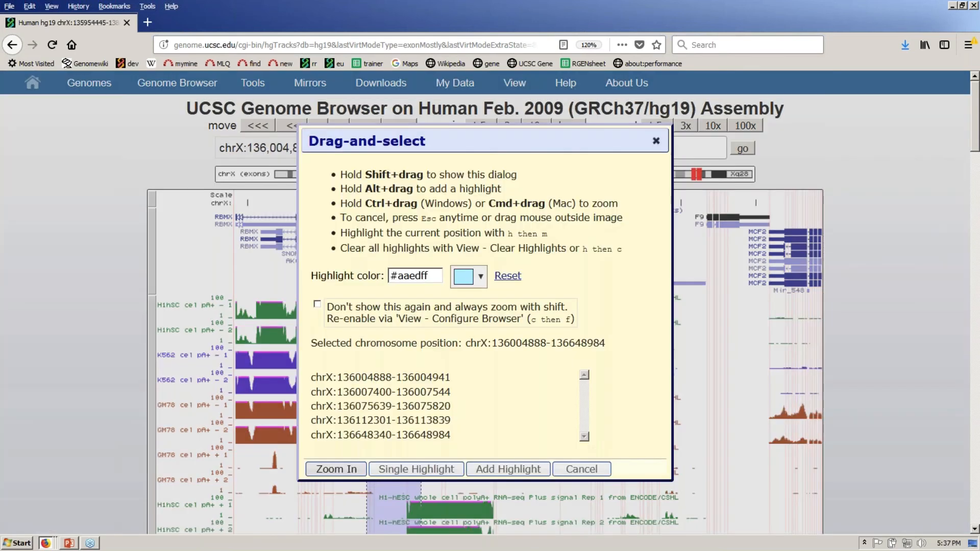
# - Zoom to chrX:136,004,888-136,648,984 and hide the RNA-seq signal track set, leaving UCSC Genes
pyautogui.click(339, 467)
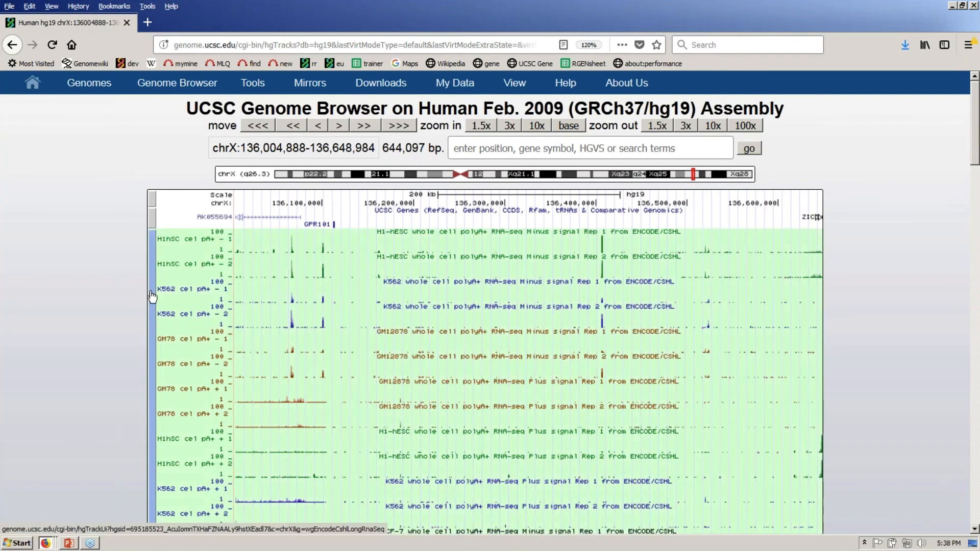
pyautogui.rightClick(152, 296)
pyautogui.click(200, 304)
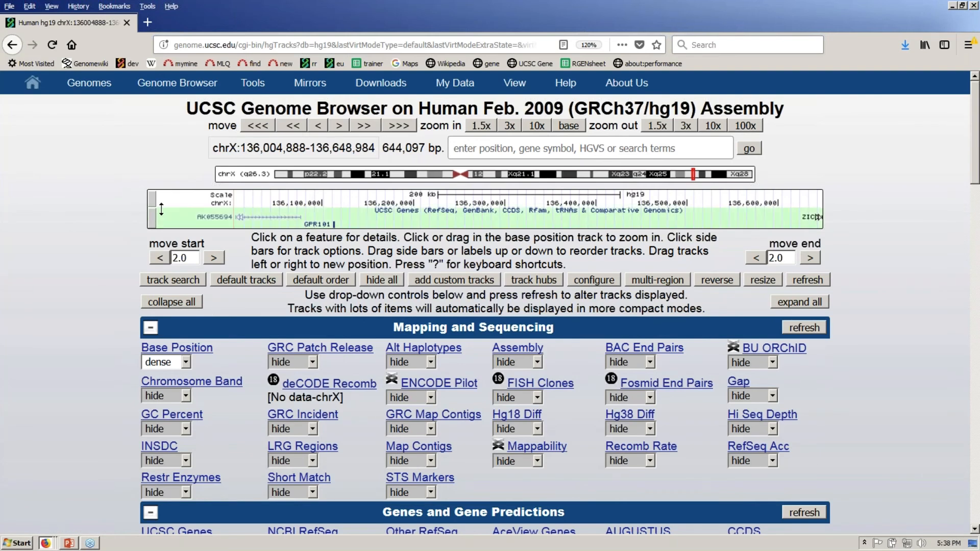
# - Open the workshop's ctExamples.txt file in Firefox and select all its text
pyautogui.hotkey('alt', 'Tab')
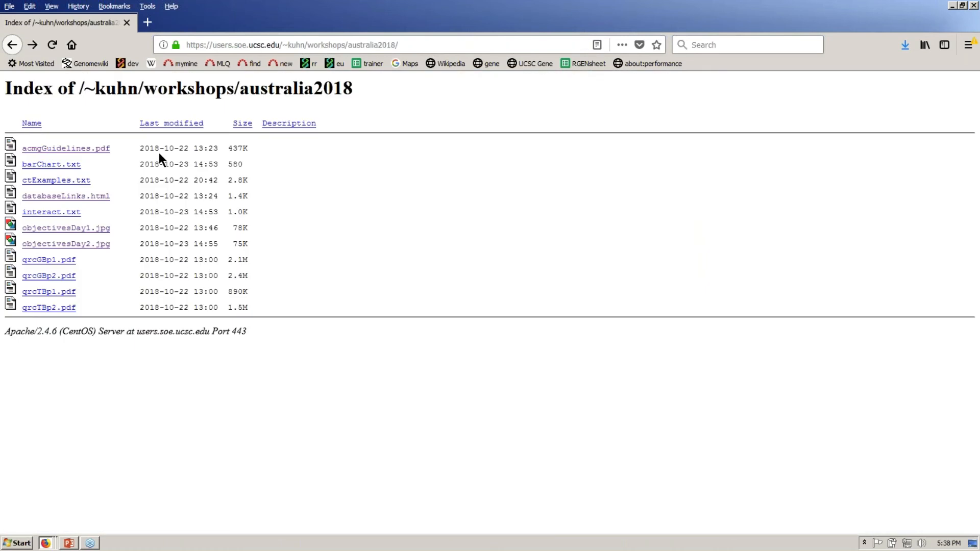
pyautogui.click(88, 184)
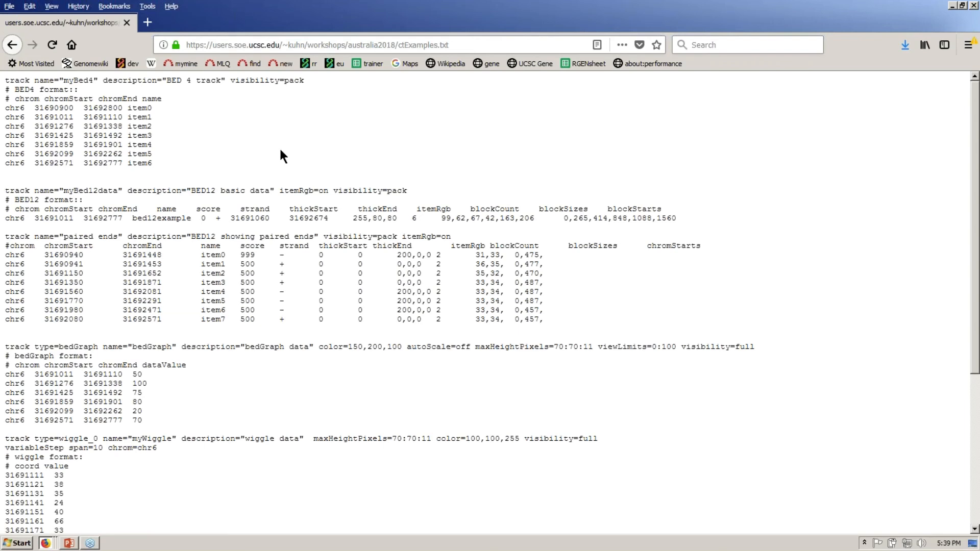
pyautogui.hotkey('ctrl', 'a')
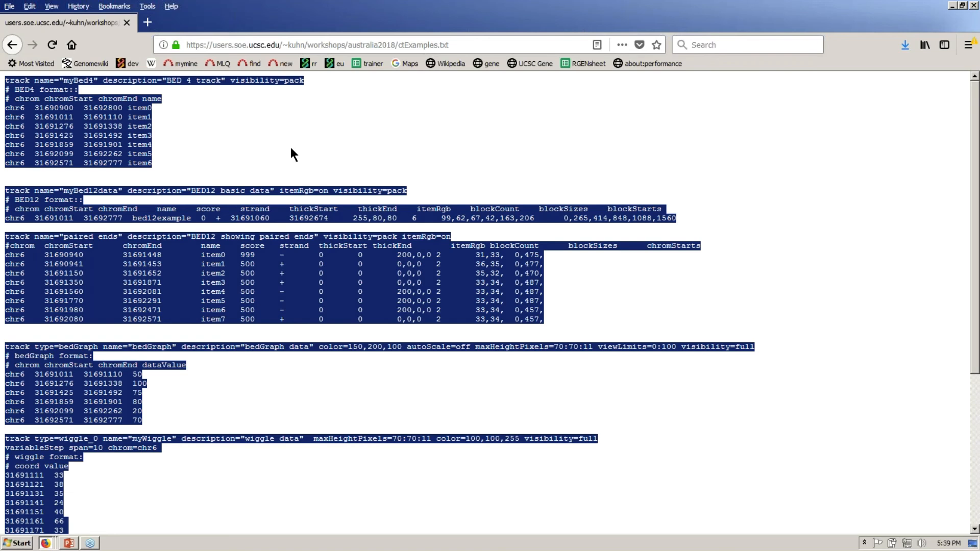
# - Copy the ctExamples.txt web address and return to the Genome Browser window
pyautogui.click(448, 45)
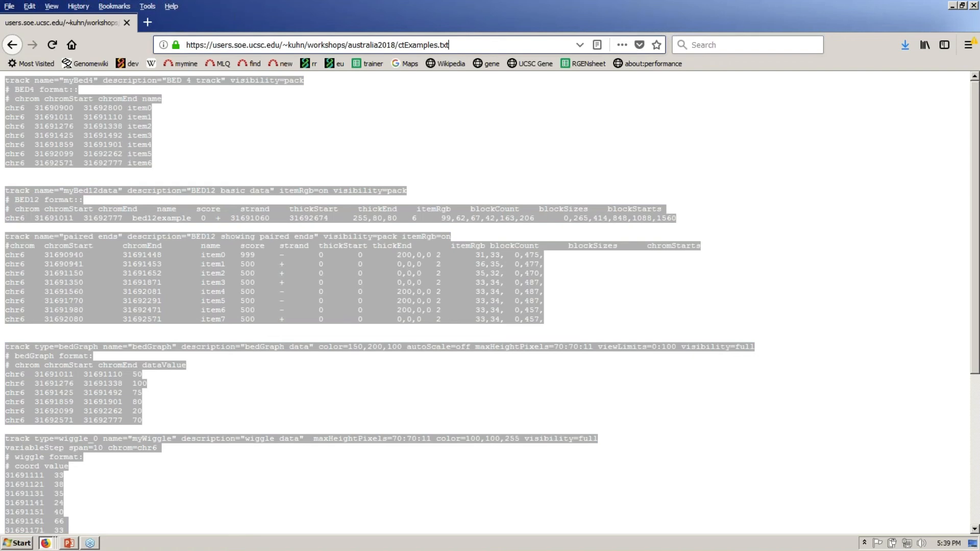
pyautogui.rightClick(275, 48)
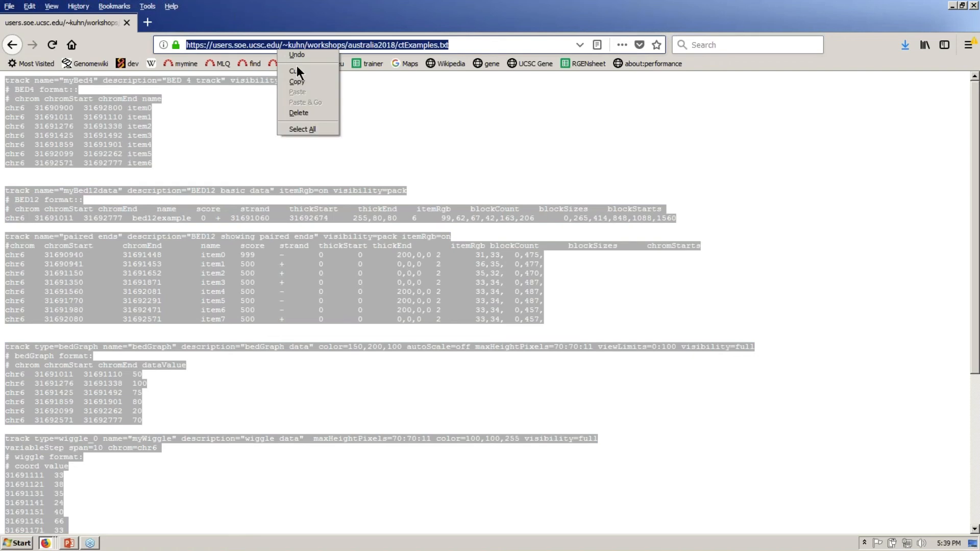
pyautogui.click(317, 81)
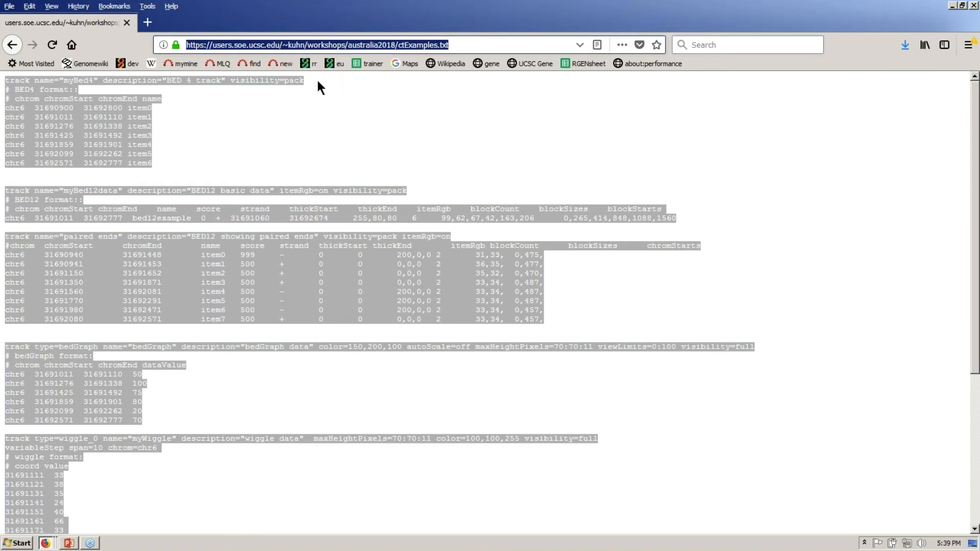
pyautogui.hotkey('alt', 'Tab')
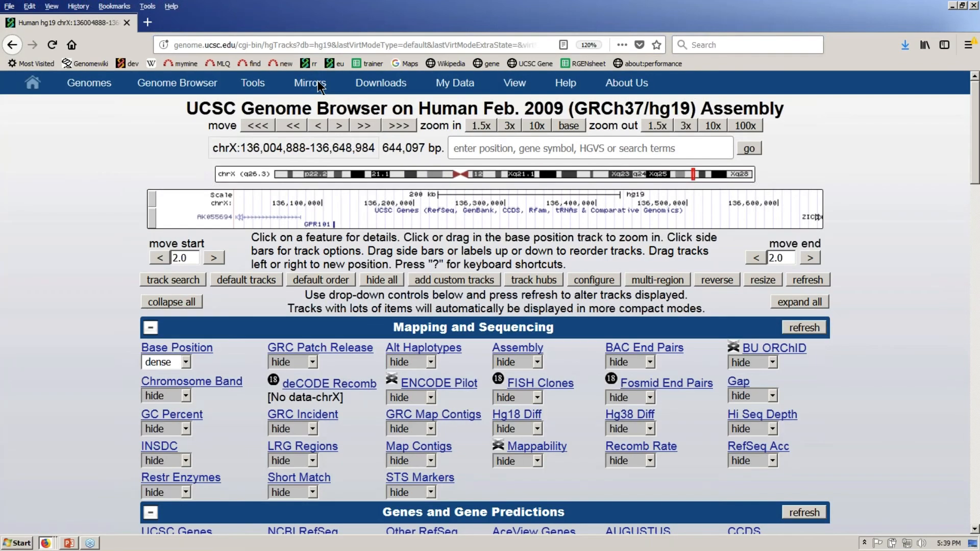
# - Go to the hg19 Add Custom Tracks page via the button below the browser image
pyautogui.moveTo(460, 84)
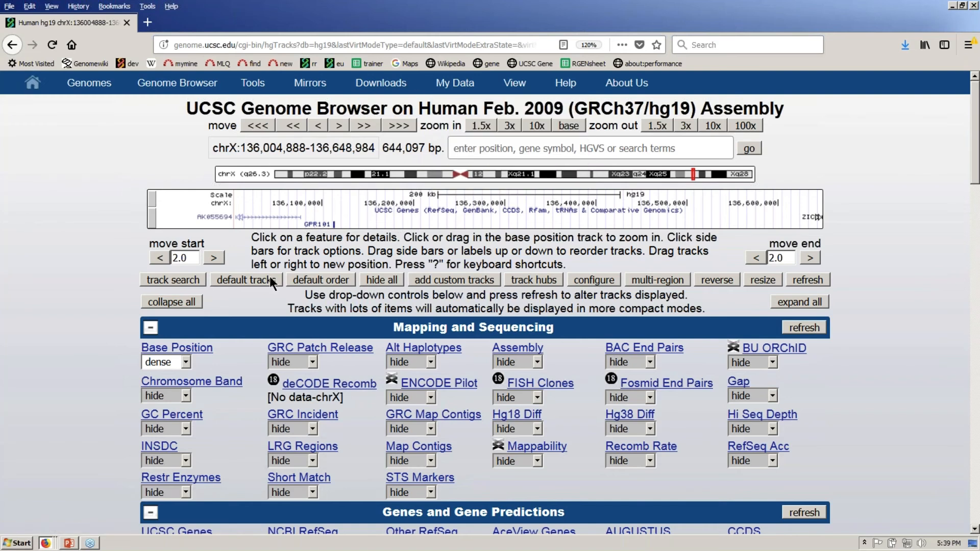
pyautogui.click(477, 280)
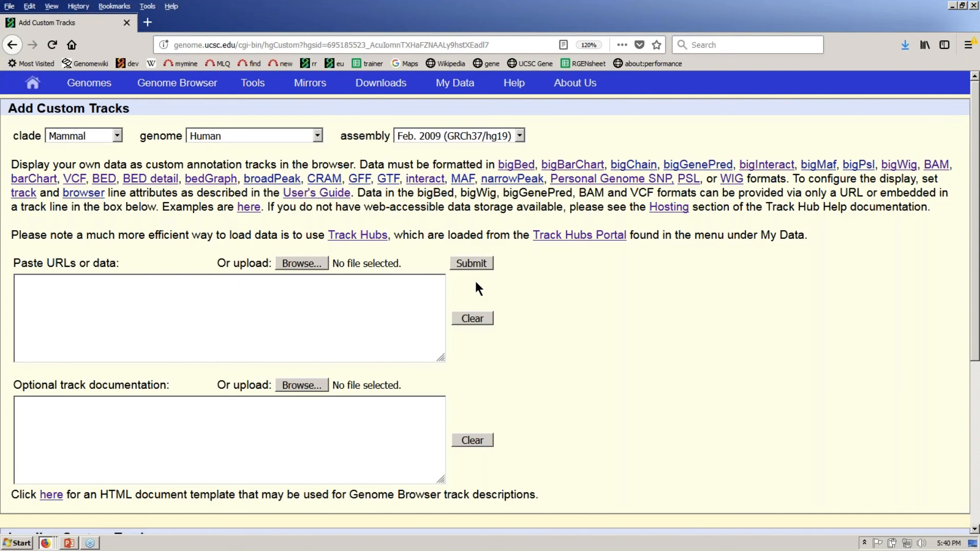
# - Paste the ctExamples.txt URL into the 'Paste URLs or data' box and submit it
pyautogui.click(397, 290)
pyautogui.hotkey('ctrl', 'v')
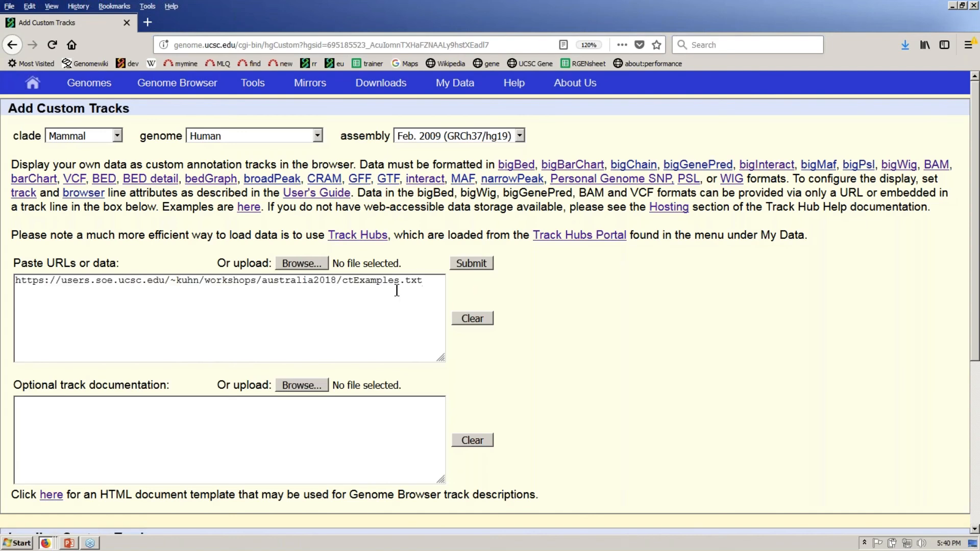
pyautogui.click(485, 262)
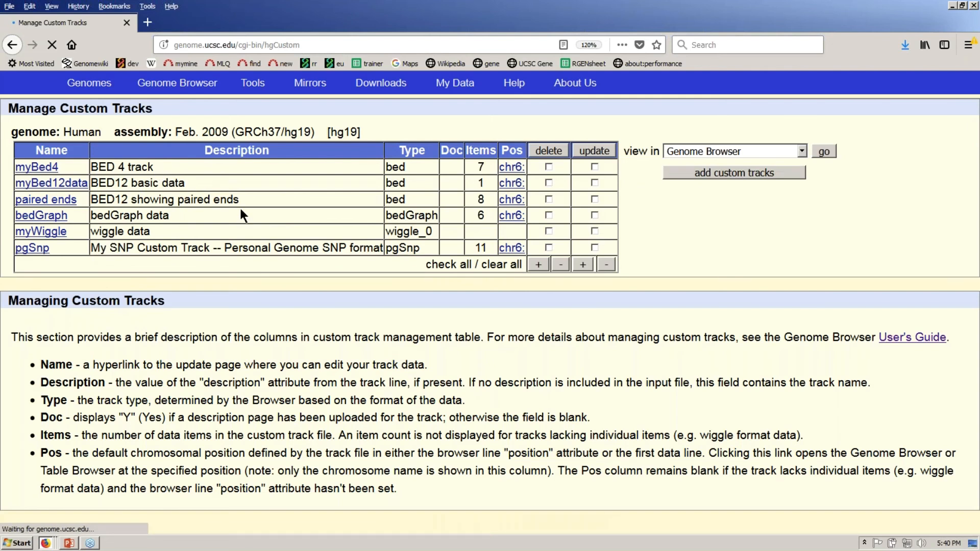
# - Point out the paired ends and bedGraph entries, then follow the myBed4 row's chr6 position link
pyautogui.moveTo(240, 197); pyautogui.dragTo(91, 200)
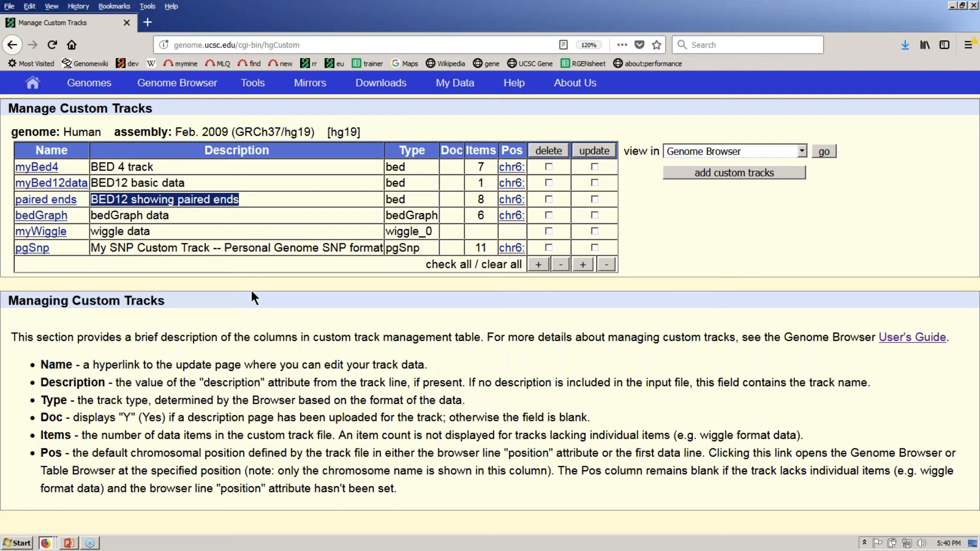
pyautogui.moveTo(77, 212); pyautogui.dragTo(15, 215)
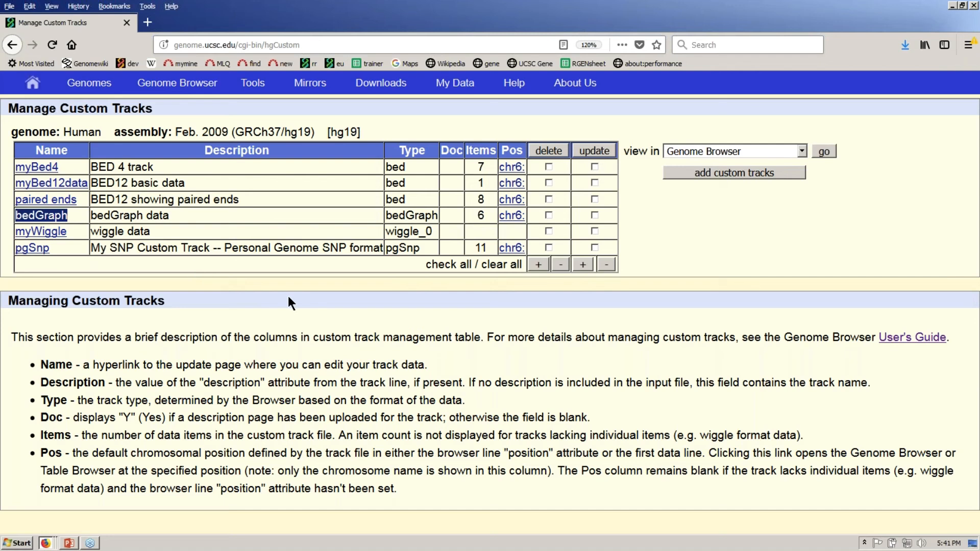
pyautogui.click(519, 169)
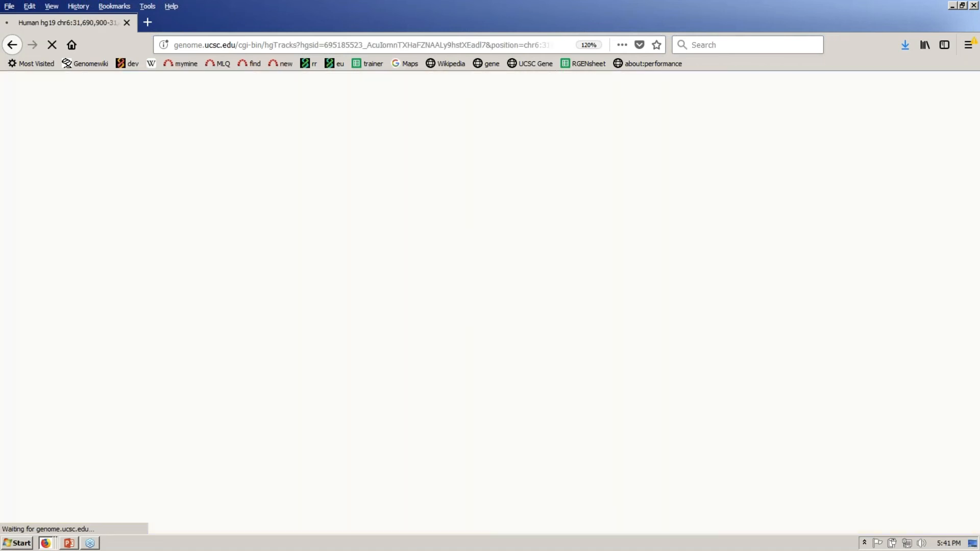
# - In ctExamples.txt, highlight the first line's track name attribute and the paired ends description
pyautogui.hotkey('alt', 'Tab')
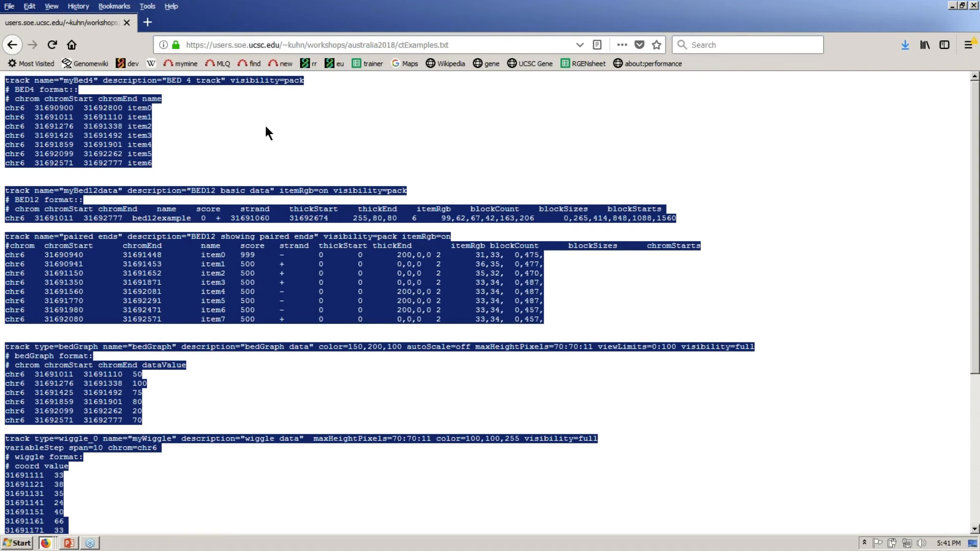
pyautogui.click(266, 128)
pyautogui.moveTo(5, 80); pyautogui.dragTo(221, 81)
pyautogui.click(250, 384)
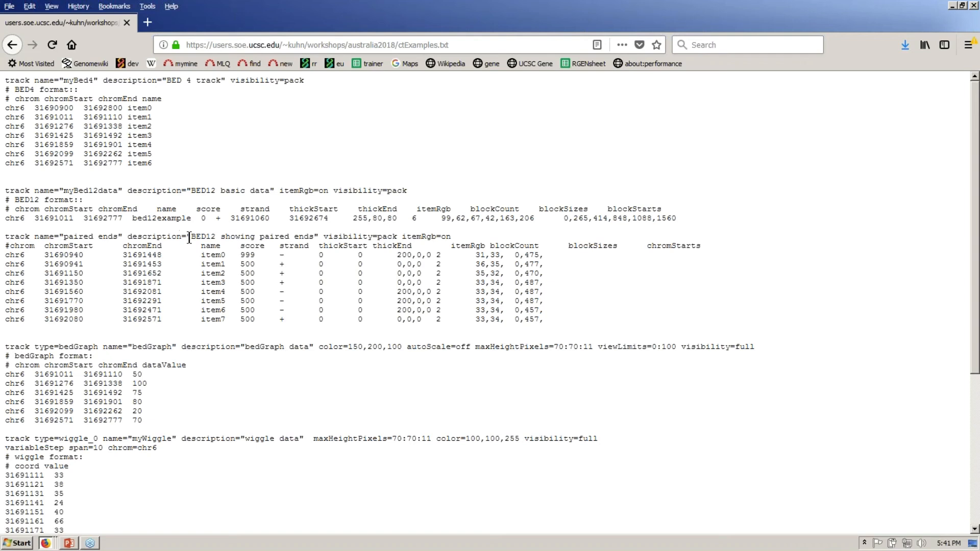
pyautogui.moveTo(191, 236); pyautogui.dragTo(314, 240)
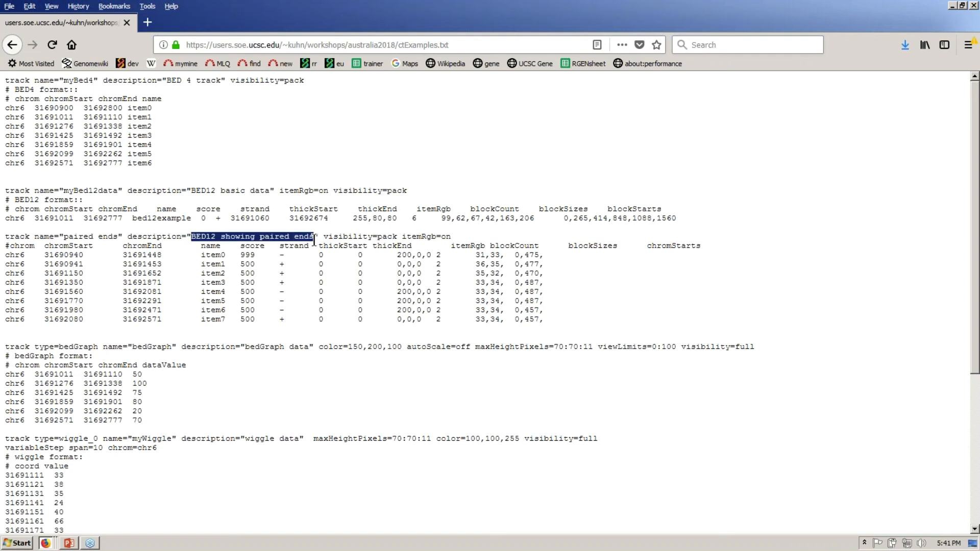
pyautogui.click(210, 142)
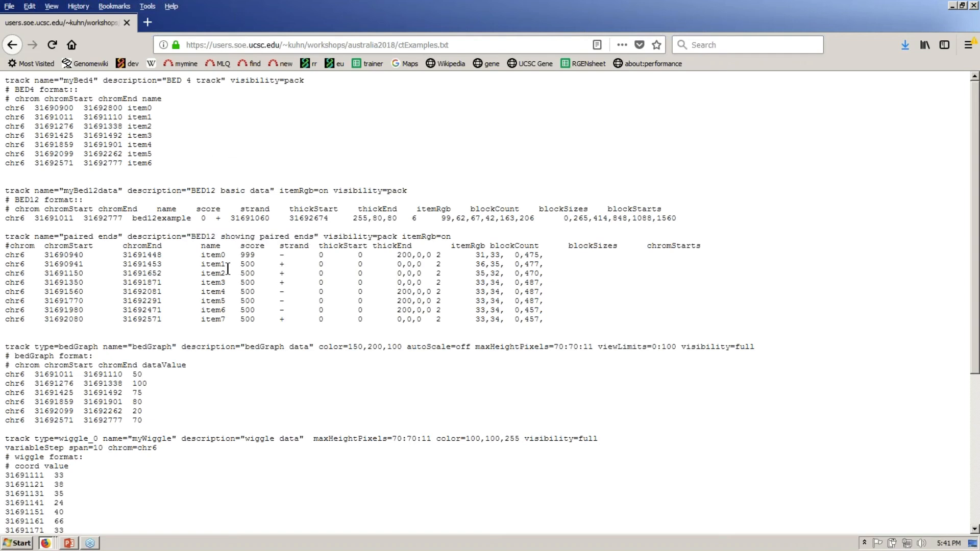
# - Point out the paired ends line's visibility=pack setting, then return to the chr6 custom tracks view
pyautogui.moveTo(7, 238); pyautogui.dragTo(398, 236)
pyautogui.click(101, 238)
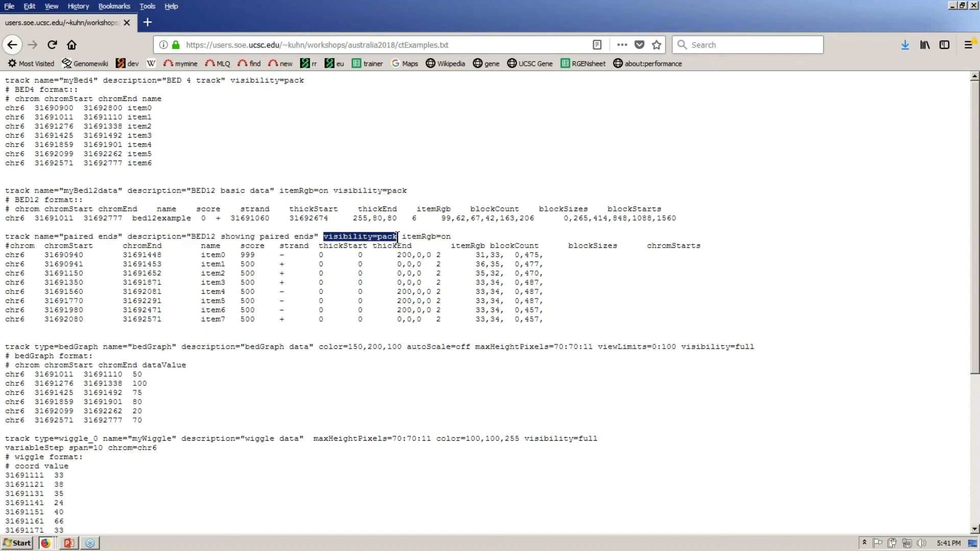
pyautogui.click(398, 131)
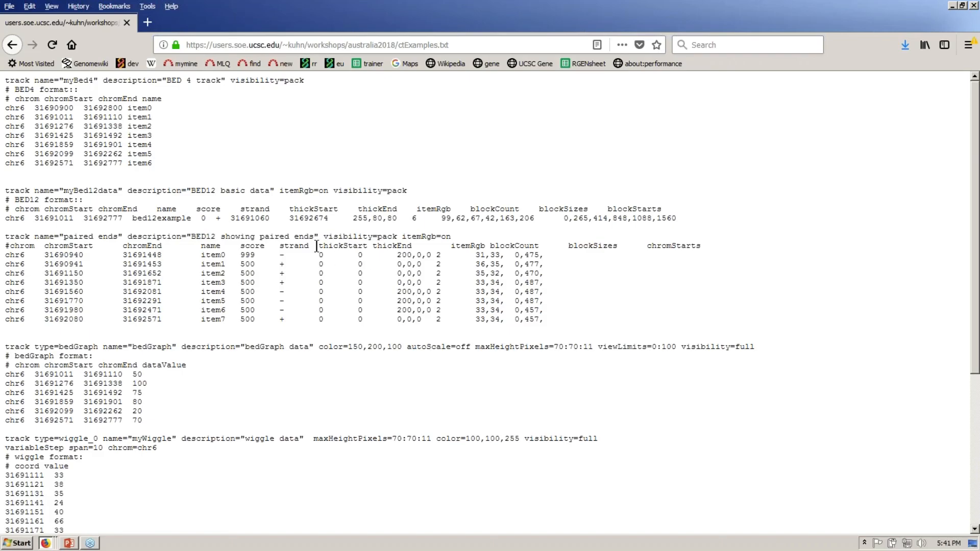
pyautogui.hotkey('alt', 'Tab')
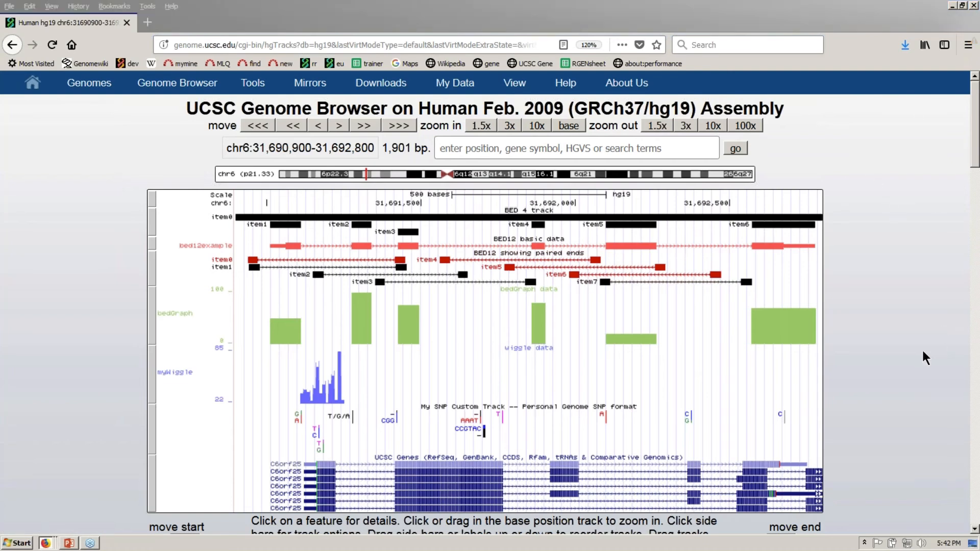
pyautogui.hotkey('alt', 'Tab')
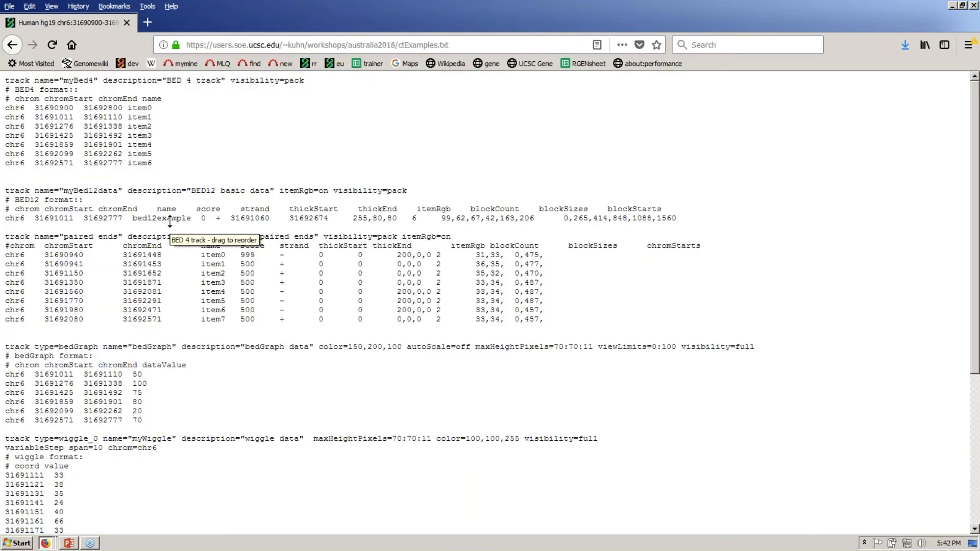
pyautogui.doubleClick(143, 98)
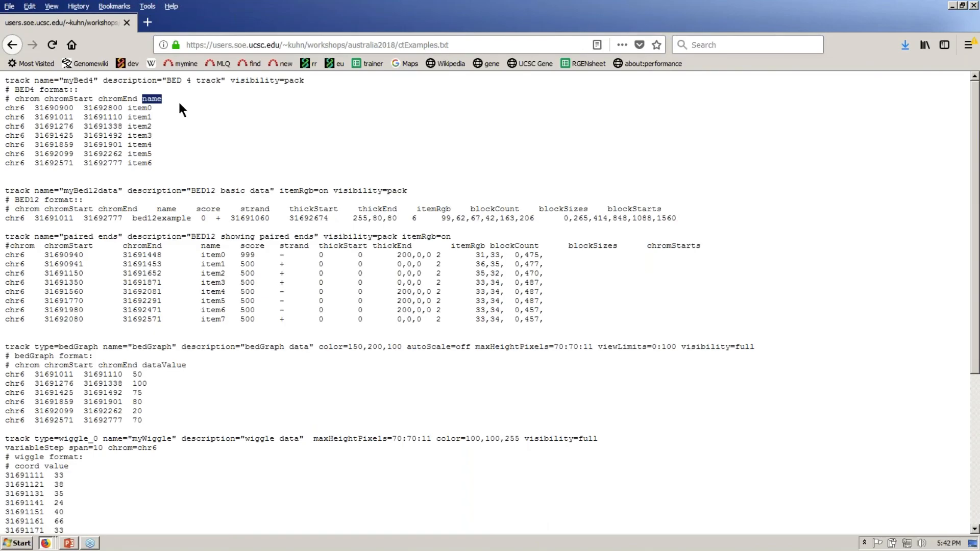
pyautogui.moveTo(15, 98); pyautogui.dragTo(137, 99)
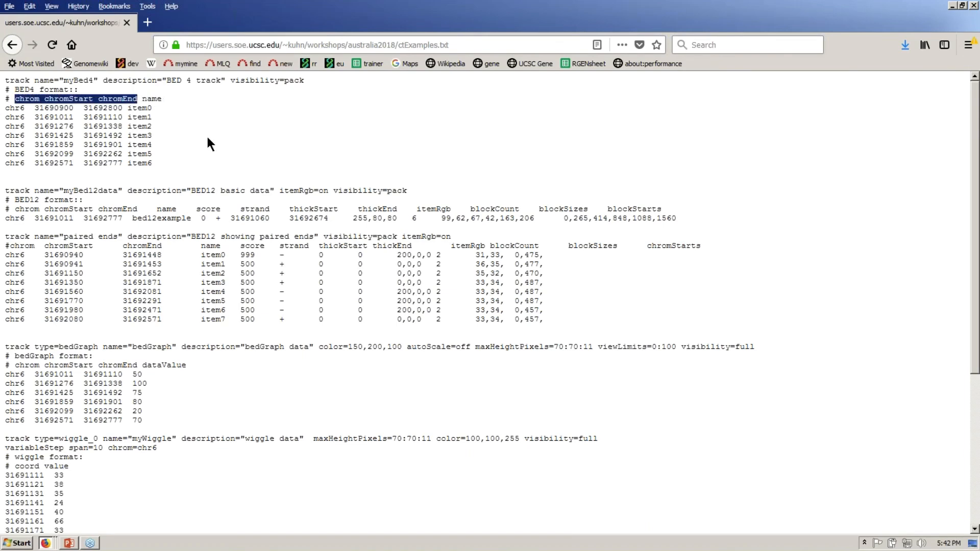
pyautogui.hotkey('alt', 'Tab')
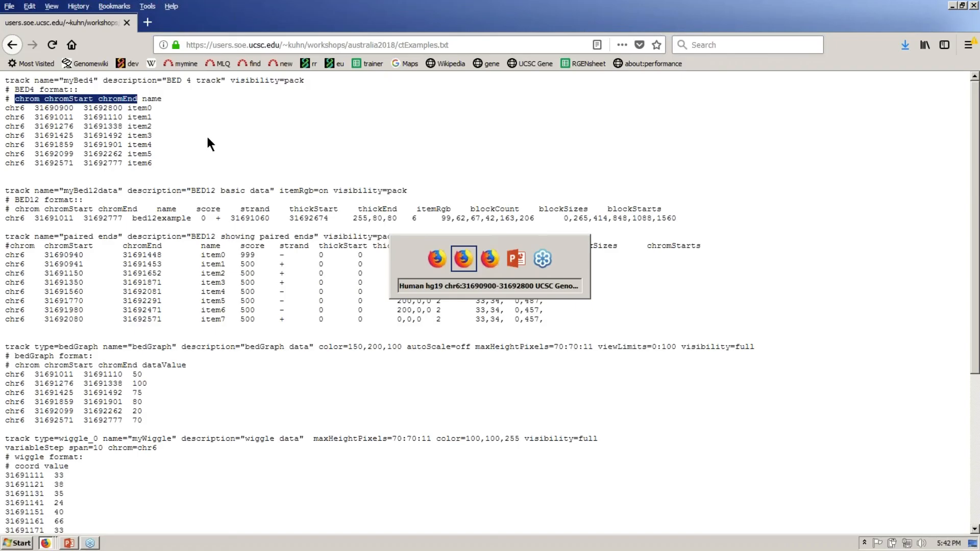
pyautogui.hotkey('alt', 'Tab')
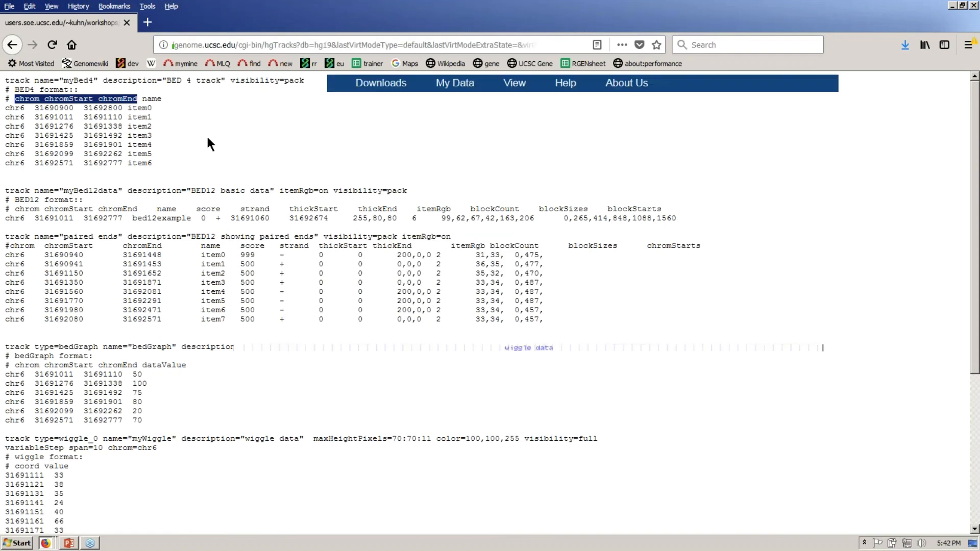
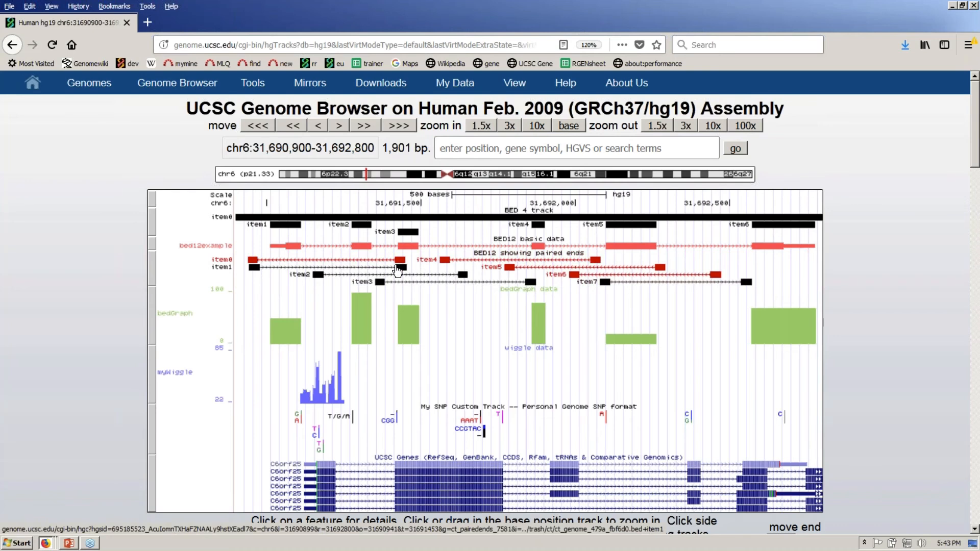
# - In ctExamples.txt, point out the BED columns: chrom/start/end, itemRgb, thickStart/thickEnd and colours 200,0,0 and 0,0,0
pyautogui.hotkey('alt', 'Tab')
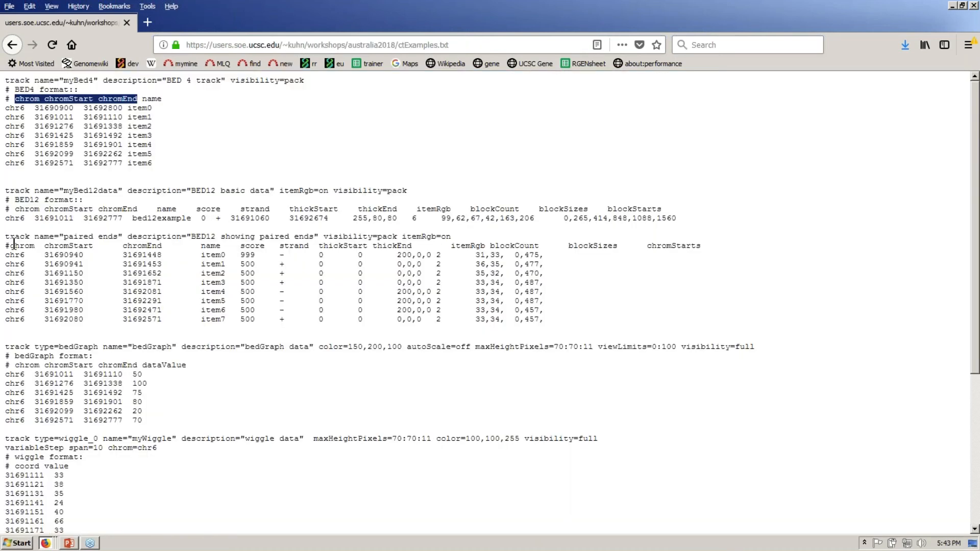
pyautogui.moveTo(9, 246); pyautogui.dragTo(684, 246)
pyautogui.click(569, 286)
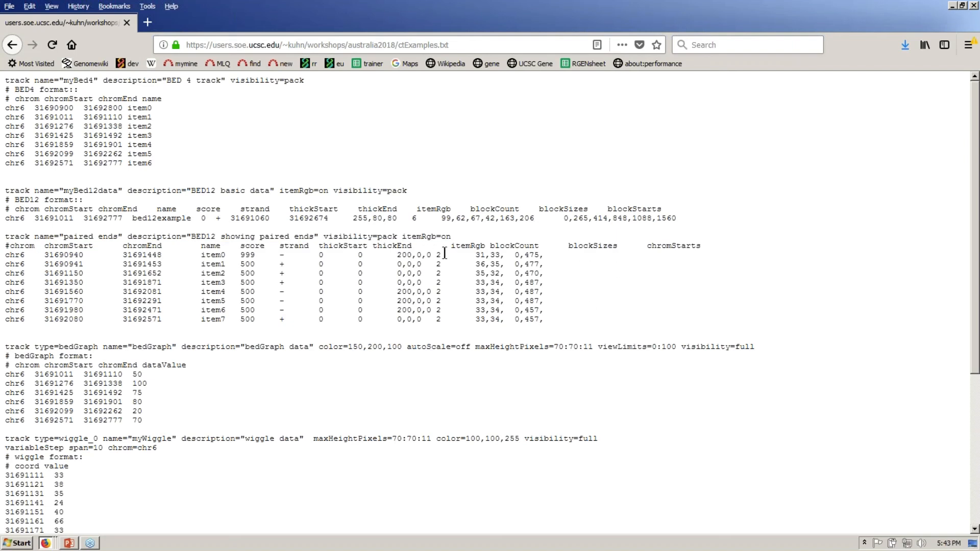
pyautogui.moveTo(453, 247); pyautogui.dragTo(485, 247)
pyautogui.moveTo(397, 255); pyautogui.dragTo(431, 256)
pyautogui.click(278, 254)
pyautogui.moveTo(278, 255); pyautogui.dragTo(429, 261)
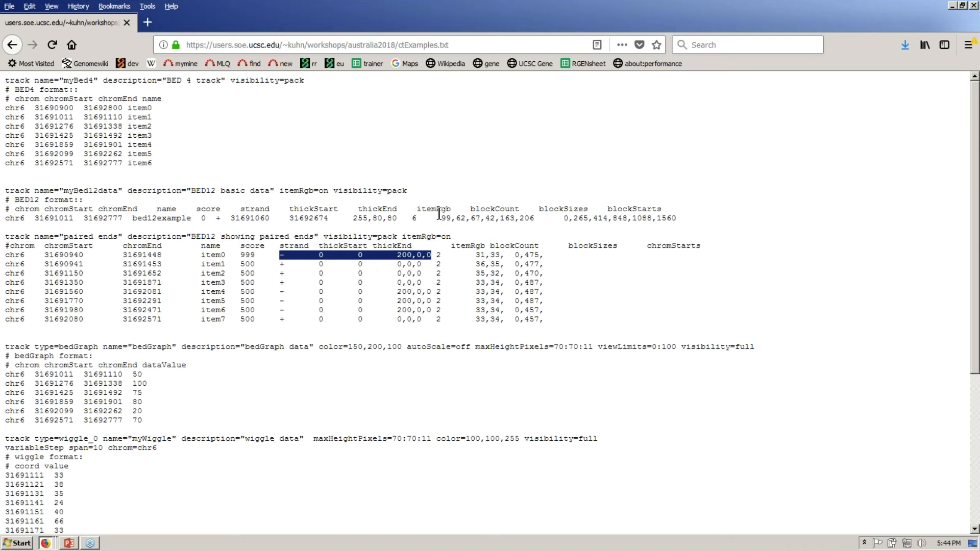
pyautogui.click(320, 247)
pyautogui.moveTo(320, 247); pyautogui.dragTo(417, 247)
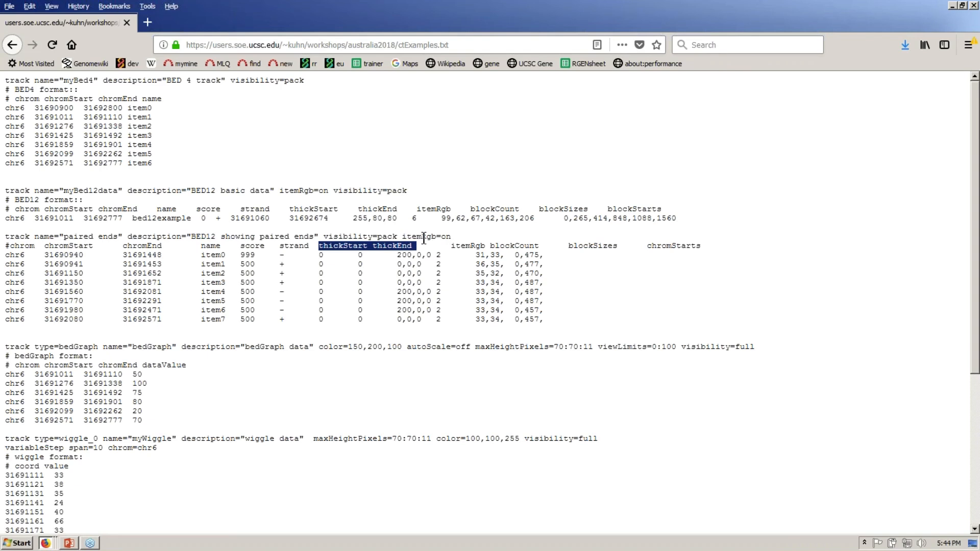
pyautogui.click(423, 266)
pyautogui.doubleClick(423, 265)
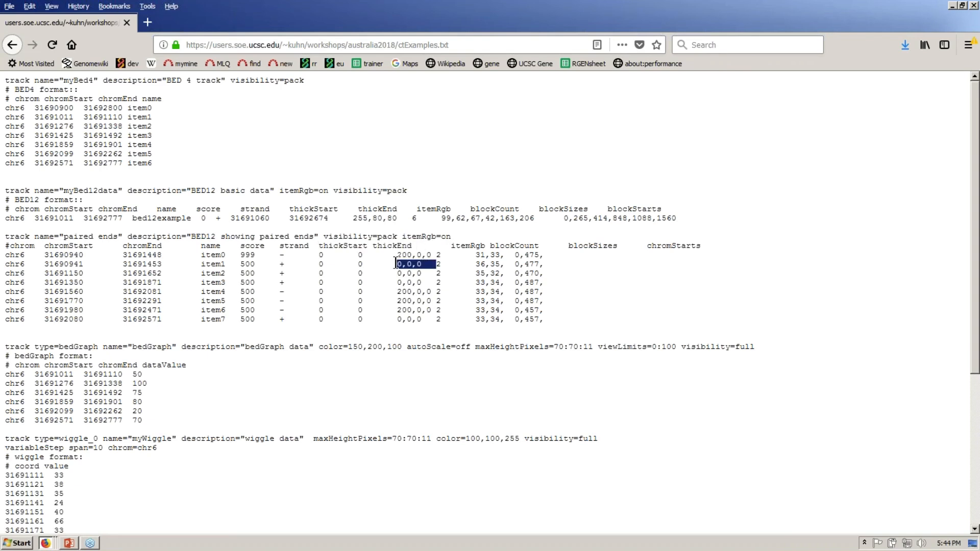
pyautogui.click(474, 164)
# - Visit the custom tracks management and Add Custom Tracks pages, noting supported formats, then return to the track view
pyautogui.hotkey('alt', 'Tab')
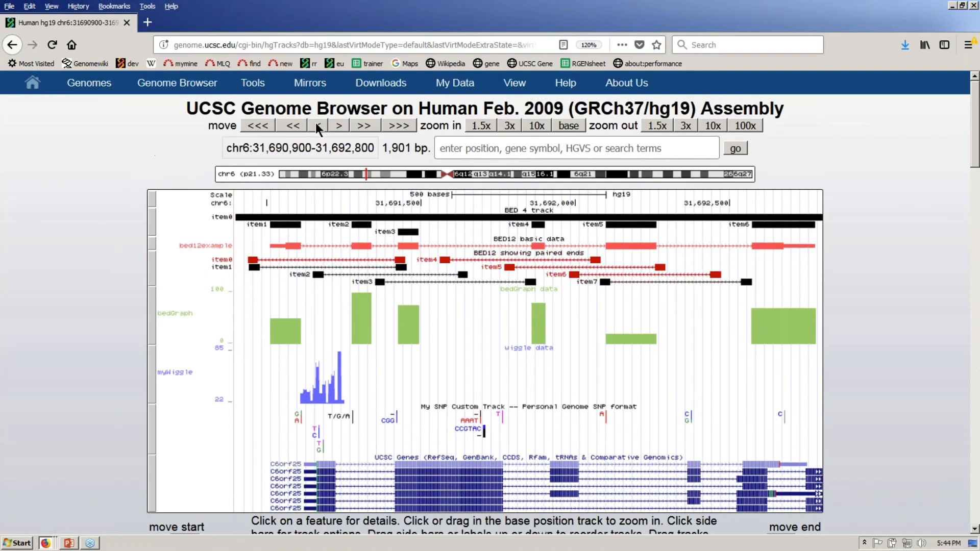
pyautogui.moveTo(474, 91)
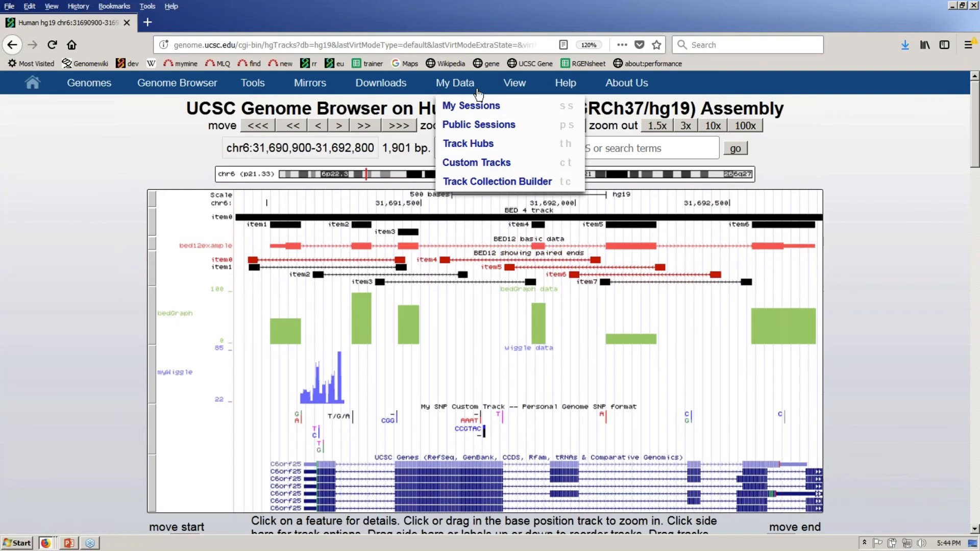
pyautogui.click(501, 167)
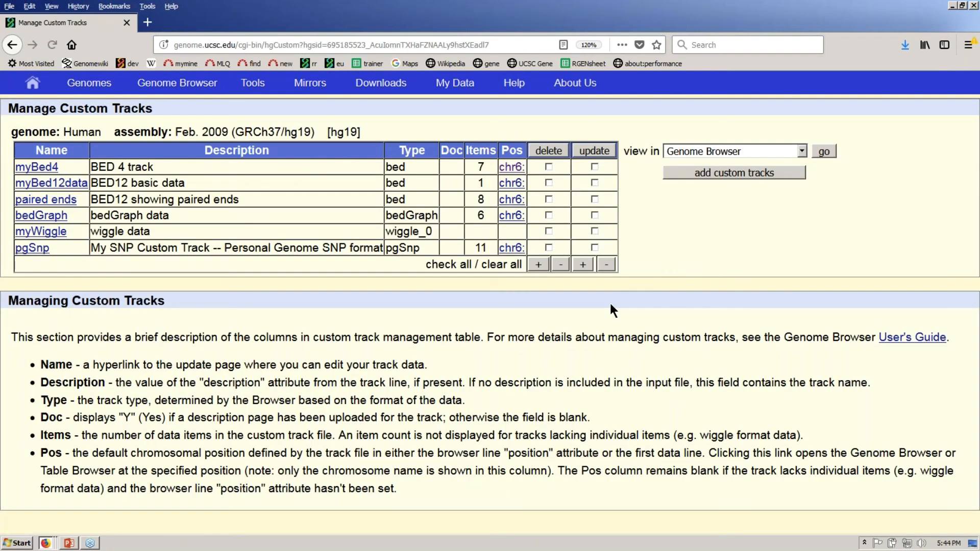
pyautogui.click(689, 174)
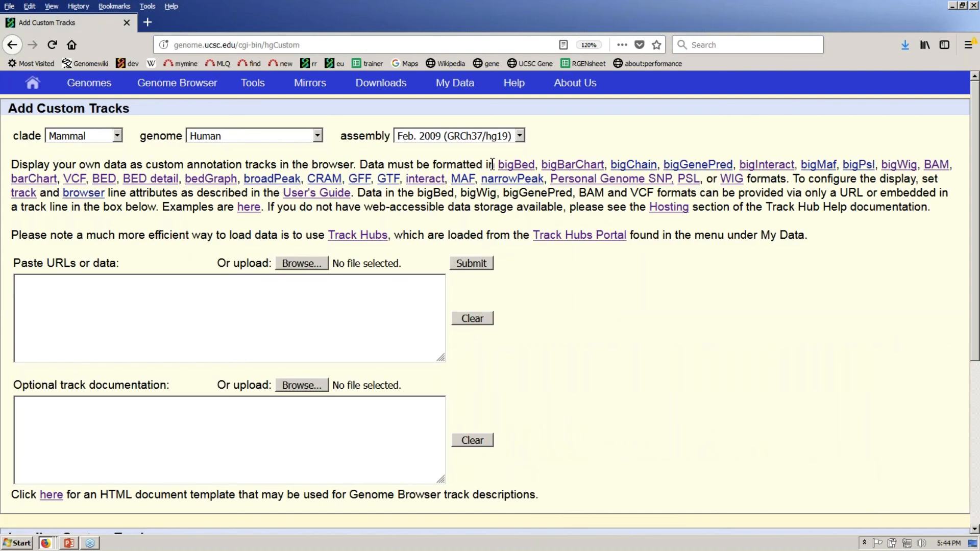
pyautogui.moveTo(495, 165); pyautogui.dragTo(745, 179)
pyautogui.click(693, 135)
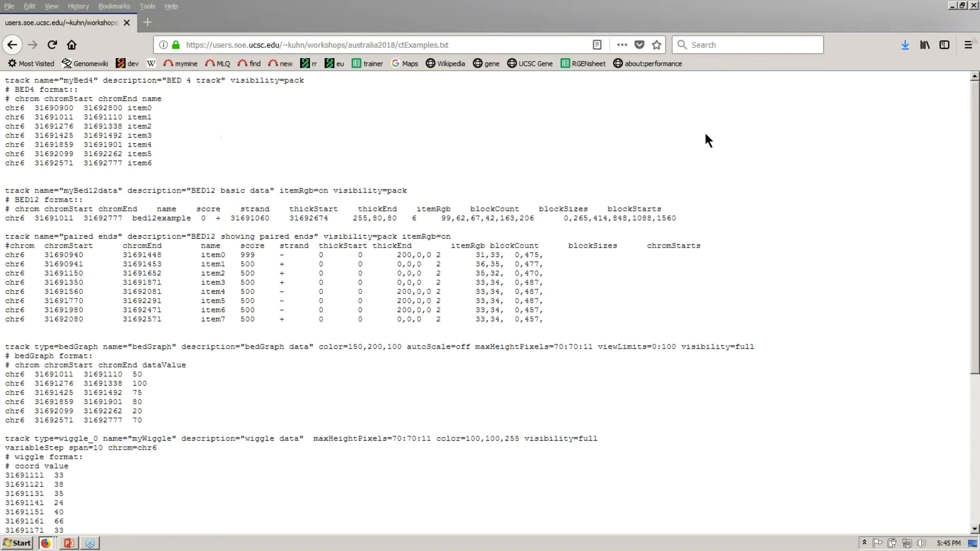
pyautogui.moveTo(455, 236); pyautogui.dragTo(5, 237)
pyautogui.hotkey('alt', 'Tab')
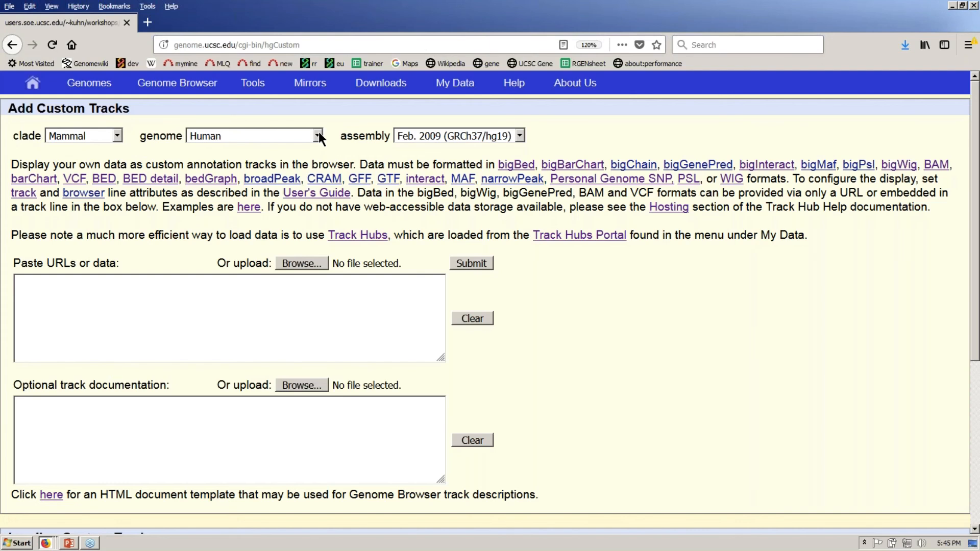
pyautogui.click(204, 88)
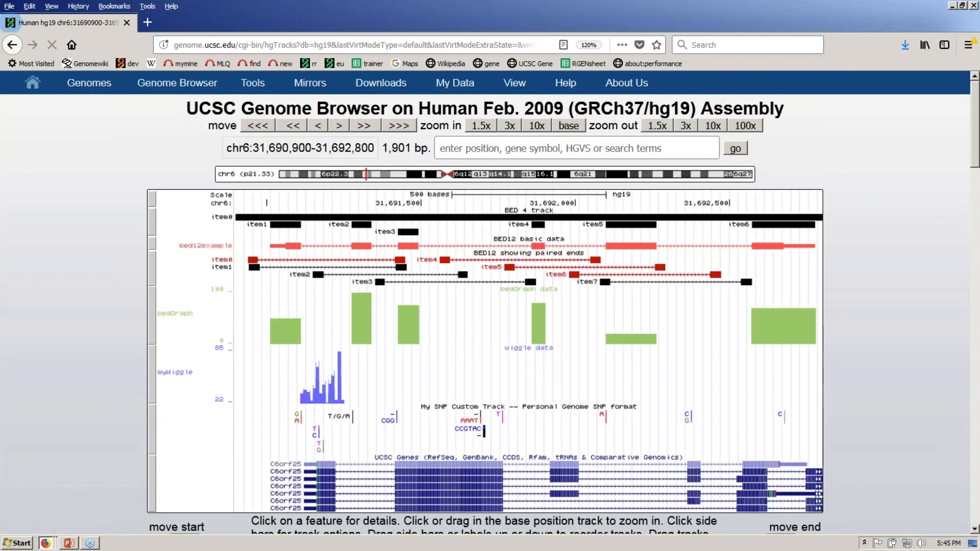
# - Point out the bedGraph track line's type=bedGraph setting and the first row's data value 50
pyautogui.hotkey('alt', 'Tab')
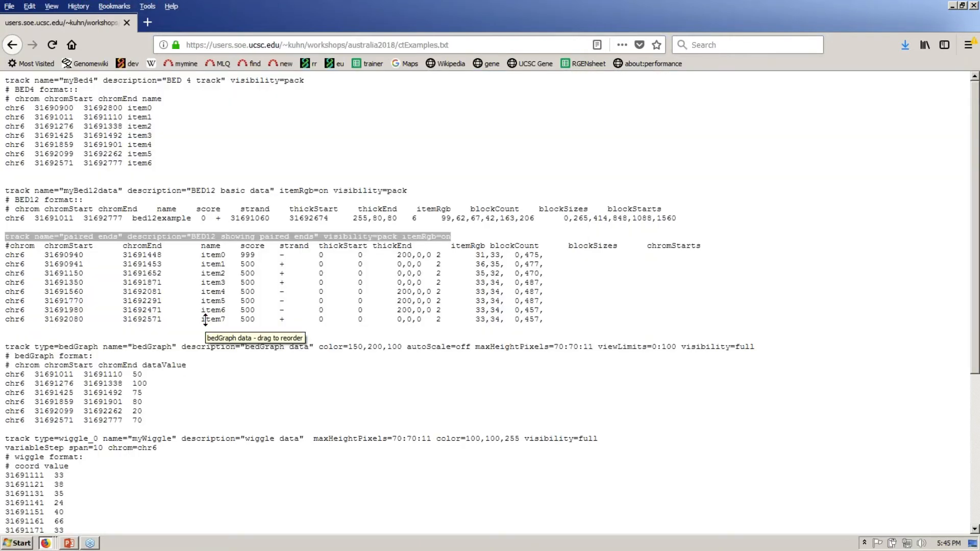
pyautogui.moveTo(131, 374); pyautogui.dragTo(150, 376)
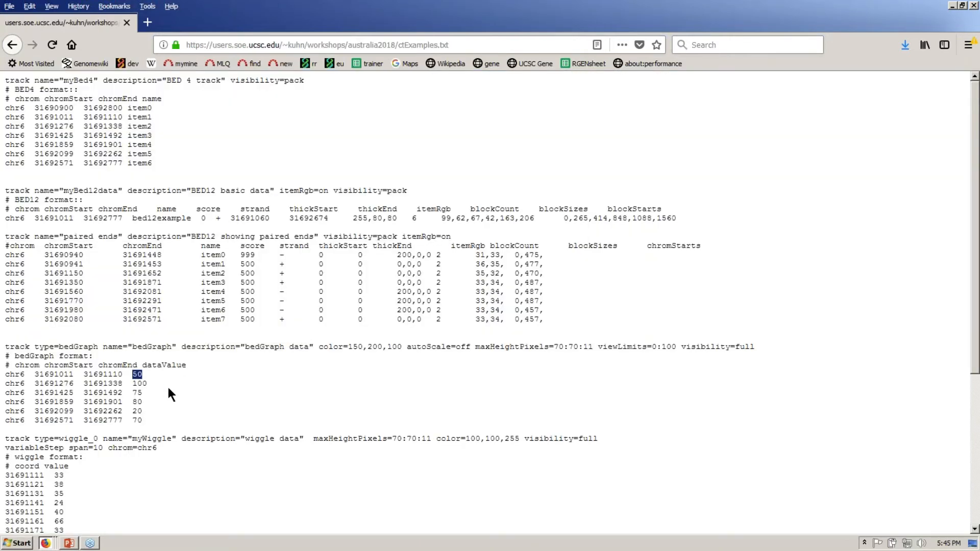
pyautogui.click(130, 108)
pyautogui.doubleClick(130, 107)
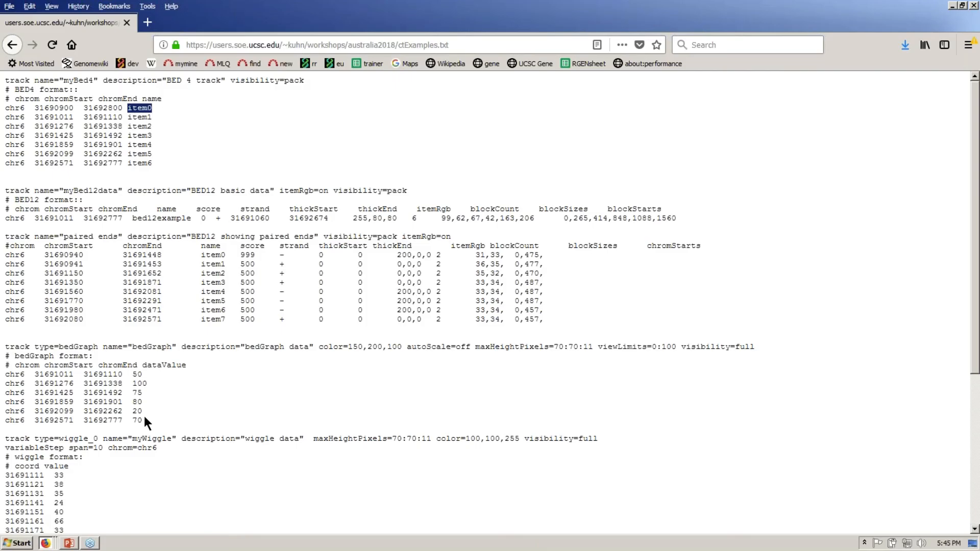
pyautogui.click(134, 378)
pyautogui.moveTo(134, 378); pyautogui.dragTo(155, 375)
pyautogui.click(105, 347)
pyautogui.moveTo(105, 347); pyautogui.dragTo(157, 353)
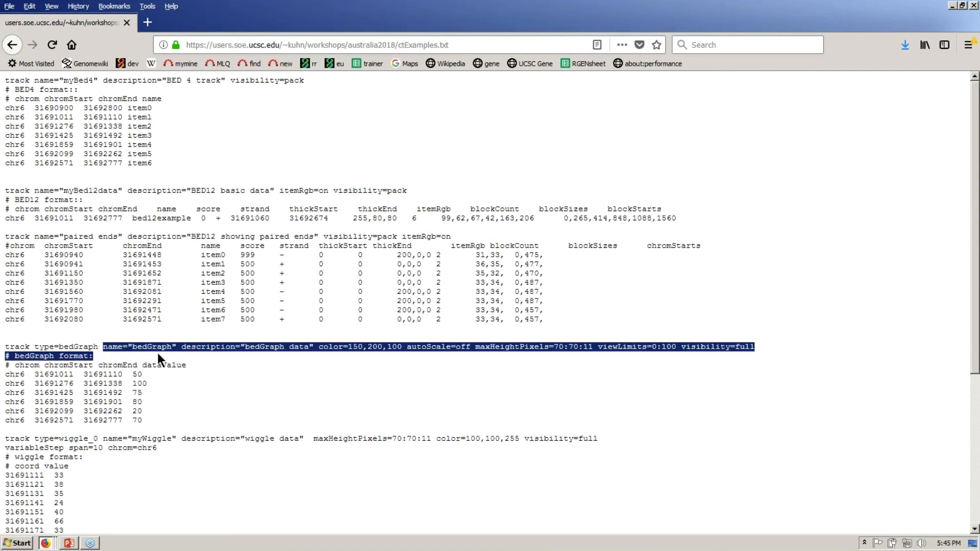
pyautogui.click(157, 353)
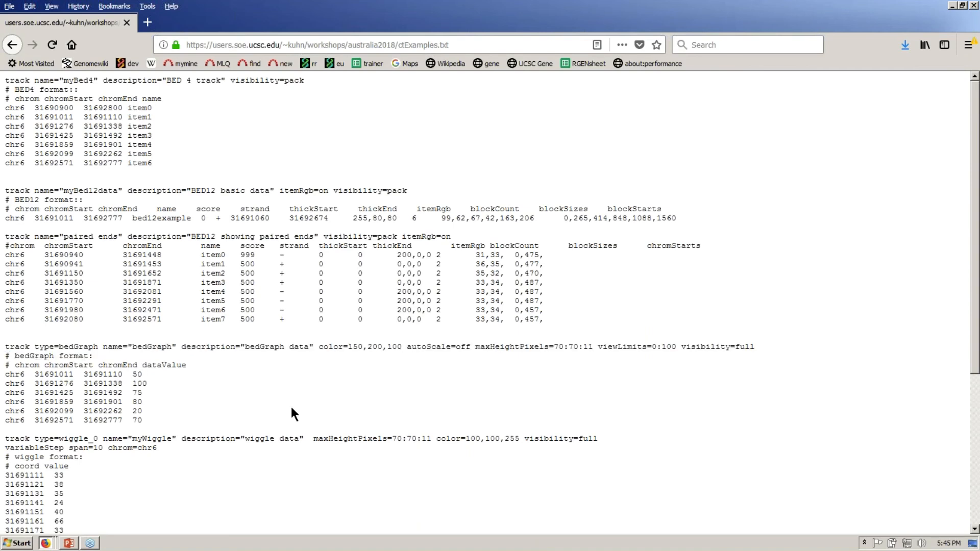
pyautogui.moveTo(34, 347); pyautogui.dragTo(98, 347)
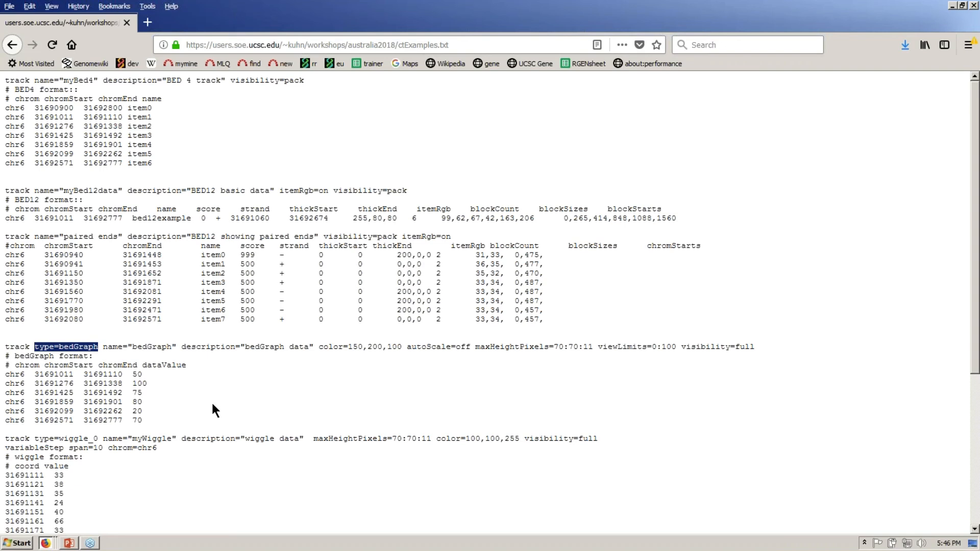
pyautogui.click(9, 375)
pyautogui.moveTo(9, 375)
pyautogui.mouseDown()
pyautogui.moveTo(173, 378)
pyautogui.moveTo(16, 376)
pyautogui.mouseUp()
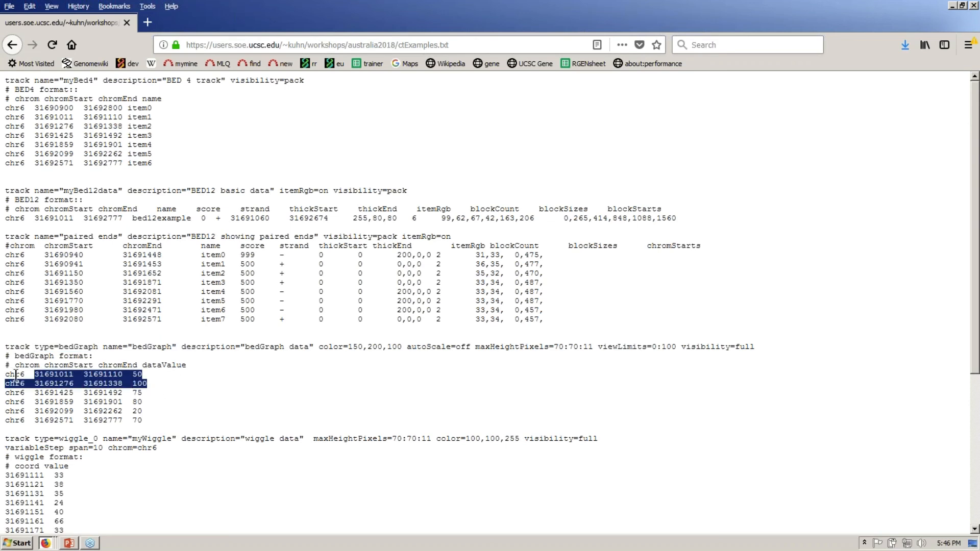
# - Set the bedGraph track's maximum vertical viewing range to 60, discarding the invalid 140 track height
pyautogui.hotkey('alt', 'Tab')
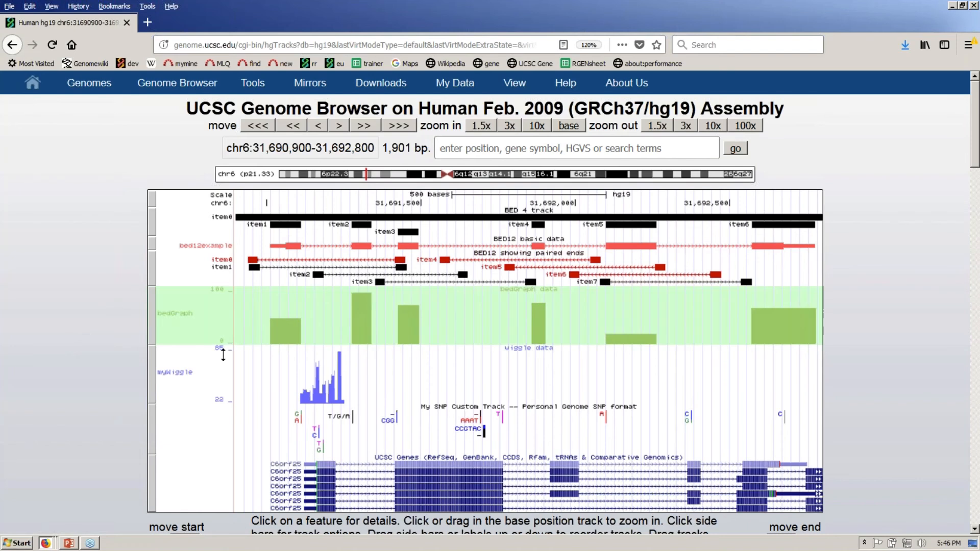
pyautogui.click(152, 316)
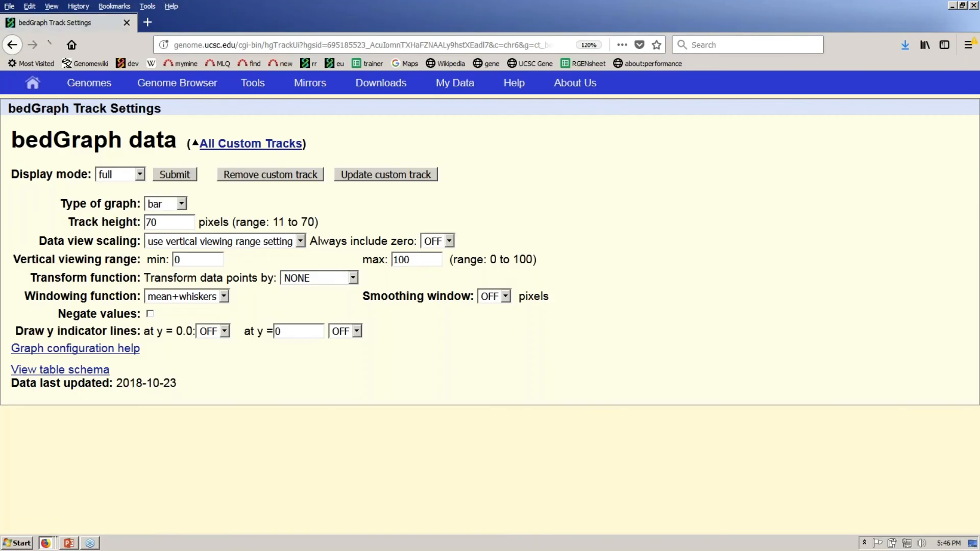
pyautogui.doubleClick(168, 223)
pyautogui.write('140')
pyautogui.click(402, 260)
pyautogui.click(529, 271)
pyautogui.click(529, 268)
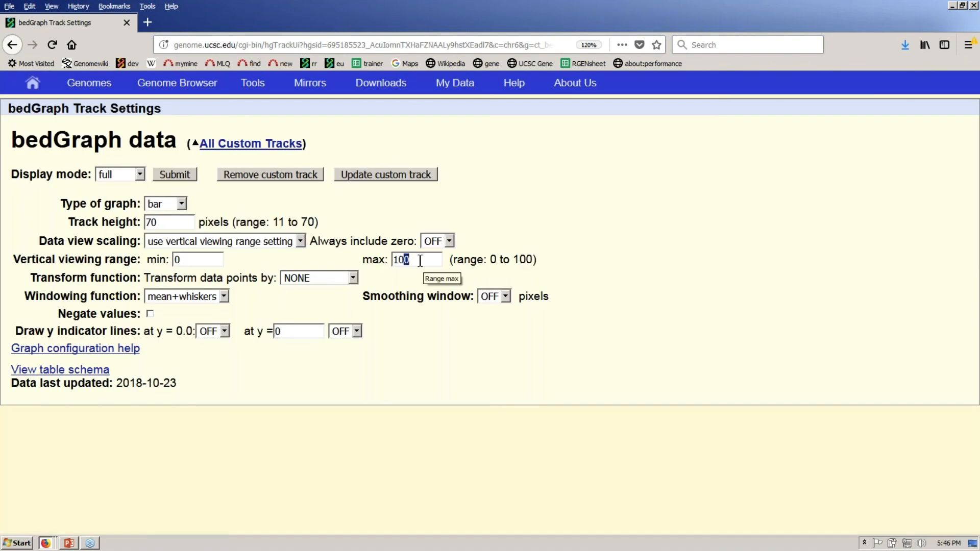
pyautogui.press('BackSpace')
pyautogui.press('BackSpace')
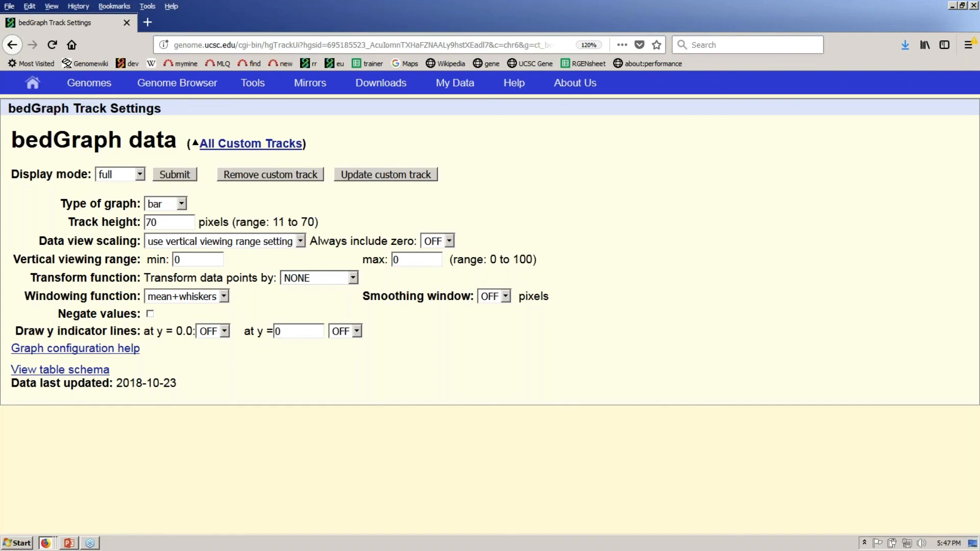
pyautogui.write('6')
pyautogui.moveTo(233, 222); pyautogui.dragTo(319, 222)
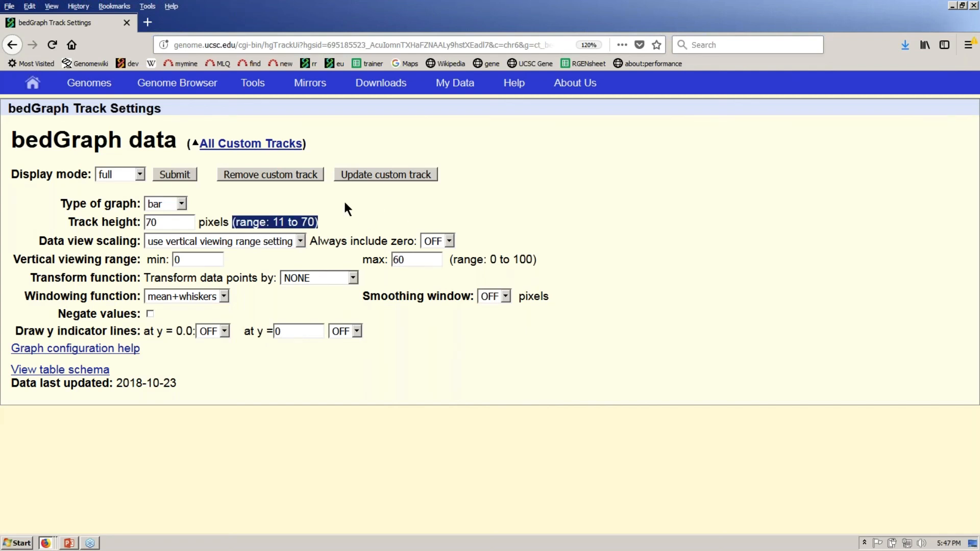
pyautogui.click(345, 204)
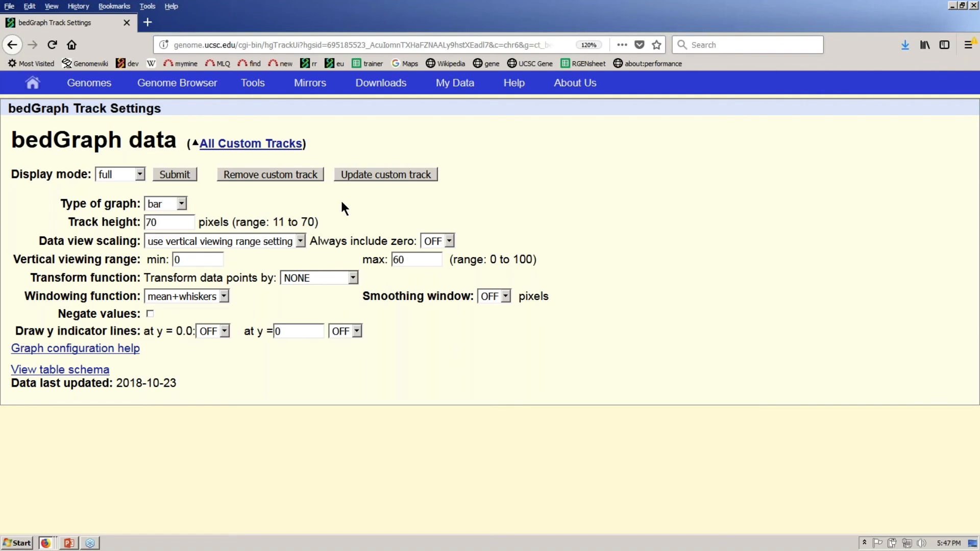
pyautogui.click(187, 177)
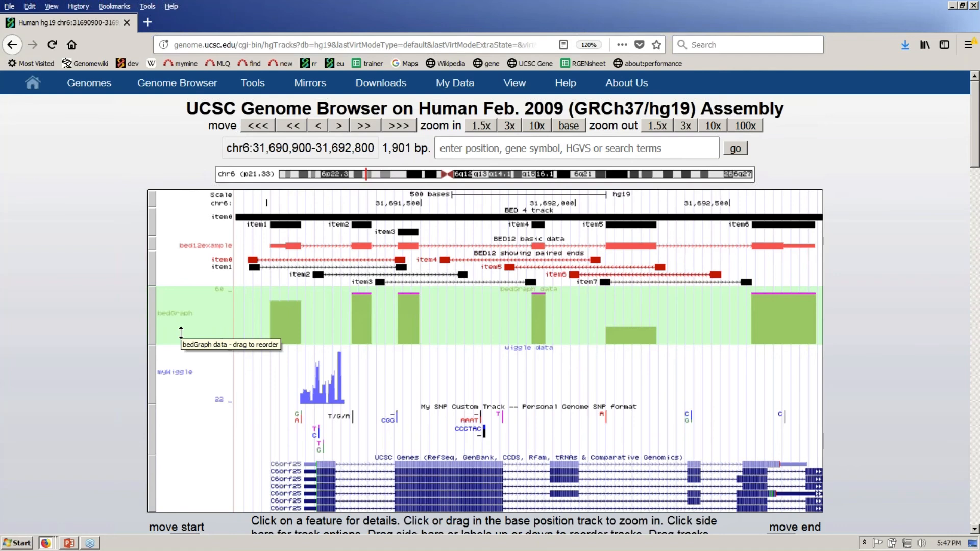
pyautogui.hotkey('alt', 'Tab')
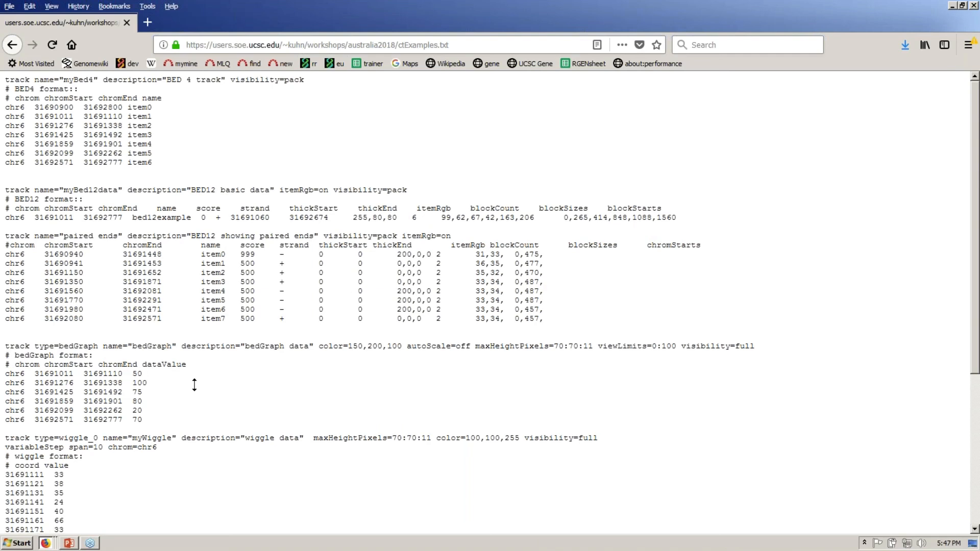
# - Scroll down the example file and point out chr6 and chrom=chr6 on the wiggle declaration line
pyautogui.scroll(-3, 194, 384)
pyautogui.scroll(-1, 195, 385)
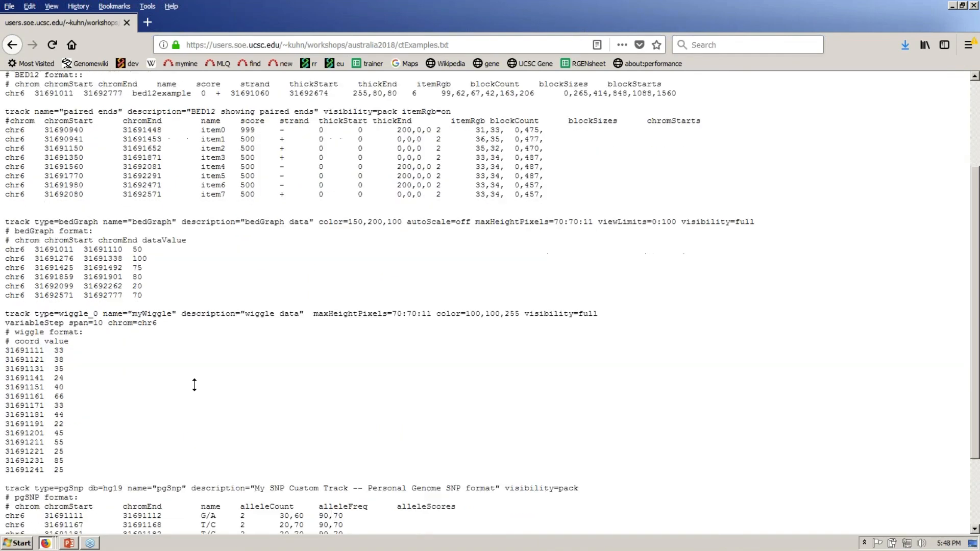
pyautogui.doubleClick(9, 250)
pyautogui.click(108, 323)
pyautogui.moveTo(108, 323); pyautogui.dragTo(162, 323)
pyautogui.click(192, 265)
# - Point out the end coordinate 31691110, span=10 and the wiggle position 31691111
pyautogui.moveTo(84, 250); pyautogui.dragTo(90, 249)
pyautogui.doubleClick(91, 249)
pyautogui.click(69, 323)
pyautogui.moveTo(69, 323); pyautogui.dragTo(103, 324)
pyautogui.click(128, 368)
pyautogui.moveTo(5, 351); pyautogui.dragTo(40, 351)
pyautogui.click(54, 352)
pyautogui.click(68, 323)
pyautogui.moveTo(68, 323); pyautogui.dragTo(103, 323)
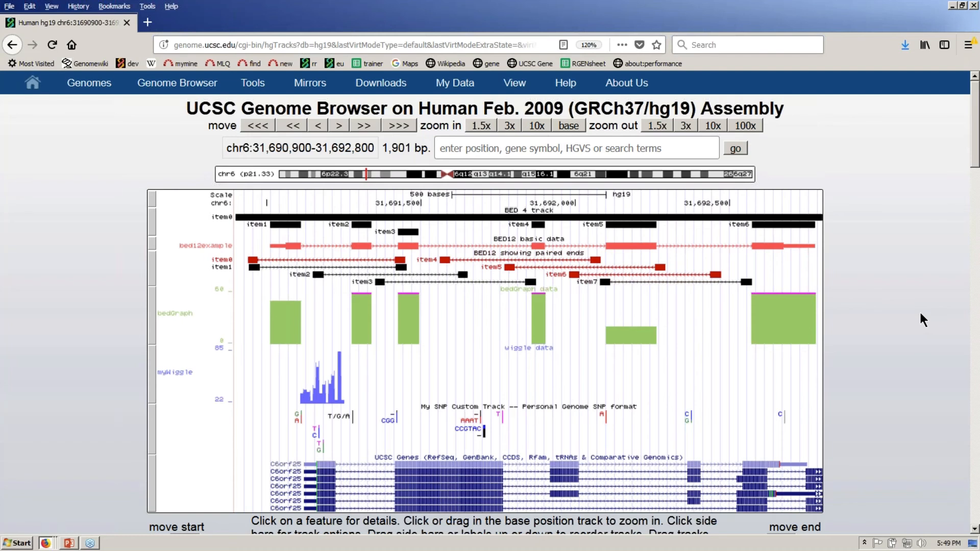
# - Scroll to My SNP Custom Track and view the G/A variant's allele counts G:30 A:60
pyautogui.scroll(-1, 920, 314)
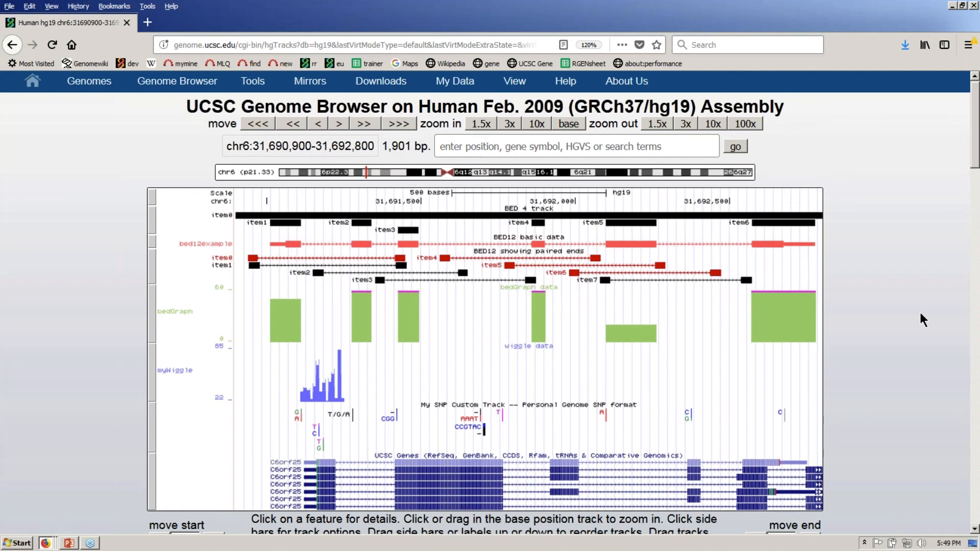
pyautogui.scroll(-3, 603, 200)
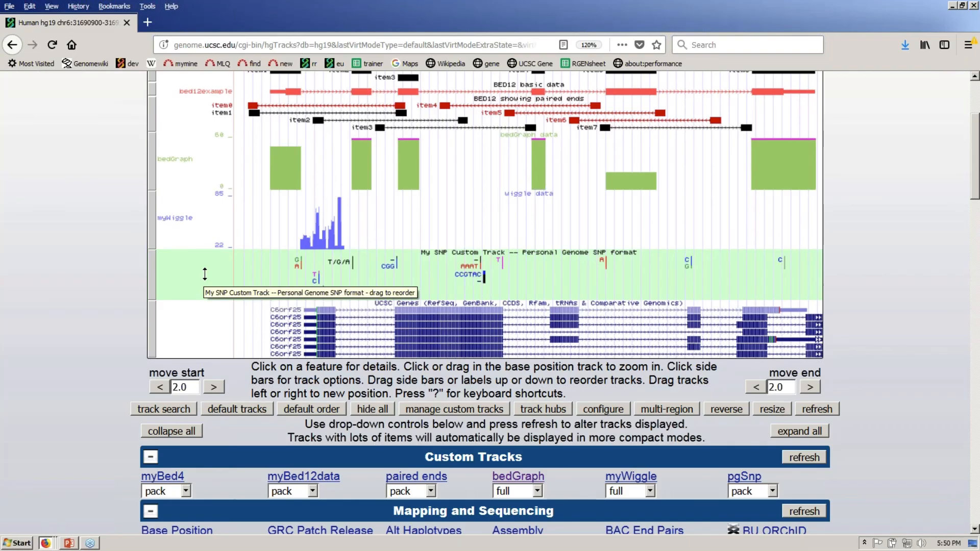
pyautogui.moveTo(299, 269)
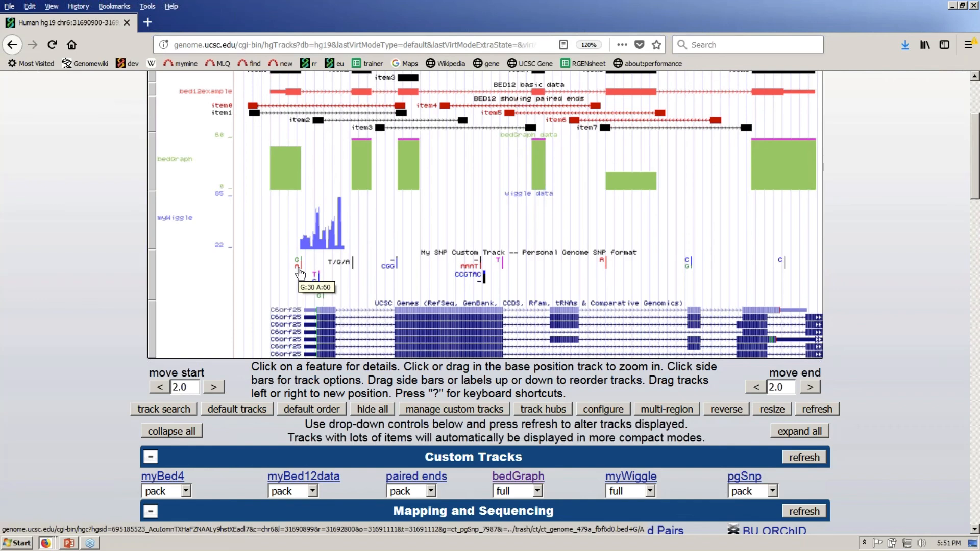
pyautogui.hotkey('alt', 'Tab')
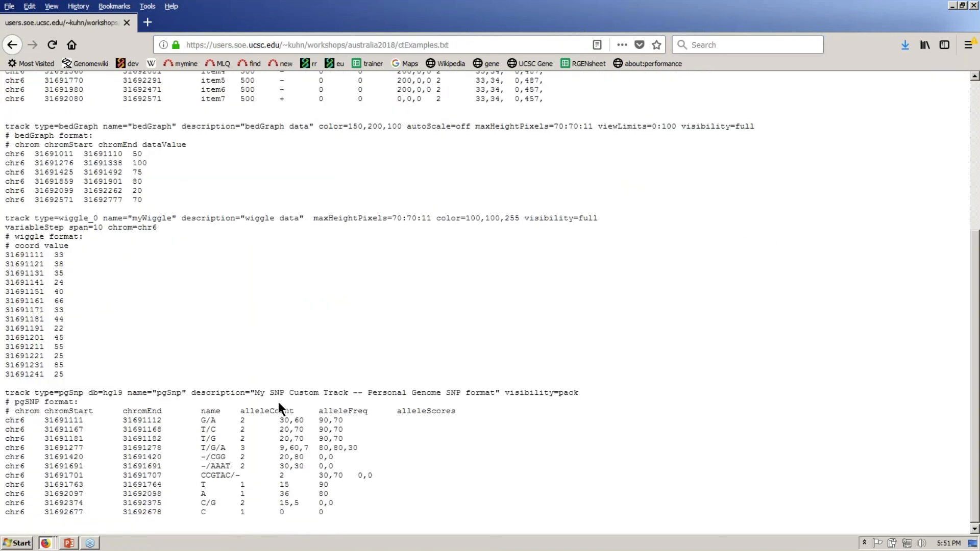
# - Point out the G/A row's 2 alleles and 30,60 counts, and T/G/A's 3 alleles with 80,80,30 frequencies
pyautogui.doubleClick(202, 421)
pyautogui.click(244, 431)
pyautogui.doubleClick(242, 421)
pyautogui.click(338, 348)
pyautogui.moveTo(280, 421); pyautogui.dragTo(318, 421)
pyautogui.click(201, 449)
pyautogui.moveTo(200, 449); pyautogui.dragTo(251, 449)
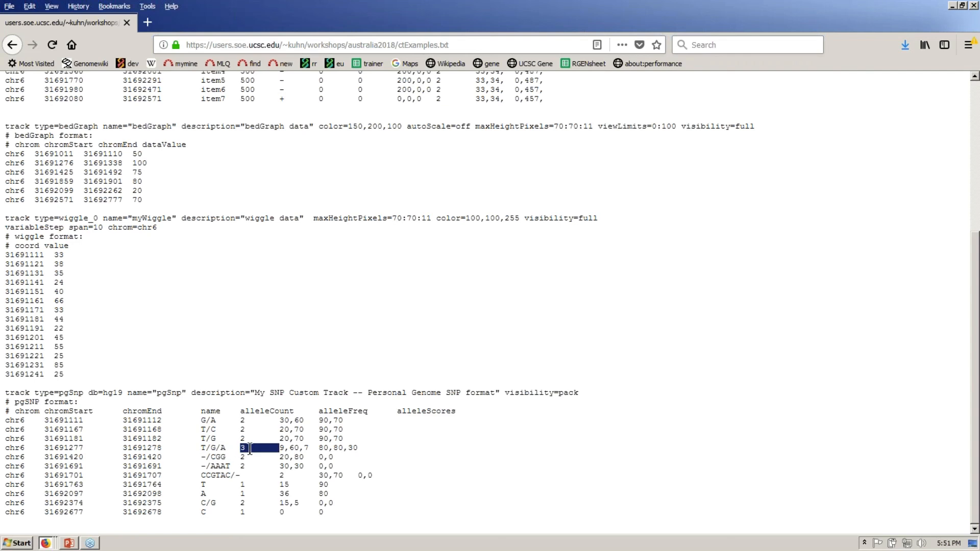
pyautogui.click(319, 447)
pyautogui.moveTo(320, 448); pyautogui.dragTo(359, 448)
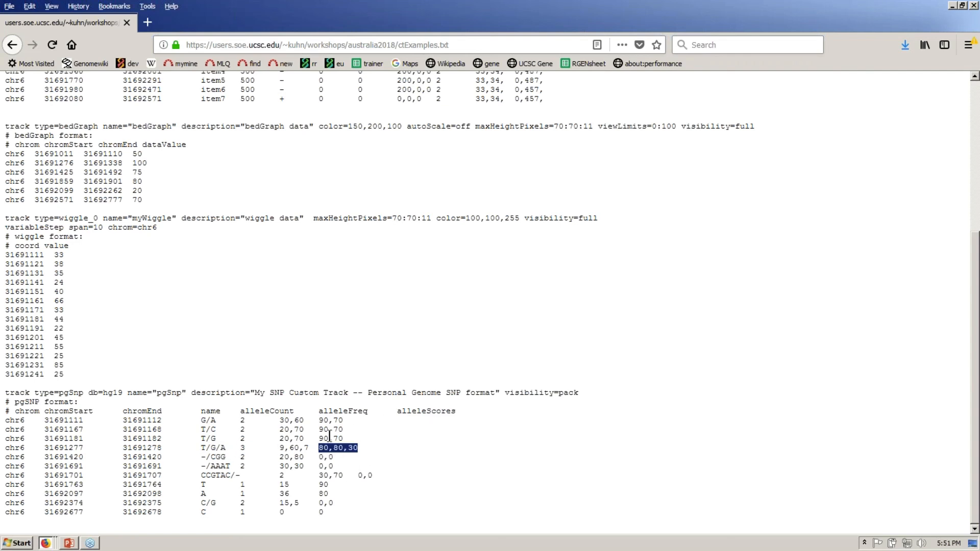
# - Compare G/A's 30,60 with T/G/A's 9,60,7 counts, then return to the Genome Browser
pyautogui.moveTo(280, 420); pyautogui.dragTo(318, 421)
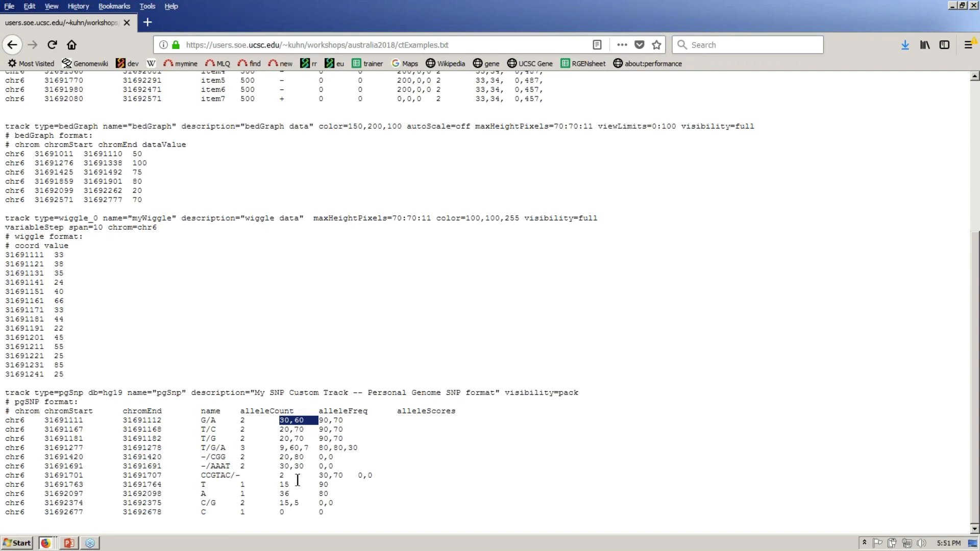
pyautogui.click(280, 449)
pyautogui.moveTo(280, 449); pyautogui.dragTo(315, 449)
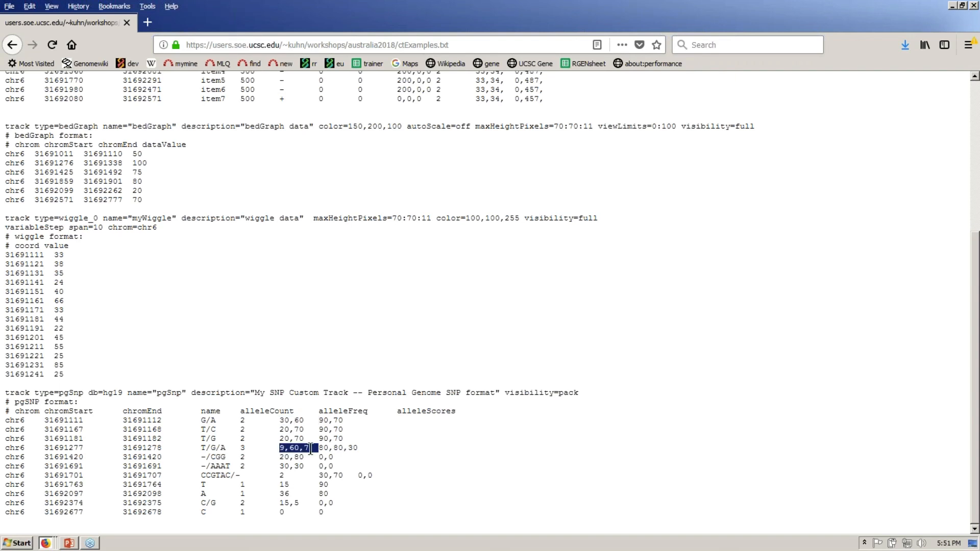
pyautogui.doubleClick(247, 446)
pyautogui.click(372, 292)
pyautogui.hotkey('alt', 'Tab')
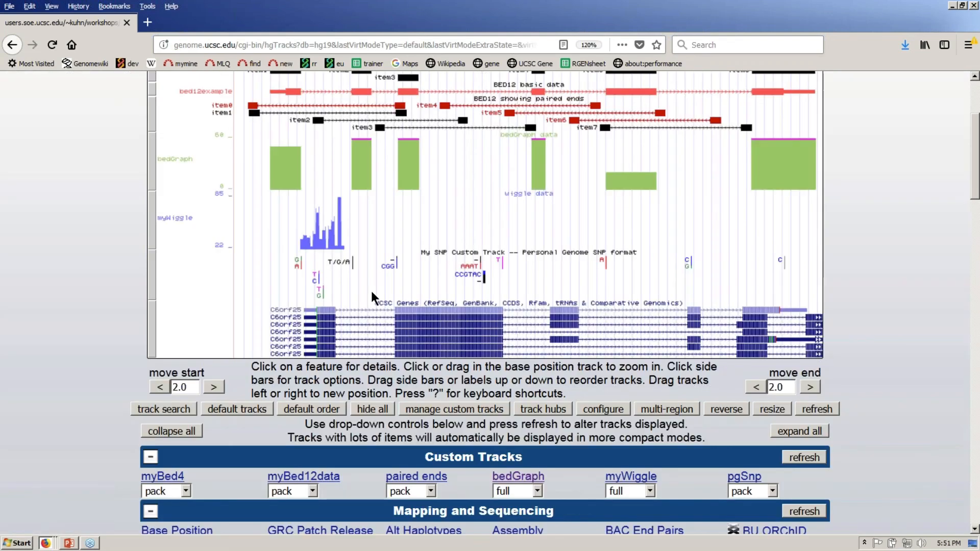
pyautogui.hotkey('alt', 'Tab')
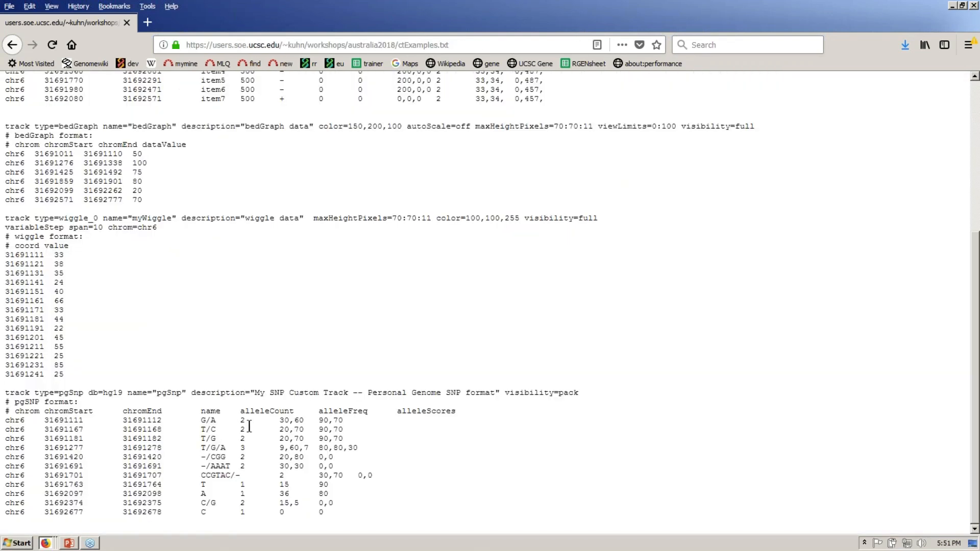
pyautogui.hotkey('alt', 'Tab')
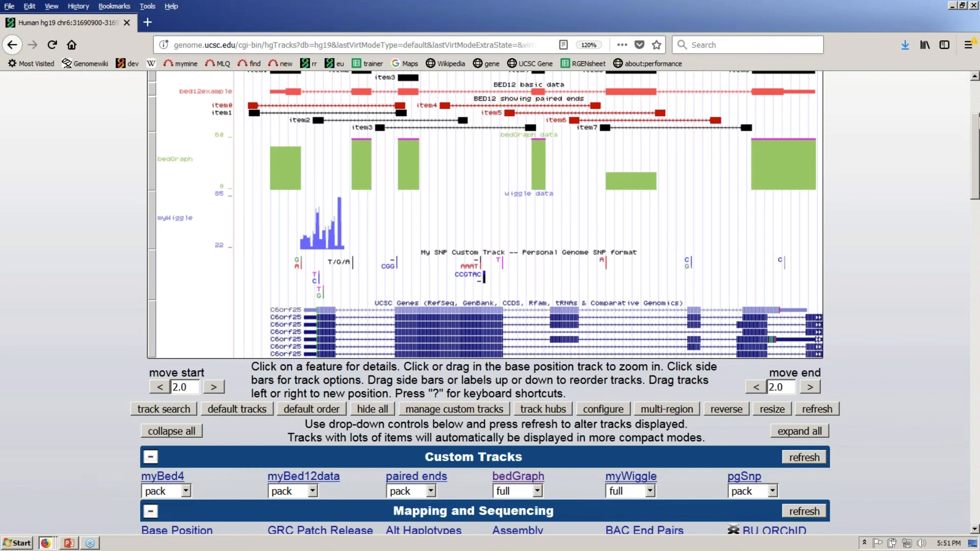
# - Scroll to the page top and show the Tools menu listing Blat, Table Browser and LiftOver
pyautogui.click(975, 76)
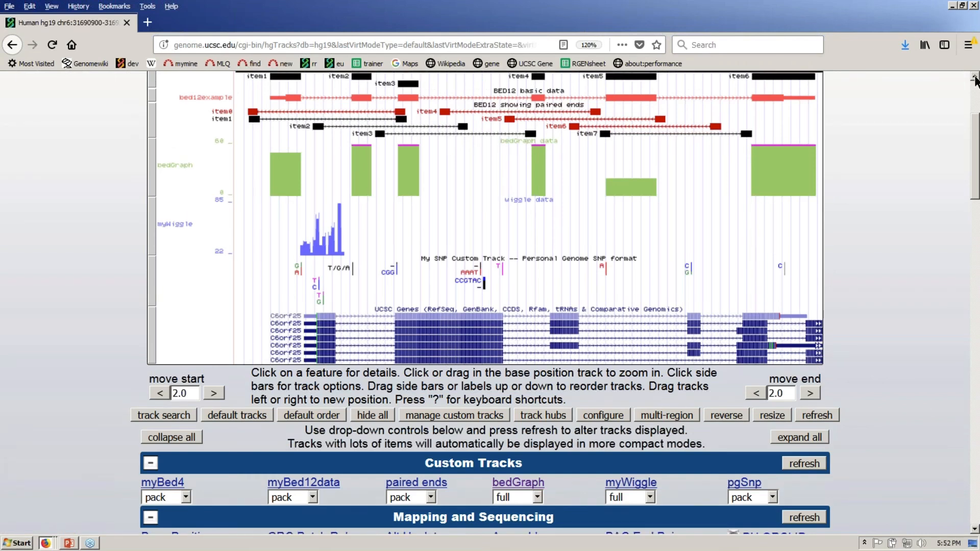
pyautogui.scroll(5, 975, 79)
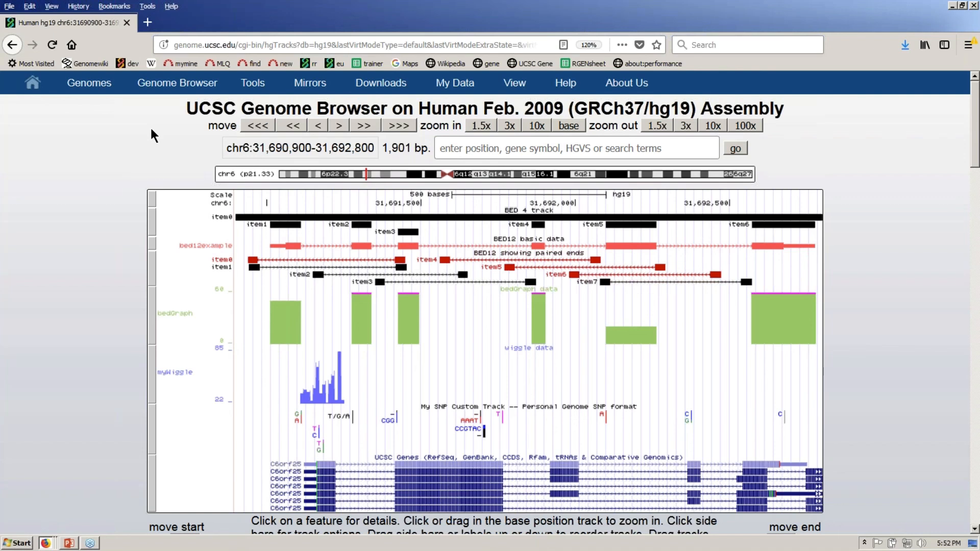
pyautogui.moveTo(261, 92)
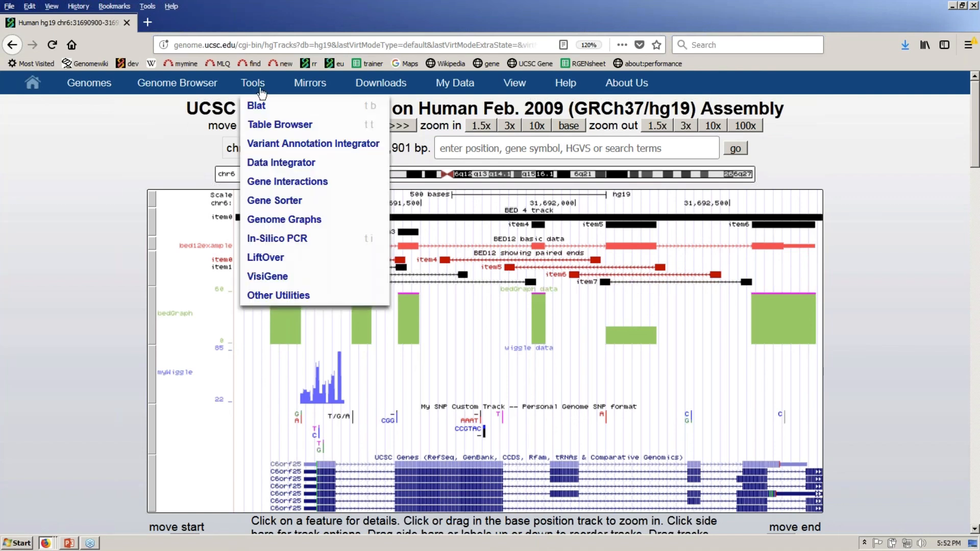
# - Open the Variant Annotation Integrator with 'My SNP Custom Track -- Personal Genome SNP format' as variants
pyautogui.click(317, 147)
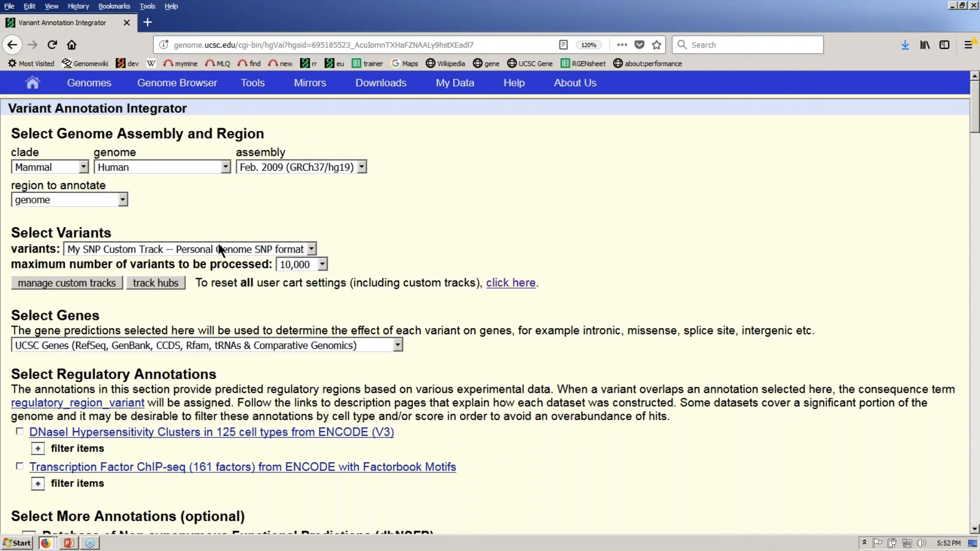
pyautogui.click(172, 250)
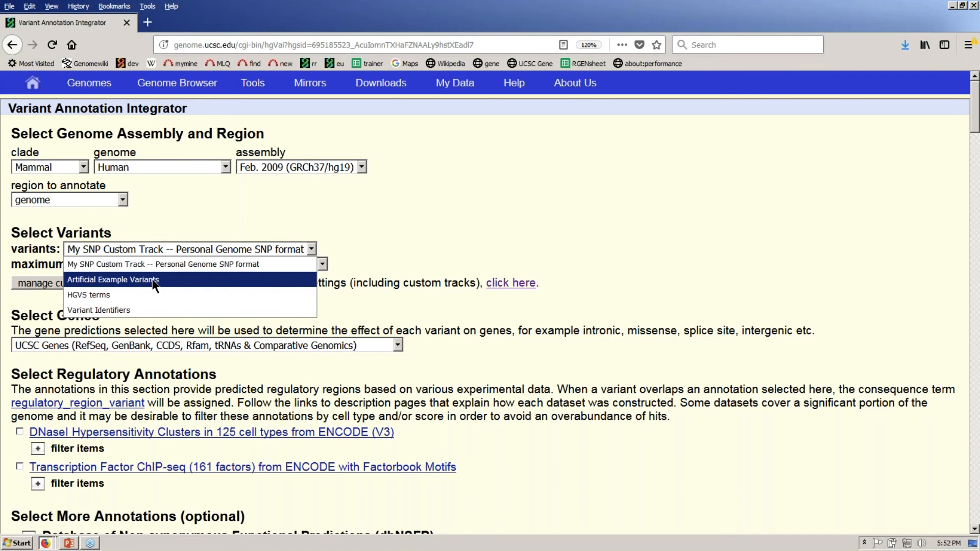
pyautogui.click(172, 264)
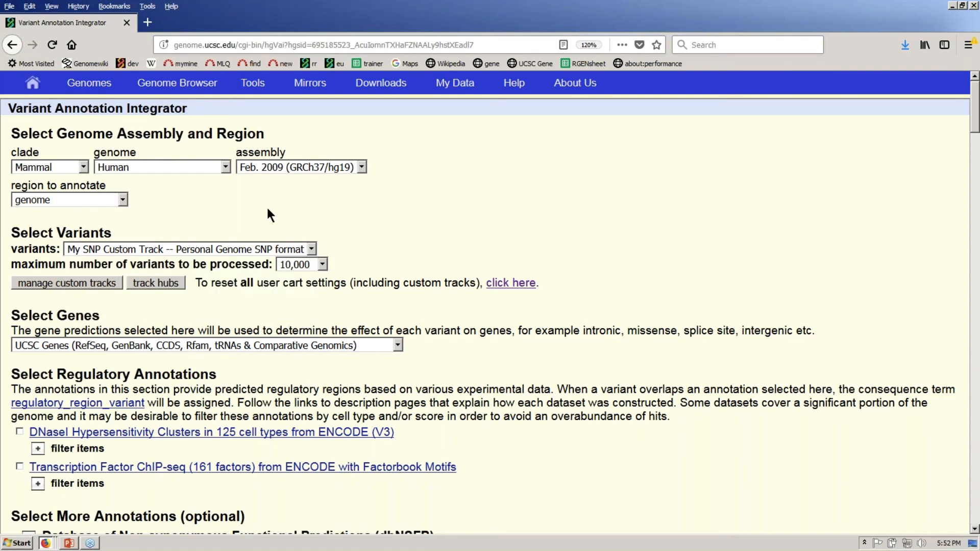
pyautogui.click(257, 249)
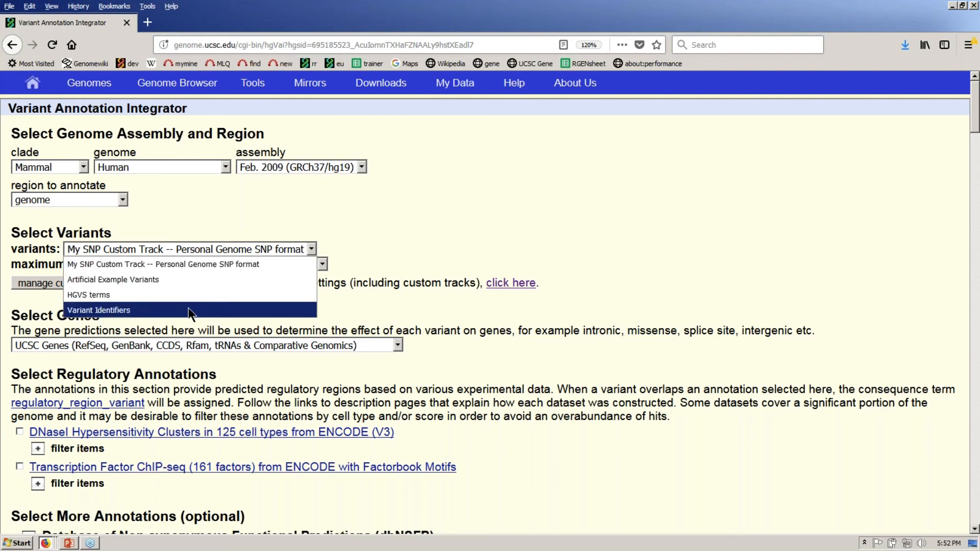
pyautogui.click(265, 204)
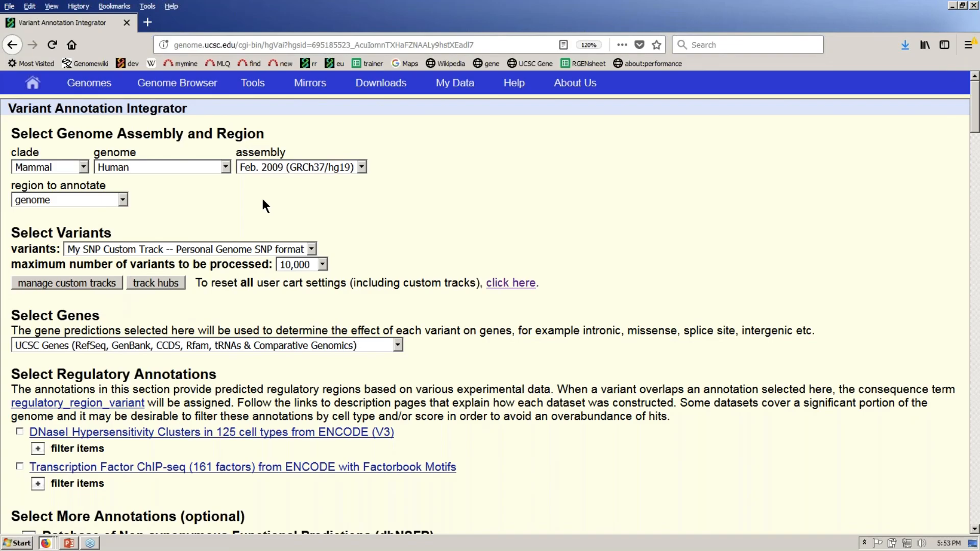
pyautogui.click(230, 248)
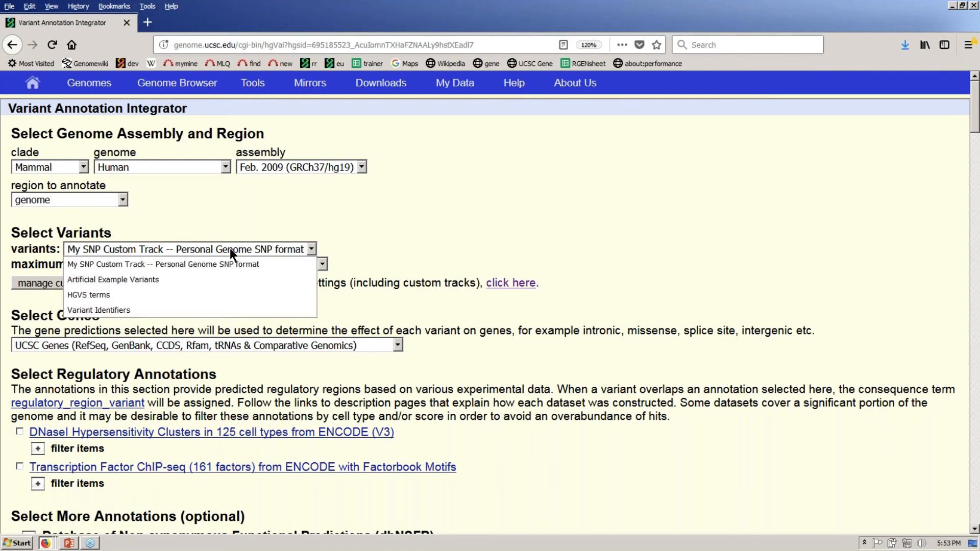
pyautogui.click(230, 248)
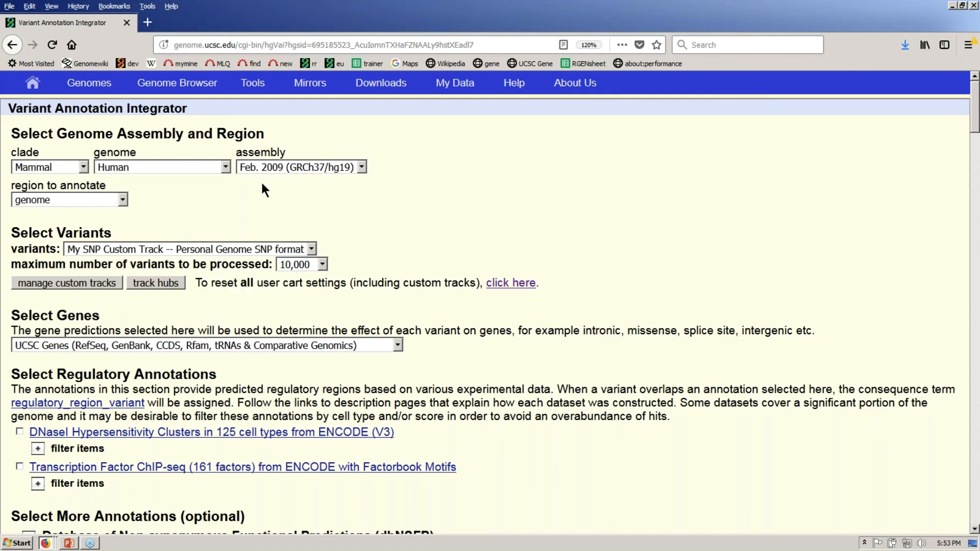
pyautogui.hotkey('alt', 'Tab')
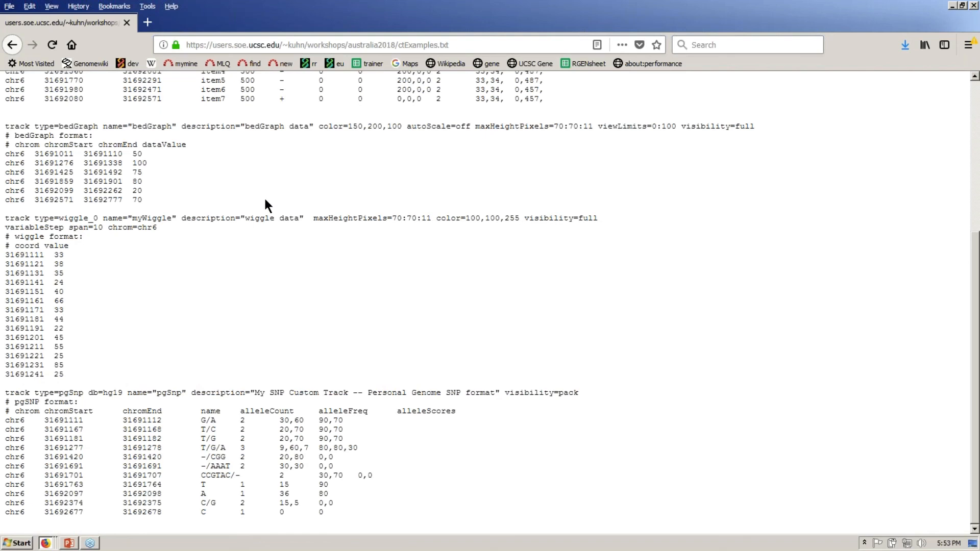
# - Match the pgSnp track line's description in ctExamples.txt to the chosen variants source
pyautogui.moveTo(255, 392); pyautogui.dragTo(493, 392)
pyautogui.hotkey('alt', 'Tab')
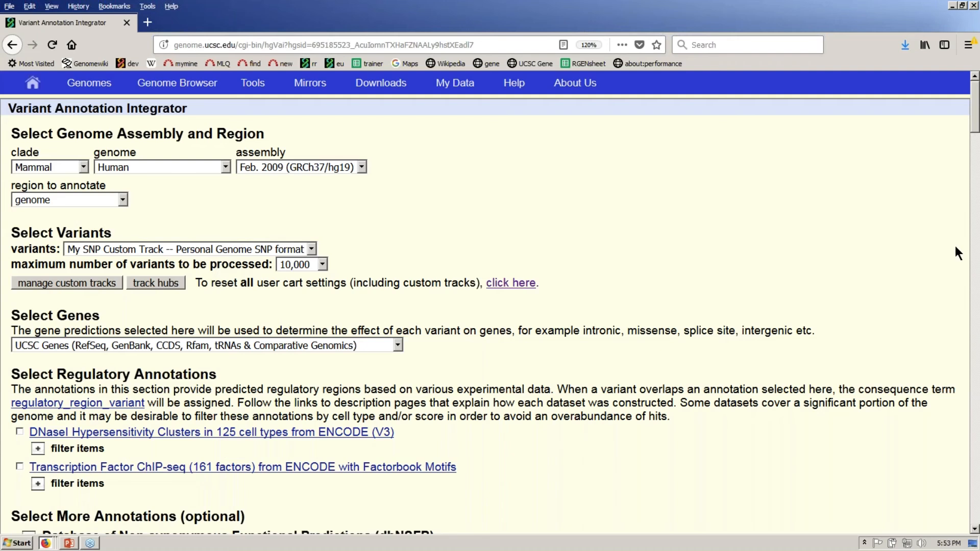
# - Set Select Genes to 'NCBI RefSeq genes, curated subset'
pyautogui.click(974, 530)
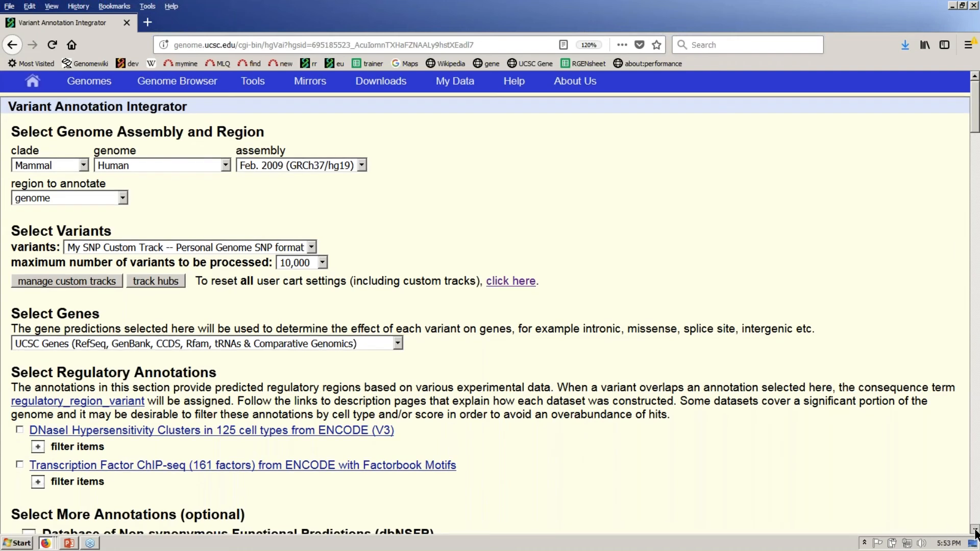
pyautogui.scroll(-3, 974, 532)
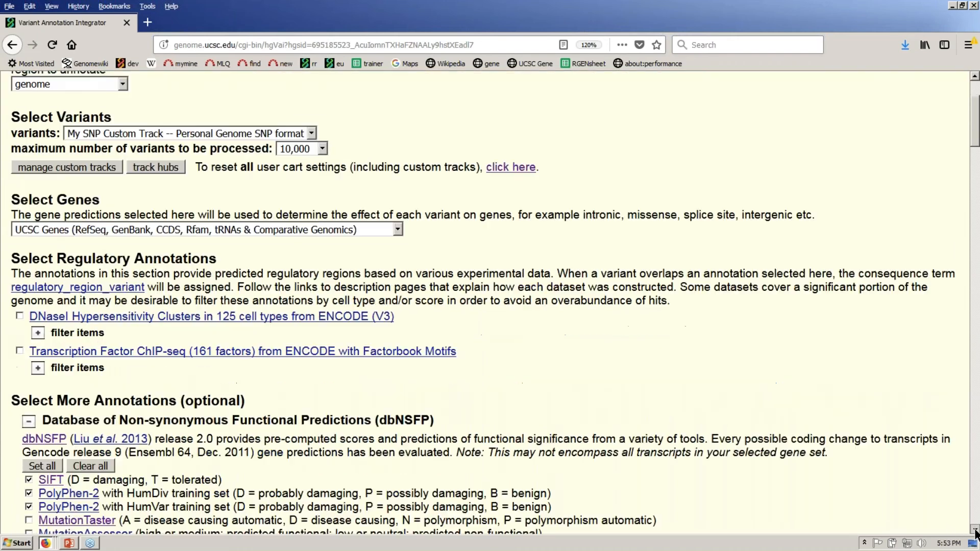
pyautogui.scroll(-1, 974, 532)
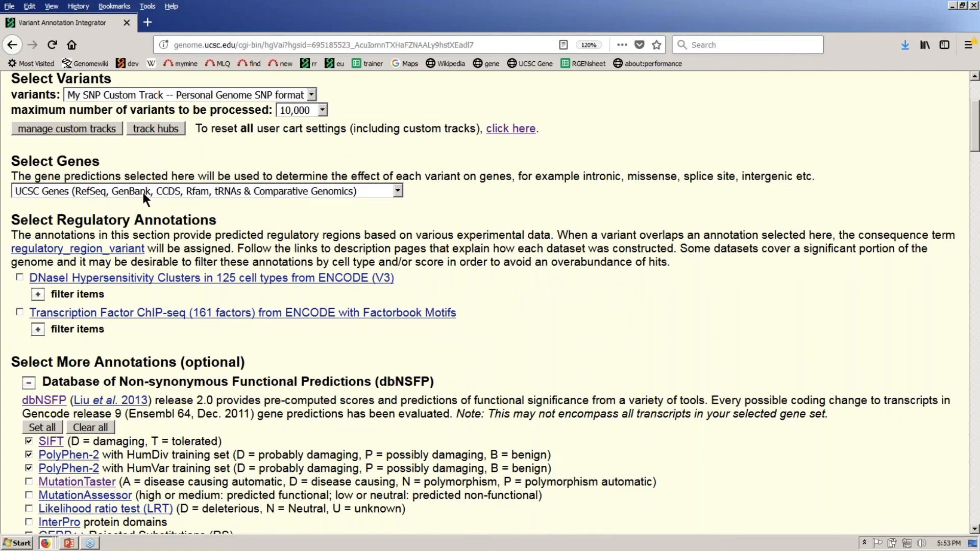
pyautogui.click(398, 191)
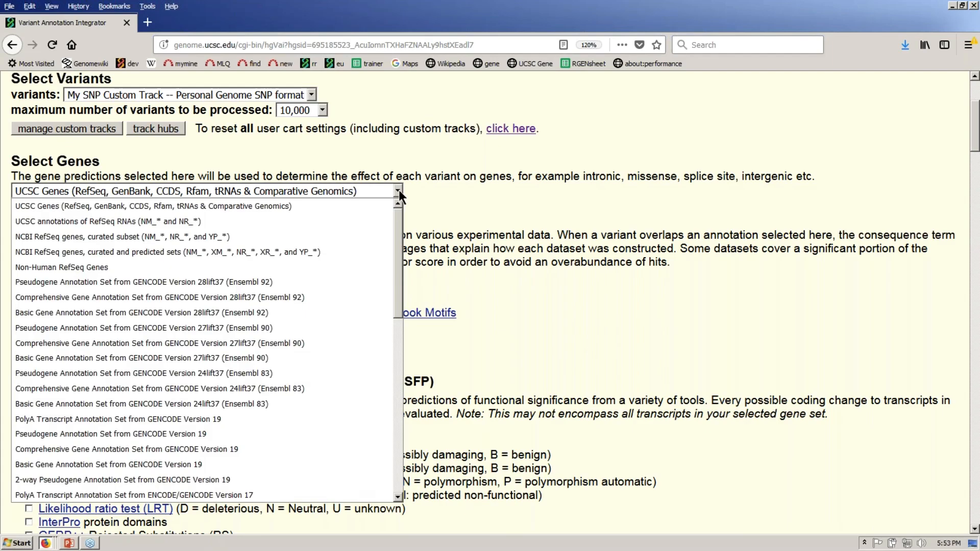
pyautogui.moveTo(398, 228); pyautogui.dragTo(415, 176)
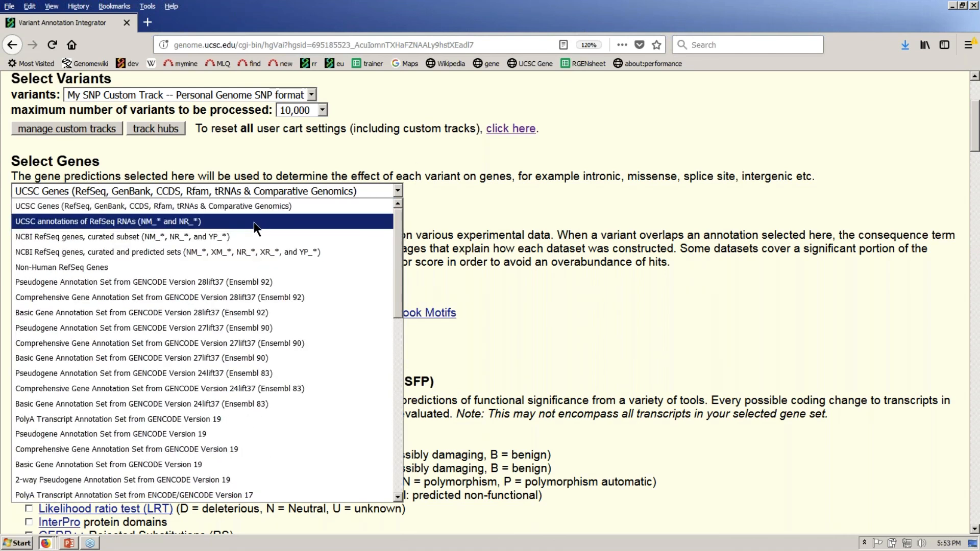
pyautogui.click(109, 236)
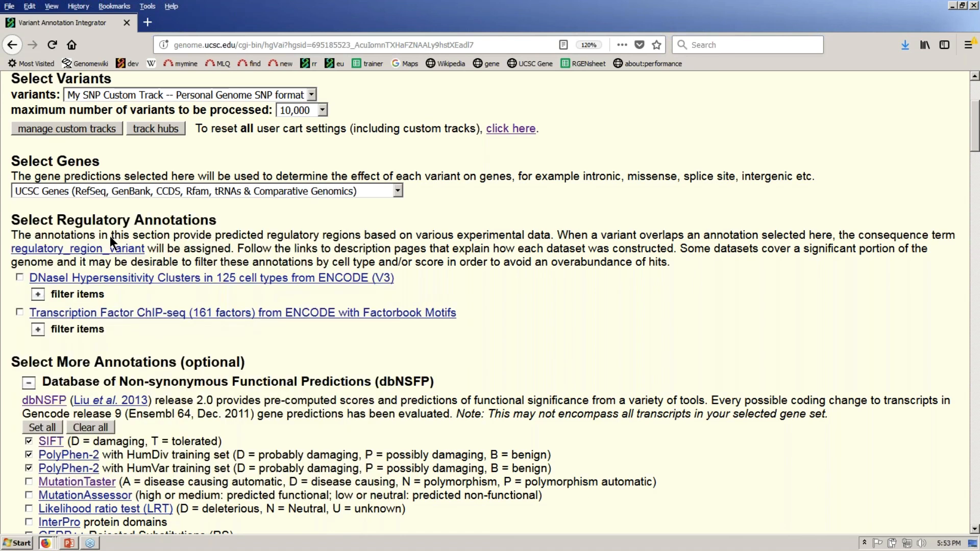
# - Scroll down to the HGVS variant nomenclature options and point out the heading
pyautogui.click(975, 531)
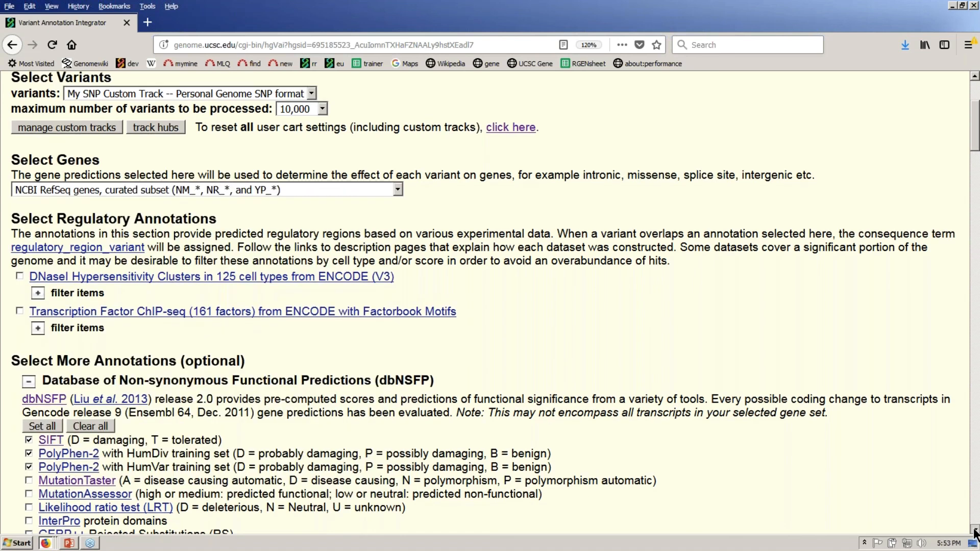
pyautogui.scroll(-5, 975, 531)
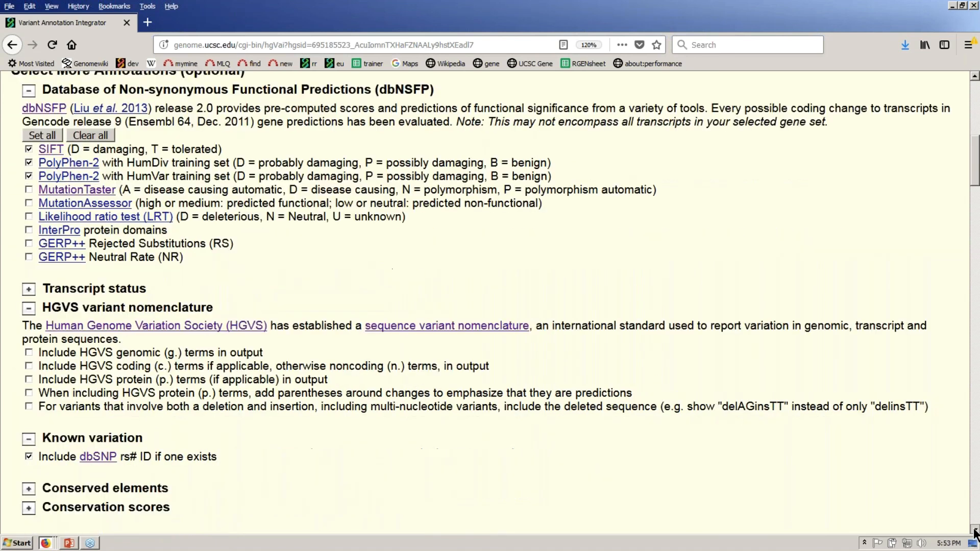
pyautogui.scroll(-3, 975, 533)
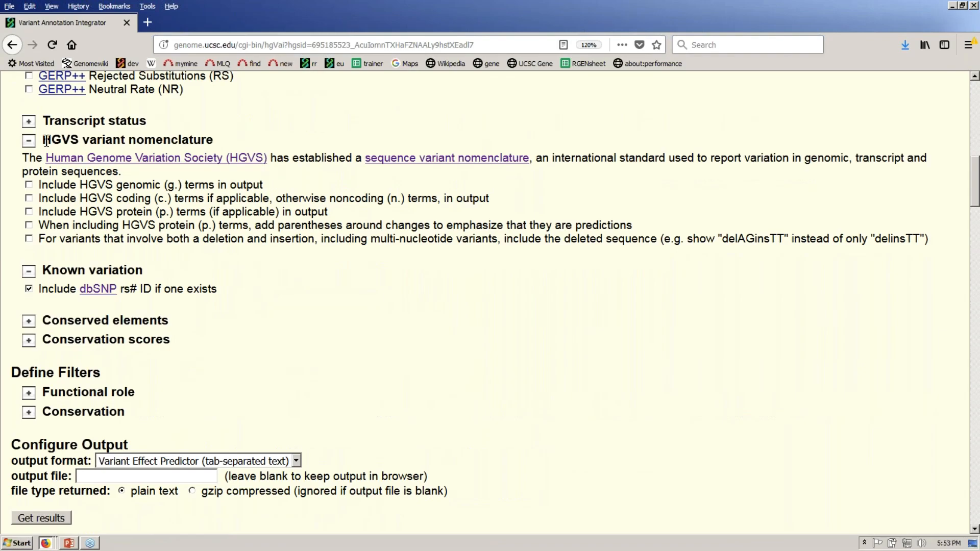
pyautogui.moveTo(44, 139); pyautogui.dragTo(165, 141)
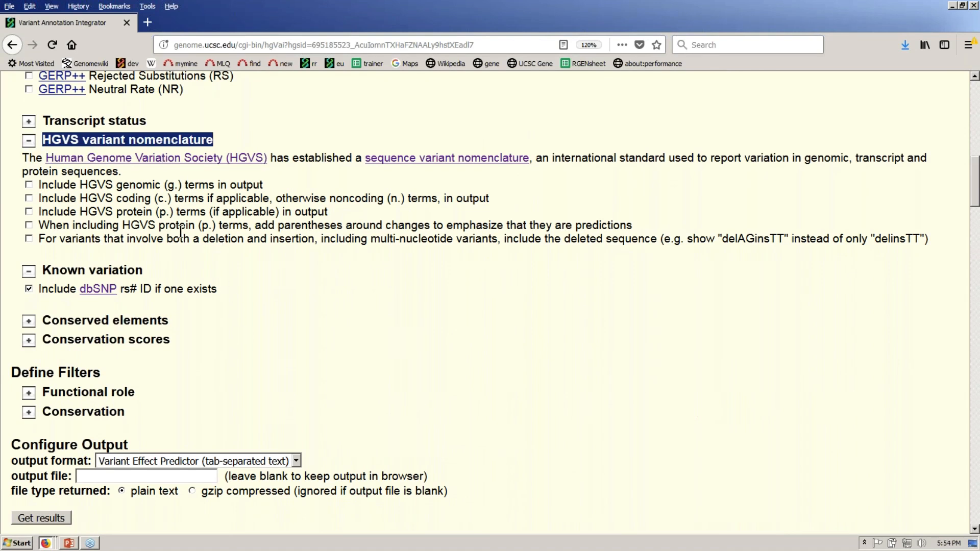
pyautogui.click(165, 199)
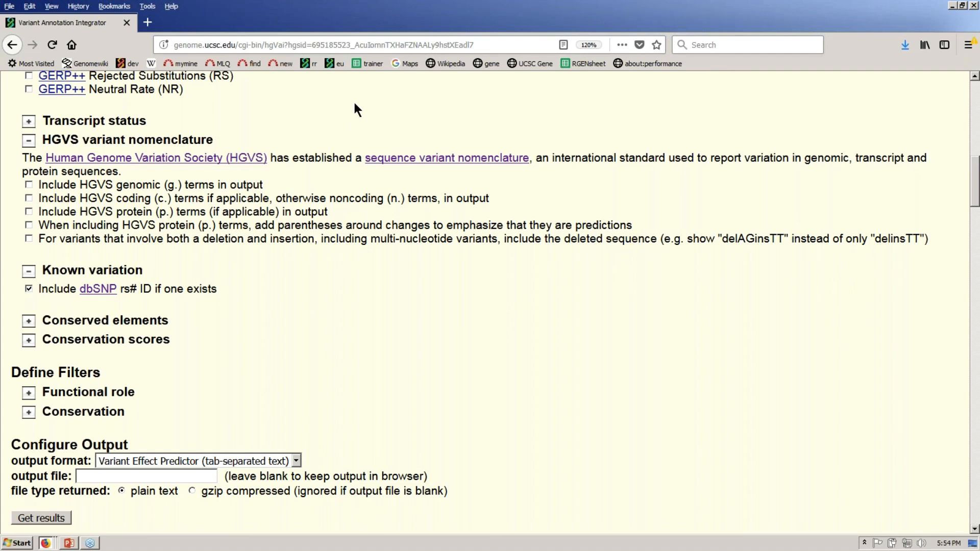
# - Collapse the HGVS options and switch the gene predictions to UCSC Genes
pyautogui.click(29, 141)
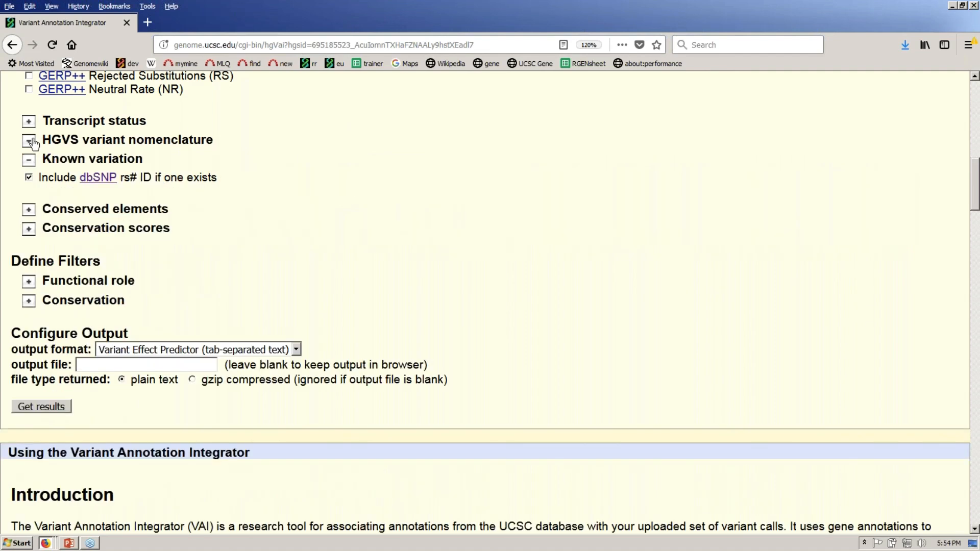
pyautogui.click(974, 77)
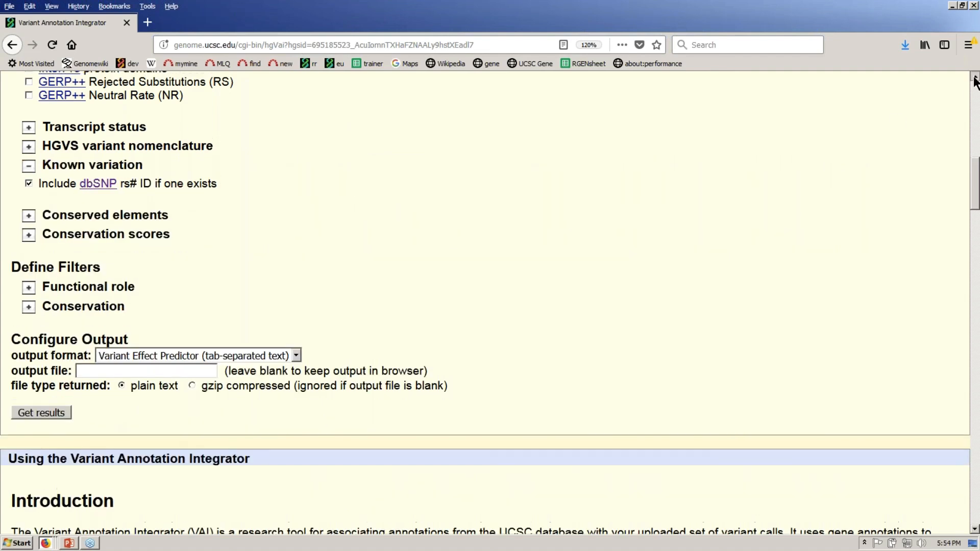
pyautogui.click(974, 77)
pyautogui.click(975, 77)
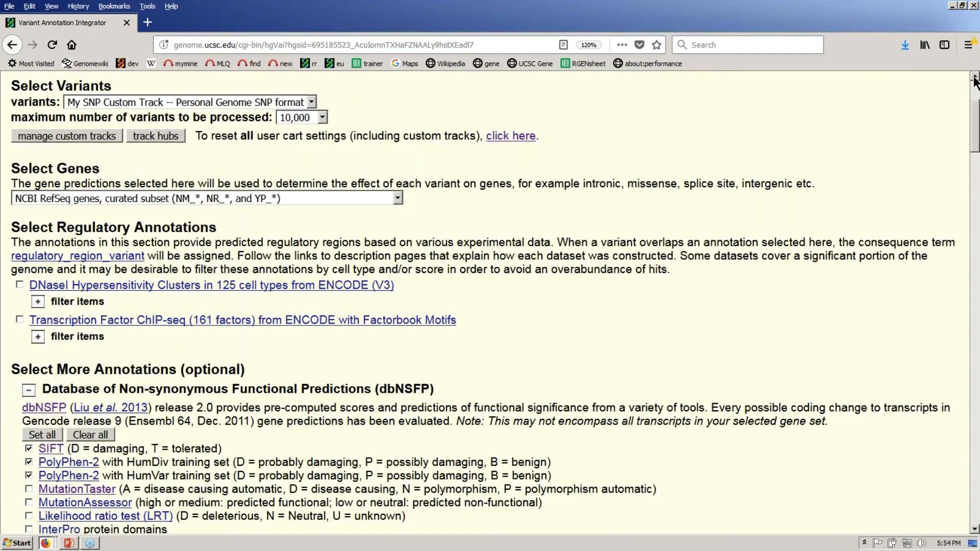
pyautogui.click(397, 198)
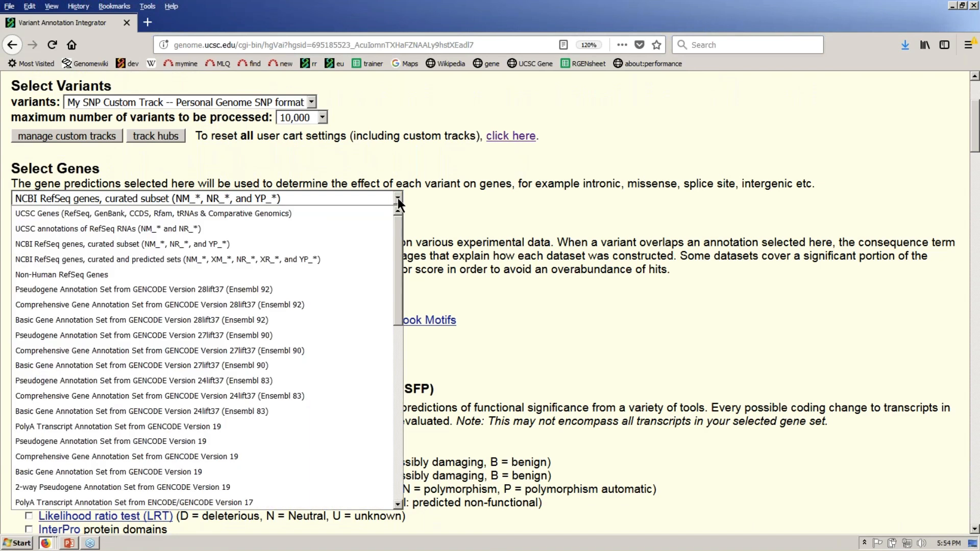
pyautogui.click(350, 213)
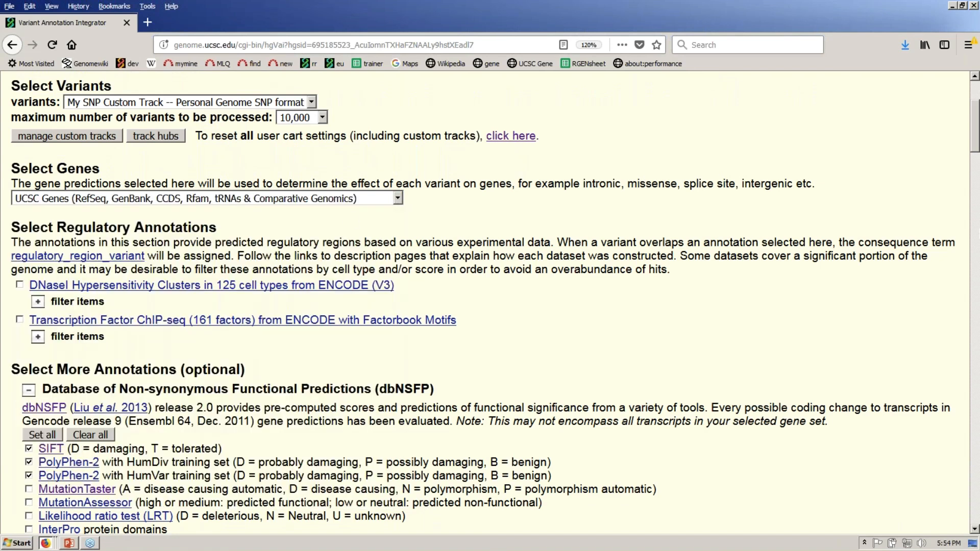
# - Review the SIFT and PolyPhen-2 HumDiv annotation options, then scroll back up
pyautogui.click(974, 529)
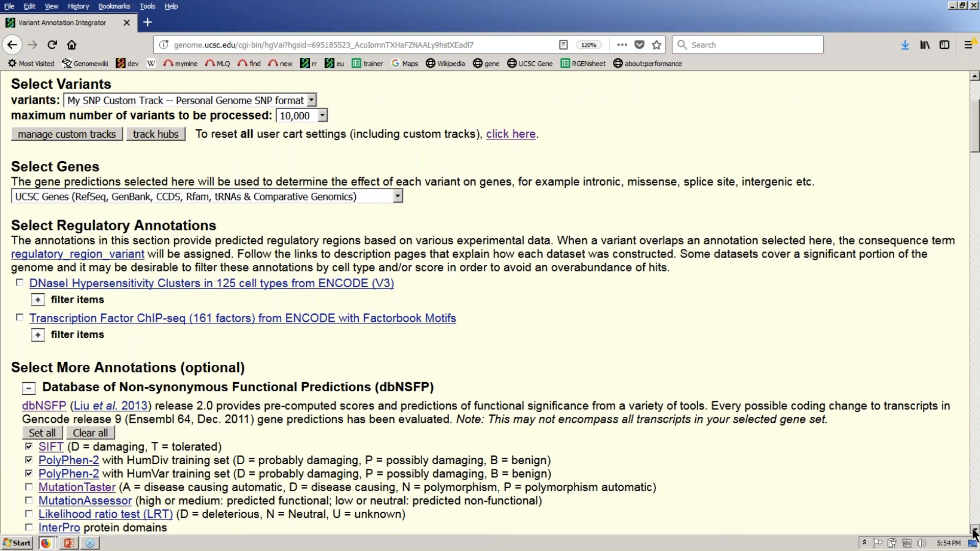
pyautogui.scroll(-5, 327, 322)
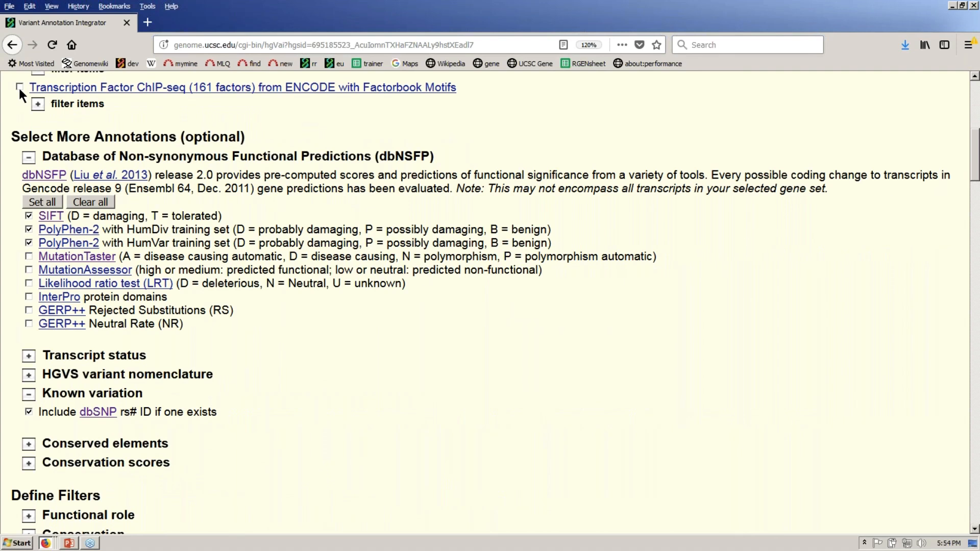
pyautogui.scroll(1, 187, 111)
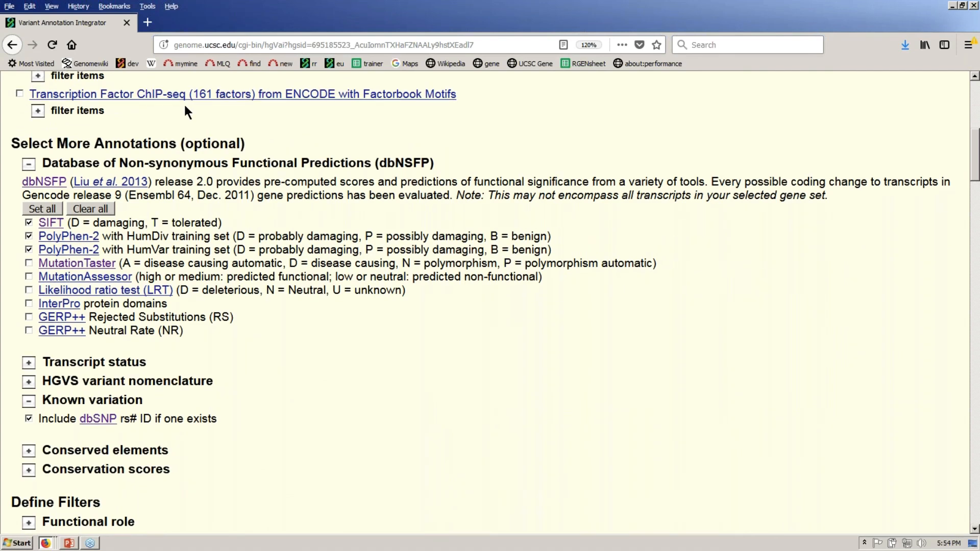
pyautogui.scroll(1, 186, 111)
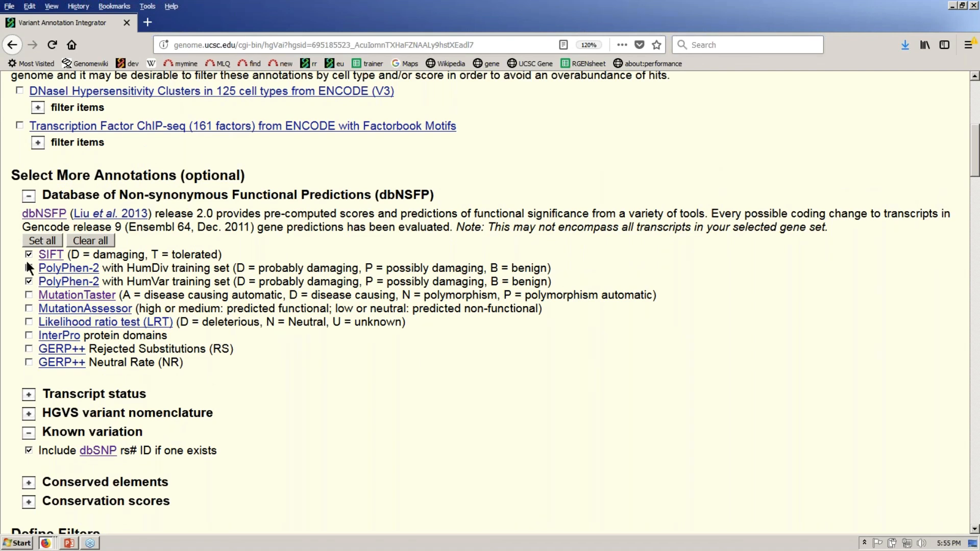
pyautogui.moveTo(17, 250); pyautogui.dragTo(21, 289)
pyautogui.click(300, 401)
pyautogui.scroll(1, 303, 409)
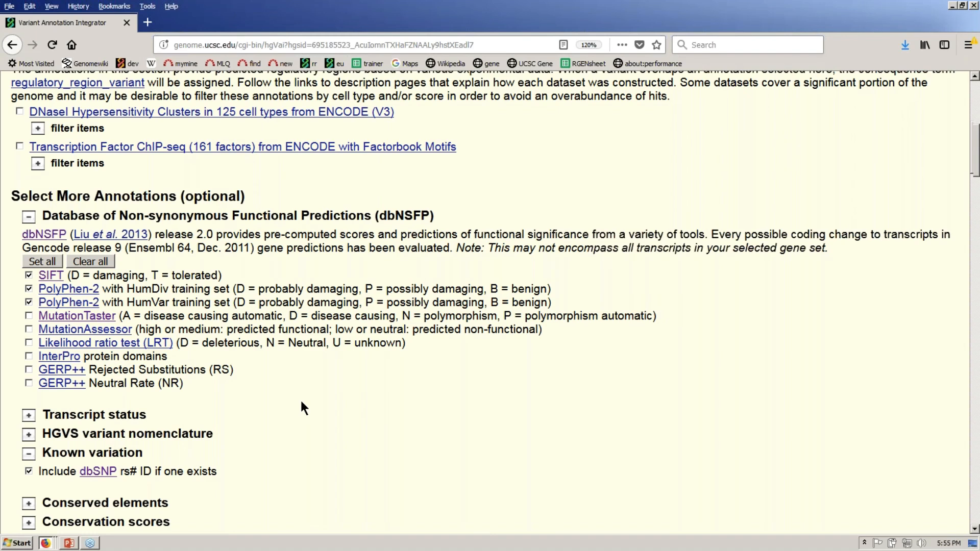
pyautogui.scroll(5, 302, 406)
pyautogui.moveTo(577, 89)
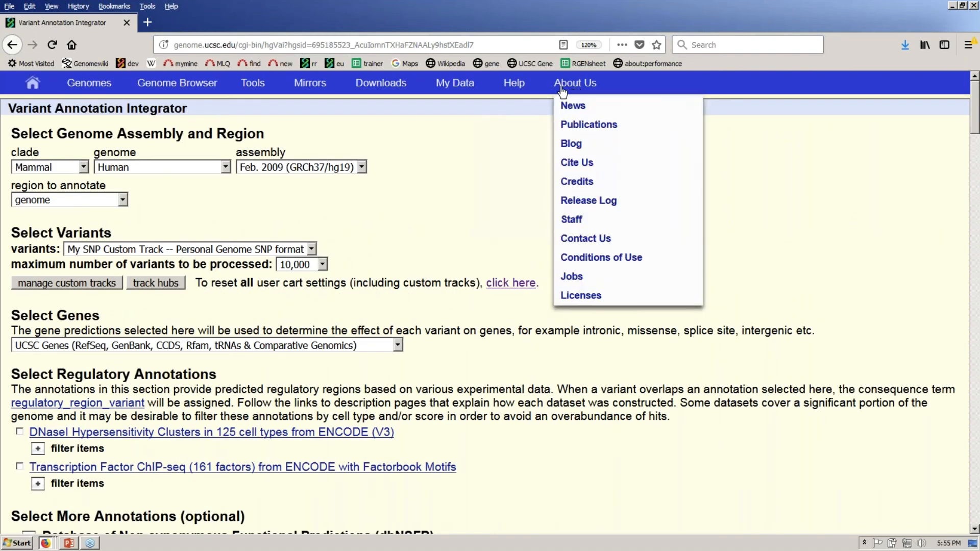
# - Choose Variant Effect Predictor (HTML) as output format under Configure Output and click Get results
pyautogui.moveTo(517, 89)
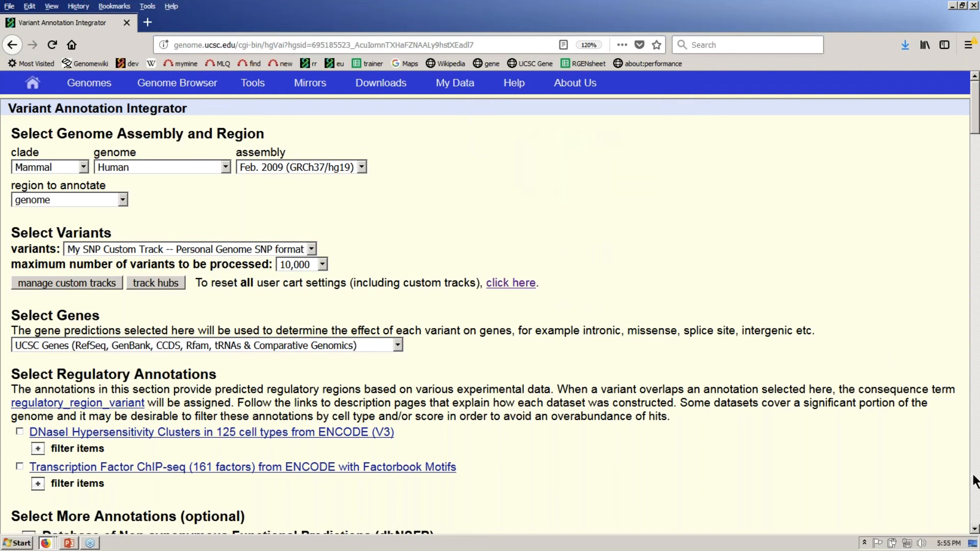
pyautogui.click(974, 530)
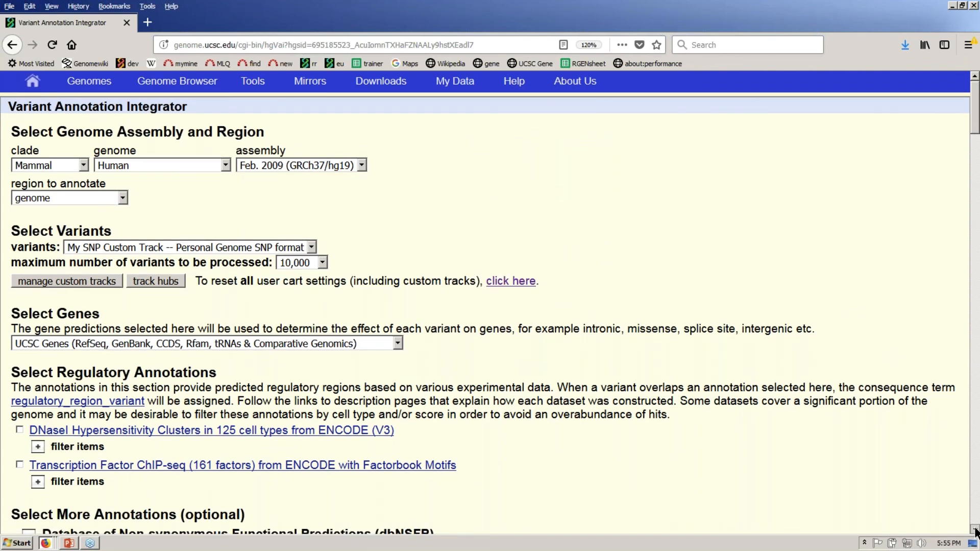
pyautogui.scroll(-10, 975, 531)
pyautogui.scroll(-1, 975, 531)
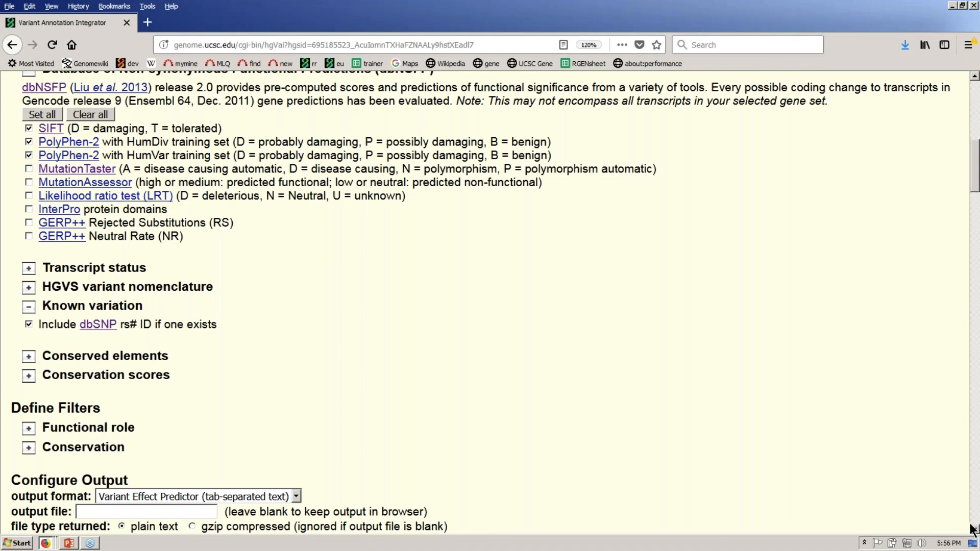
pyautogui.scroll(-1, 377, 388)
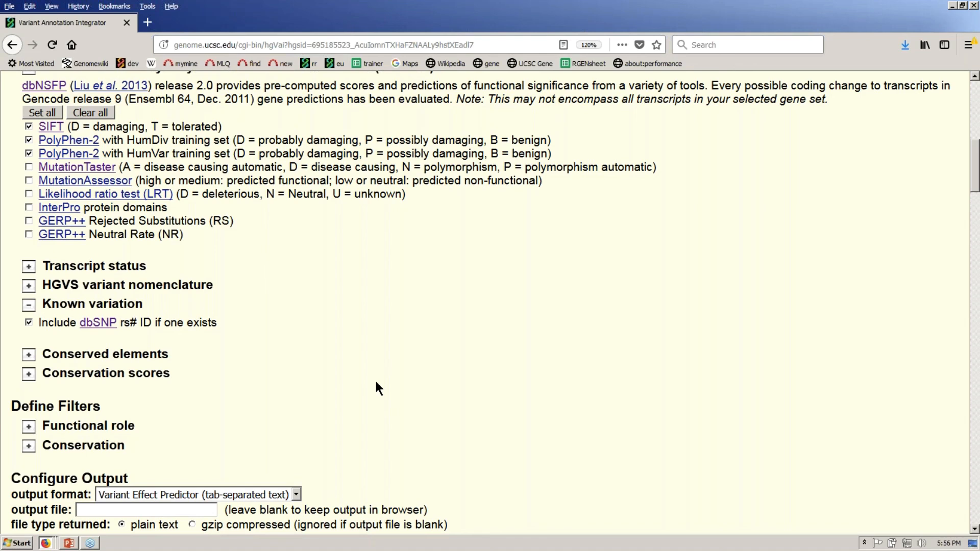
pyautogui.scroll(-5, 378, 388)
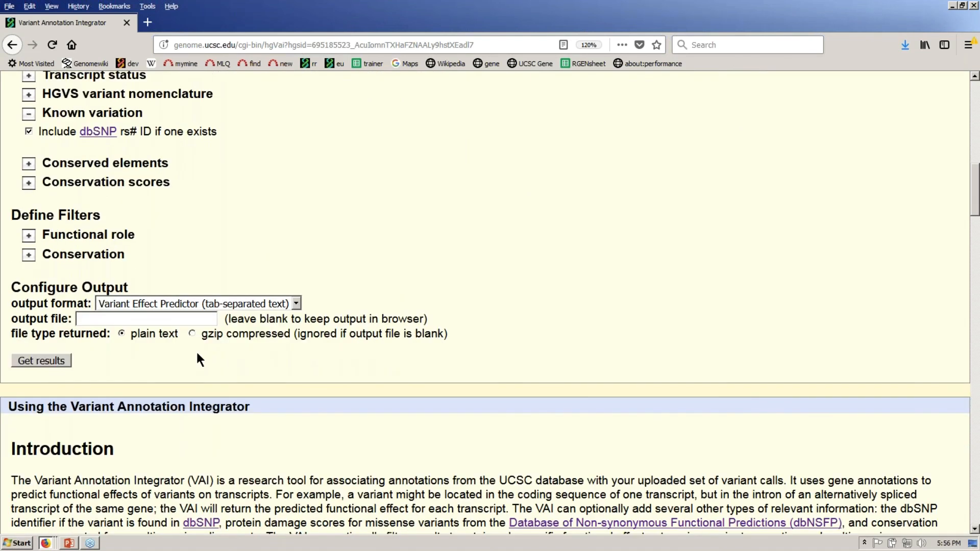
pyautogui.click(163, 303)
pyautogui.click(213, 339)
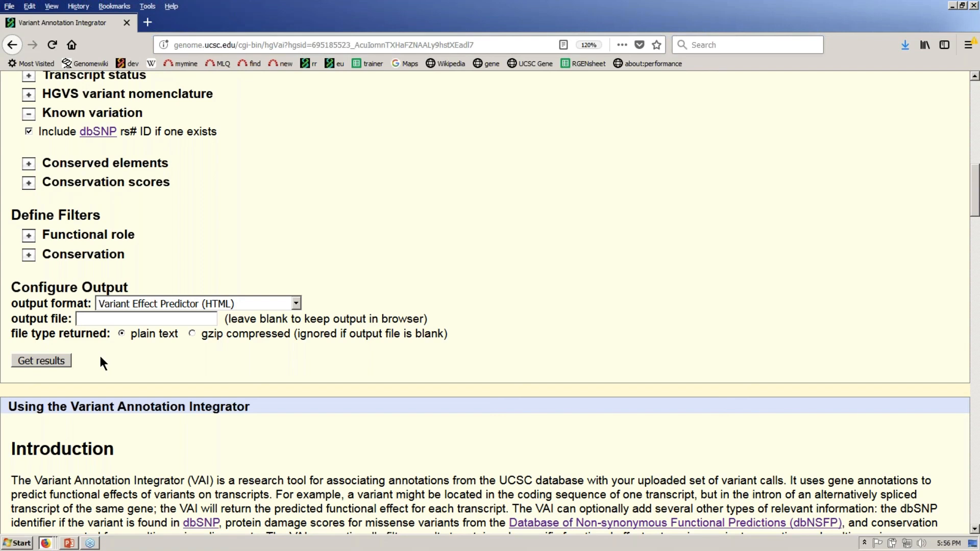
pyautogui.click(56, 360)
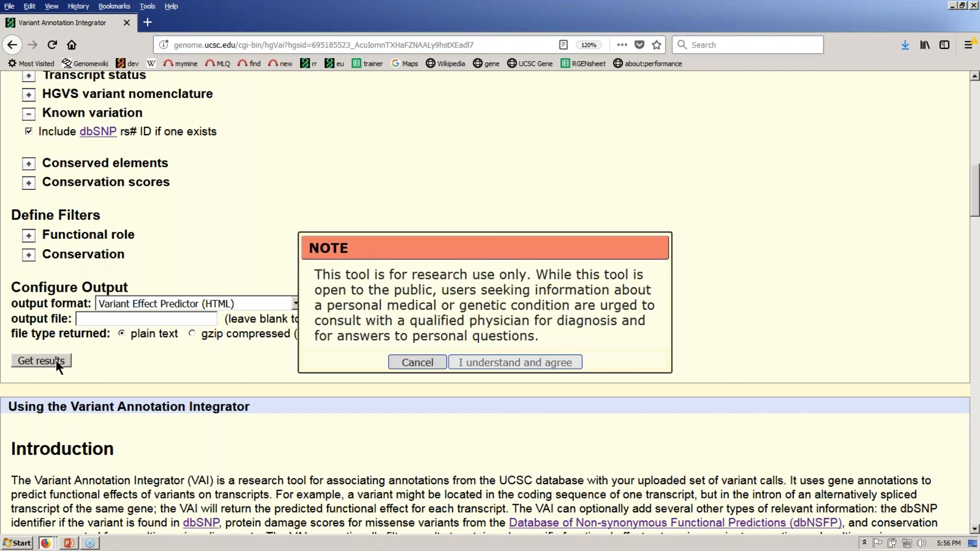
# - Accept the research-use note and highlight the variant locations in the first three VEP result rows
pyautogui.click(539, 366)
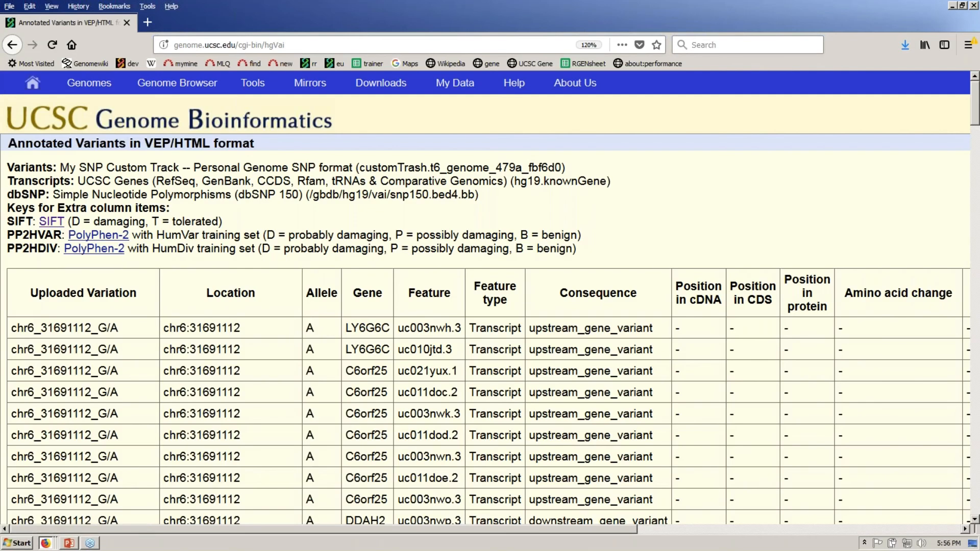
pyautogui.moveTo(240, 329); pyautogui.dragTo(170, 332)
pyautogui.moveTo(242, 351); pyautogui.dragTo(166, 353)
pyautogui.moveTo(255, 375); pyautogui.dragTo(167, 372)
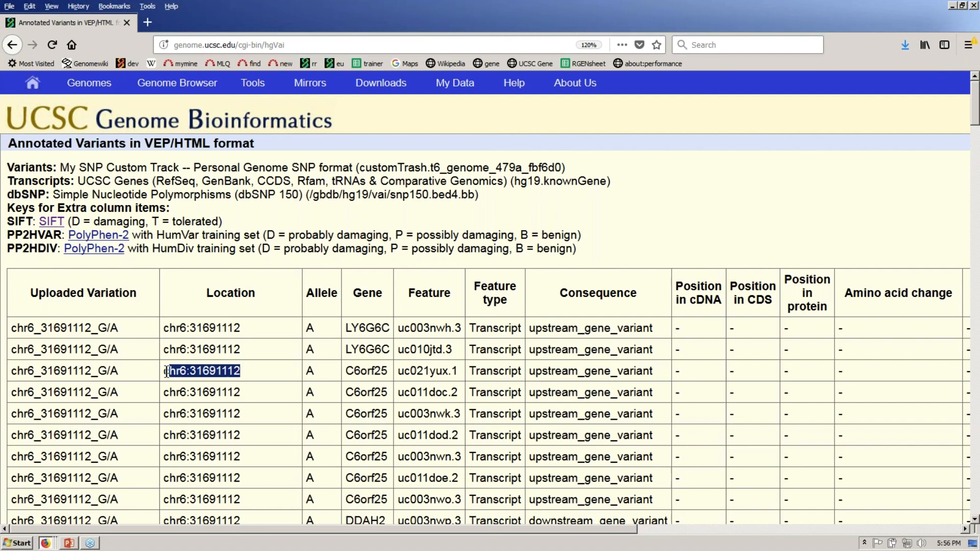
pyautogui.click(502, 224)
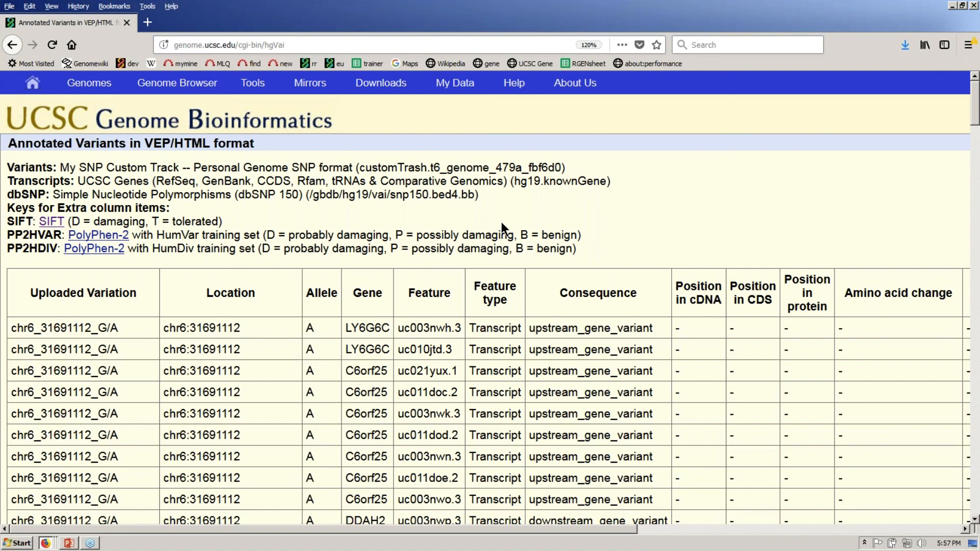
pyautogui.moveTo(529, 328); pyautogui.dragTo(653, 329)
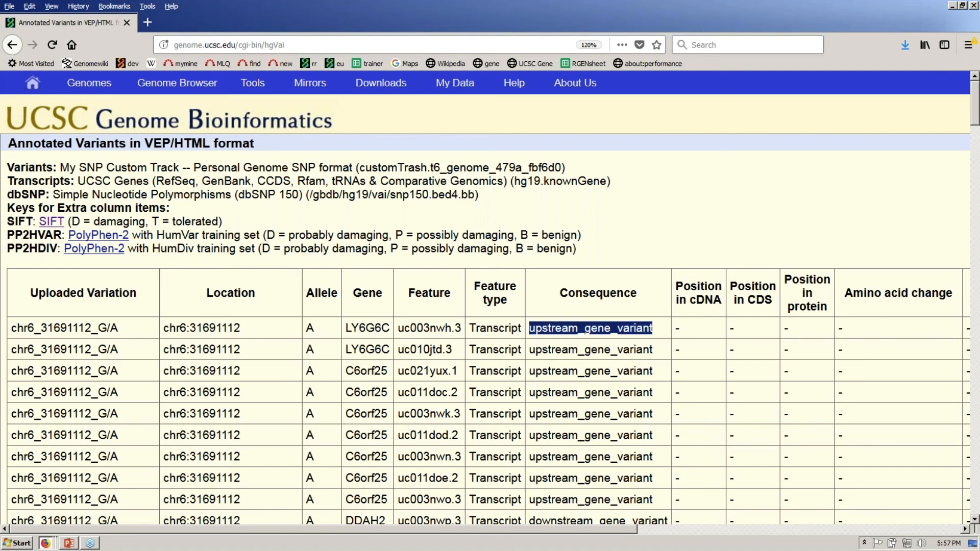
pyautogui.click(965, 529)
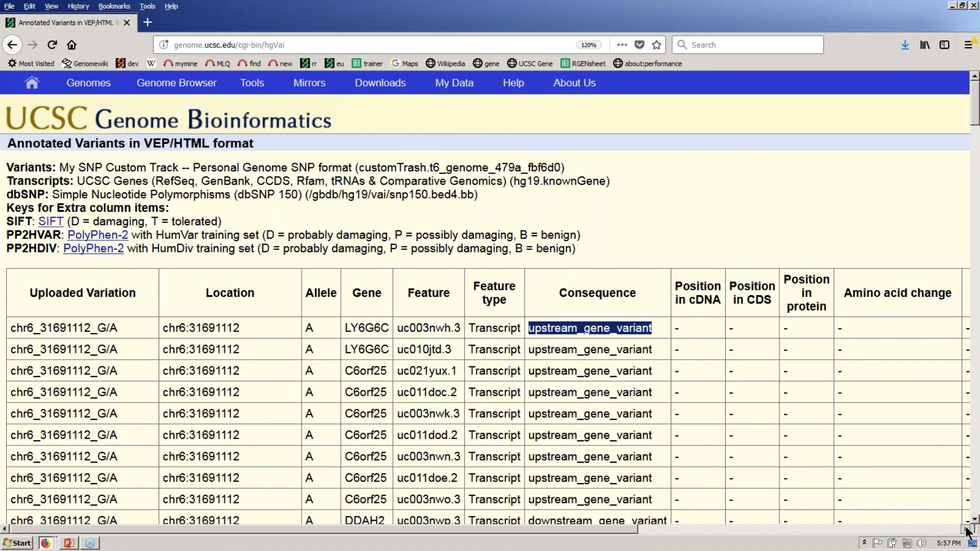
pyautogui.moveTo(965, 529); pyautogui.dragTo(965, 529)
pyautogui.click(965, 530)
pyautogui.moveTo(944, 327); pyautogui.dragTo(851, 327)
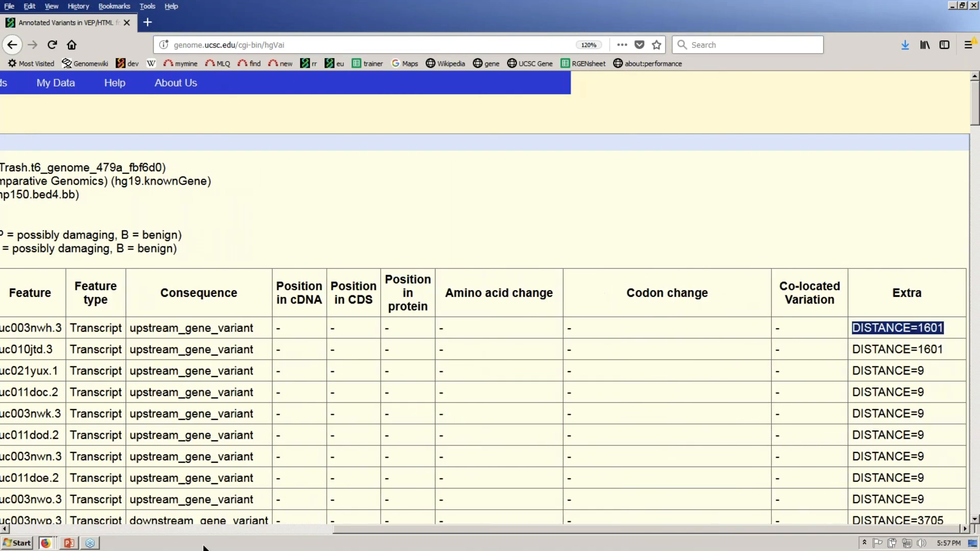
pyautogui.click(5, 530)
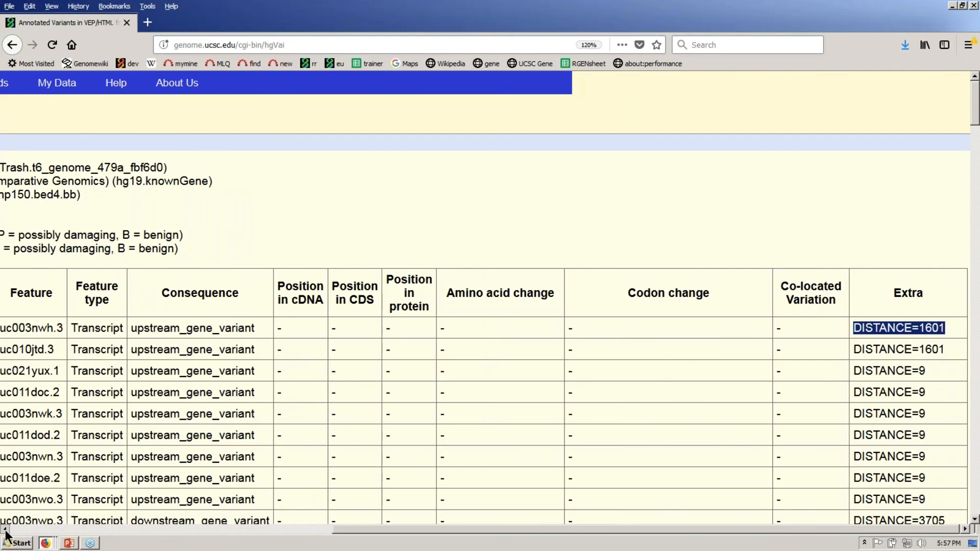
pyautogui.click(6, 531)
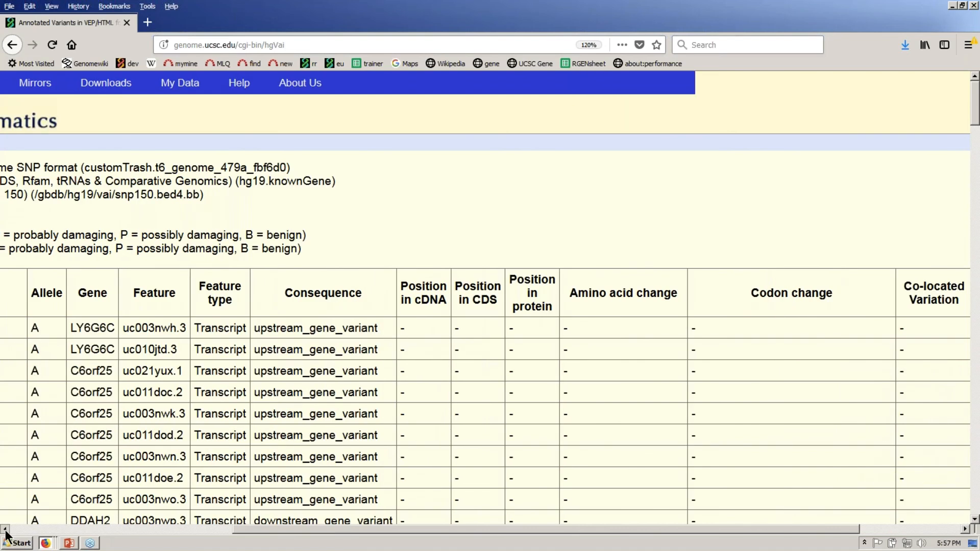
pyautogui.click(6, 531)
pyautogui.moveTo(243, 328); pyautogui.dragTo(288, 328)
pyautogui.click(593, 201)
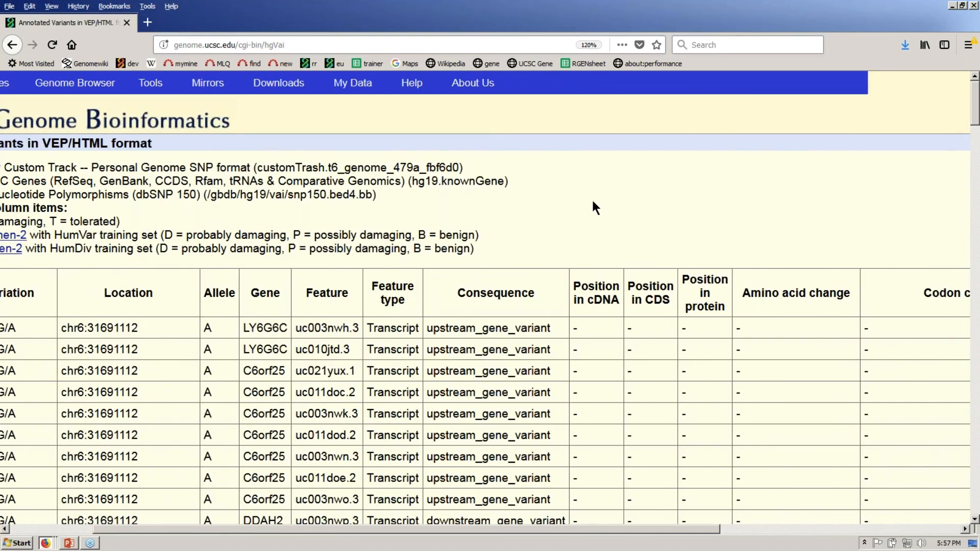
pyautogui.scroll(-1, 593, 202)
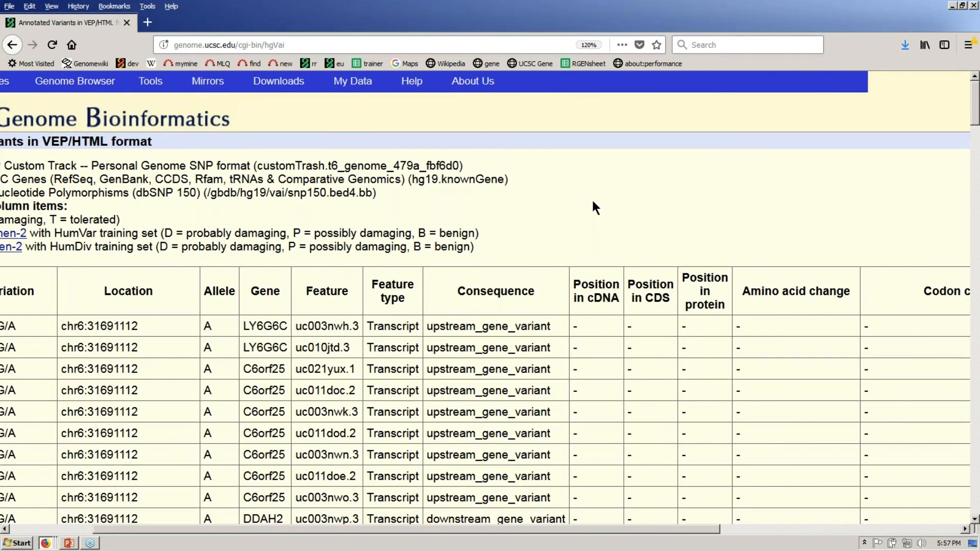
pyautogui.scroll(-3, 592, 201)
pyautogui.moveTo(243, 255); pyautogui.dragTo(286, 255)
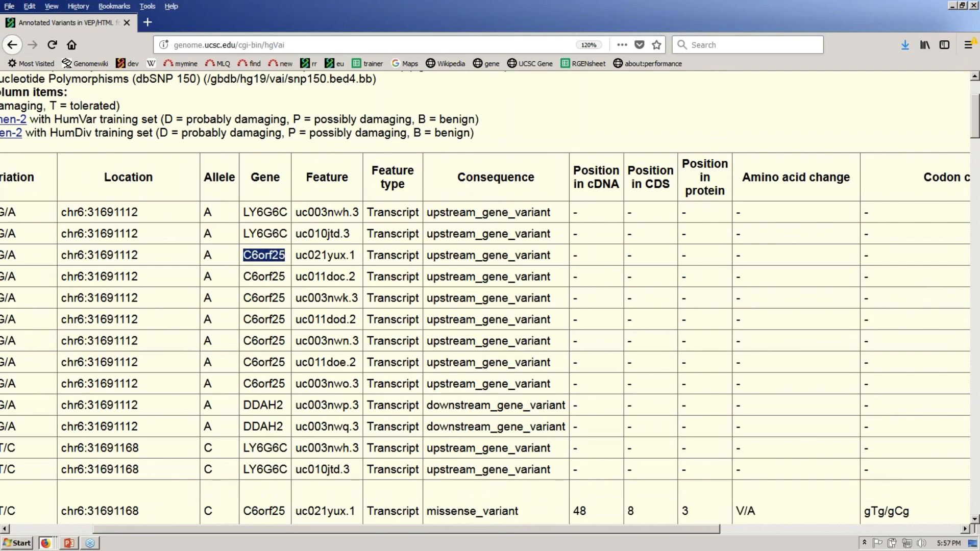
pyautogui.moveTo(707, 529); pyautogui.dragTo(936, 261)
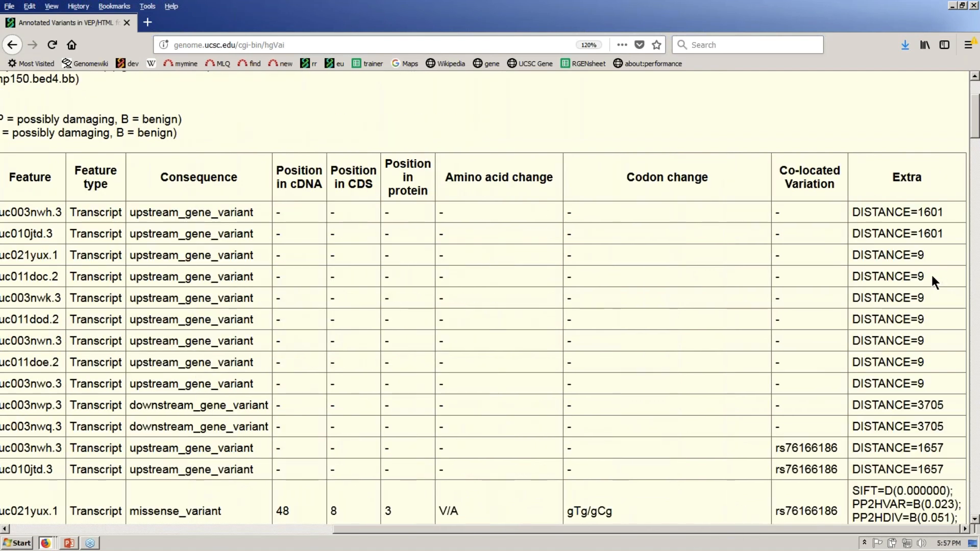
pyautogui.doubleClick(152, 277)
pyautogui.click(348, 102)
pyautogui.scroll(-1, 348, 103)
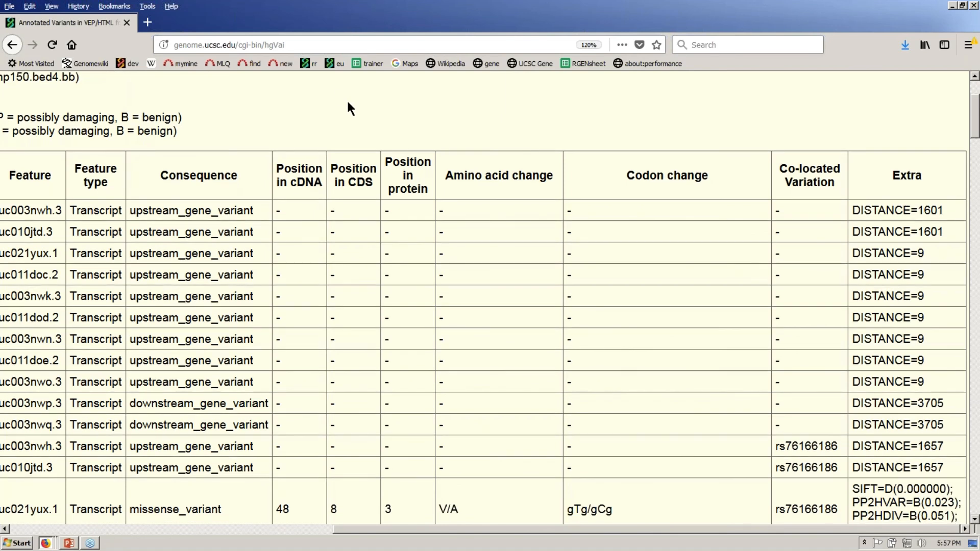
pyautogui.scroll(-2, 350, 107)
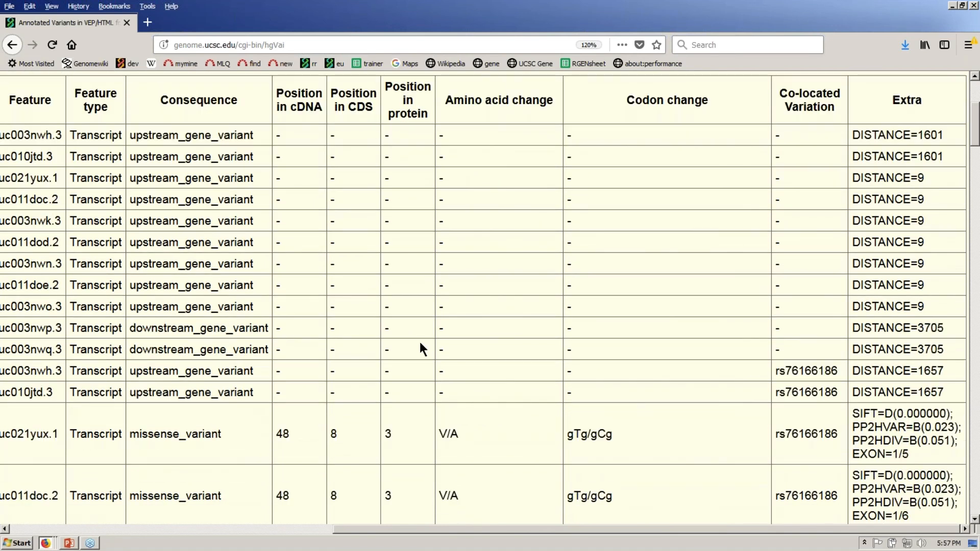
pyautogui.doubleClick(388, 434)
pyautogui.moveTo(439, 433); pyautogui.dragTo(480, 431)
pyautogui.moveTo(580, 434); pyautogui.dragTo(599, 434)
pyautogui.moveTo(339, 434); pyautogui.dragTo(330, 434)
pyautogui.moveTo(295, 430); pyautogui.dragTo(275, 434)
pyautogui.moveTo(852, 413); pyautogui.dragTo(884, 428)
pyautogui.click(884, 429)
pyautogui.doubleClick(886, 414)
pyautogui.moveTo(923, 428); pyautogui.dragTo(859, 431)
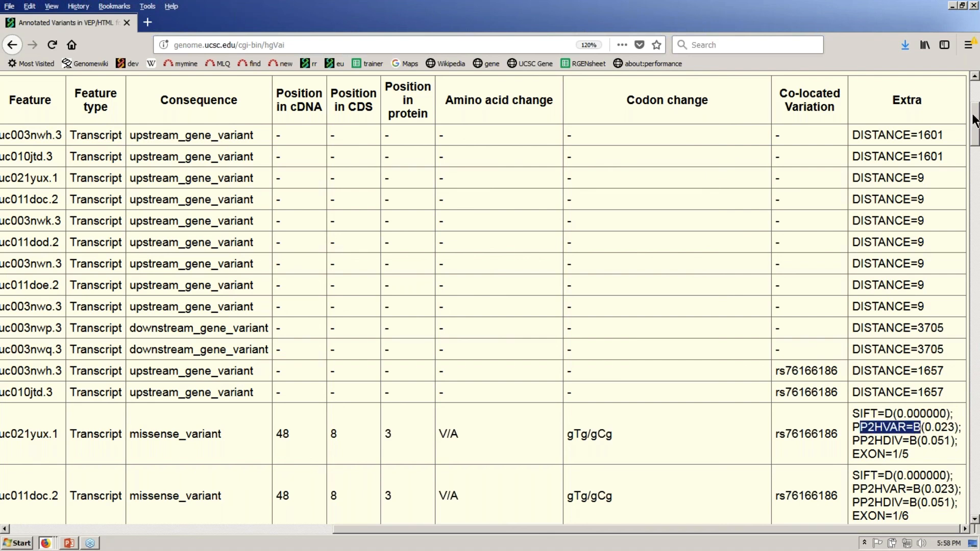
pyautogui.click(975, 76)
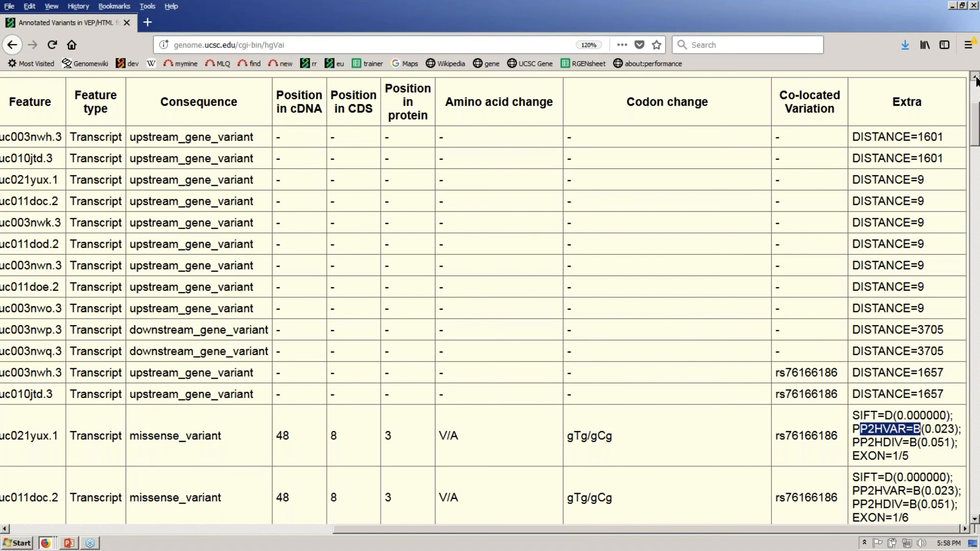
pyautogui.scroll(5, 975, 79)
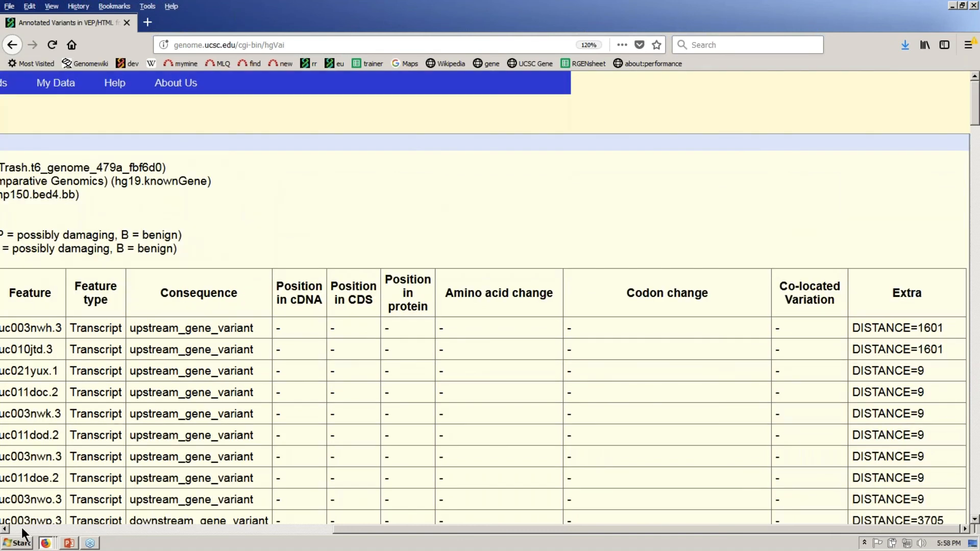
pyautogui.click(5, 530)
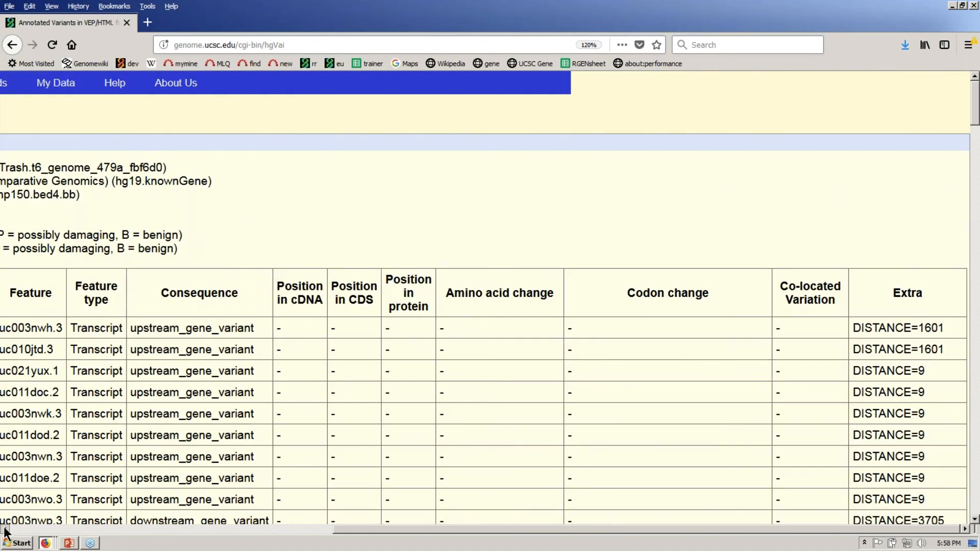
pyautogui.click(4, 530)
pyautogui.click(5, 530)
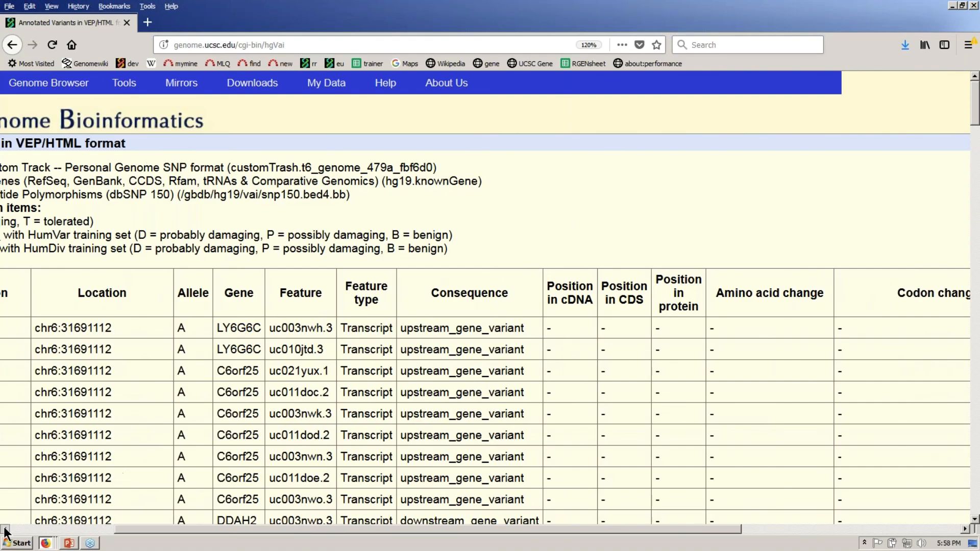
pyautogui.click(4, 530)
pyautogui.click(4, 530)
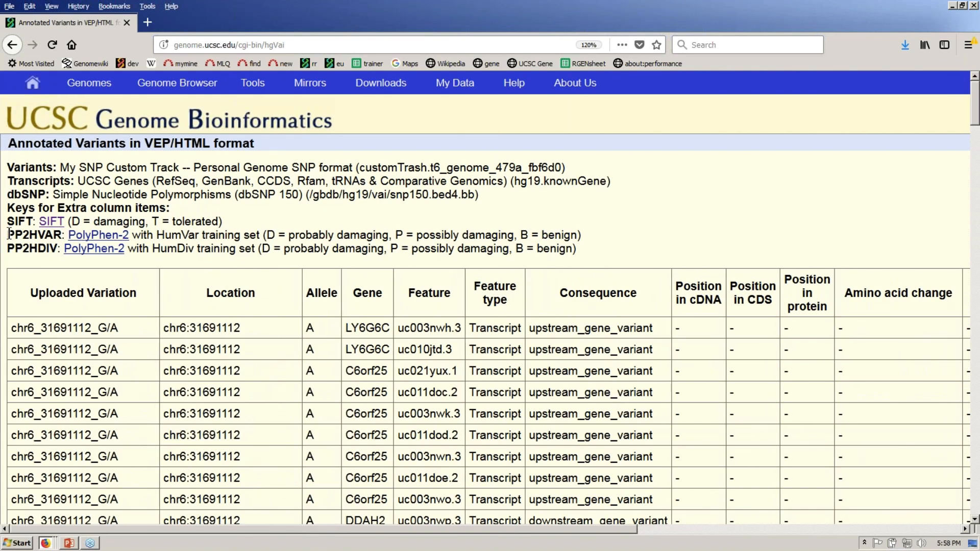
# - Highlight the SIFT 'D = damaging' and PolyPhen 'B = benign' key text in the report
pyautogui.moveTo(72, 221); pyautogui.dragTo(146, 226)
pyautogui.moveTo(521, 235); pyautogui.dragTo(577, 238)
pyautogui.click(598, 218)
# - Highlight the upstream_gene_variant consequence, then bring up the Tools menu
pyautogui.moveTo(531, 327); pyautogui.dragTo(659, 326)
pyautogui.click(660, 215)
pyautogui.moveTo(192, 90)
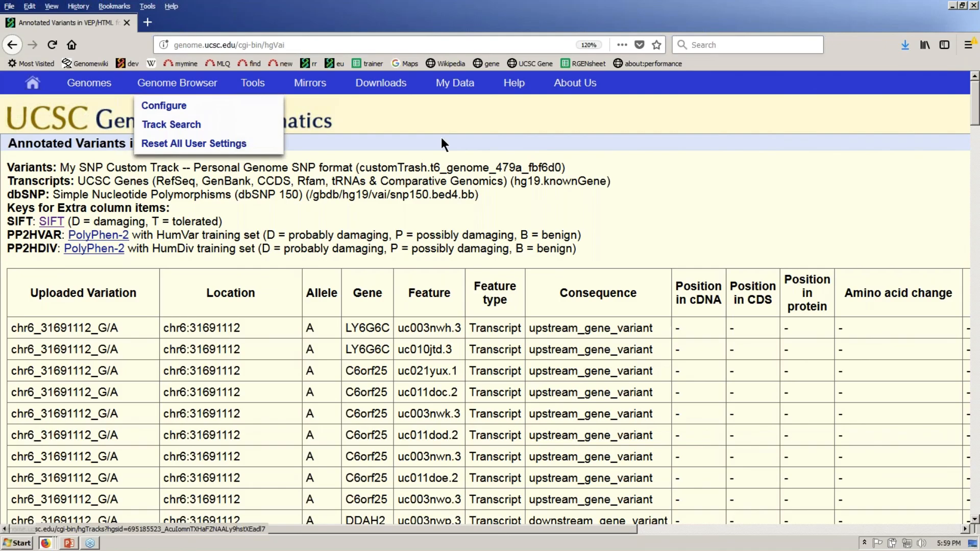
pyautogui.moveTo(460, 87)
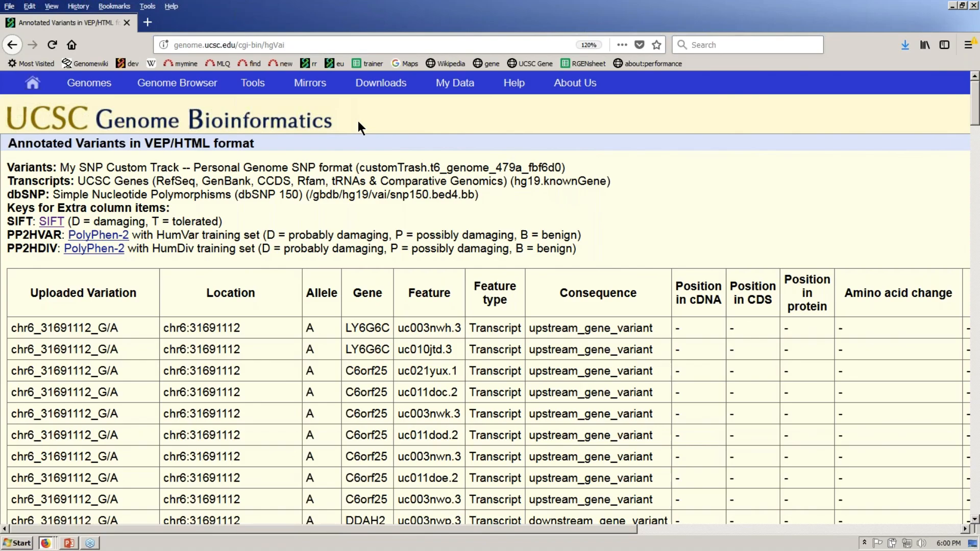
pyautogui.moveTo(252, 88)
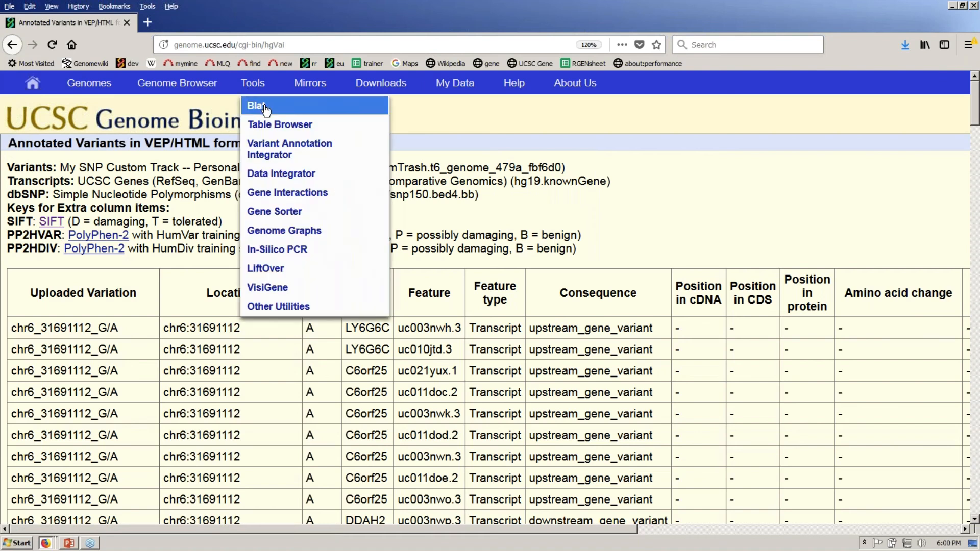
# - Choose Table Browser from the Tools menu
pyautogui.click(298, 129)
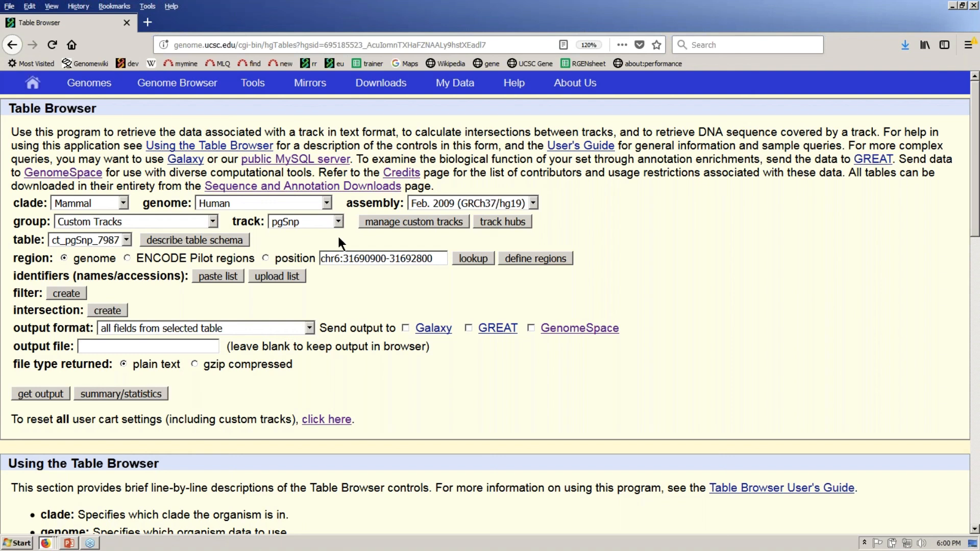
# - Set the group to Genes and Gene Predictions and the table to knownCanonical
pyautogui.click(213, 221)
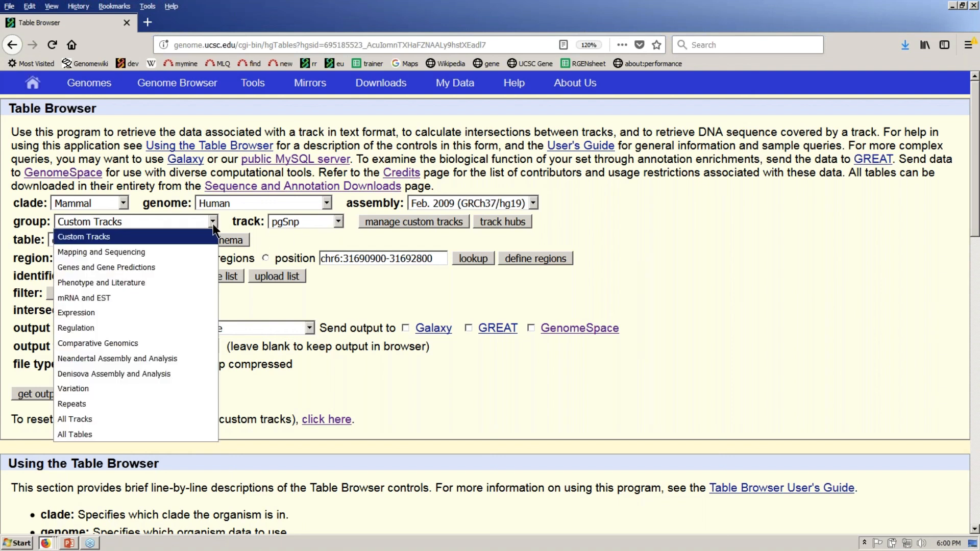
pyautogui.click(181, 268)
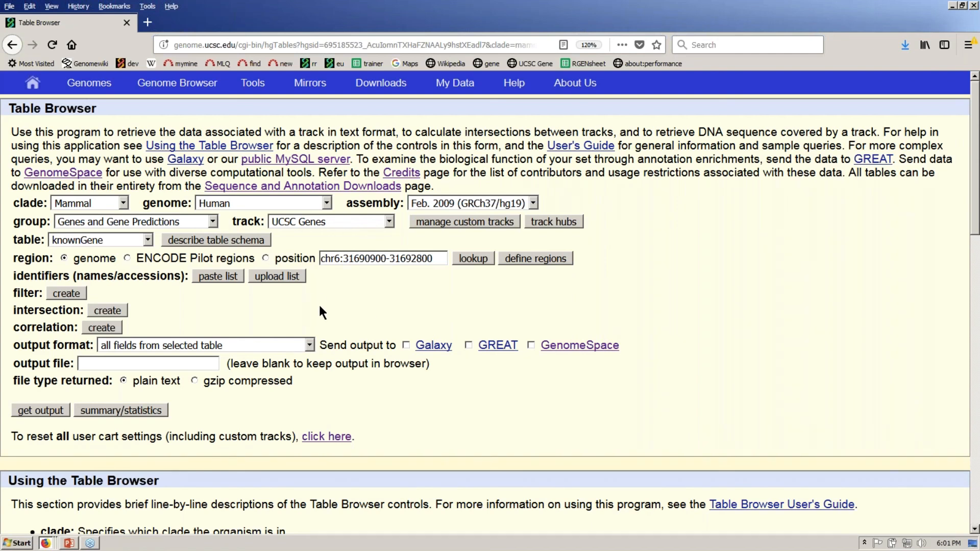
pyautogui.click(112, 240)
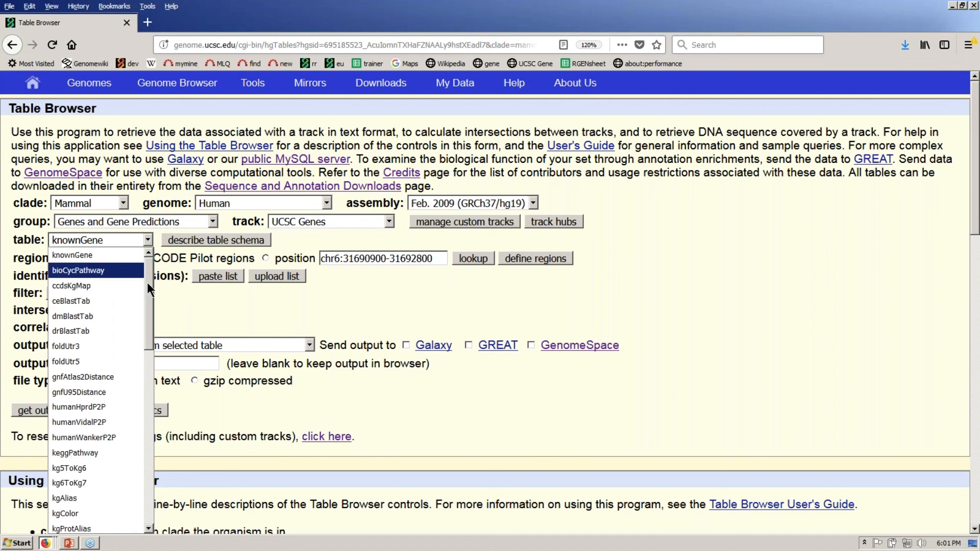
pyautogui.moveTo(147, 282); pyautogui.dragTo(145, 375)
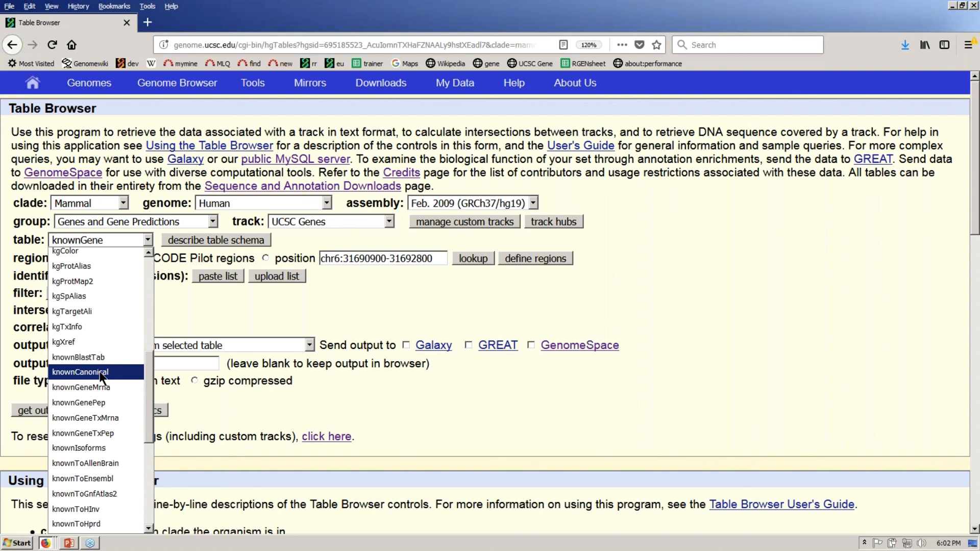
pyautogui.press('Escape')
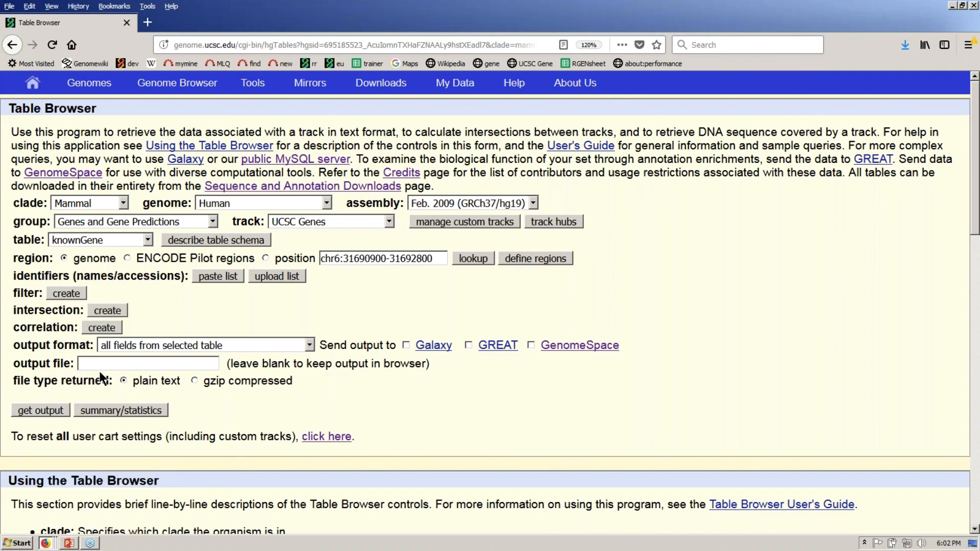
pyautogui.press('Down')
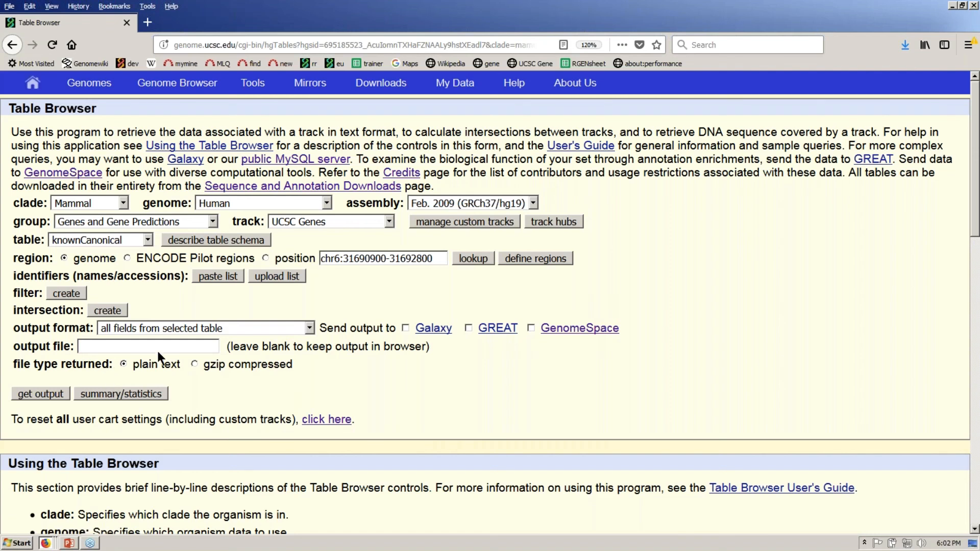
# - Paste in the identifiers FGF2, FGFR1, FGFR2, FGFR3 and FGFR4 as the gene list
pyautogui.click(228, 278)
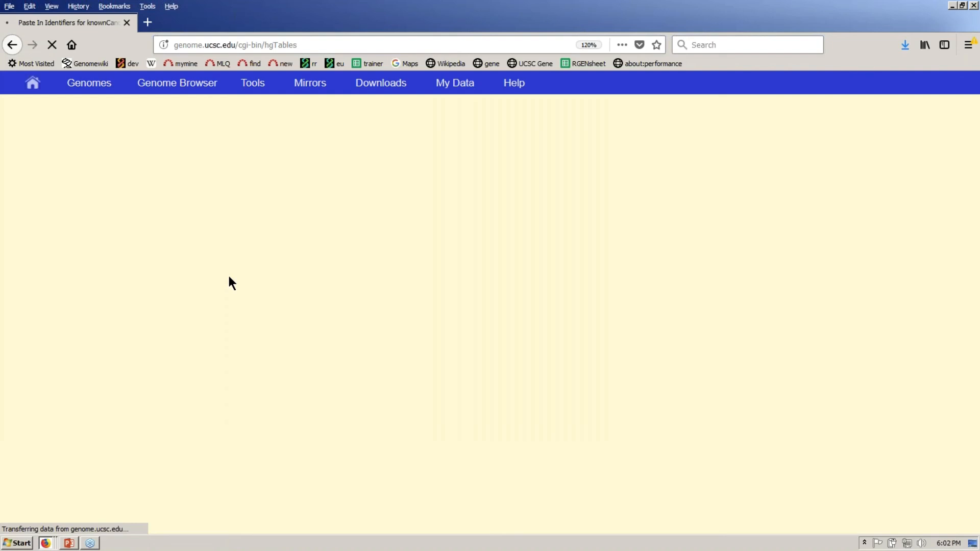
pyautogui.click(236, 261)
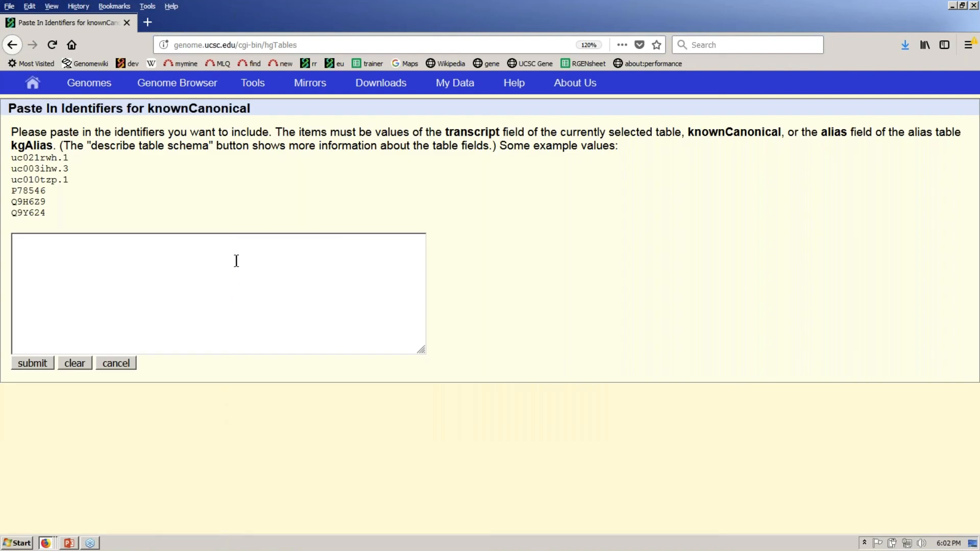
pyautogui.write('FGF')
pyautogui.write('2')
pyautogui.write('FGFR1')
pyautogui.press('Return')
pyautogui.write('FGFR2')
pyautogui.press('Return')
pyautogui.write('FGFR3 ')
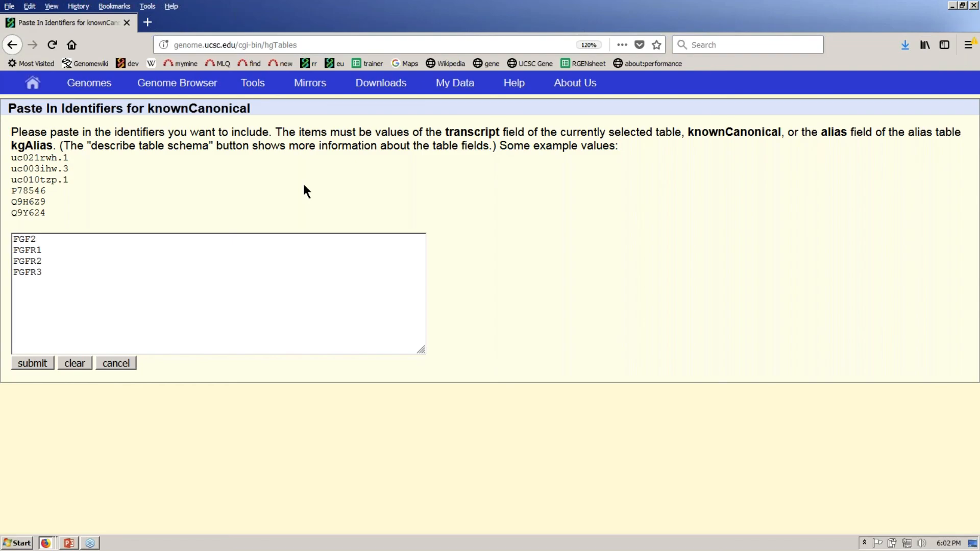
pyautogui.write('FGFR4')
pyautogui.click(36, 364)
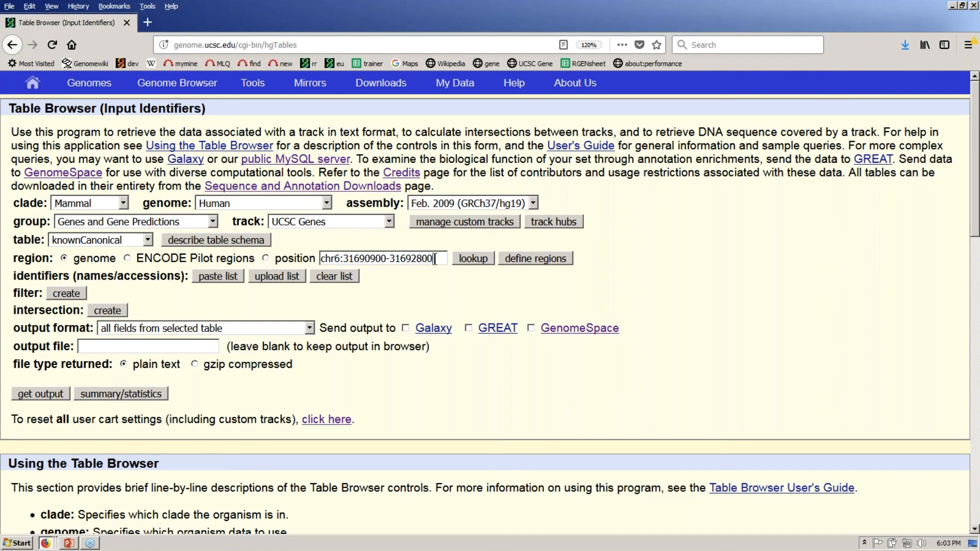
pyautogui.moveTo(434, 259); pyautogui.dragTo(312, 260)
pyautogui.click(446, 299)
# - Set output format to selected fields from primary and related tables and request output
pyautogui.click(309, 329)
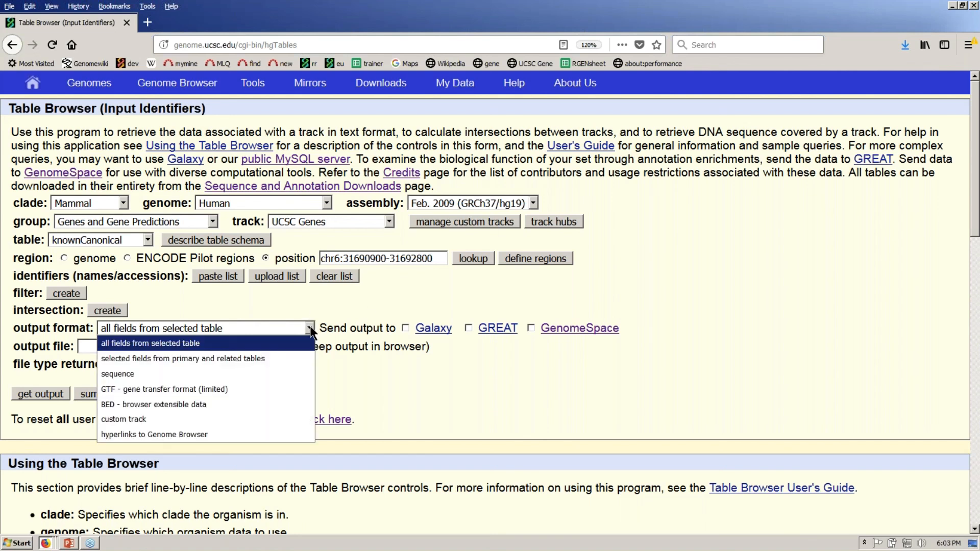
pyautogui.click(278, 358)
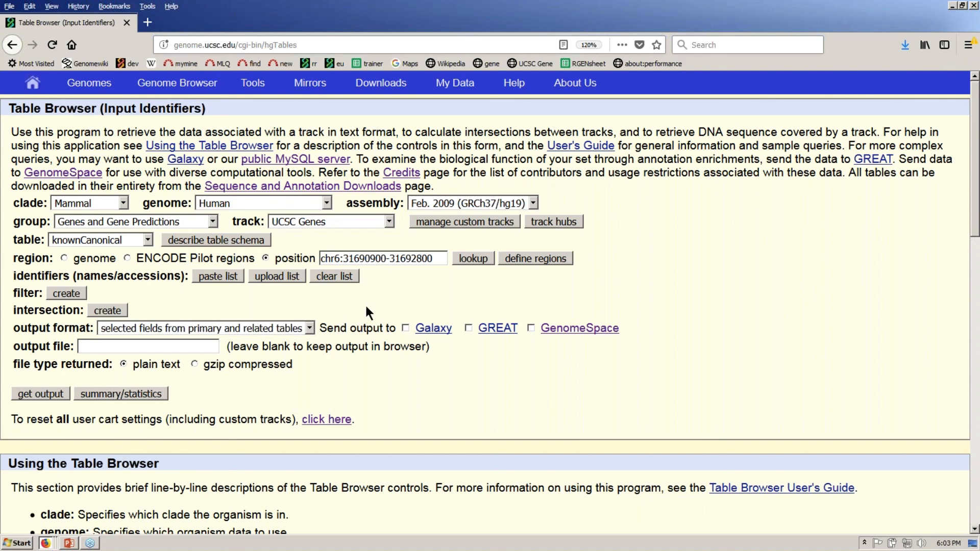
pyautogui.moveTo(94, 329); pyautogui.dragTo(15, 330)
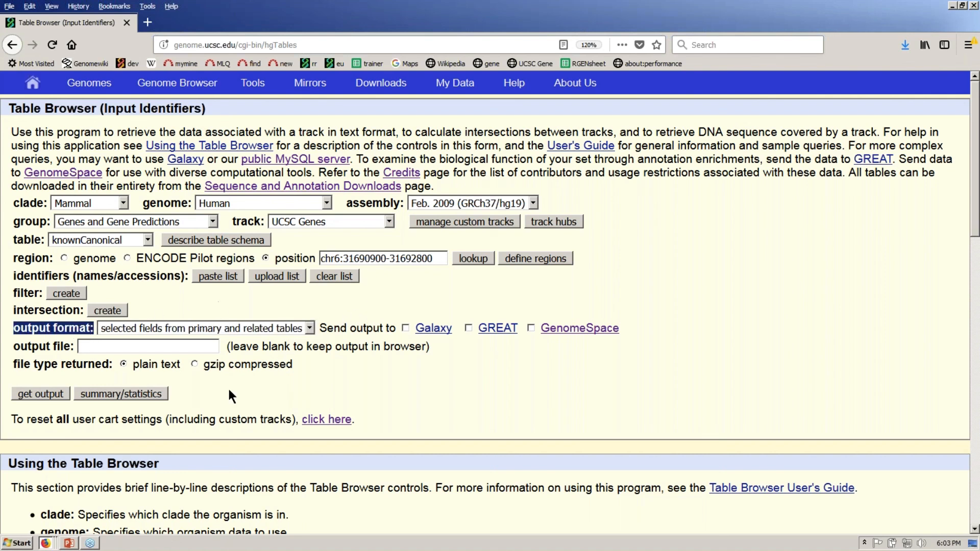
pyautogui.click(54, 394)
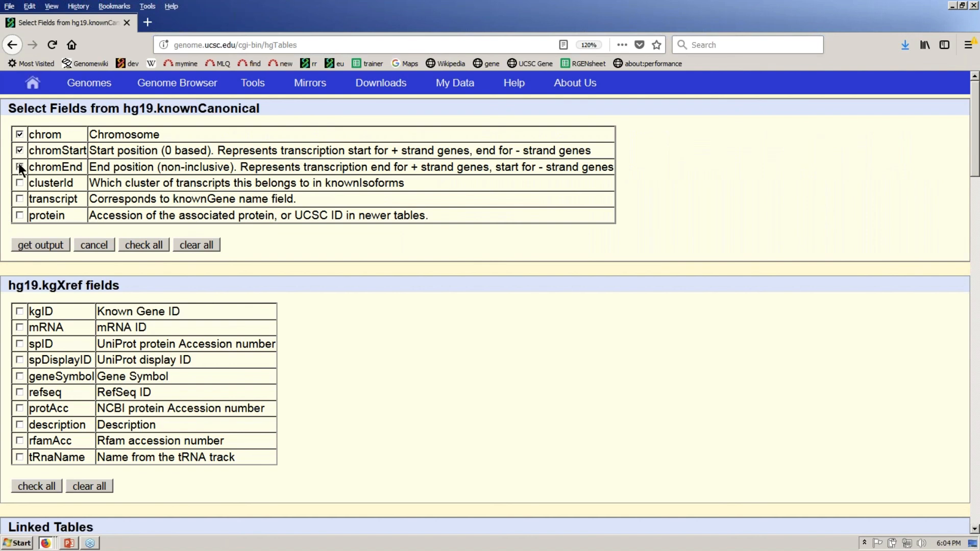
# - Add chromEnd and kgXref geneSymbol fields, get the header-only output, then go back
pyautogui.click(20, 167)
pyautogui.moveTo(42, 284); pyautogui.dragTo(85, 285)
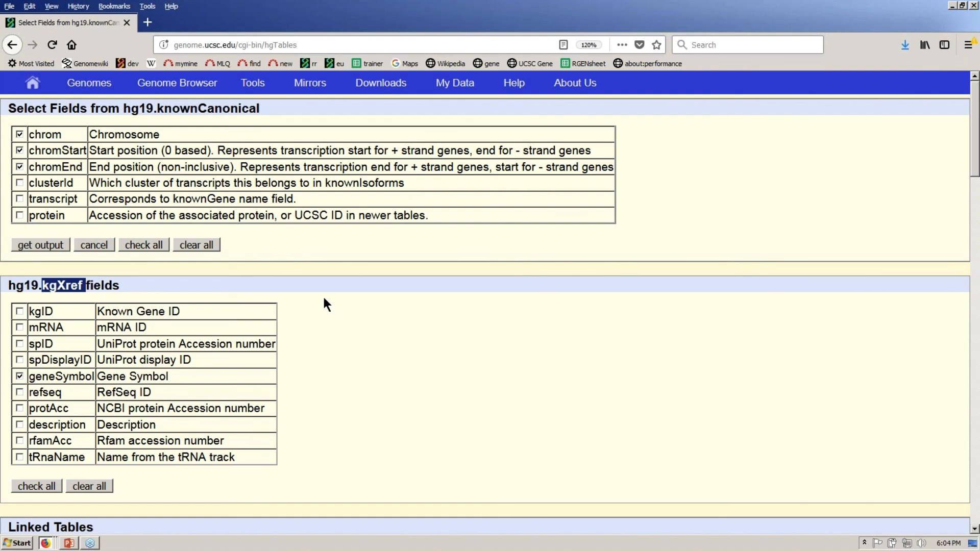
pyautogui.click(311, 260)
pyautogui.click(57, 247)
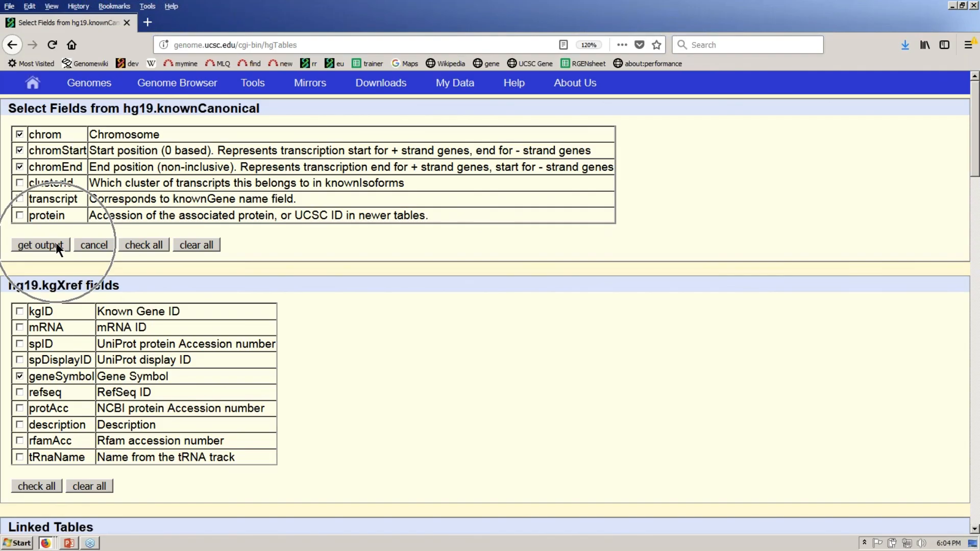
pyautogui.click(56, 244)
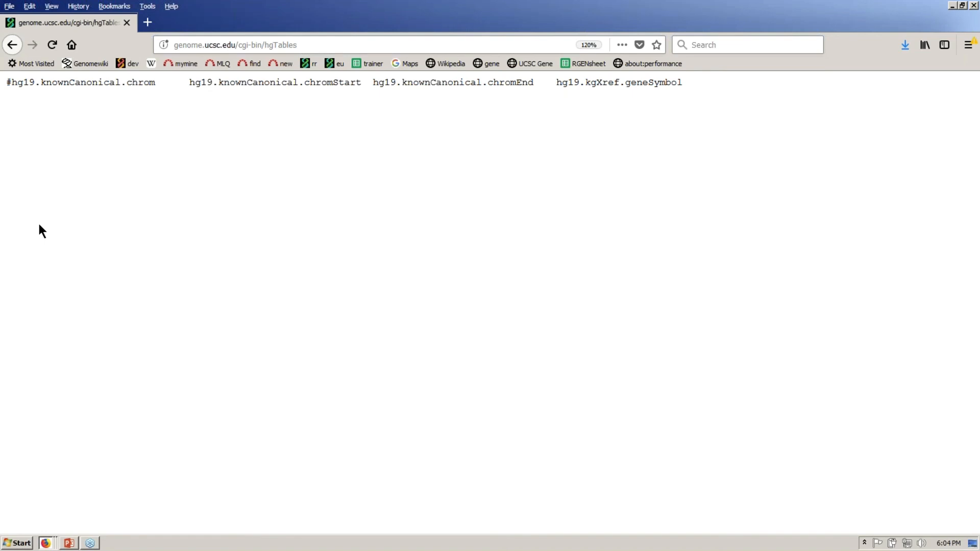
pyautogui.click(13, 45)
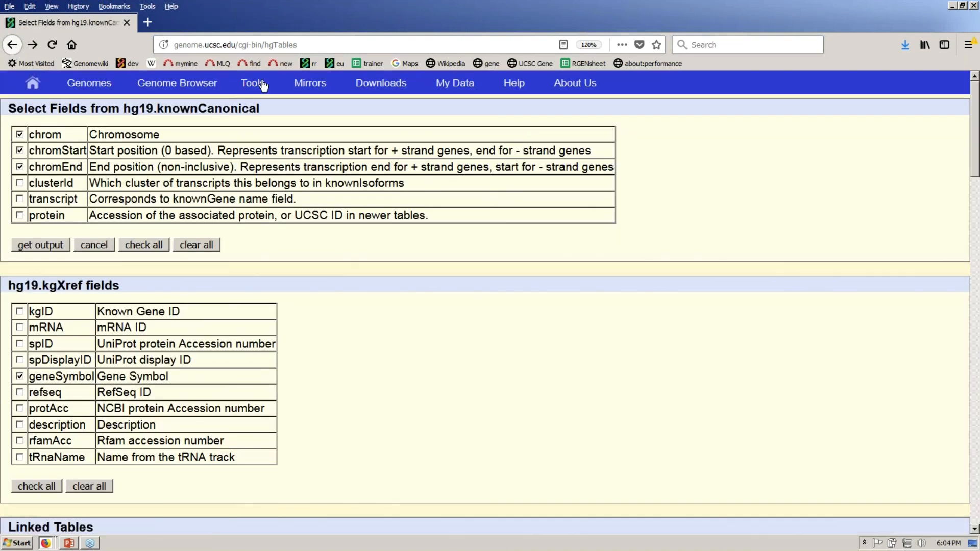
# - Generate the chrom, chromStart, chromEnd and geneSymbol text output for the five FGF genes
pyautogui.moveTo(262, 85)
pyautogui.click(263, 127)
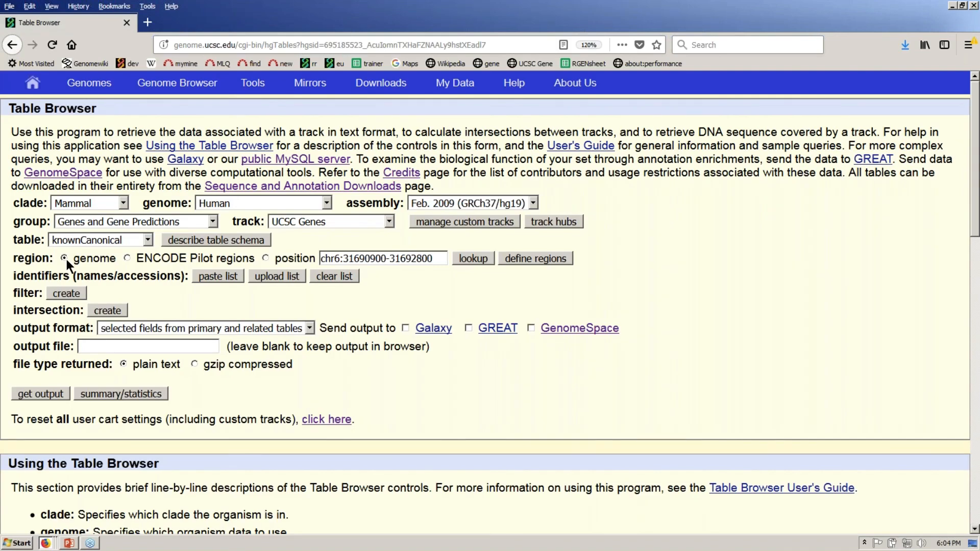
pyautogui.click(53, 397)
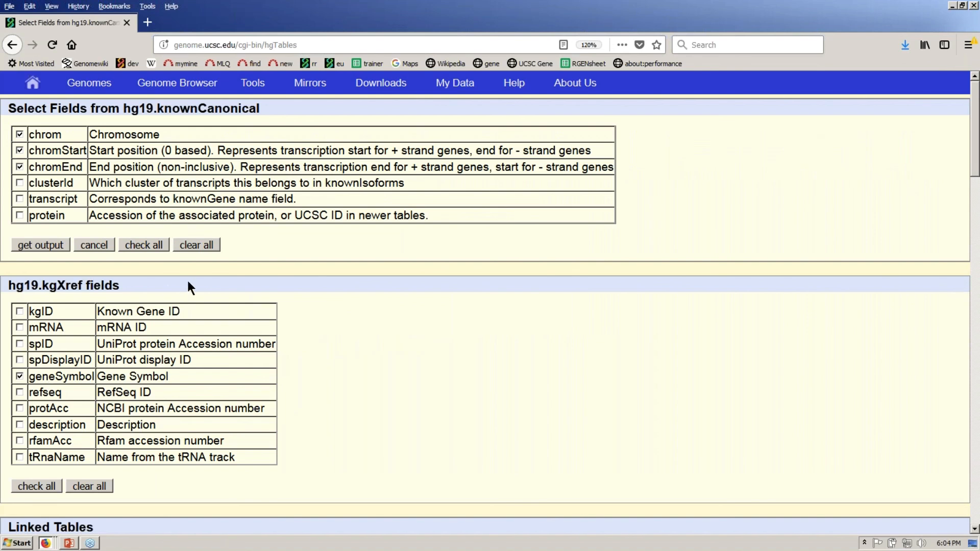
pyautogui.click(57, 245)
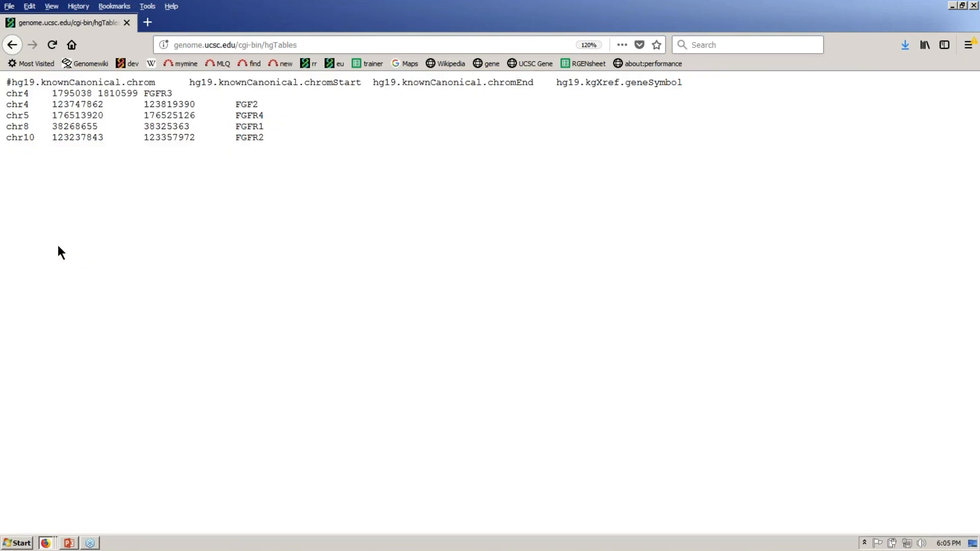
# - Select and copy the five gene-region rows from the text output
pyautogui.doubleClick(17, 93)
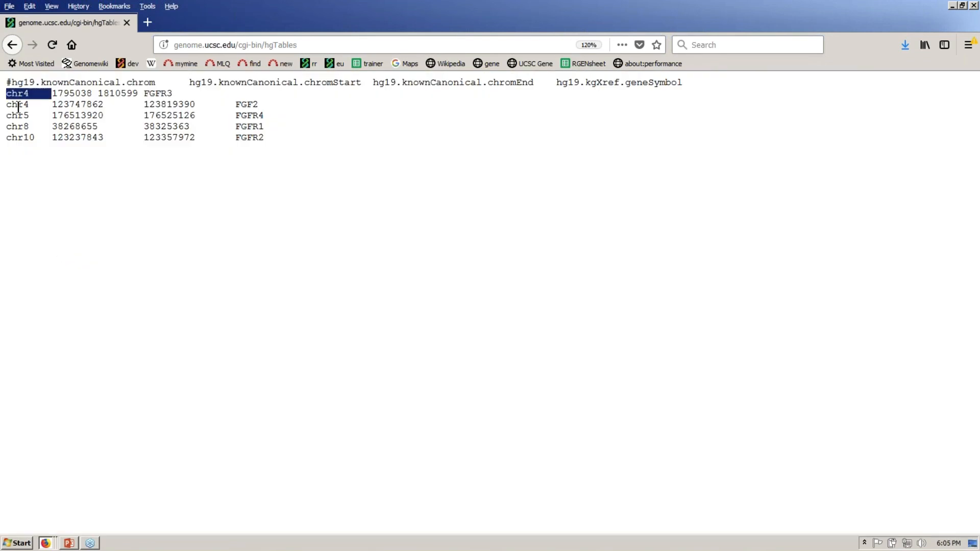
pyautogui.moveTo(7, 106); pyautogui.dragTo(88, 94)
pyautogui.click(121, 192)
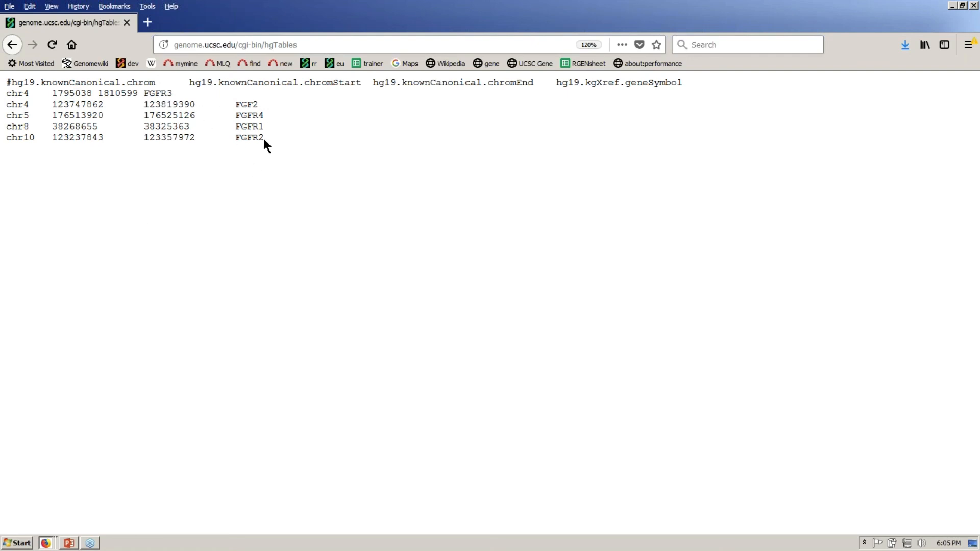
pyautogui.moveTo(263, 139)
pyautogui.mouseDown()
pyautogui.moveTo(81, 124)
pyautogui.moveTo(4, 97)
pyautogui.mouseUp()
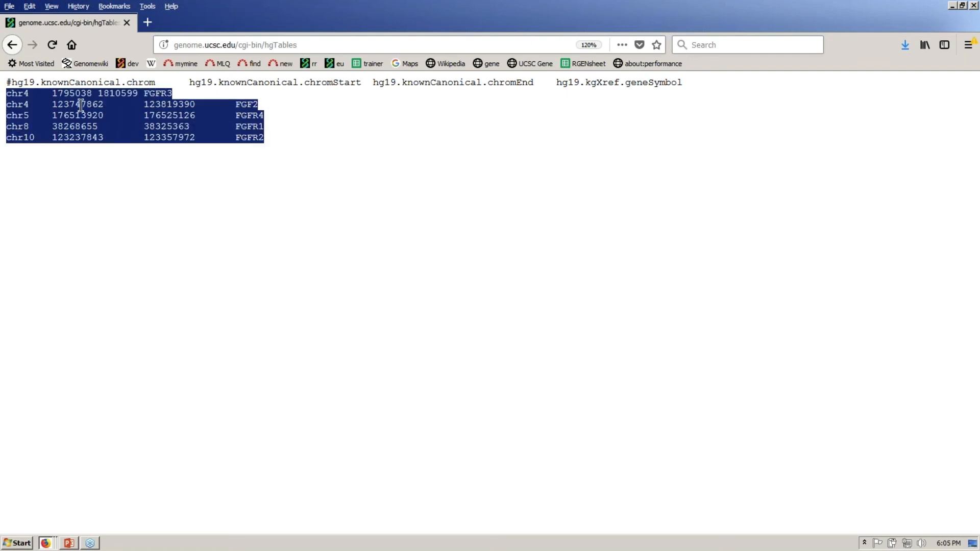
pyautogui.rightClick(20, 101)
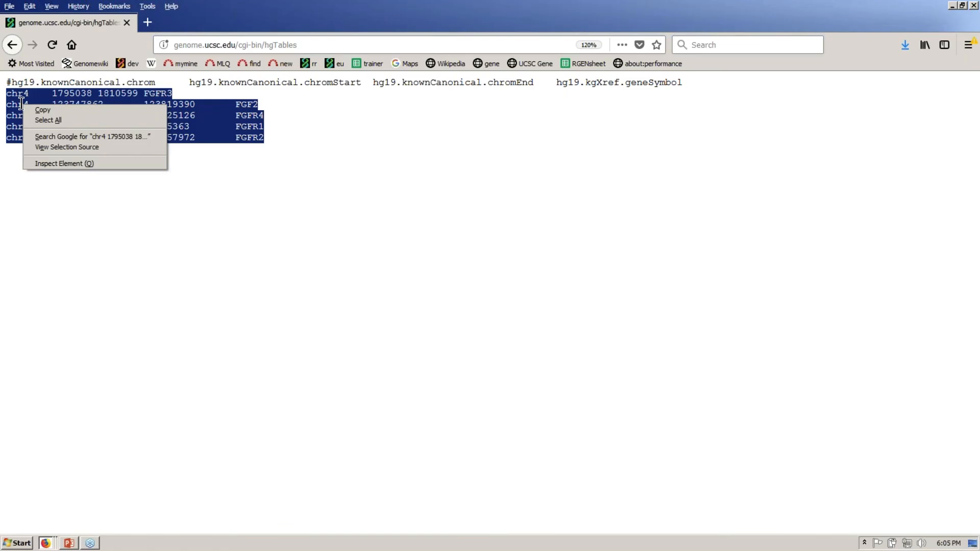
pyautogui.click(56, 112)
# - Return to the Select Fields page for hg19.knownCanonical
pyautogui.hotkey('alt', 'Tab')
pyautogui.hotkey('alt', 'Tab')
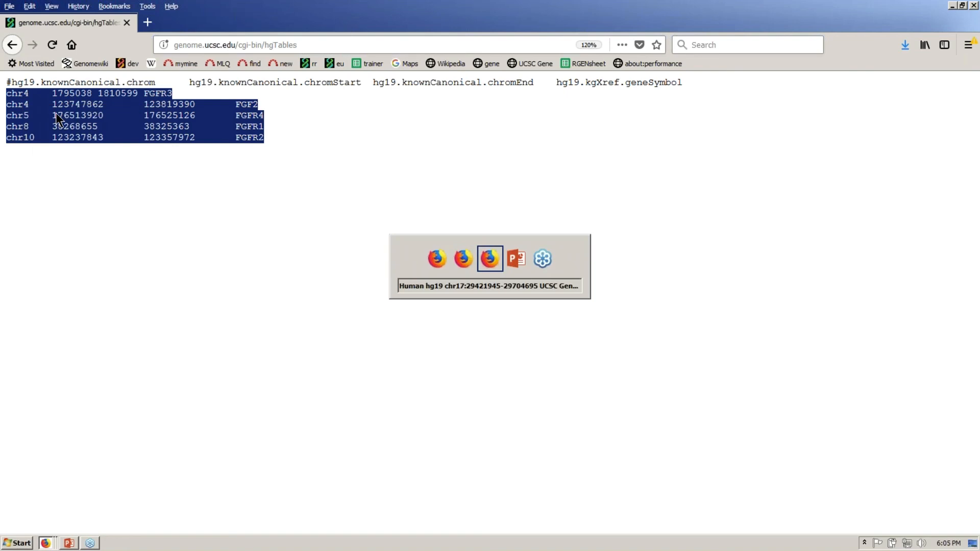
pyautogui.hotkey('alt', 'Tab')
pyautogui.hotkey('alt', 'Tab')
pyautogui.hotkey('alt', 'Tab')
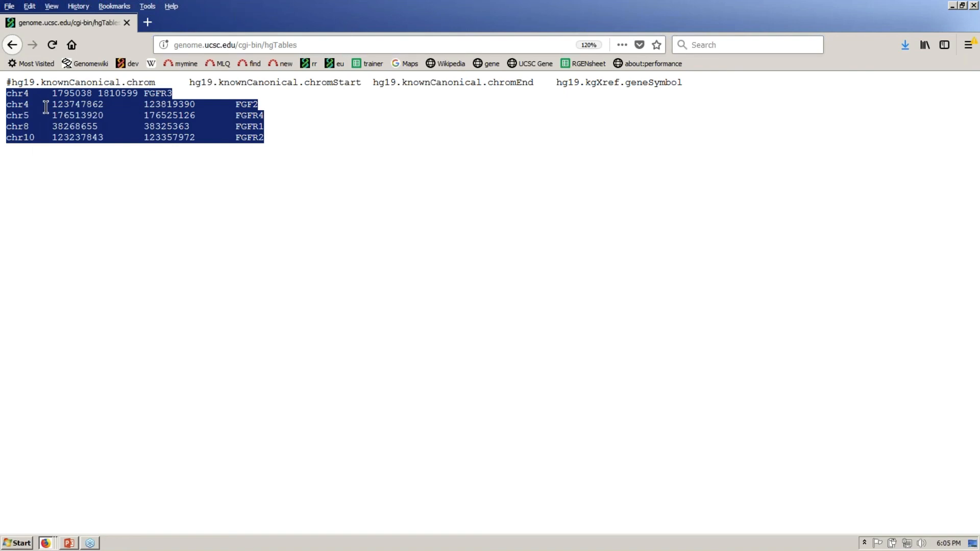
pyautogui.click(13, 46)
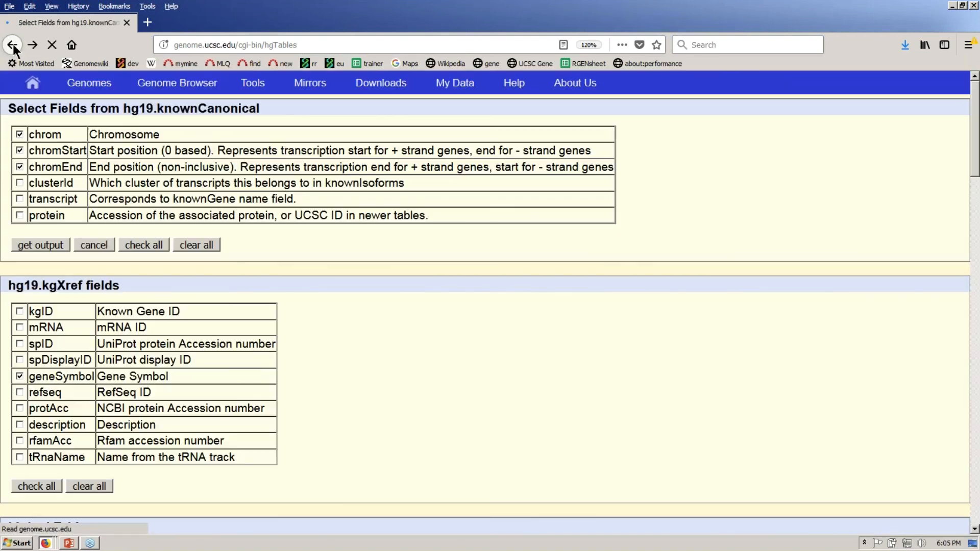
# - Return to the hg19 Genome Browser view and open the Configure Multi-Region View dialog
pyautogui.click(201, 88)
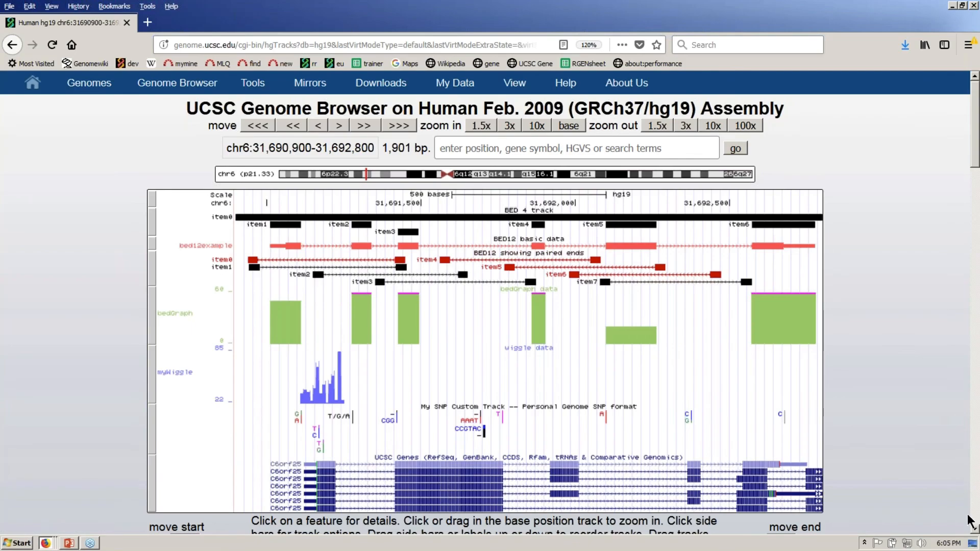
pyautogui.click(974, 530)
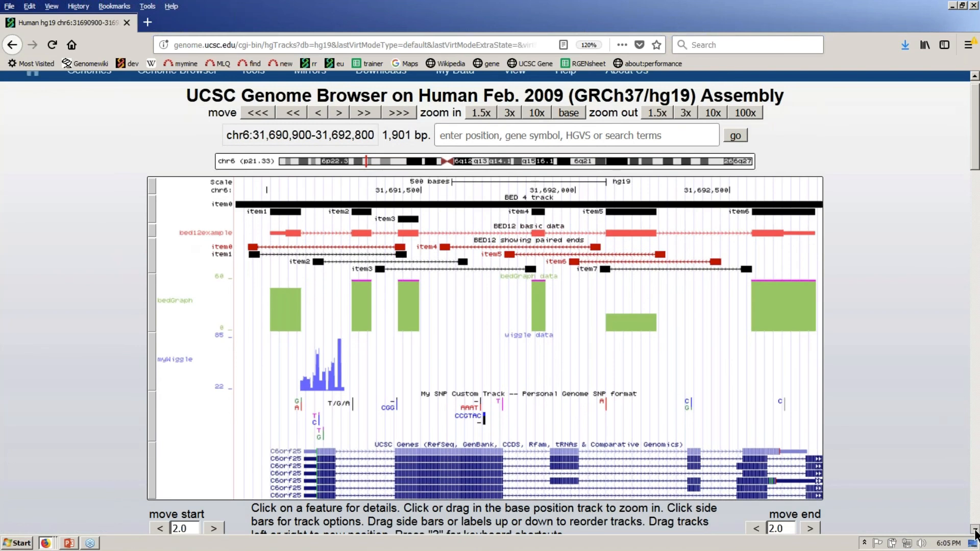
pyautogui.scroll(-3, 942, 490)
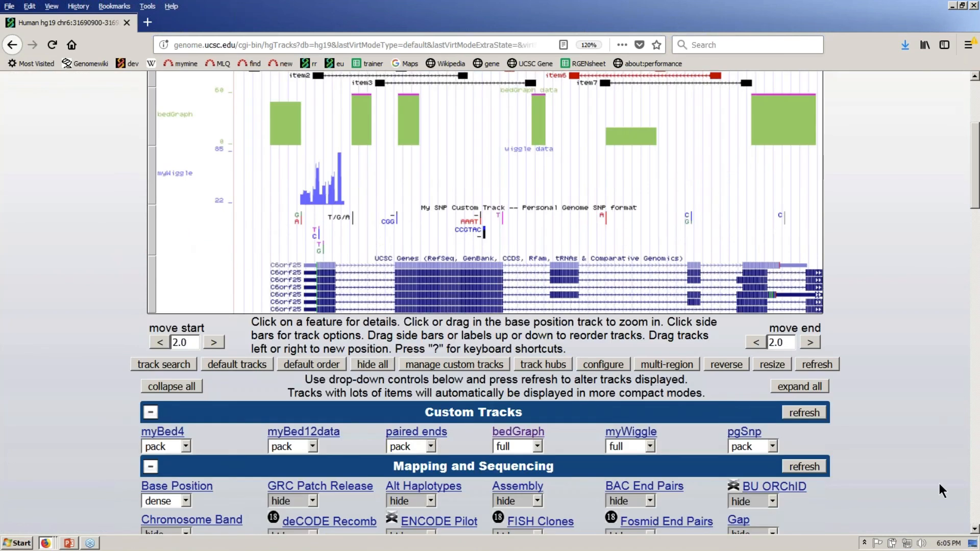
pyautogui.click(680, 365)
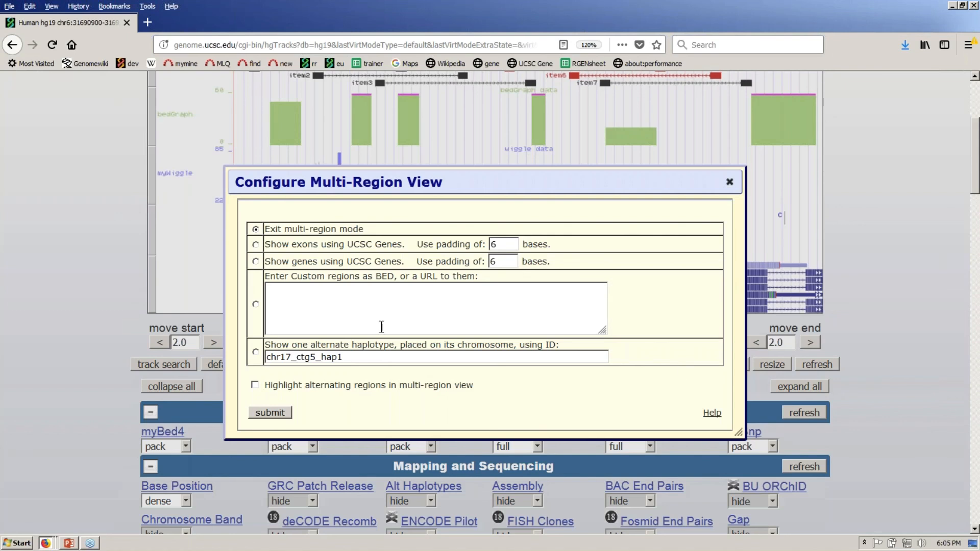
# - Paste the copied FGF2/FGFR1-4 gene region lines as custom BED regions
pyautogui.click(256, 304)
pyautogui.click(321, 304)
pyautogui.hotkey('ctrl', 'v')
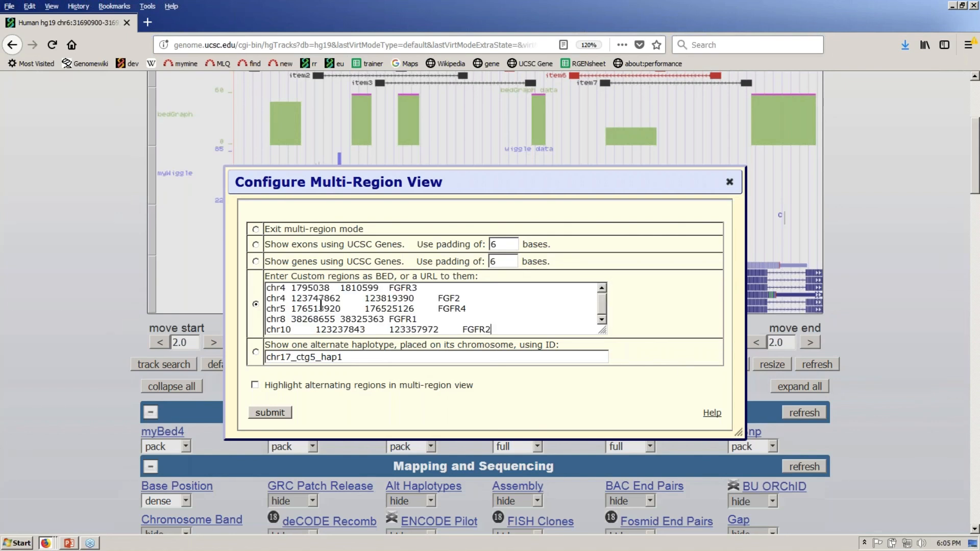
# - Move the FGF2 line to the top of the region list and apply the multi-region view
pyautogui.click(546, 314)
pyautogui.press('Up')
pyautogui.press('Up')
pyautogui.hotkey('shift', 'Up')
pyautogui.press('BackSpace')
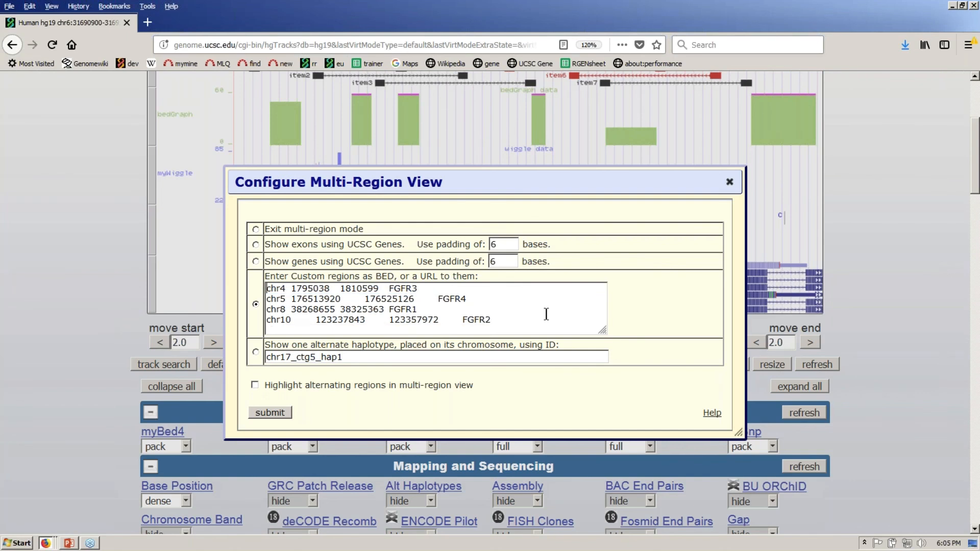
pyautogui.hotkey('ctrl', 'v')
pyautogui.press('Return')
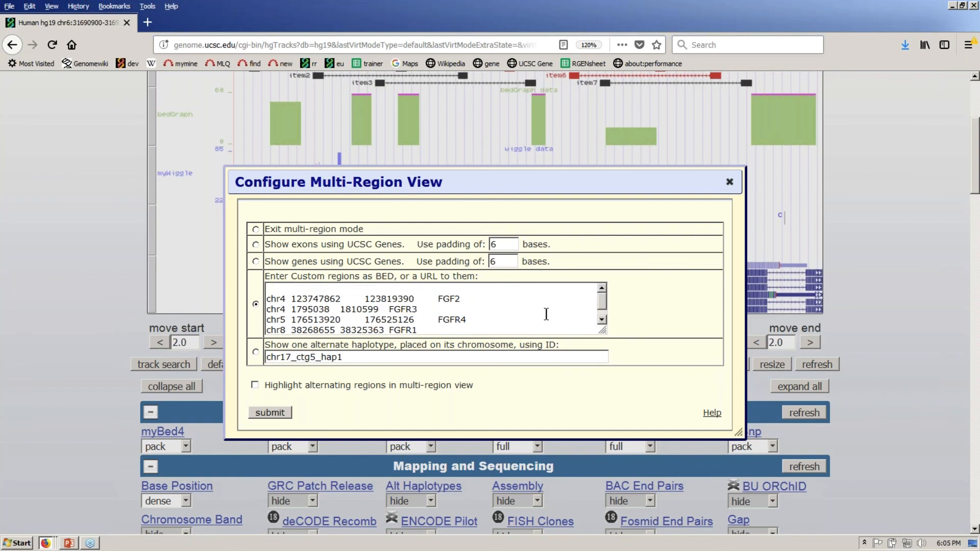
pyautogui.press('Delete')
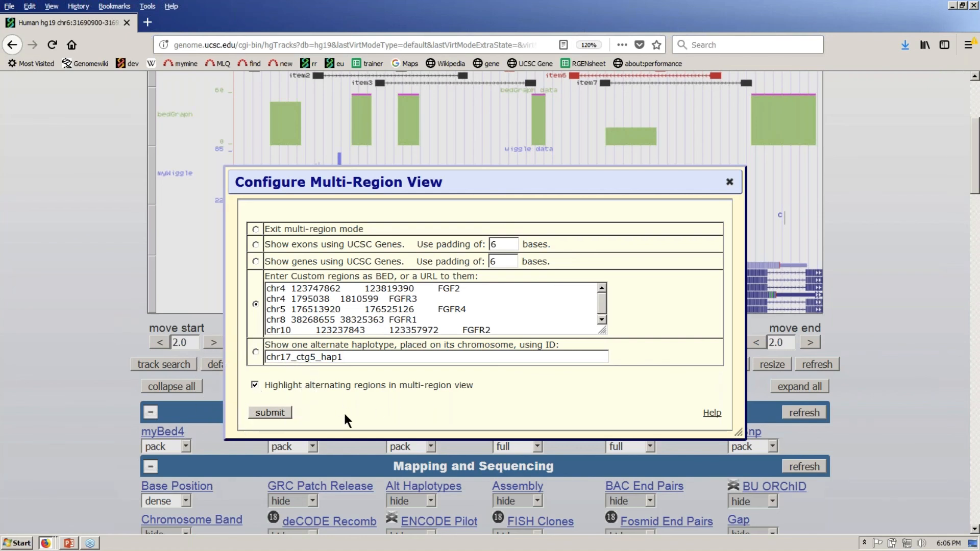
pyautogui.click(274, 412)
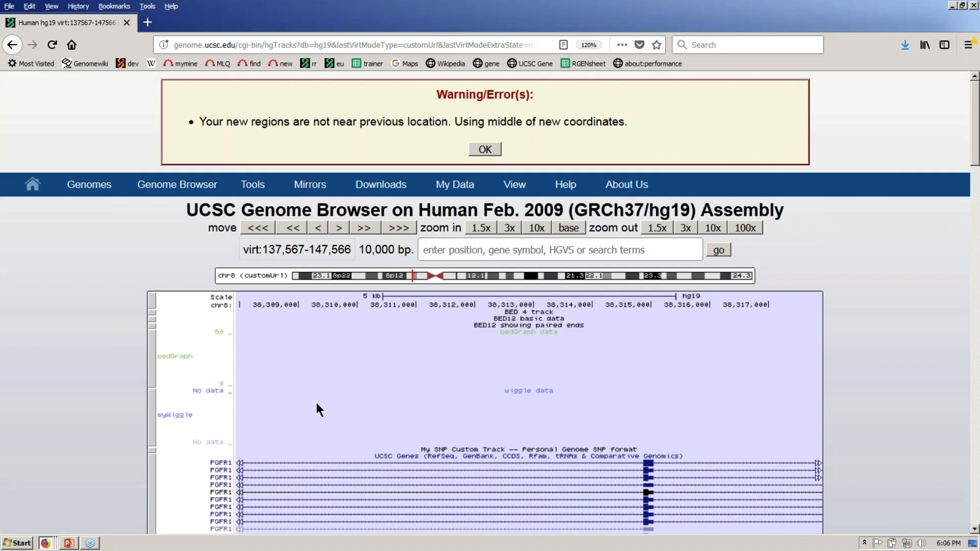
# - Dismiss the regions warning, remove the bedGraph custom track, and go to Manage Custom Tracks
pyautogui.doubleClick(387, 250)
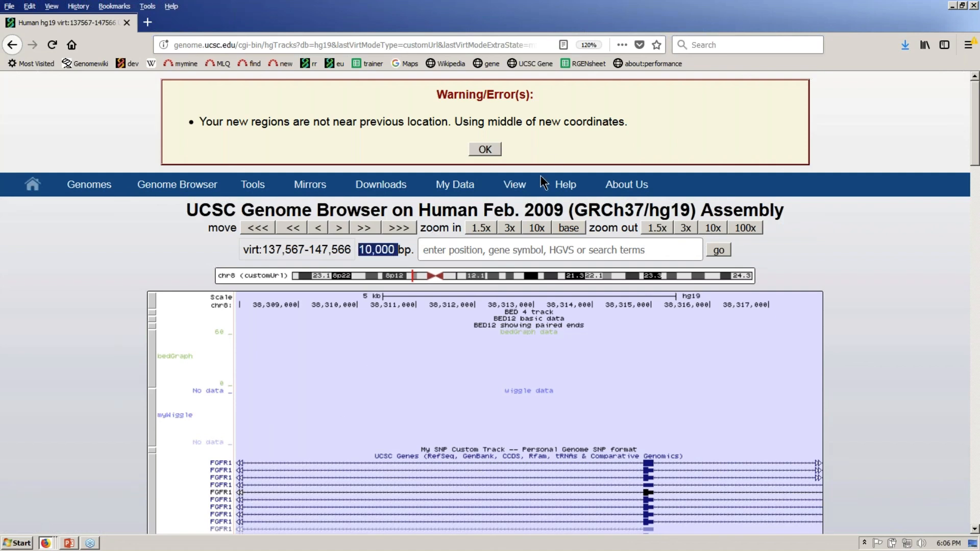
pyautogui.click(486, 148)
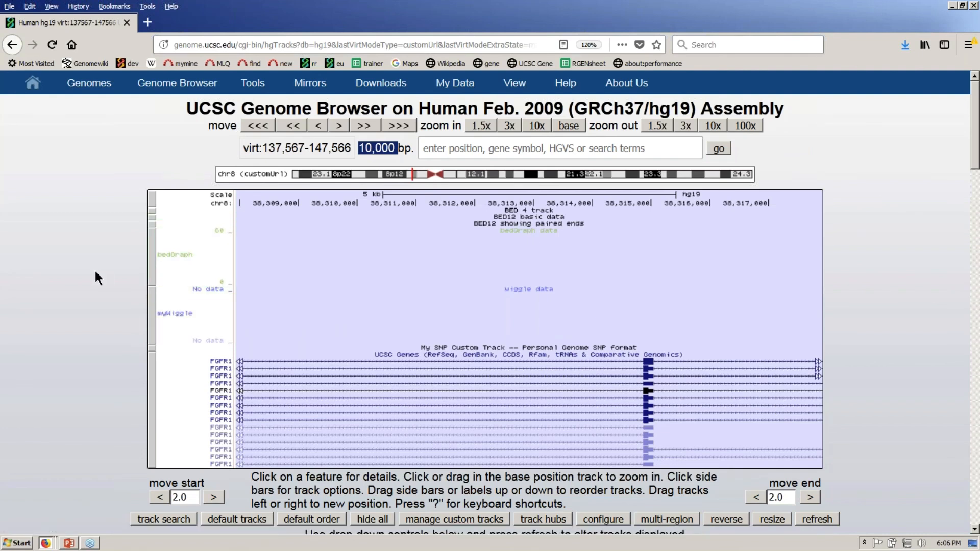
pyautogui.click(154, 261)
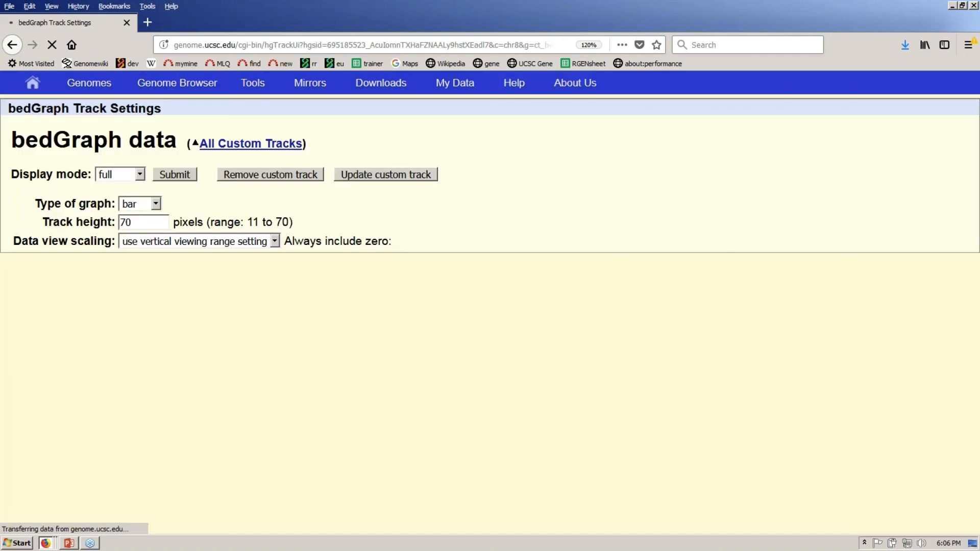
pyautogui.click(310, 175)
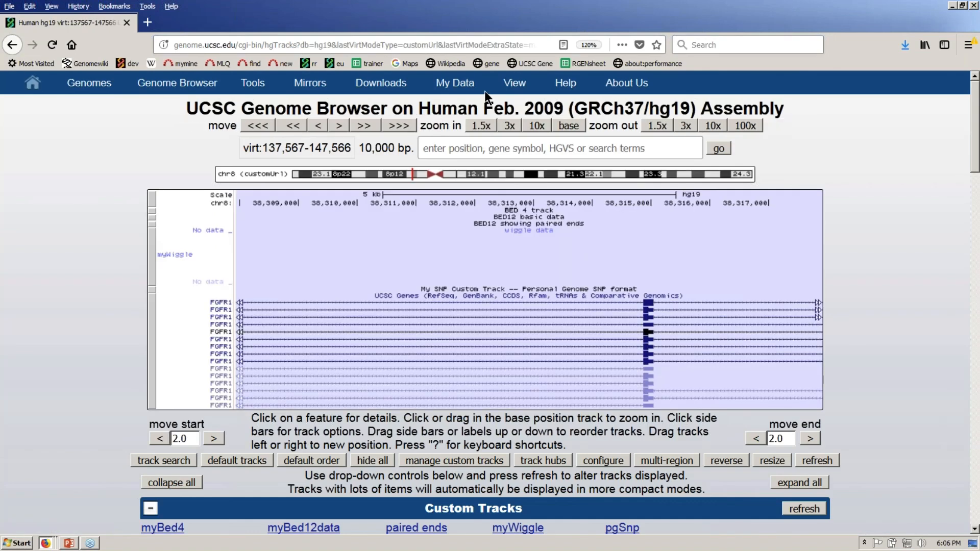
pyautogui.moveTo(485, 90)
pyautogui.click(500, 165)
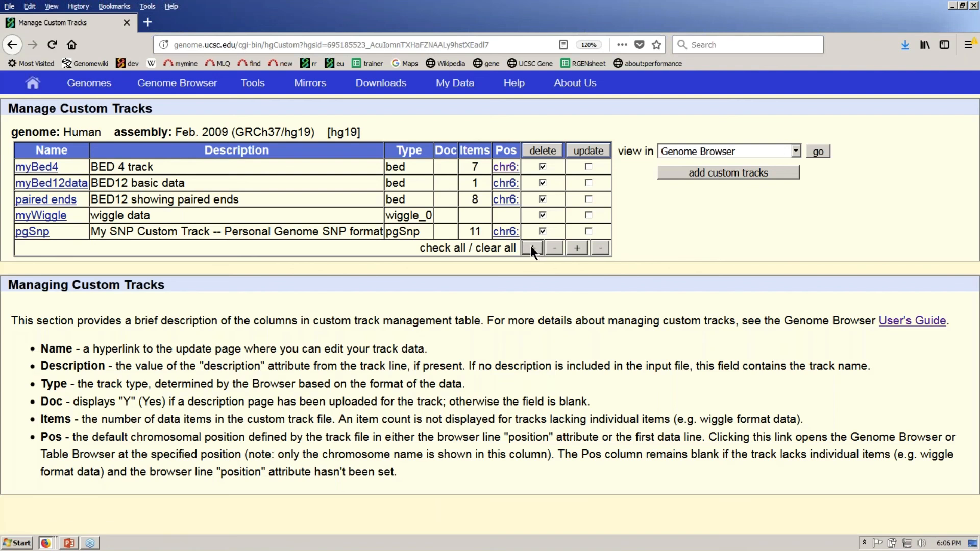
# - Delete all five checked custom tracks and return to the FGFR1 multi-region browser view
pyautogui.click(544, 151)
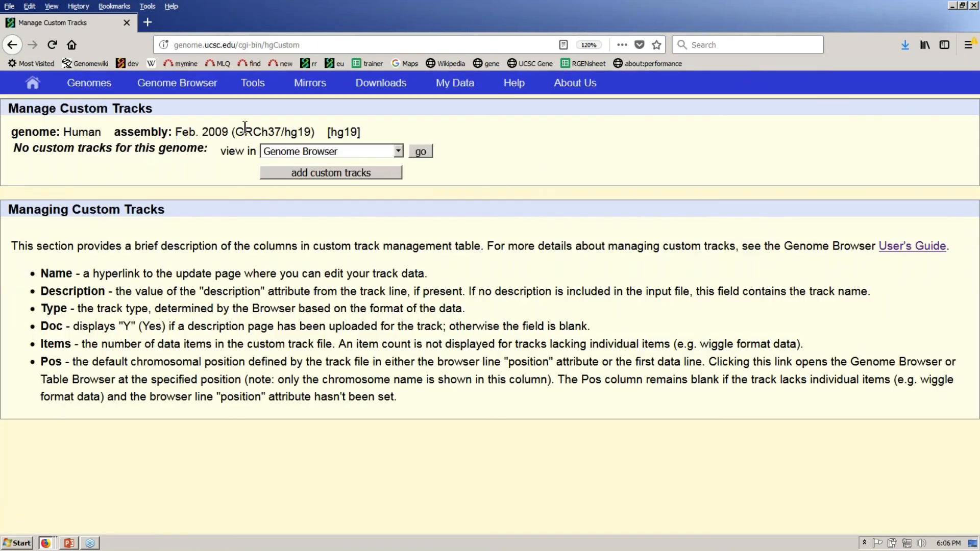
pyautogui.click(213, 85)
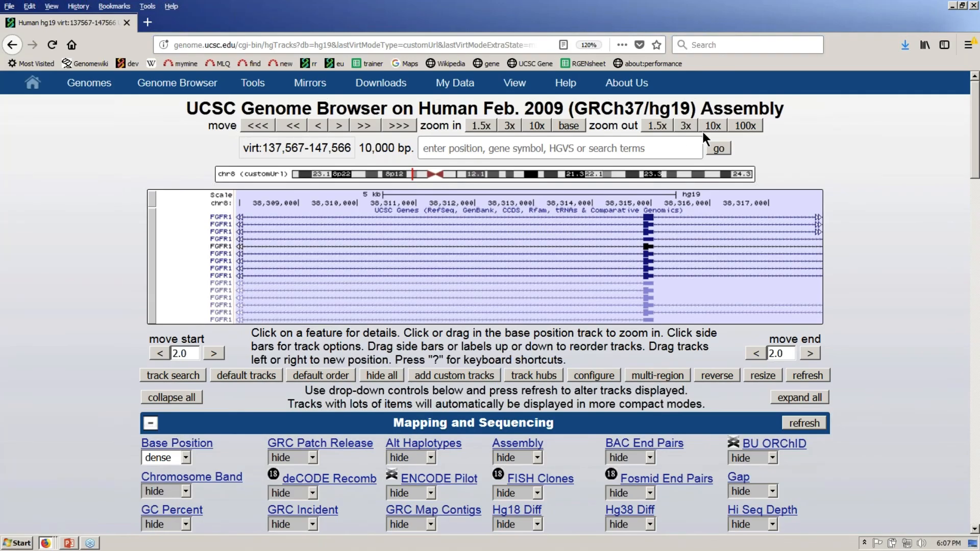
# - Zoom out 100x to span virt:1-275,132, check the region ranges, and resize the image to full width
pyautogui.click(746, 126)
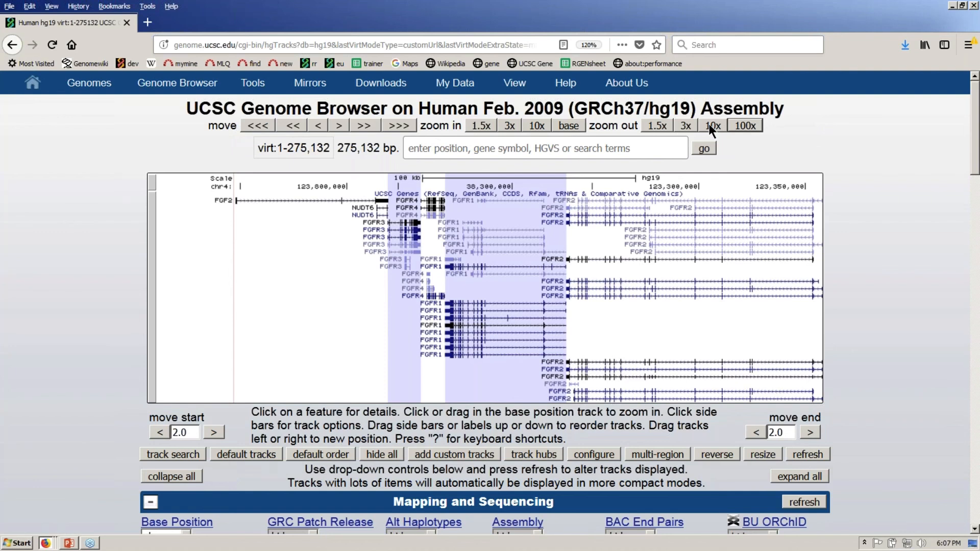
pyautogui.click(339, 147)
pyautogui.moveTo(339, 146); pyautogui.dragTo(386, 145)
pyautogui.moveTo(258, 148); pyautogui.dragTo(326, 151)
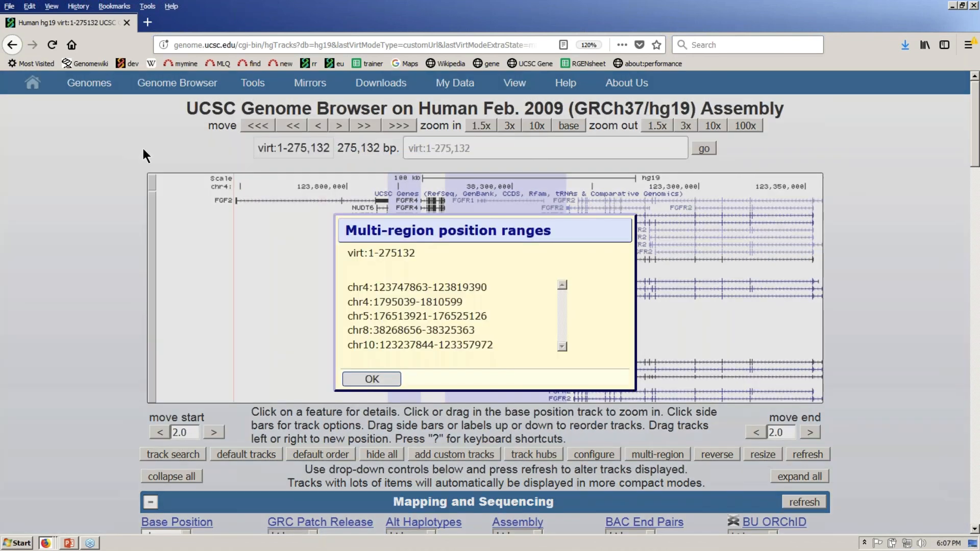
pyautogui.click(372, 378)
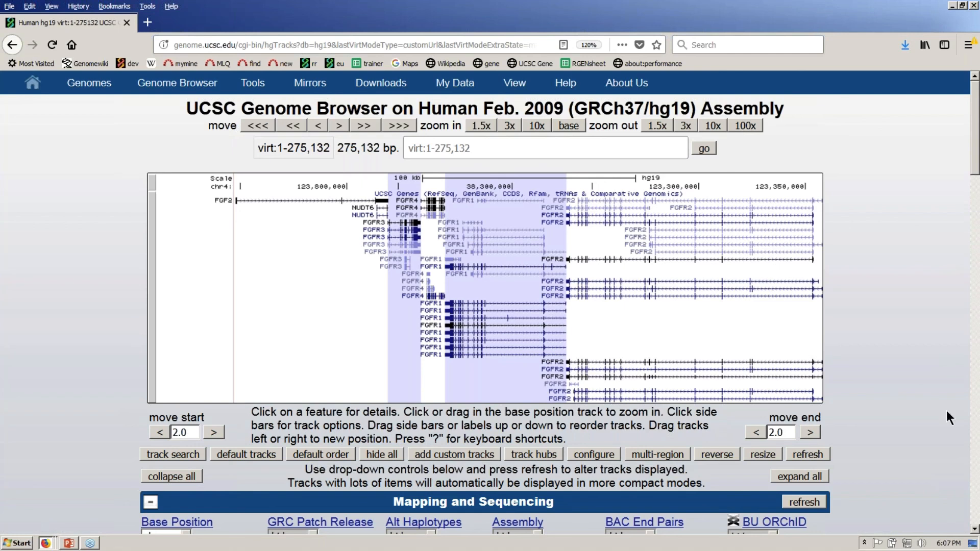
pyautogui.click(769, 455)
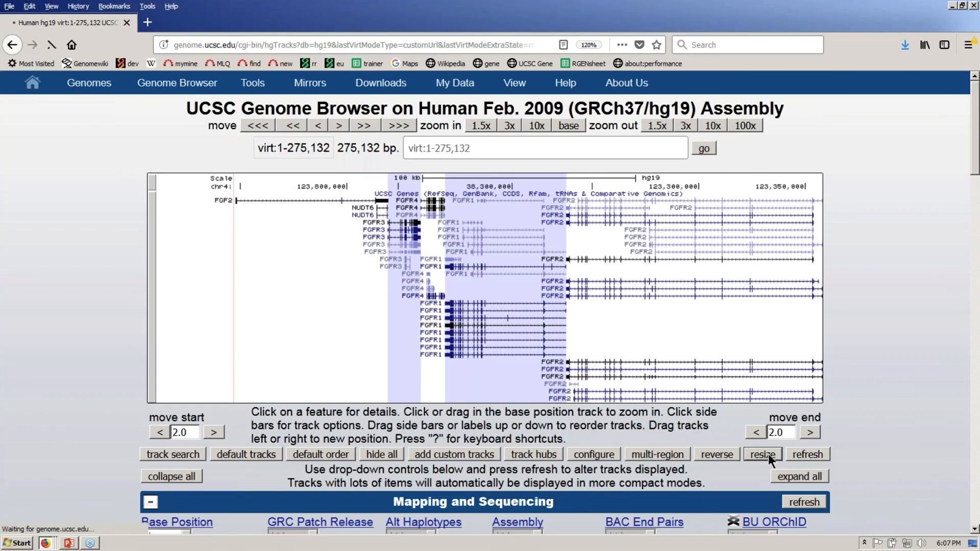
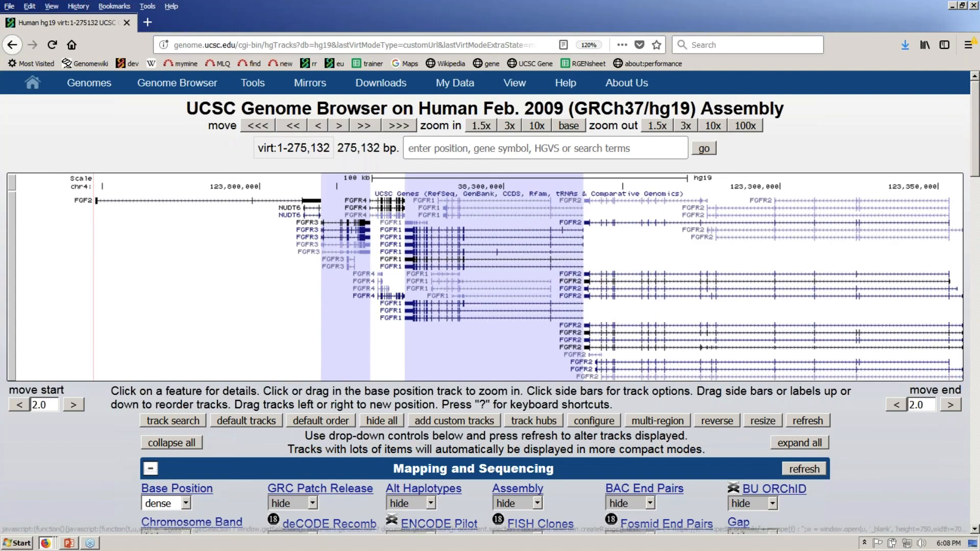
# - Go to the My Sessions page and scroll down to the Restore Settings form
pyautogui.click(469, 73)
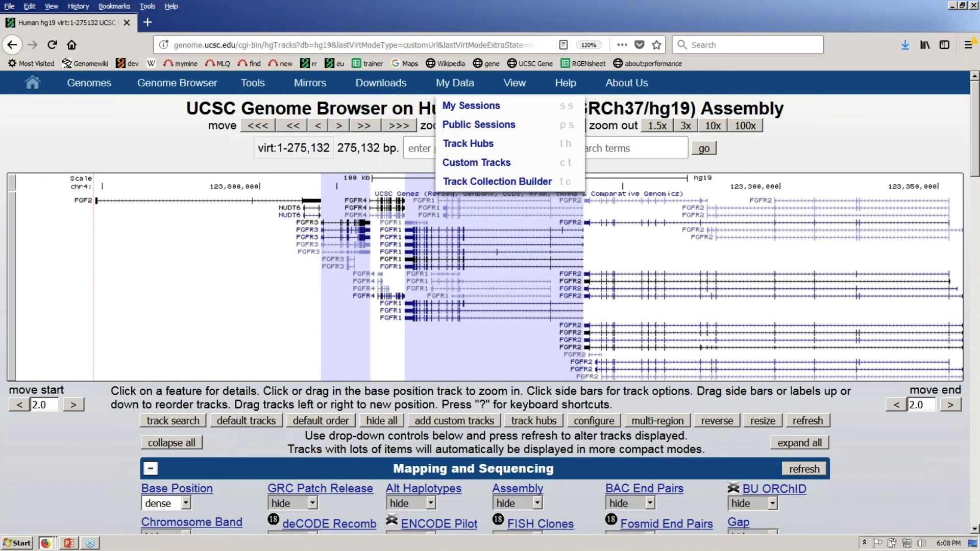
pyautogui.click(477, 107)
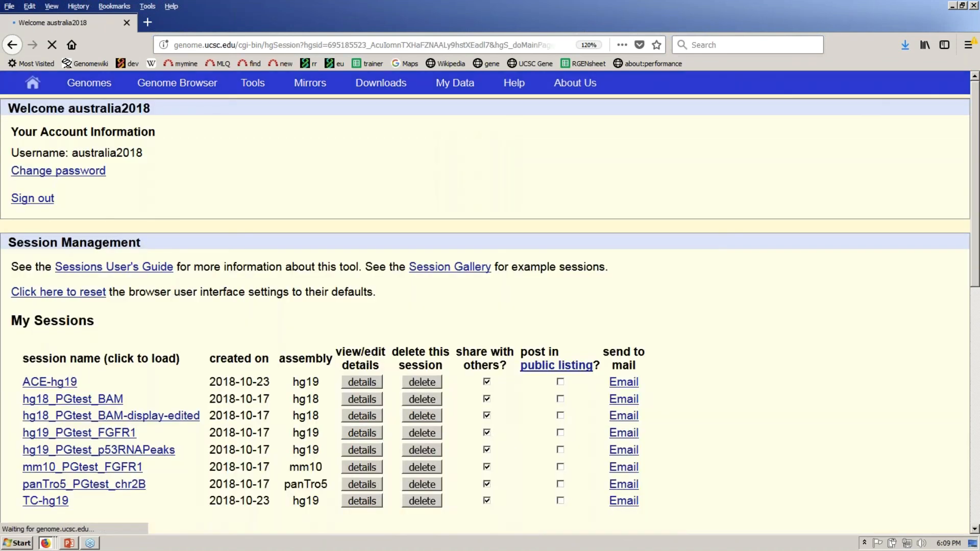
pyautogui.scroll(-3, 490, 307)
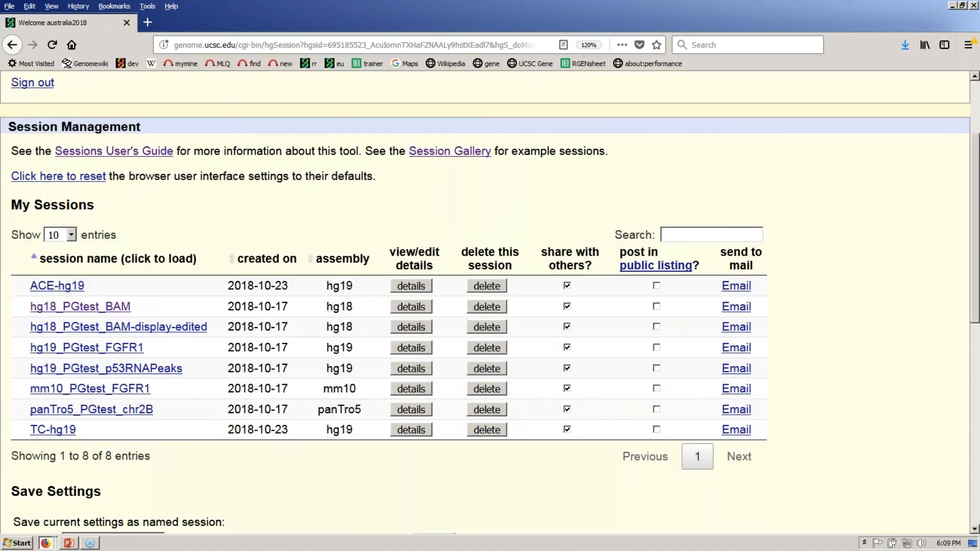
pyautogui.scroll(-3, 490, 306)
pyautogui.scroll(-3, 490, 306)
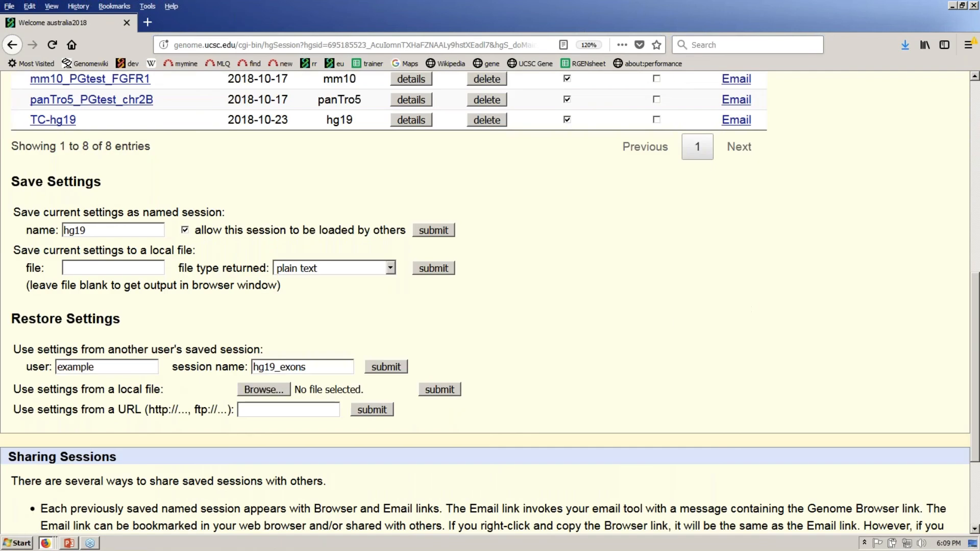
pyautogui.scroll(-2, 2, 206)
pyautogui.scroll(-1, 3, 207)
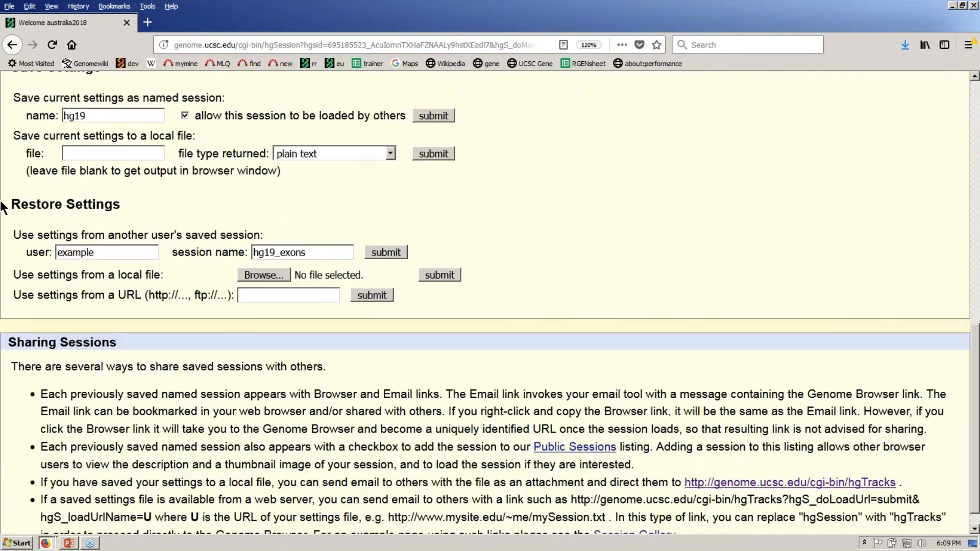
# - Change the session name to hg19_collections and try loading it
pyautogui.moveTo(98, 253); pyautogui.dragTo(29, 248)
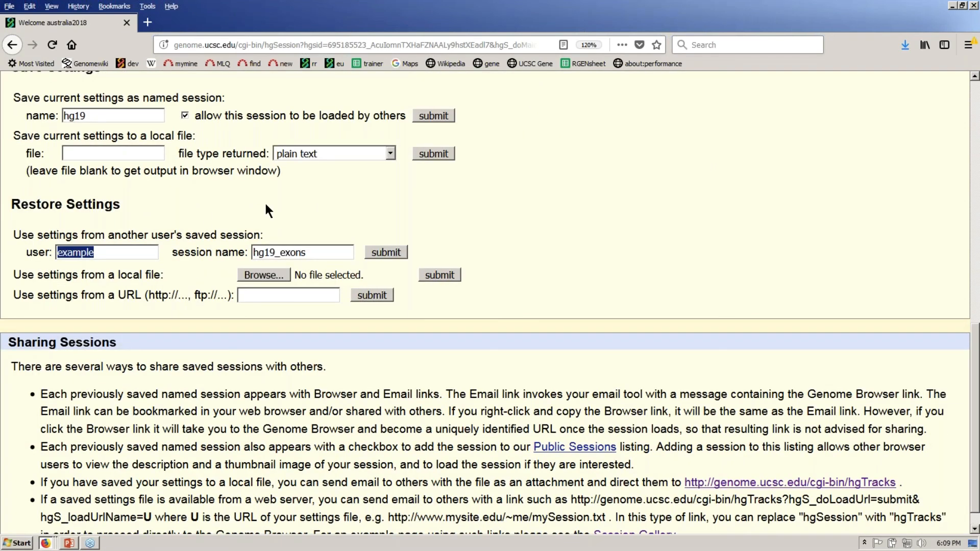
pyautogui.moveTo(279, 251); pyautogui.dragTo(309, 251)
pyautogui.write('c')
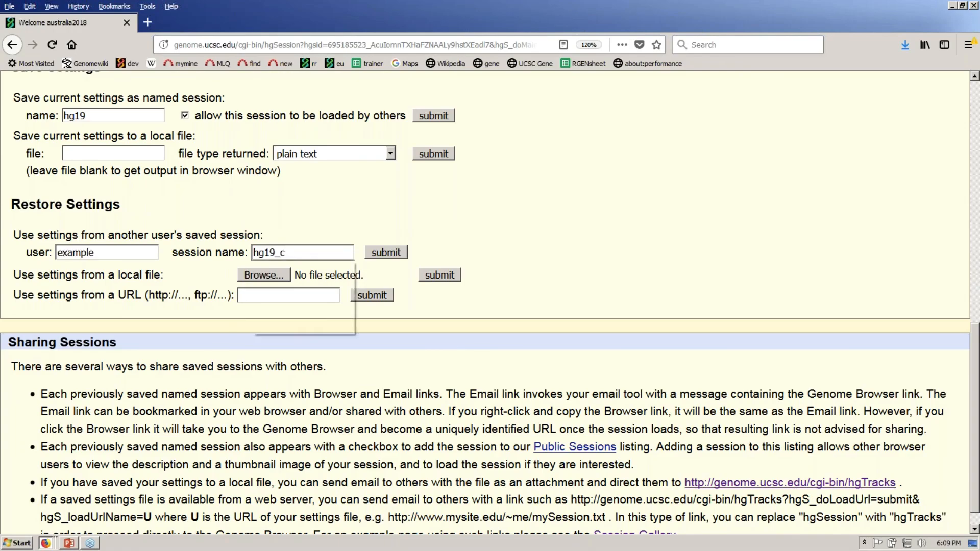
pyautogui.write('ollections')
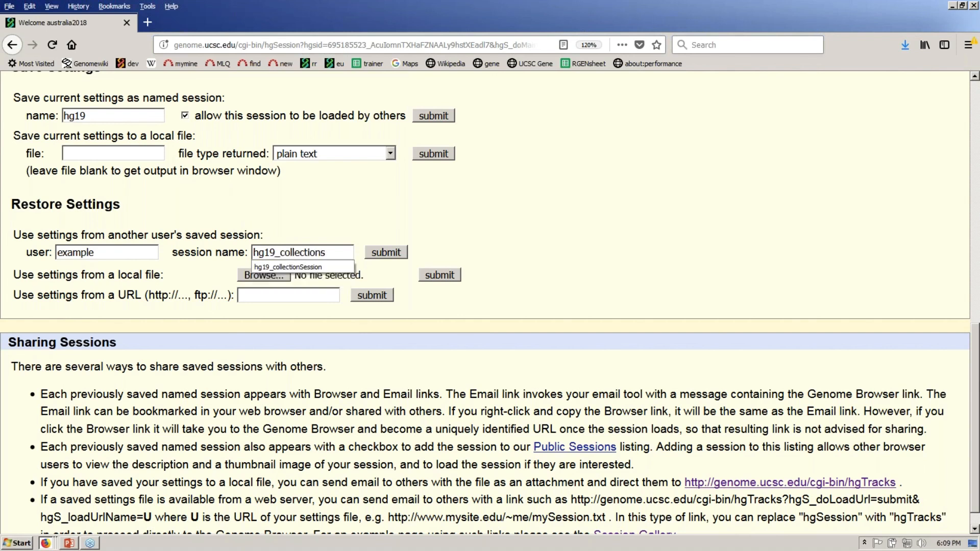
pyautogui.click(485, 204)
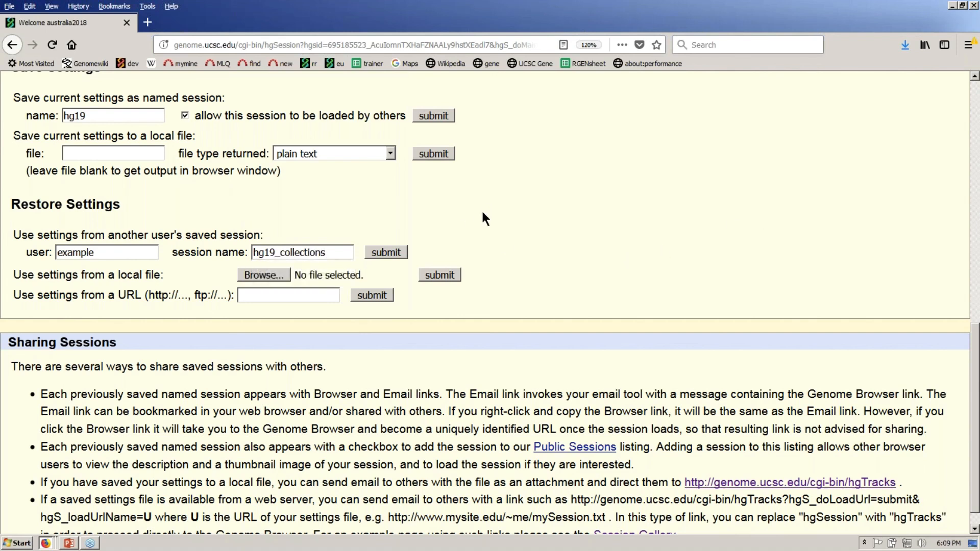
pyautogui.click(393, 251)
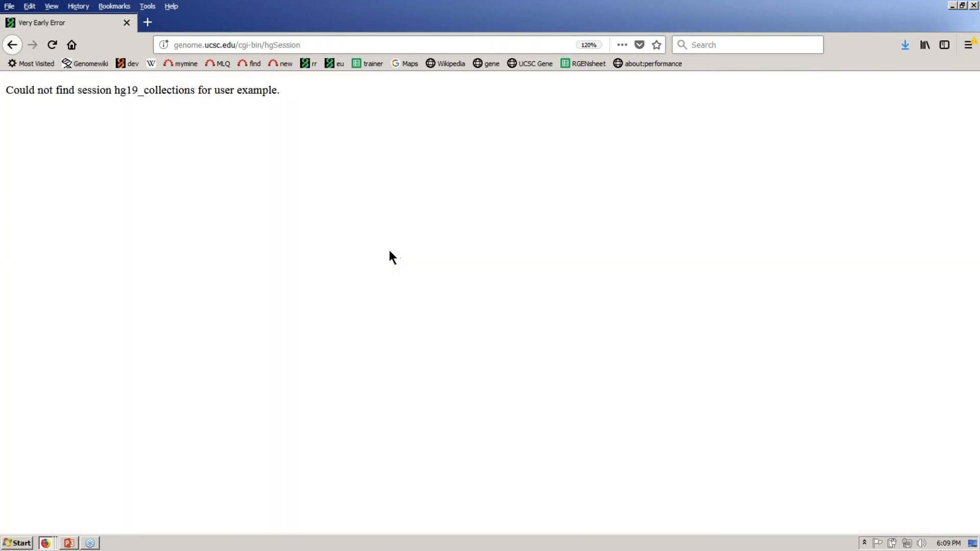
# - Correct the session name to hg19_collection and load that session
pyautogui.click(12, 45)
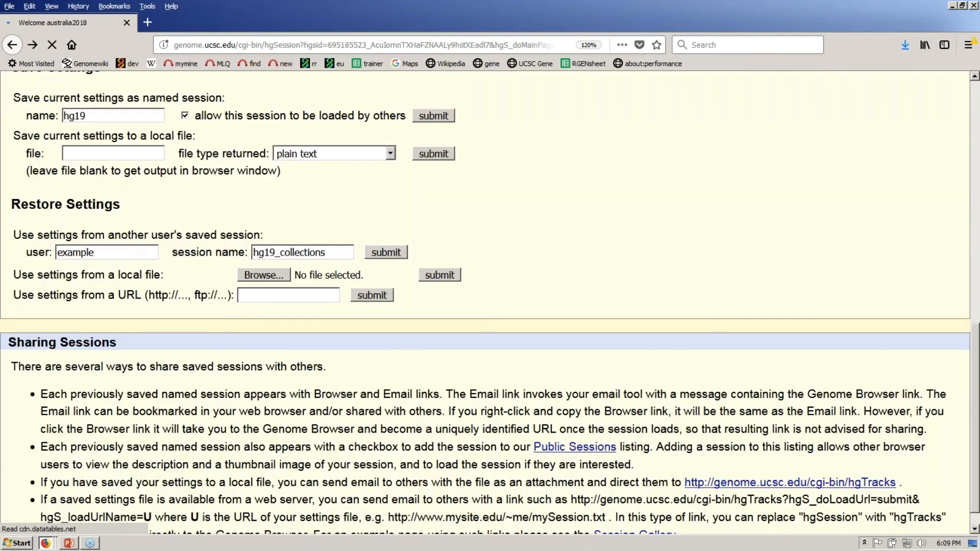
pyautogui.click(347, 254)
pyautogui.press('BackSpace')
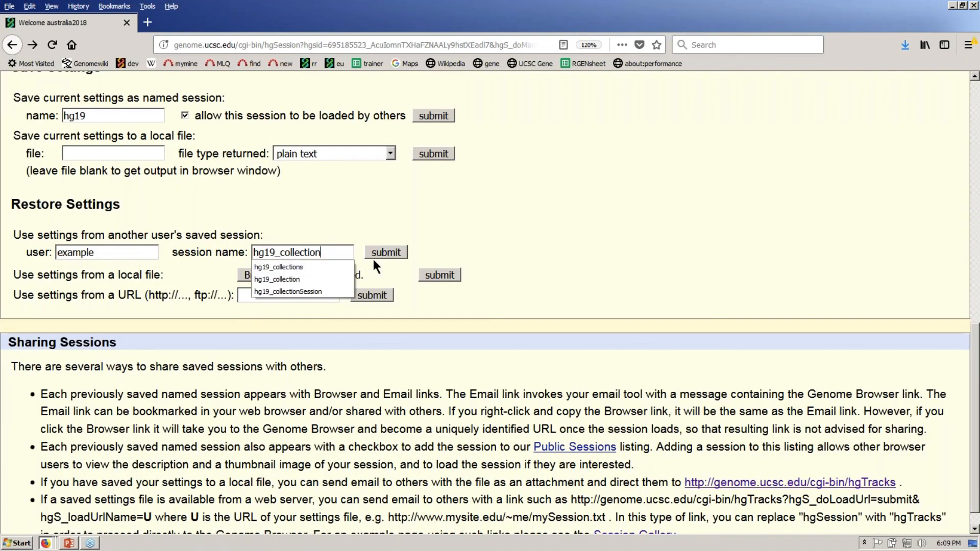
pyautogui.click(400, 253)
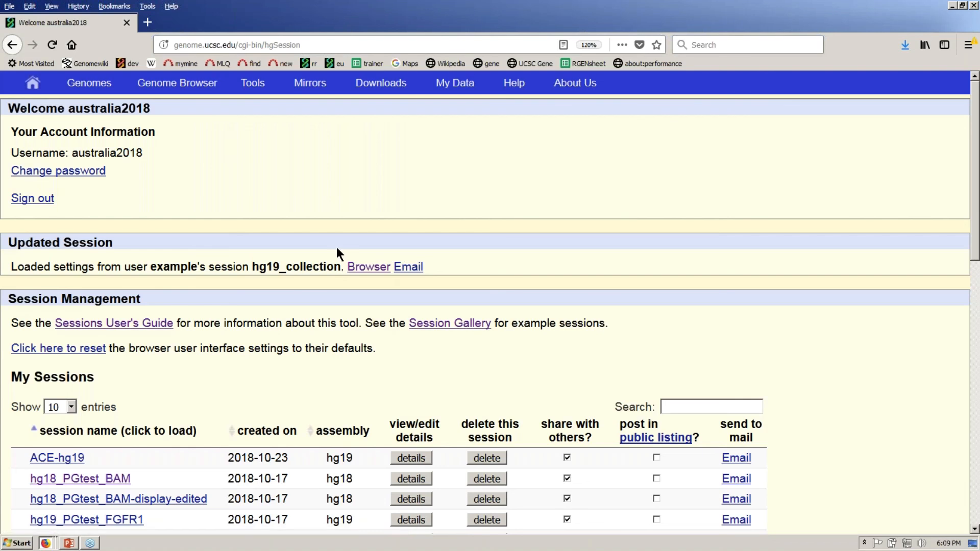
# - Open the loaded hg19_collection session in the Genome Browser at chrX:137,377,262-139,473,955
pyautogui.moveTo(340, 265); pyautogui.dragTo(266, 252)
pyautogui.click(407, 183)
pyautogui.click(380, 269)
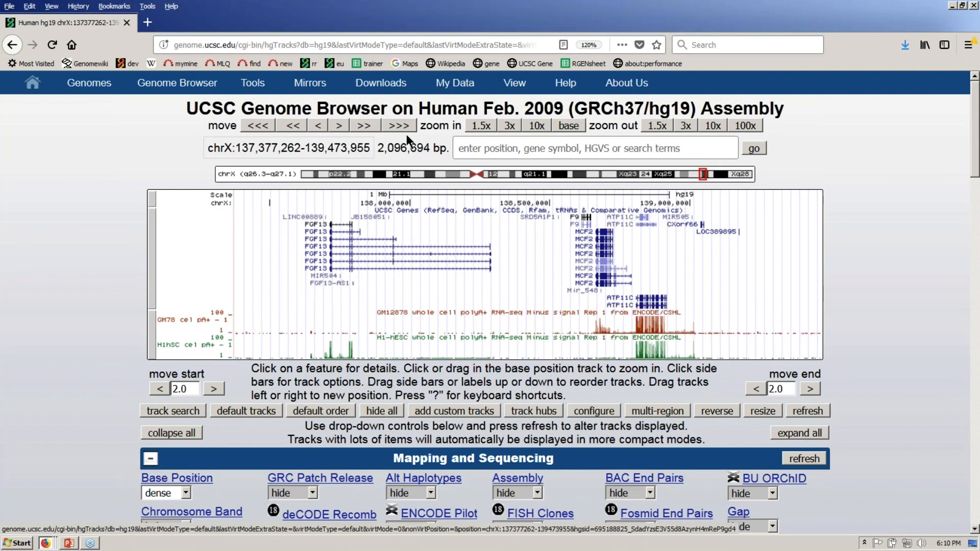
pyautogui.moveTo(455, 83)
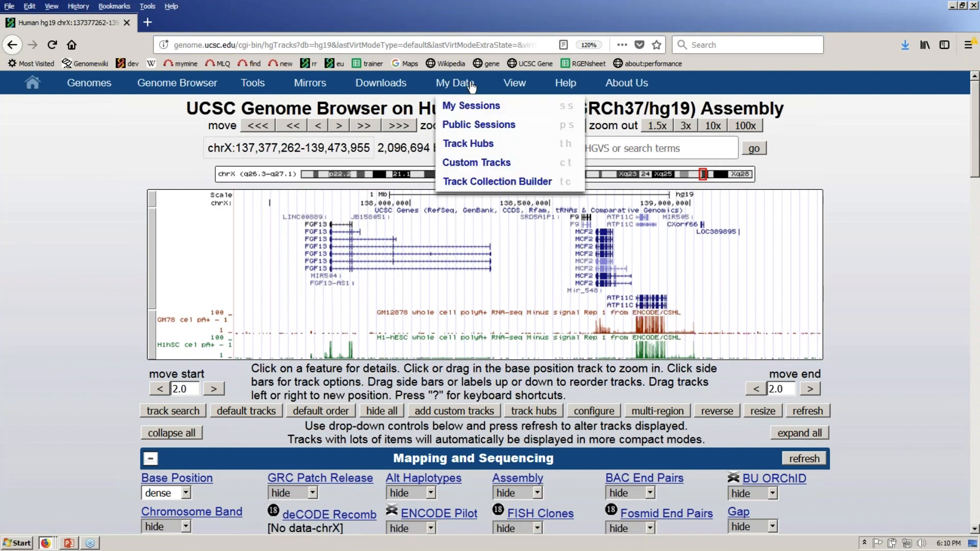
# - Open the Track Collection Builder and save a new collection under its default name
pyautogui.click(509, 186)
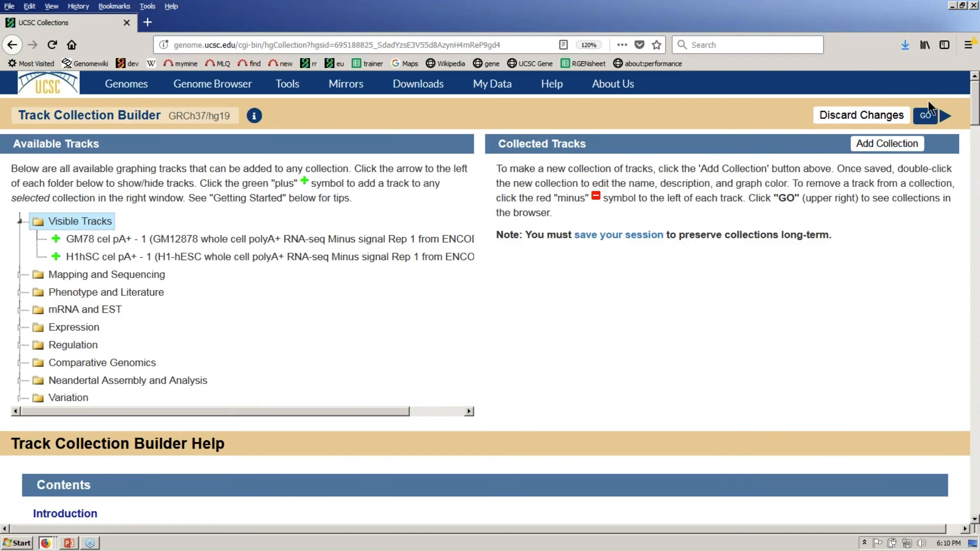
pyautogui.click(925, 232)
pyautogui.click(903, 148)
pyautogui.click(903, 147)
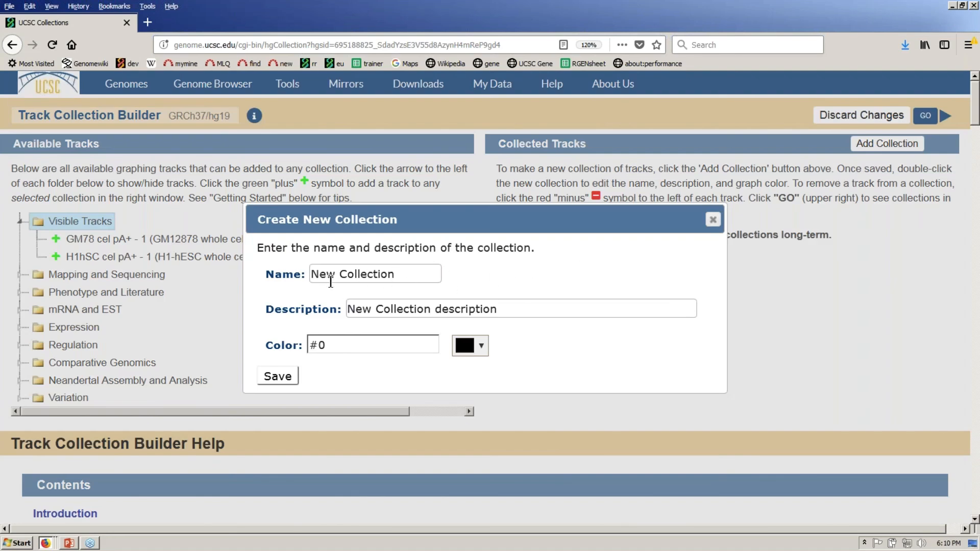
pyautogui.click(285, 378)
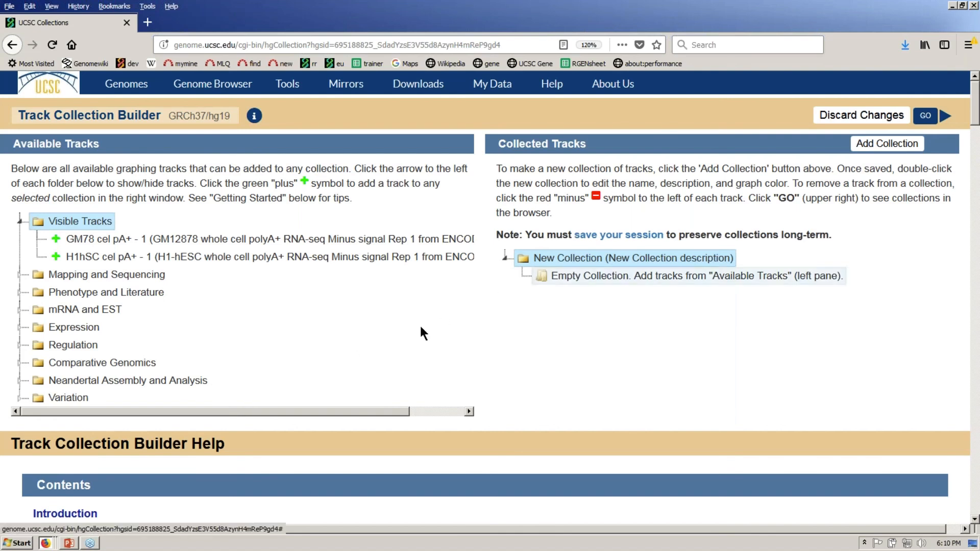
# - Add the GM78 and H1hSC signal tracks to it, cancelling a second collection
pyautogui.click(55, 238)
pyautogui.click(56, 257)
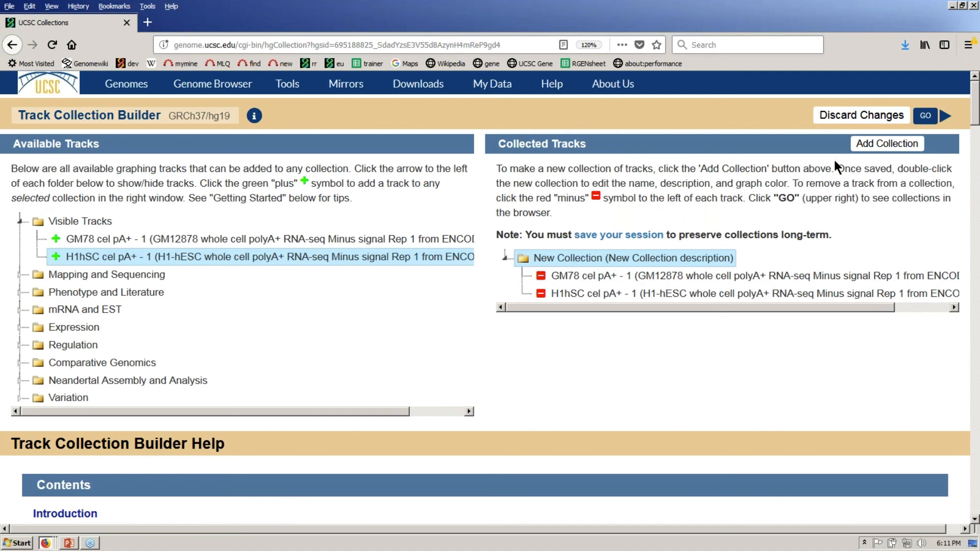
pyautogui.click(887, 146)
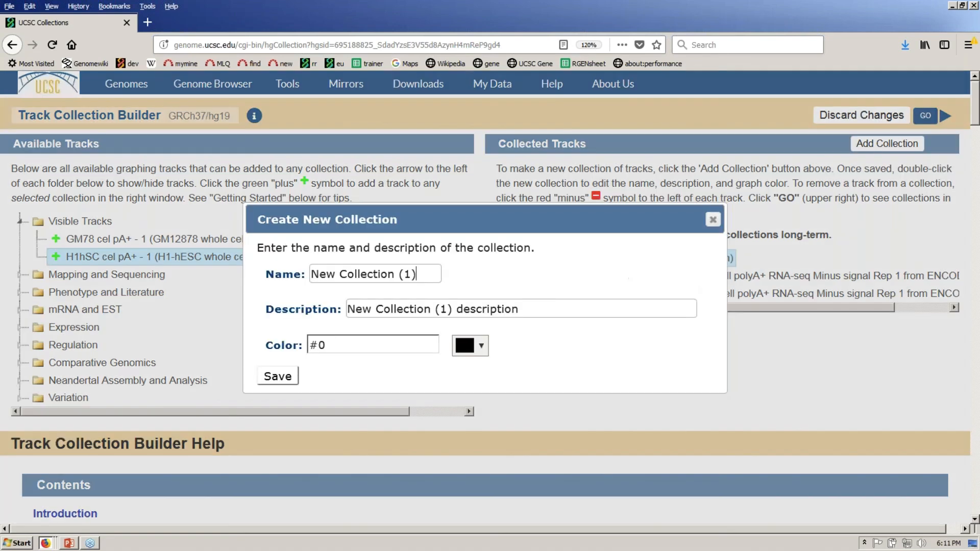
pyautogui.click(713, 220)
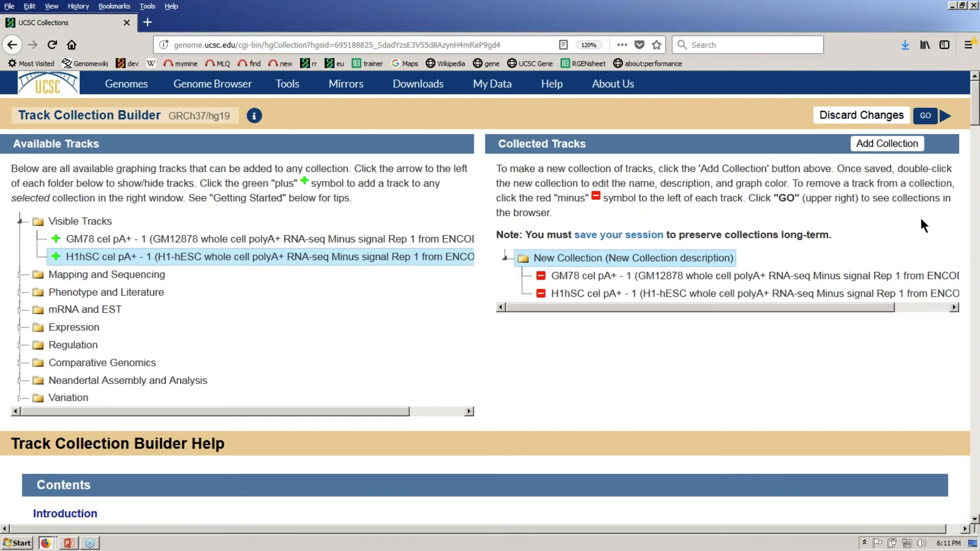
pyautogui.press('ctrl')
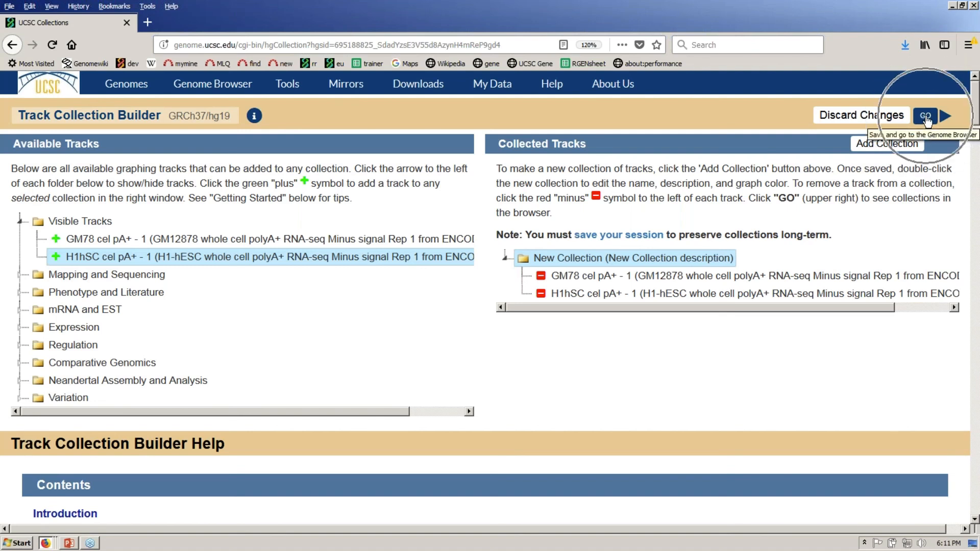
pyautogui.click(927, 121)
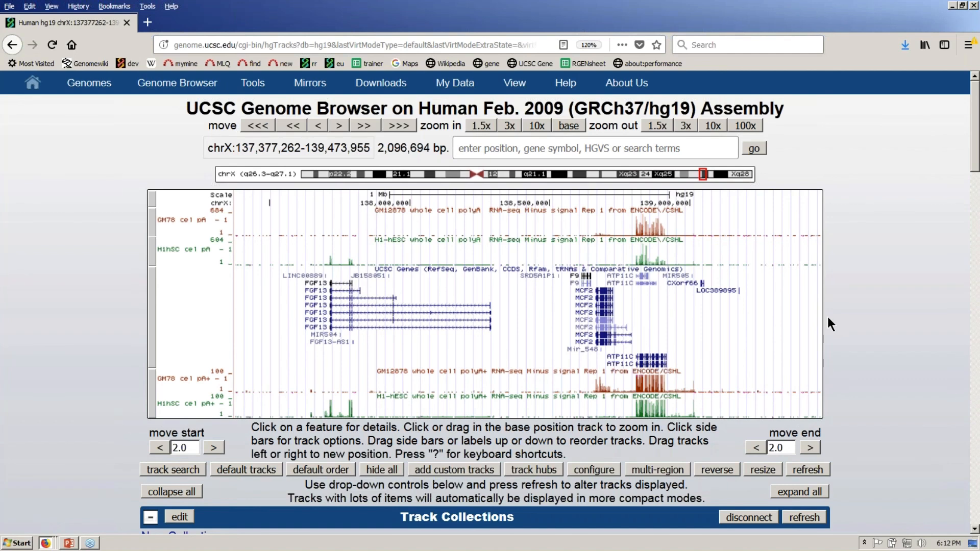
# - Display New Collection's GM78 and H1hSC minus-signal tracks above UCSC Genes in the browser
pyautogui.click(897, 161)
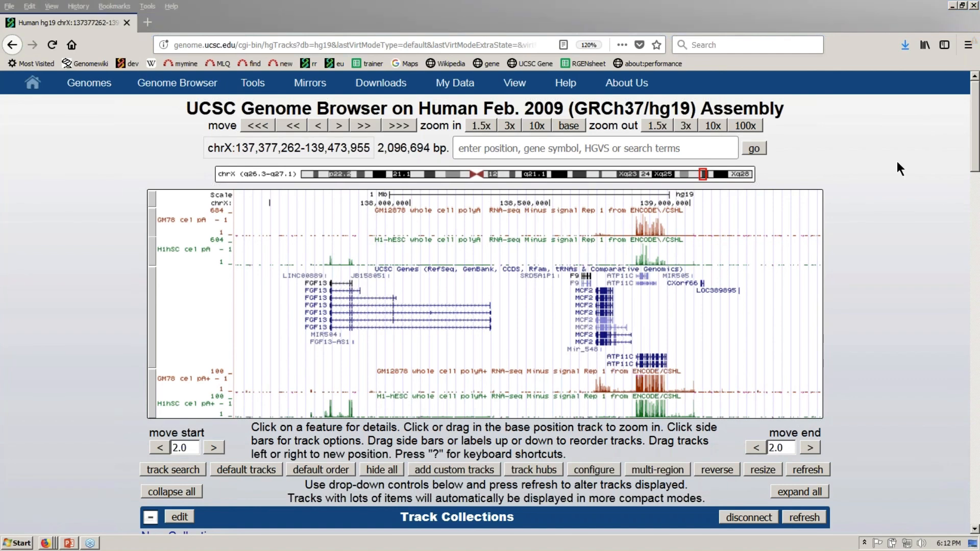
pyautogui.click(890, 325)
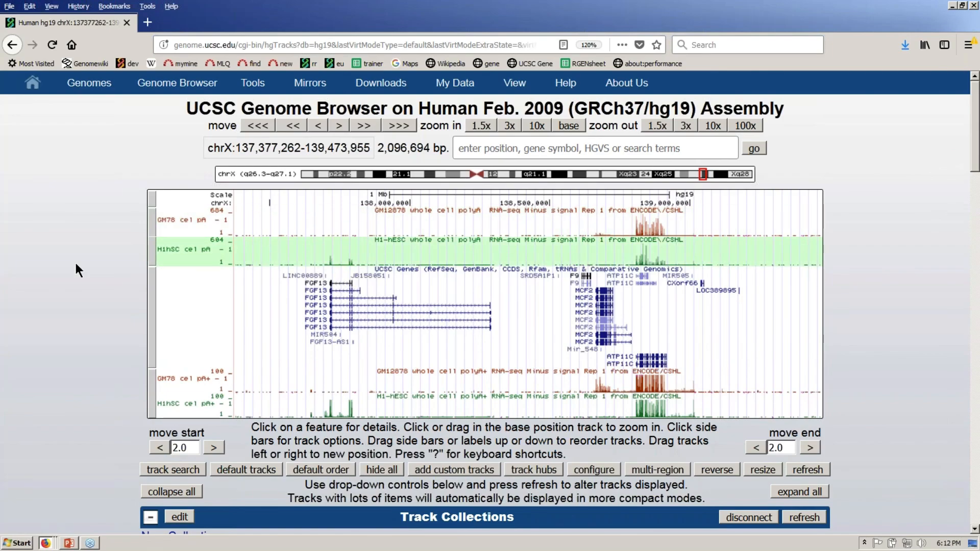
# - Set the New Collection track height to 60 pixels
pyautogui.click(151, 263)
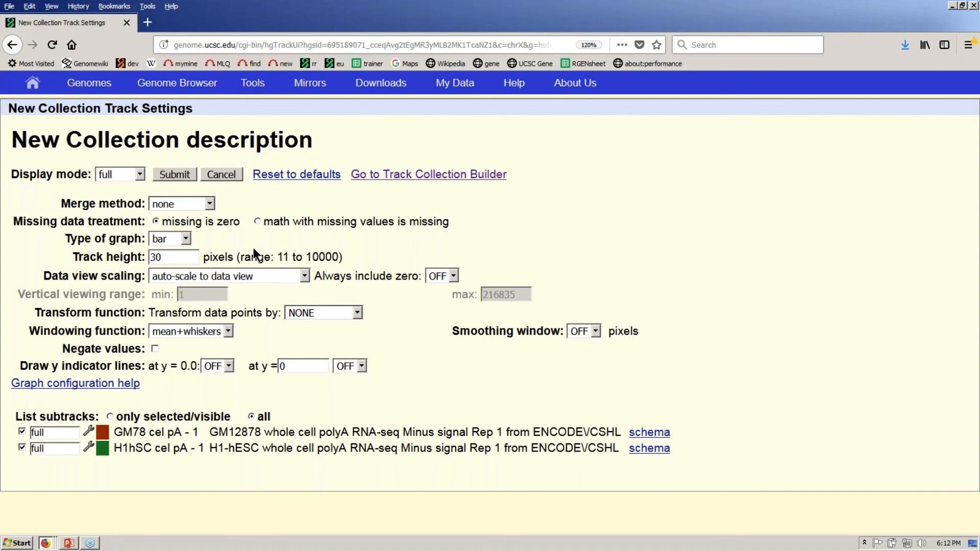
pyautogui.click(176, 257)
pyautogui.moveTo(176, 257); pyautogui.dragTo(111, 258)
pyautogui.write('60')
pyautogui.doubleClick(327, 256)
pyautogui.click(359, 249)
# - Switch data view scaling to a fixed vertical range with max 200 and apply
pyautogui.click(304, 277)
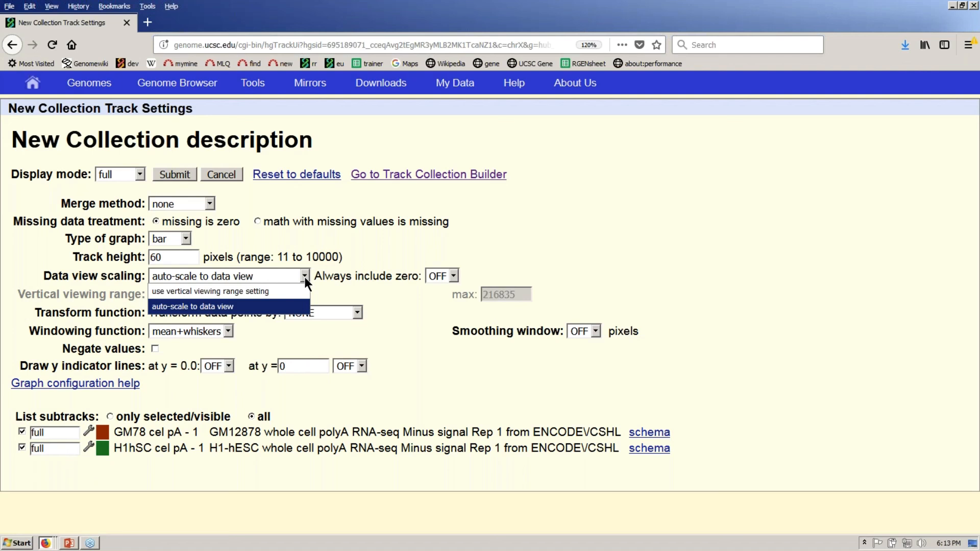
pyautogui.click(296, 293)
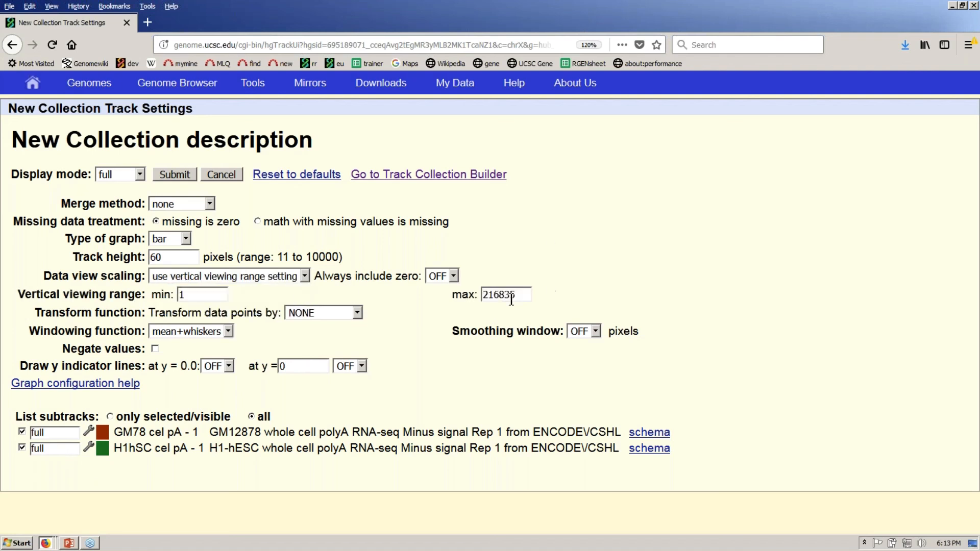
pyautogui.moveTo(518, 295); pyautogui.dragTo(483, 295)
pyautogui.write('200')
pyautogui.click(183, 174)
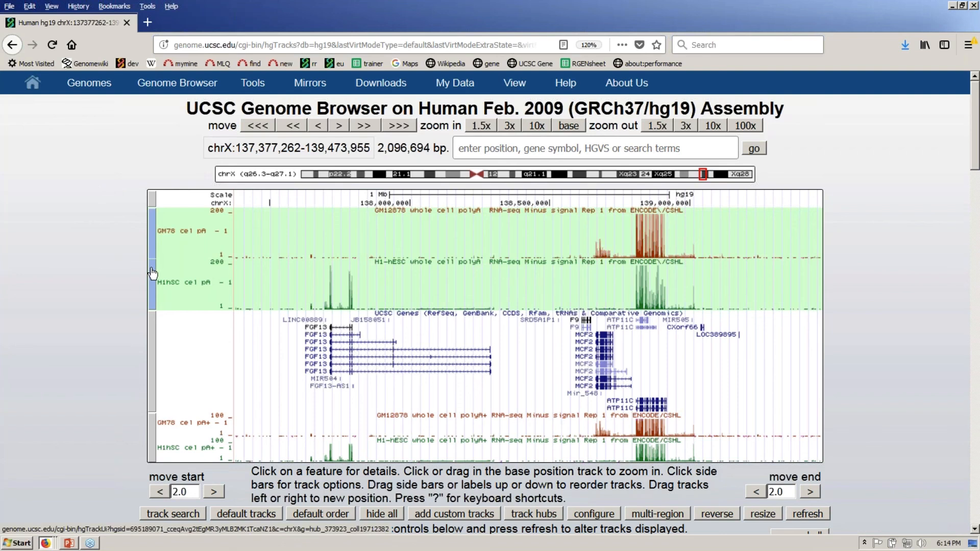
pyautogui.click(152, 274)
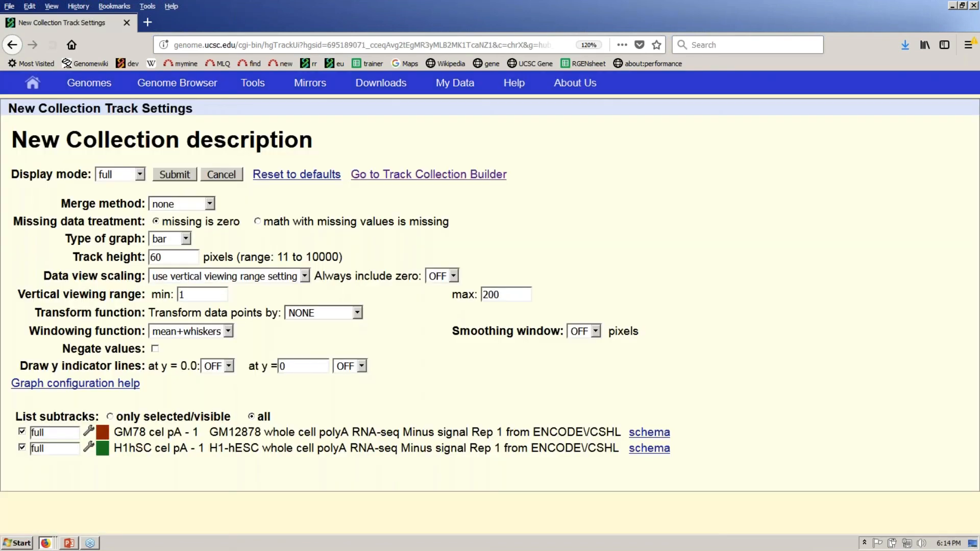
# - Set New Collection's merge method to transparent and apply it
pyautogui.click(210, 204)
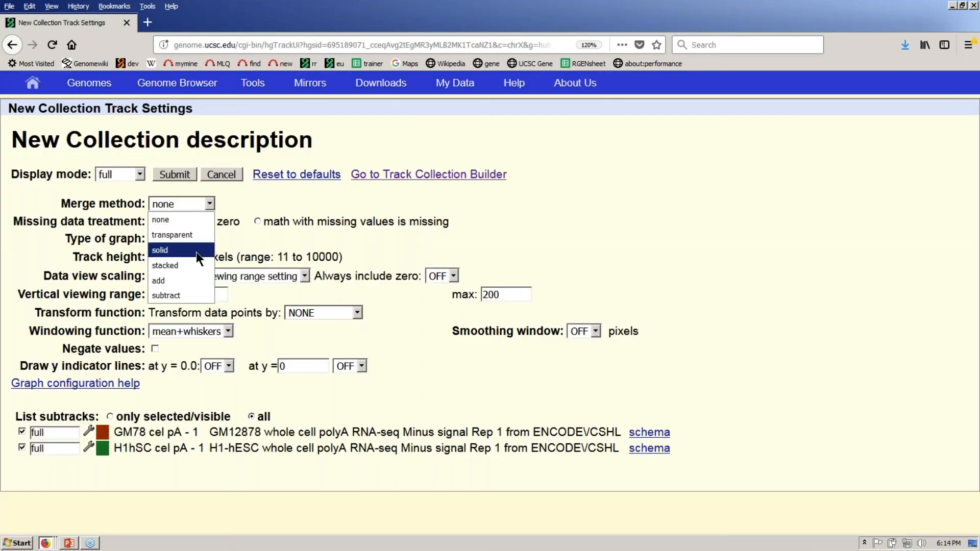
pyautogui.press('Escape')
pyautogui.press('Down')
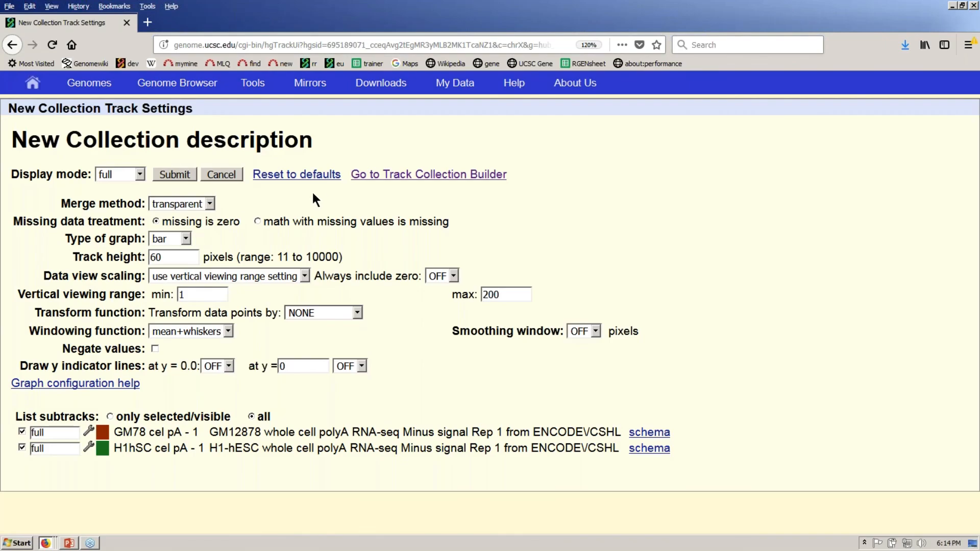
pyautogui.click(175, 173)
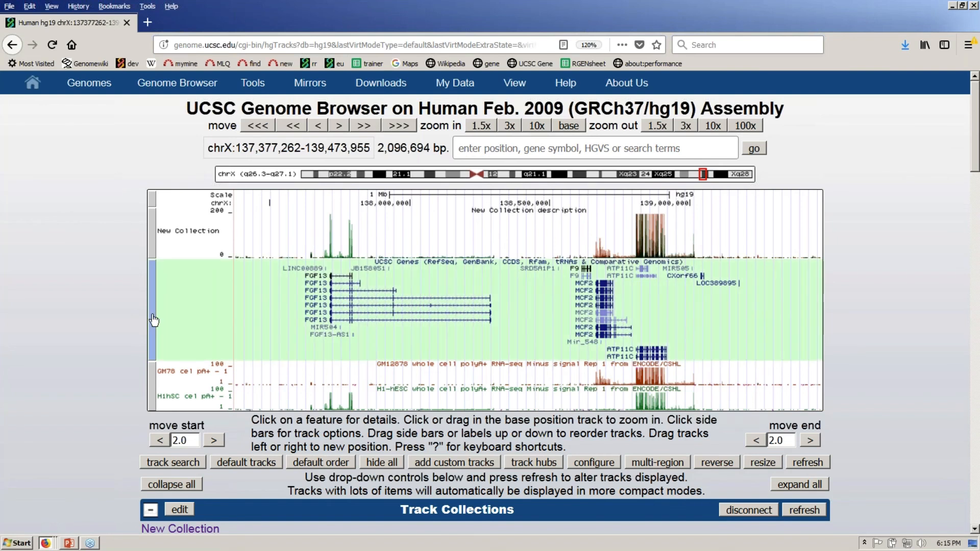
pyautogui.click(154, 320)
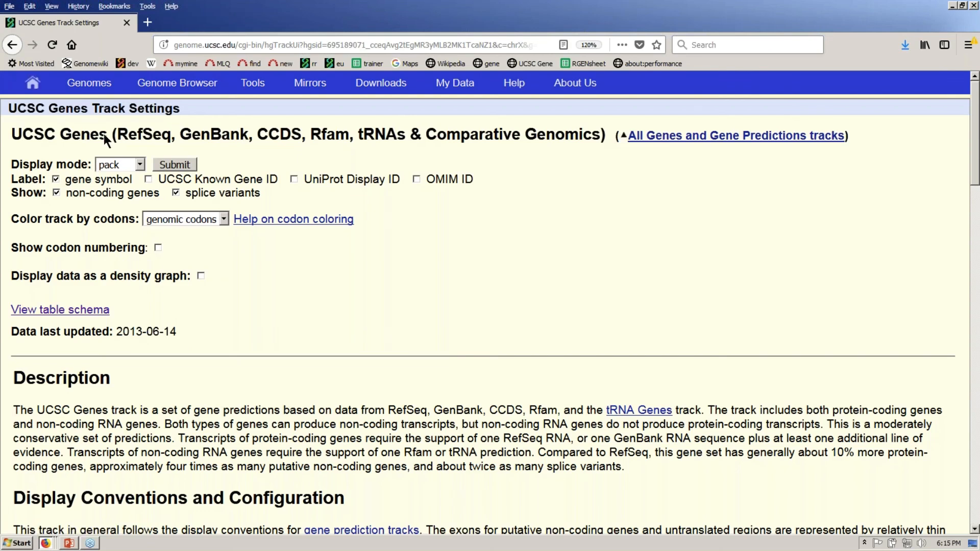
pyautogui.click(174, 104)
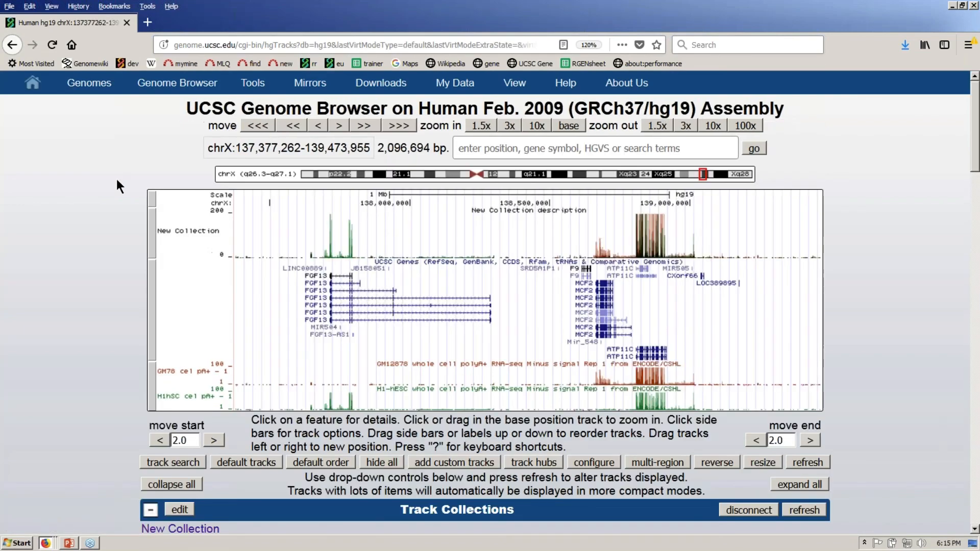
pyautogui.click(152, 226)
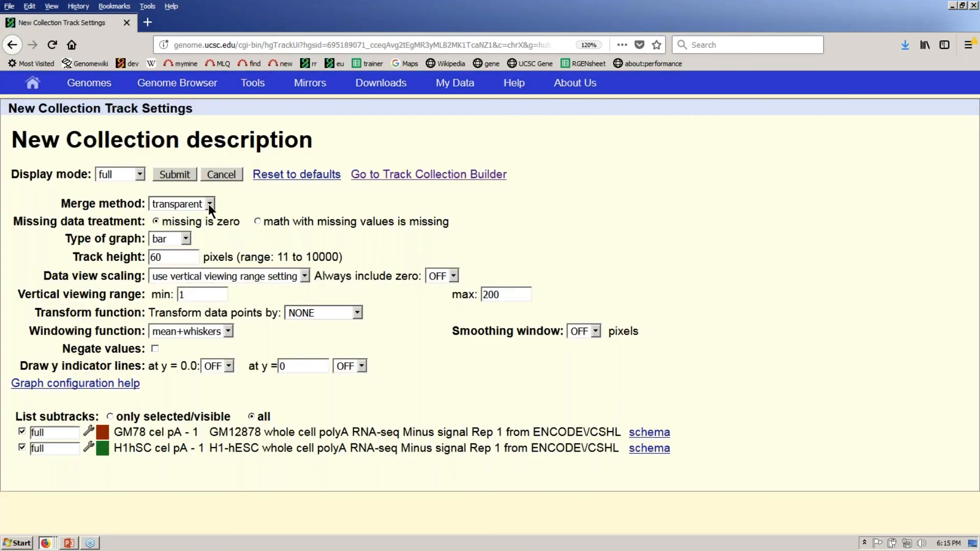
# - Set merge method to subtract with min -200, apply, then switch to the ctExamples.txt window
pyautogui.click(209, 204)
pyautogui.click(193, 296)
pyautogui.click(196, 295)
pyautogui.press('BackSpace')
pyautogui.write('-200')
pyautogui.click(182, 176)
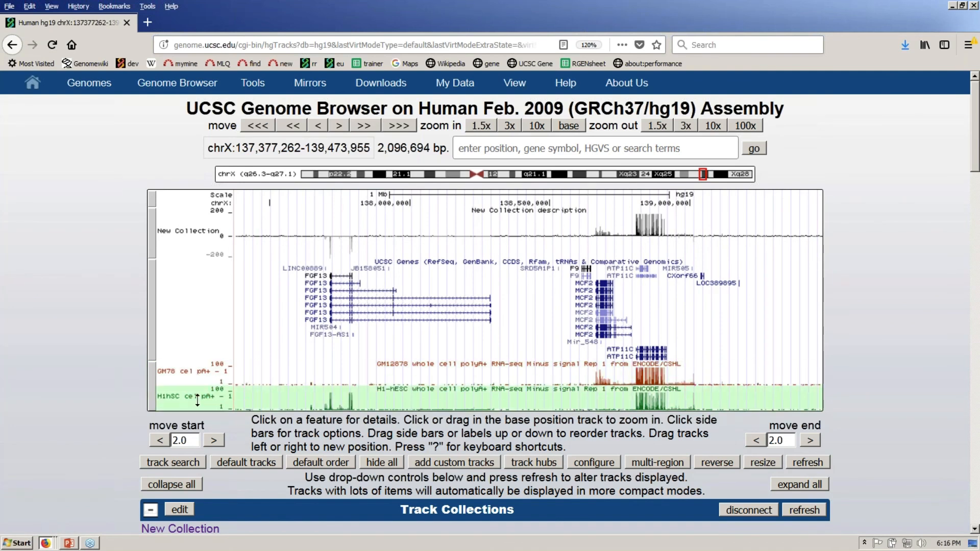
pyautogui.hotkey('alt', 'Tab')
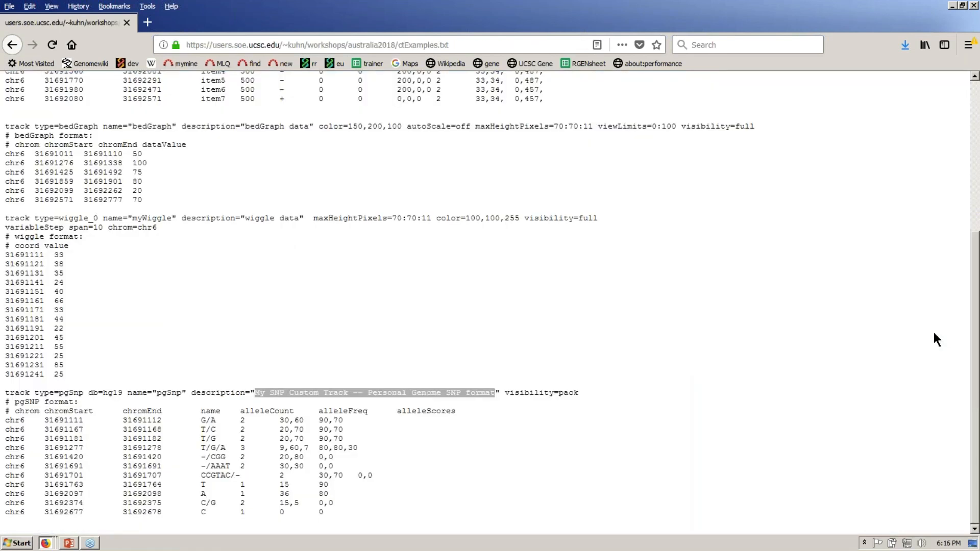
# - In the workshop folder listing, point out barChart.txt, interact.txt and ctExamples.txt
pyautogui.click(12, 44)
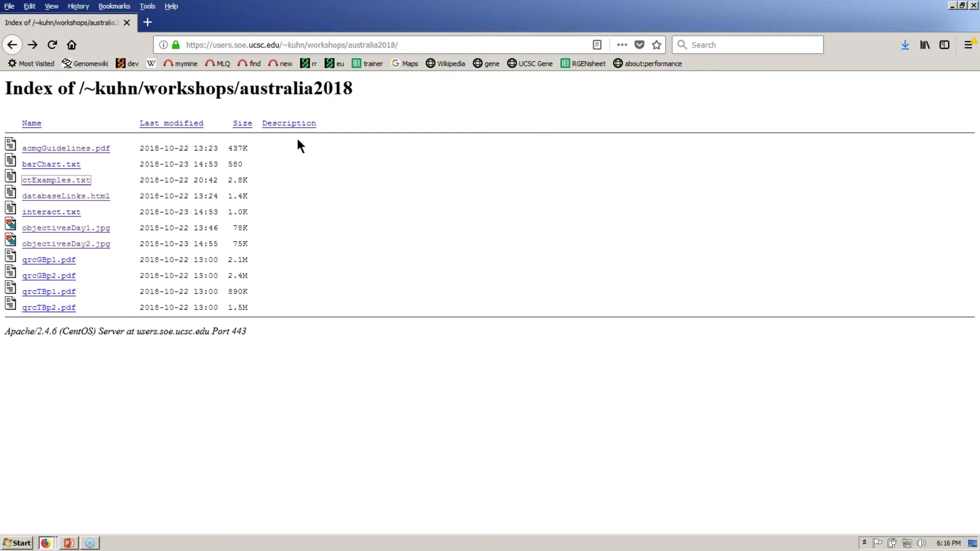
pyautogui.moveTo(298, 151); pyautogui.dragTo(295, 169)
pyautogui.click(268, 194)
pyautogui.moveTo(268, 200); pyautogui.dragTo(269, 212)
pyautogui.click(284, 380)
pyautogui.moveTo(280, 164); pyautogui.dragTo(280, 183)
pyautogui.click(329, 376)
# - Open barChart.txt, highlight db=hg38 in its track line, and return to the browser
pyautogui.click(57, 164)
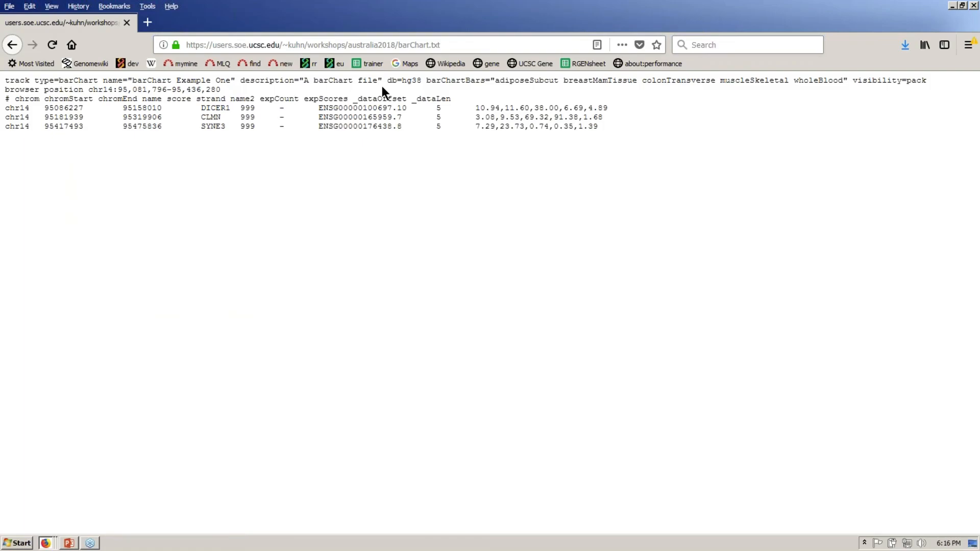
pyautogui.moveTo(387, 82); pyautogui.dragTo(421, 81)
pyautogui.hotkey('alt', 'Tab')
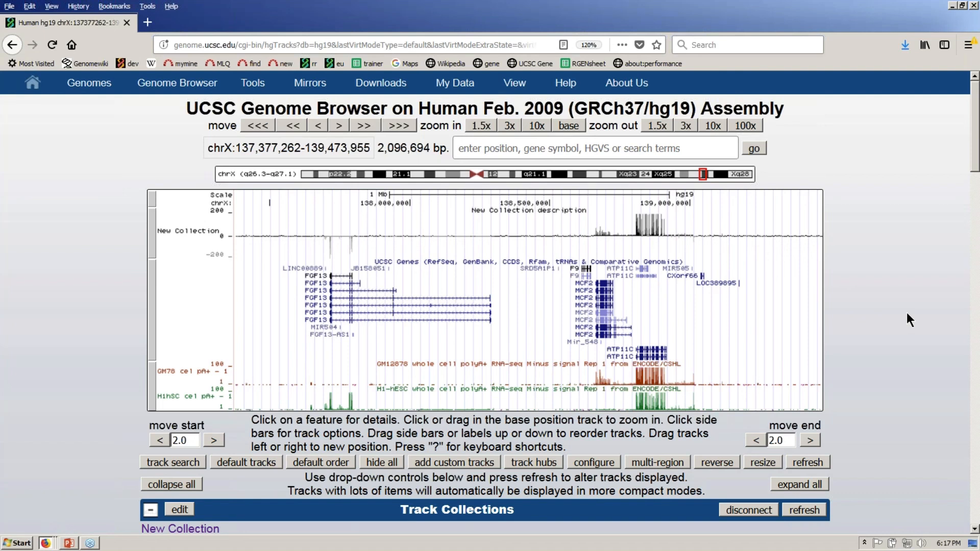
# - Switch to the barChart.txt window and go back to the australia2018 folder listing
pyautogui.hotkey('alt', 'Tab')
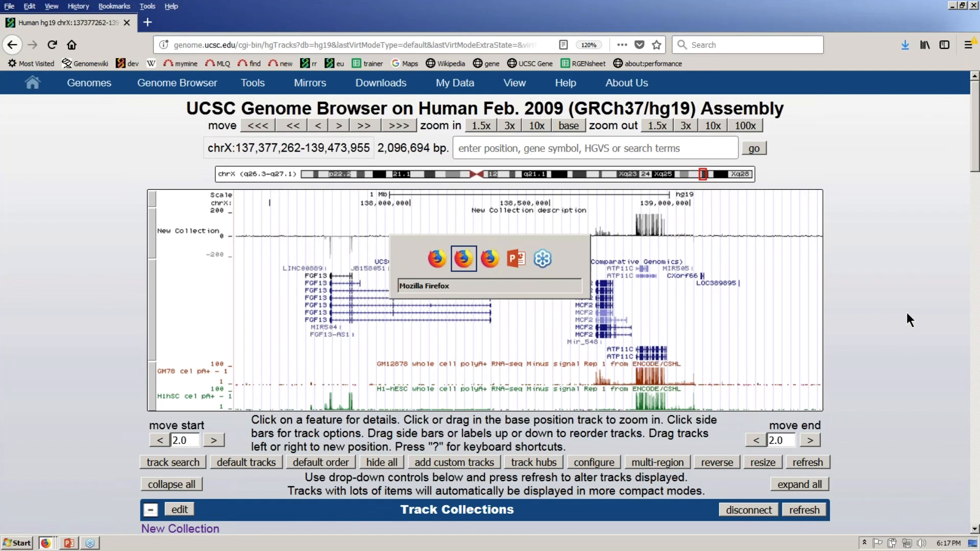
pyautogui.hotkey('alt', 'Tab')
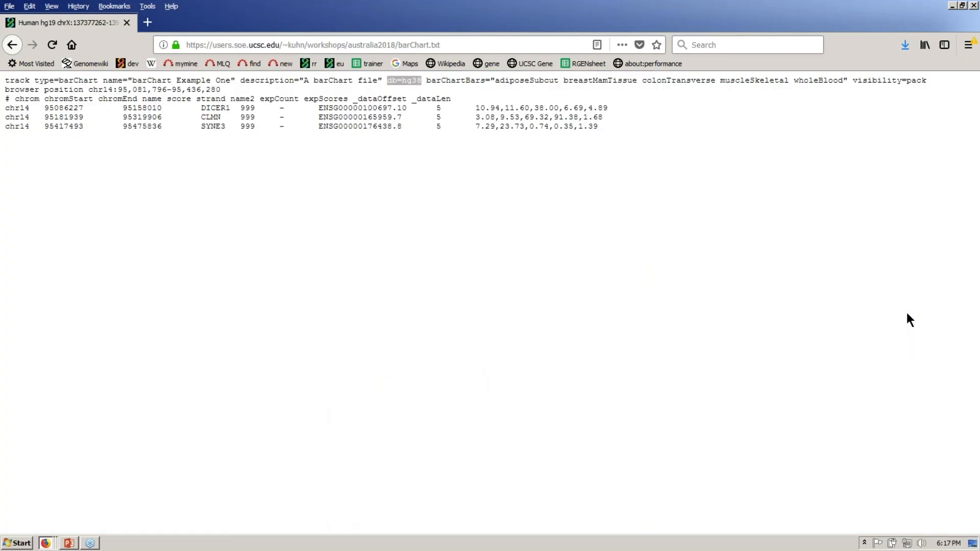
pyautogui.click(13, 45)
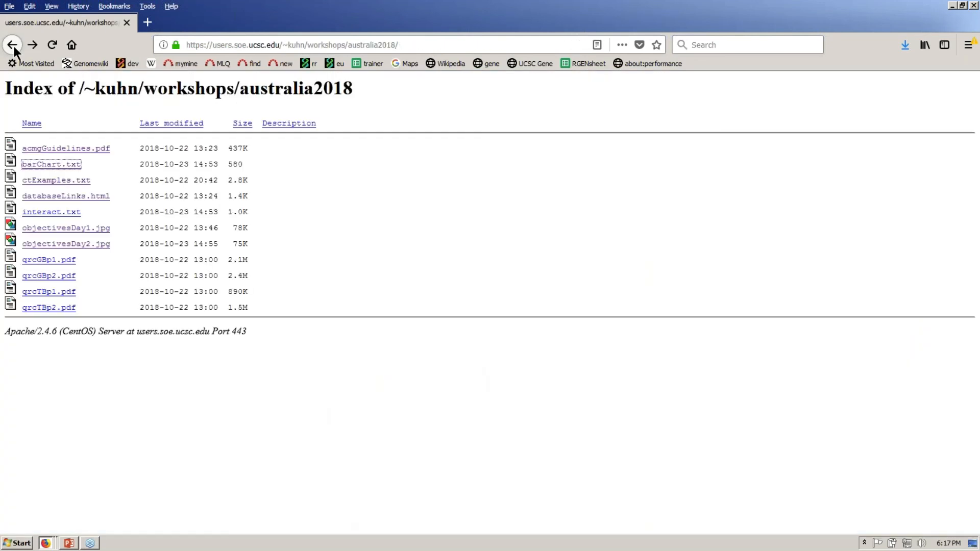
# - Open ctExamples.txt and highlight the bedGraph track line's type, name, and six data rows
pyautogui.click(83, 181)
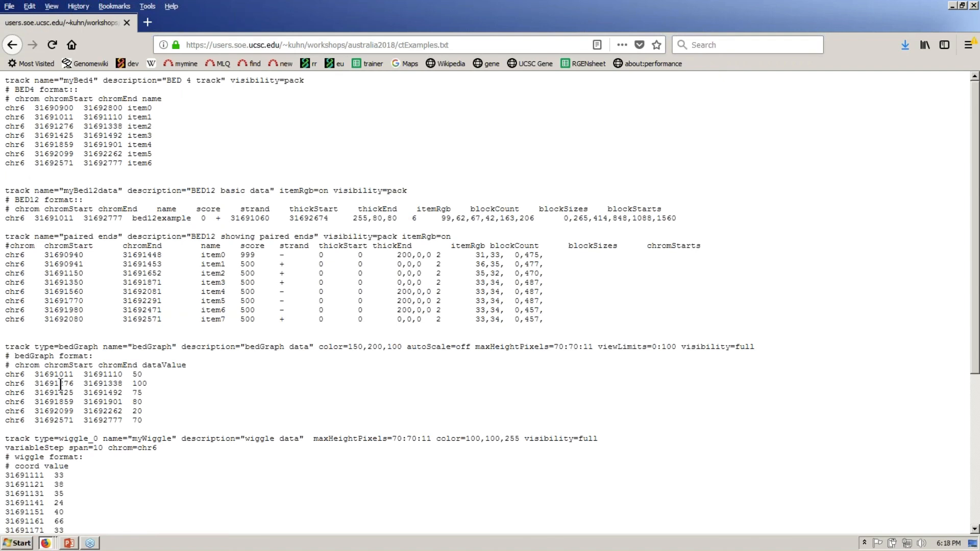
pyautogui.moveTo(9, 374); pyautogui.dragTo(163, 383)
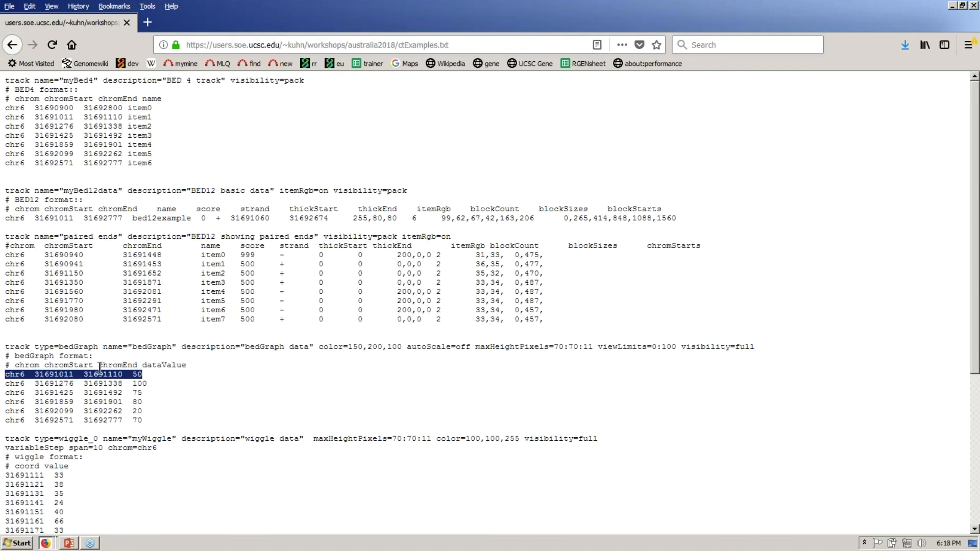
pyautogui.click(153, 384)
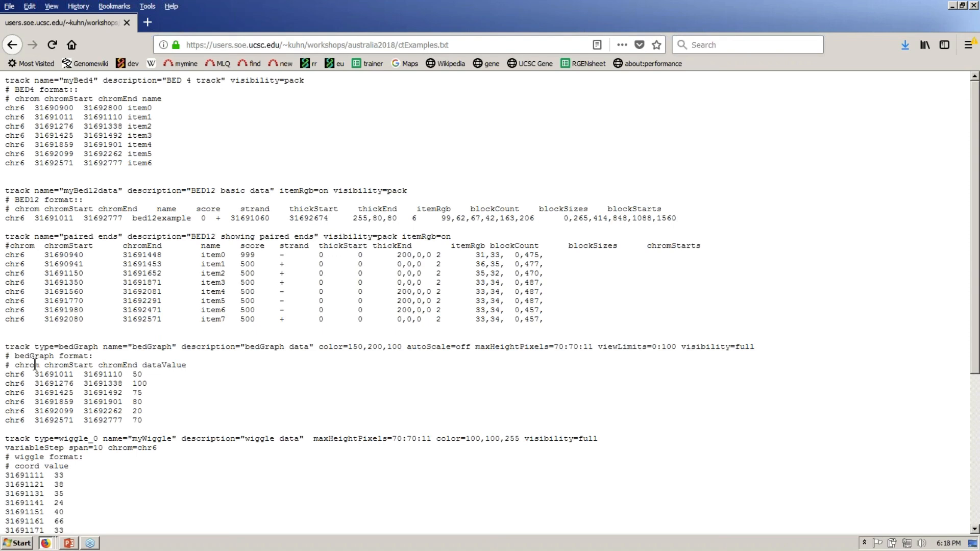
pyautogui.moveTo(7, 348); pyautogui.dragTo(30, 349)
pyautogui.click(35, 348)
pyautogui.moveTo(36, 347); pyautogui.dragTo(98, 348)
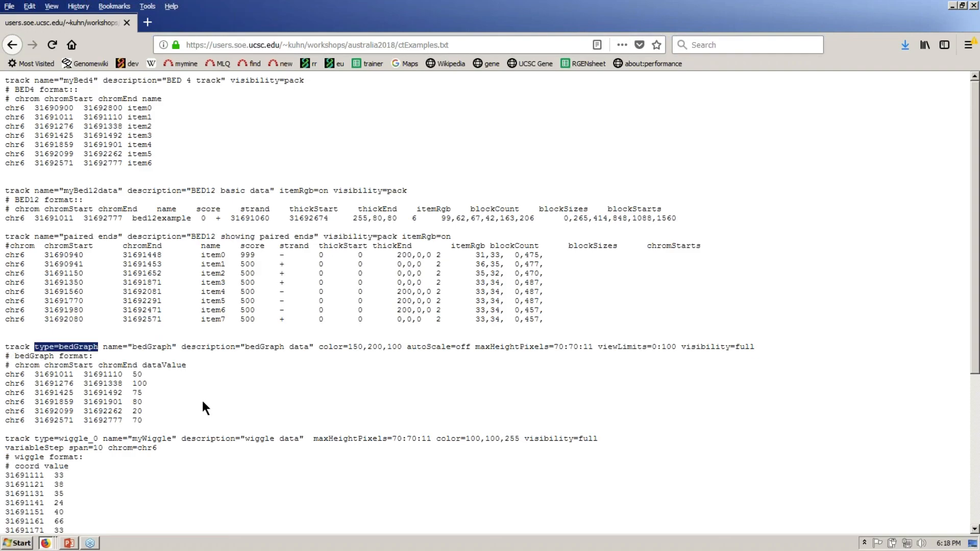
pyautogui.click(105, 348)
pyautogui.moveTo(105, 347); pyautogui.dragTo(313, 350)
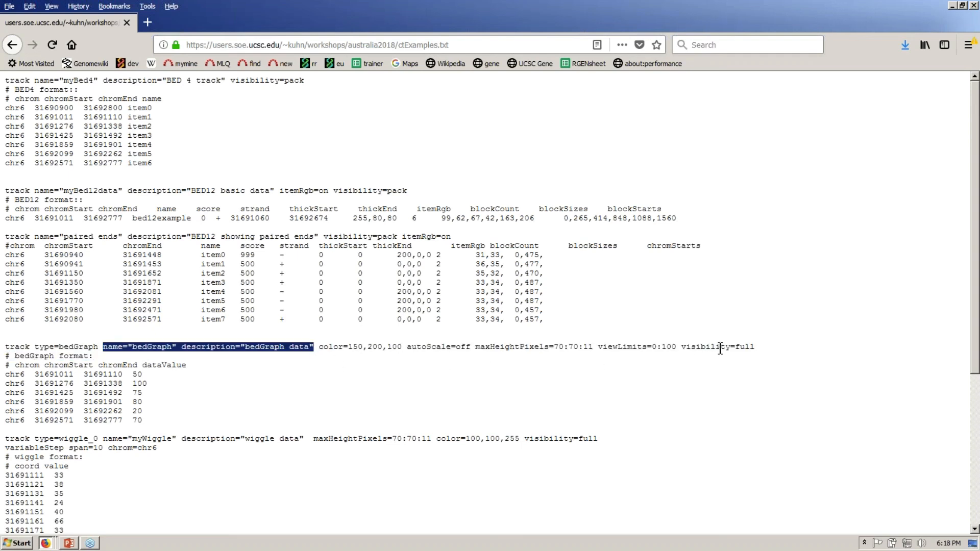
pyautogui.click(194, 377)
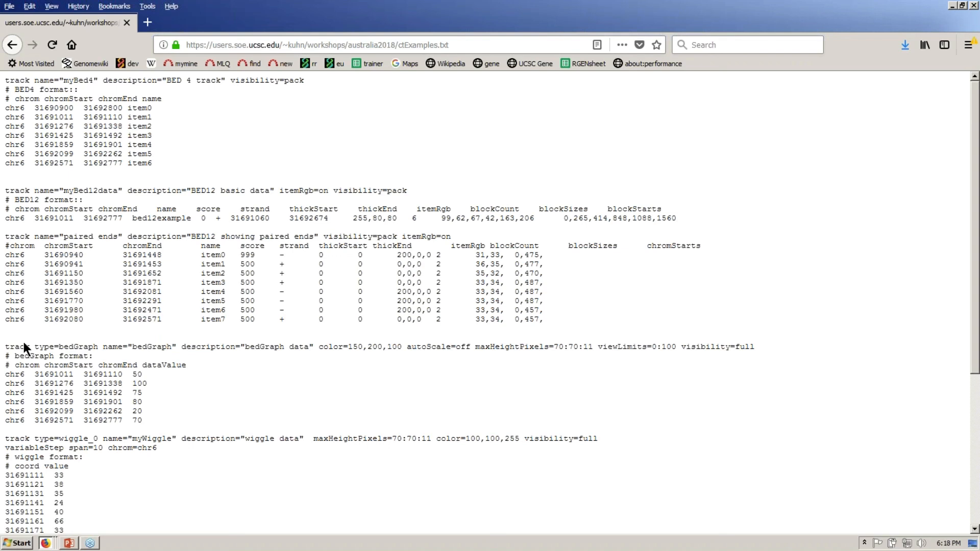
pyautogui.moveTo(10, 347); pyautogui.dragTo(98, 347)
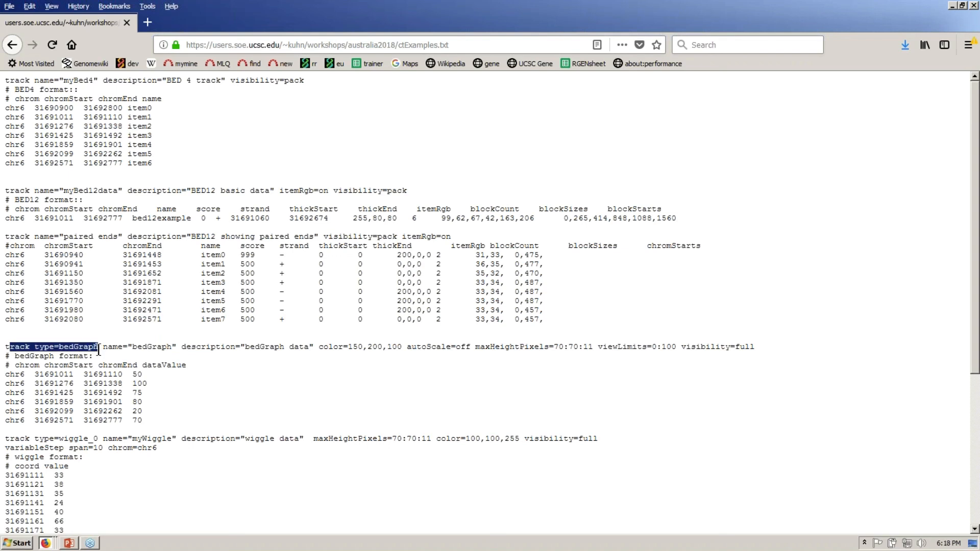
pyautogui.moveTo(9, 376); pyautogui.dragTo(146, 421)
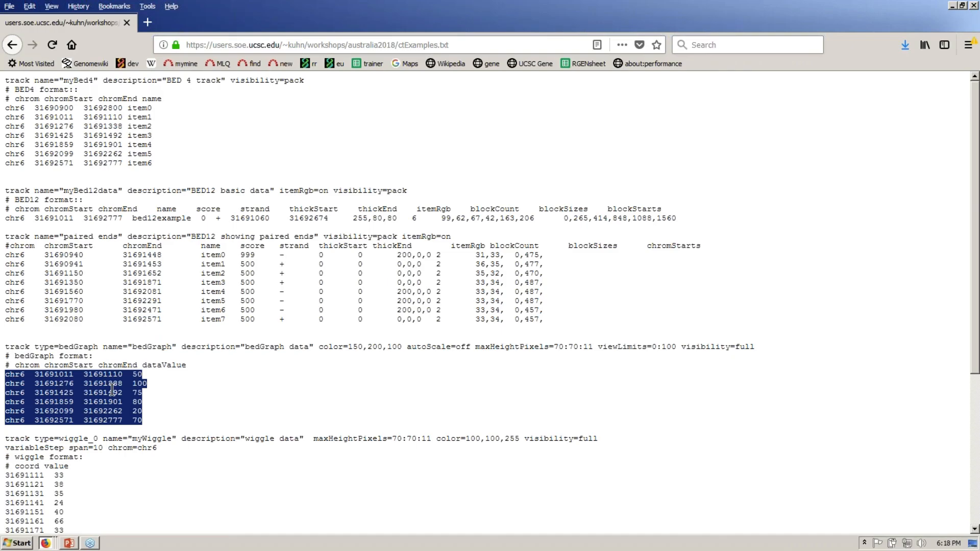
pyautogui.click(242, 387)
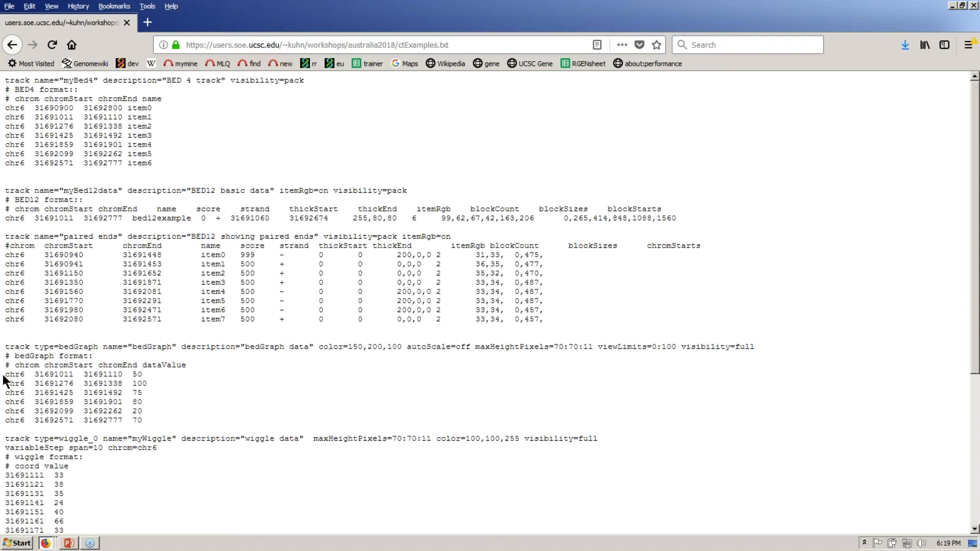
# - Highlight a bedGraph line's coordinates and value 50, then the wiggle example, and return to the browser
pyautogui.moveTo(6, 375); pyautogui.dragTo(126, 376)
pyautogui.doubleClick(137, 374)
pyautogui.click(233, 392)
pyautogui.moveTo(9, 440); pyautogui.dragTo(100, 501)
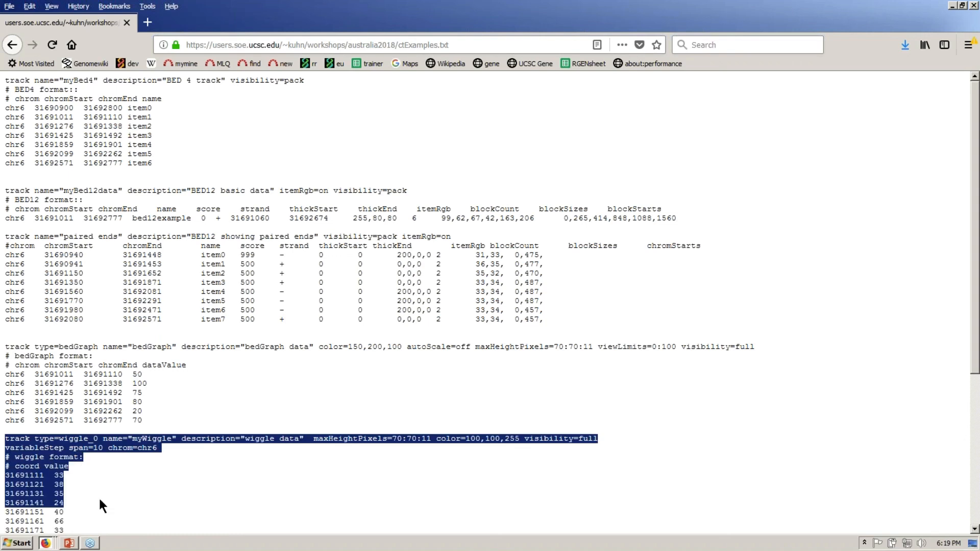
pyautogui.click(101, 500)
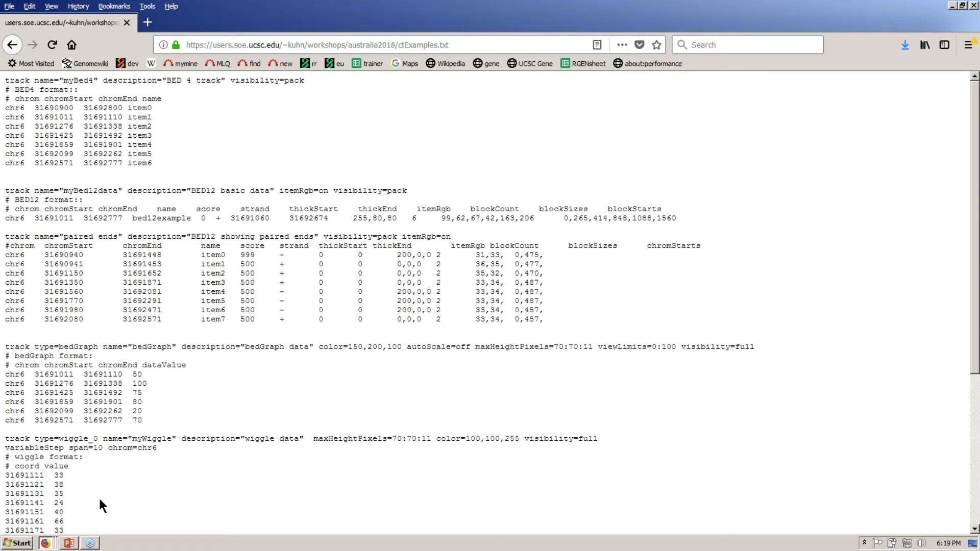
pyautogui.moveTo(5, 475); pyautogui.dragTo(46, 475)
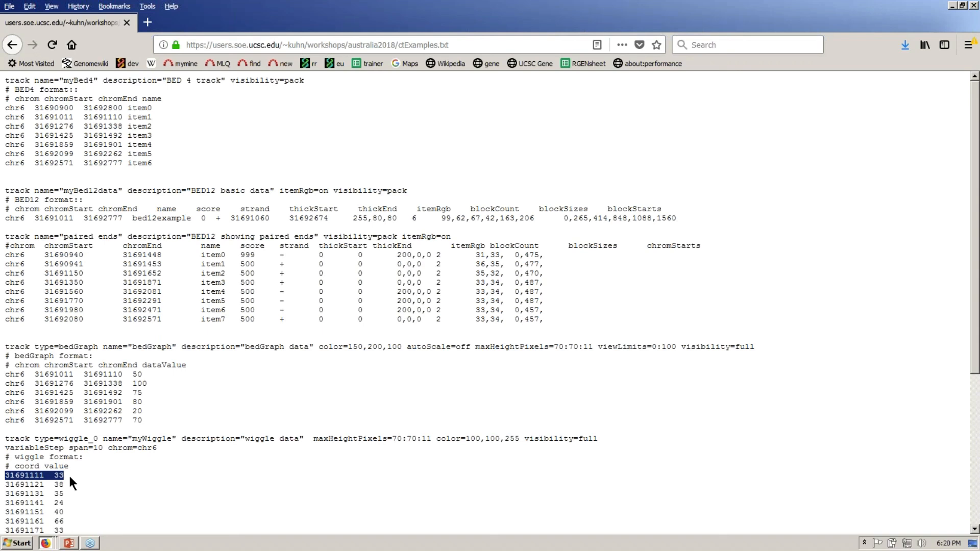
pyautogui.hotkey('alt', 'Tab')
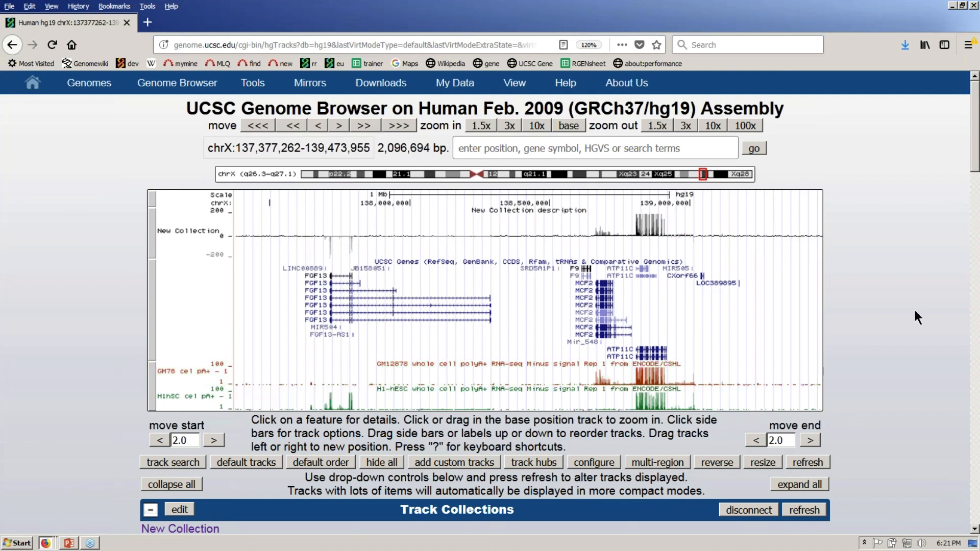
# - Set gnomAD Variants and NCBI RefSeq to pack and refresh the chrX image
pyautogui.moveTo(973, 152); pyautogui.dragTo(970, 153)
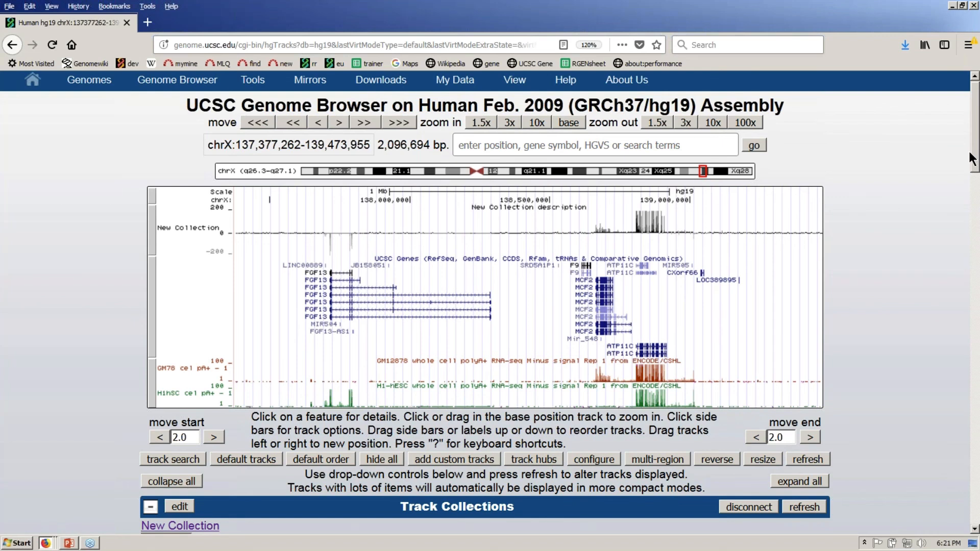
pyautogui.moveTo(970, 153); pyautogui.dragTo(964, 512)
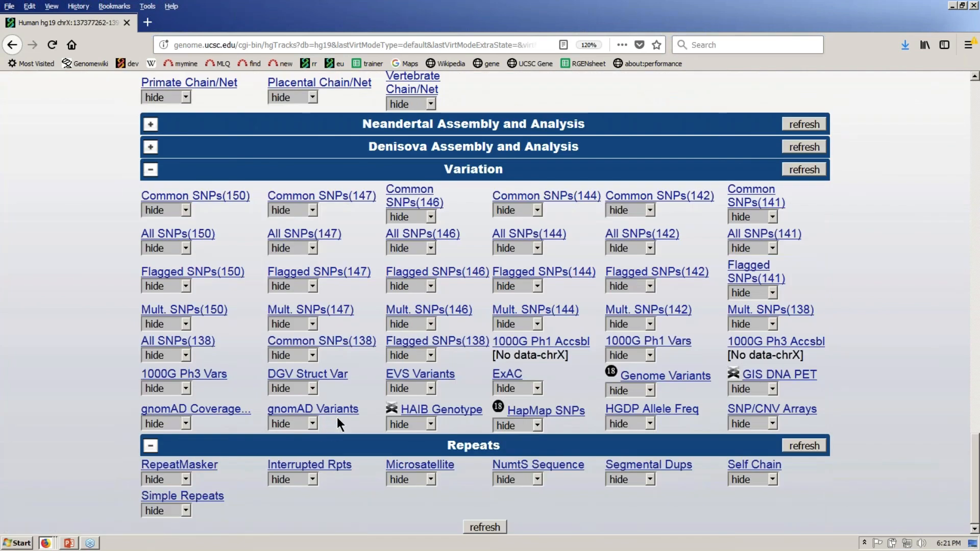
pyautogui.click(312, 424)
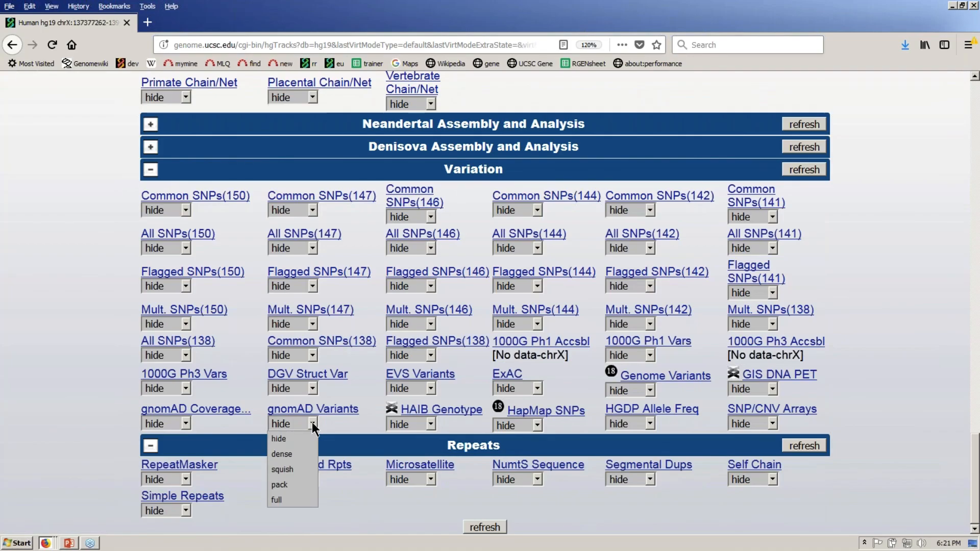
pyautogui.click(299, 486)
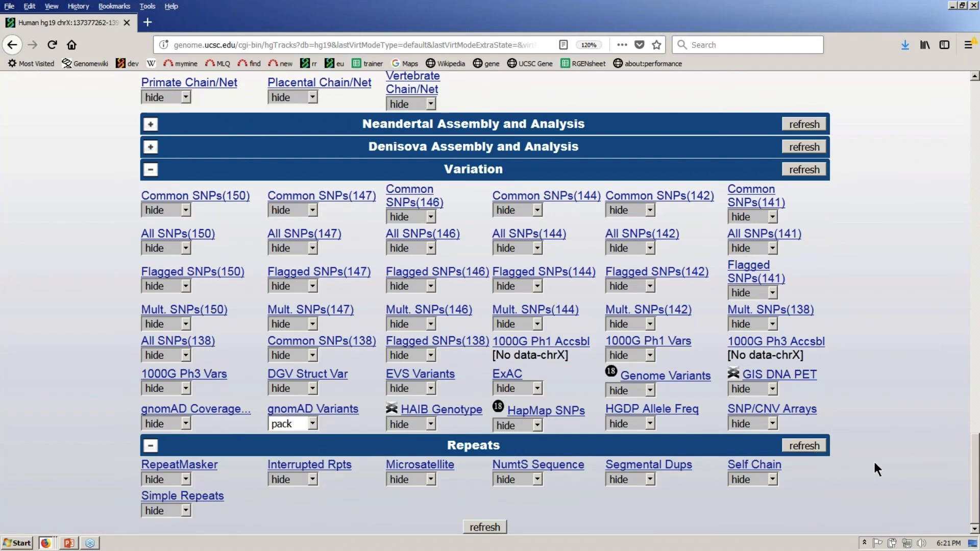
pyautogui.moveTo(973, 488); pyautogui.dragTo(972, 265)
pyautogui.click(293, 211)
pyautogui.click(299, 269)
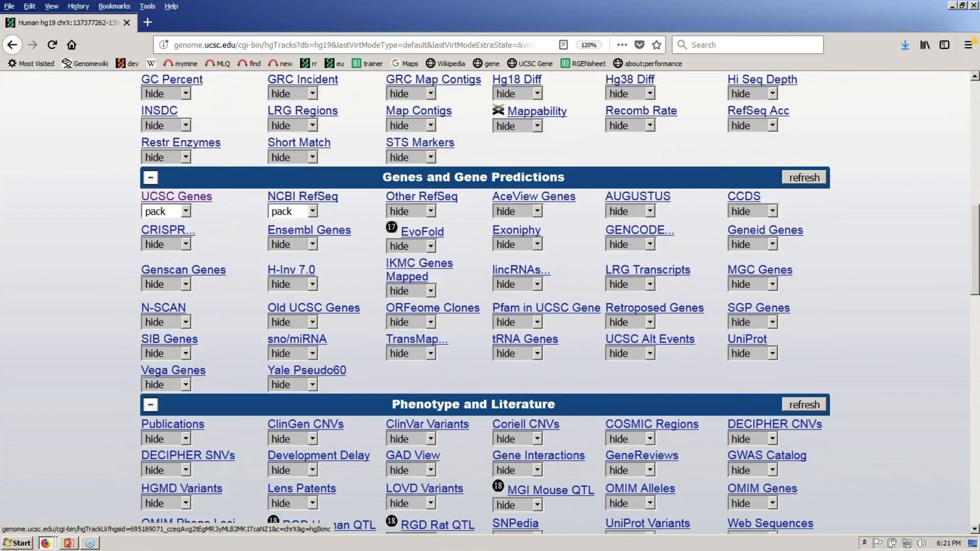
pyautogui.click(804, 404)
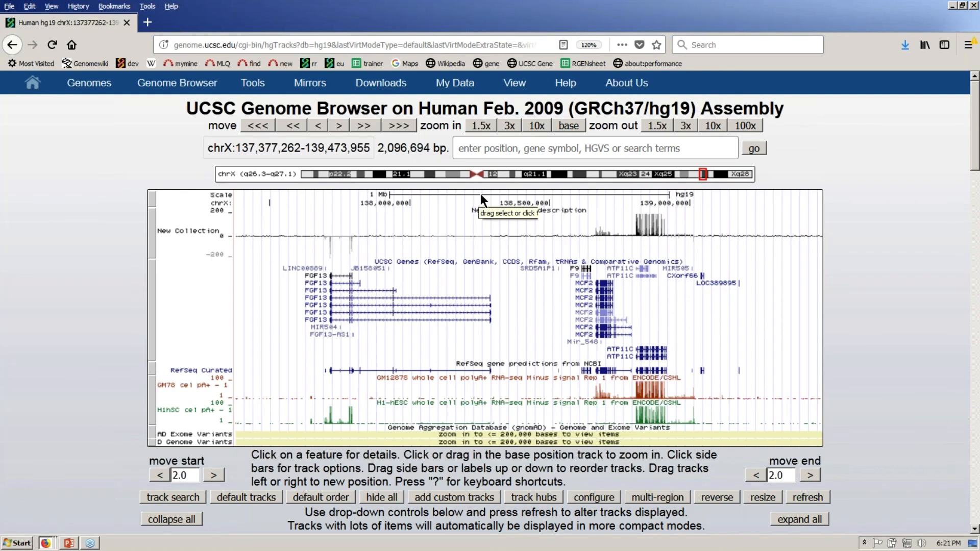
# - Zoom in on the ruler to the 57,636-bp FGF13 region chrX:138,255,105-138,312,740
pyautogui.moveTo(482, 199); pyautogui.dragTo(498, 202)
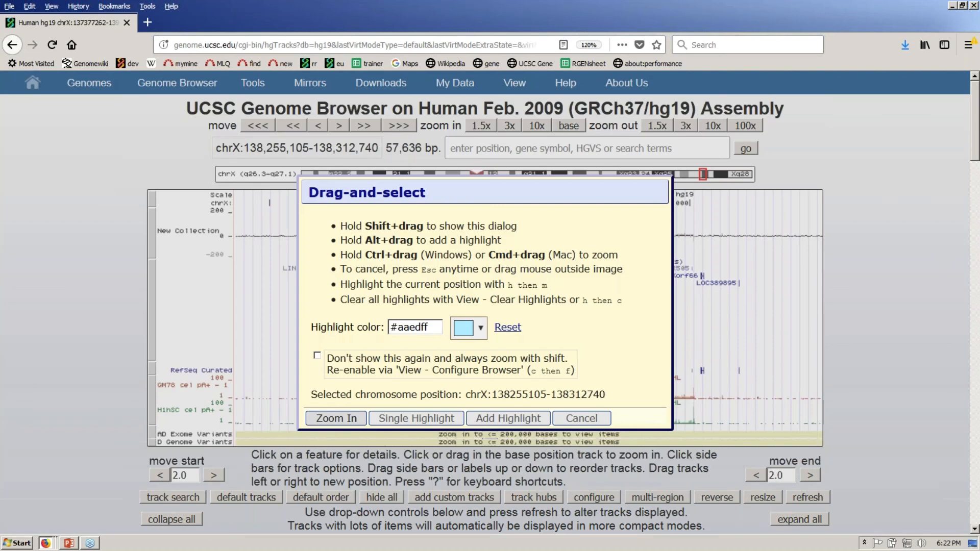
pyautogui.click(335, 419)
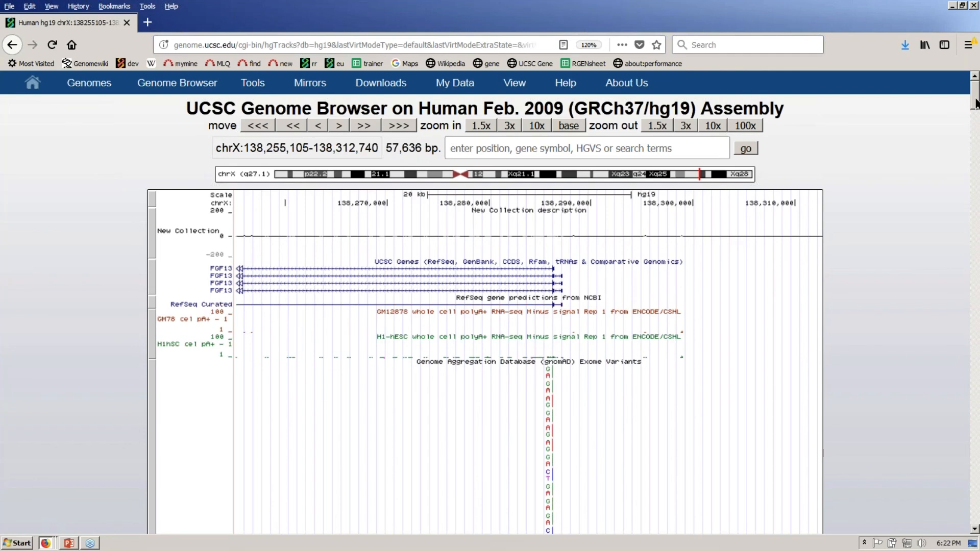
# - Highlight chrX:138,285,717-138,287,445 on the ruler without zooming the view
pyautogui.moveTo(975, 103); pyautogui.dragTo(975, 108)
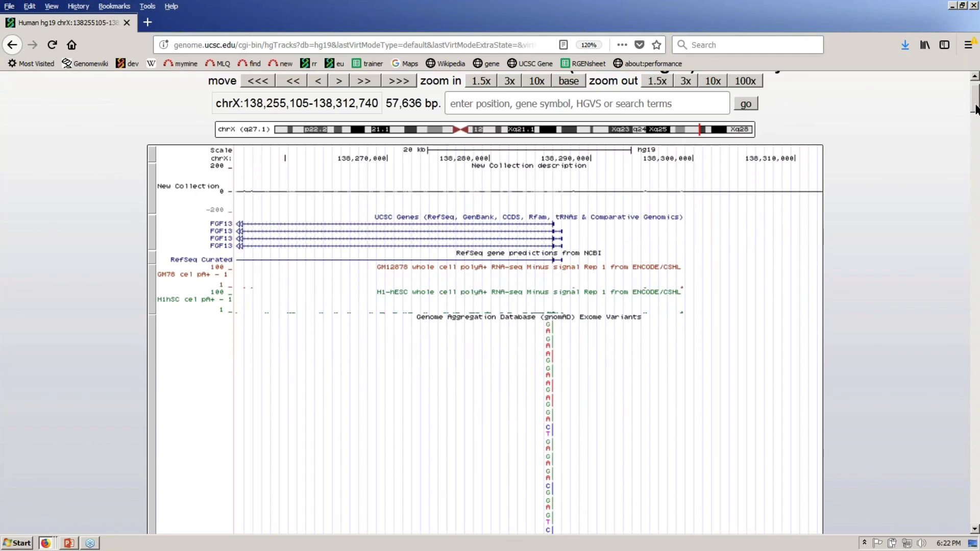
pyautogui.moveTo(975, 108)
pyautogui.mouseDown()
pyautogui.moveTo(975, 138)
pyautogui.moveTo(975, 108)
pyautogui.mouseUp()
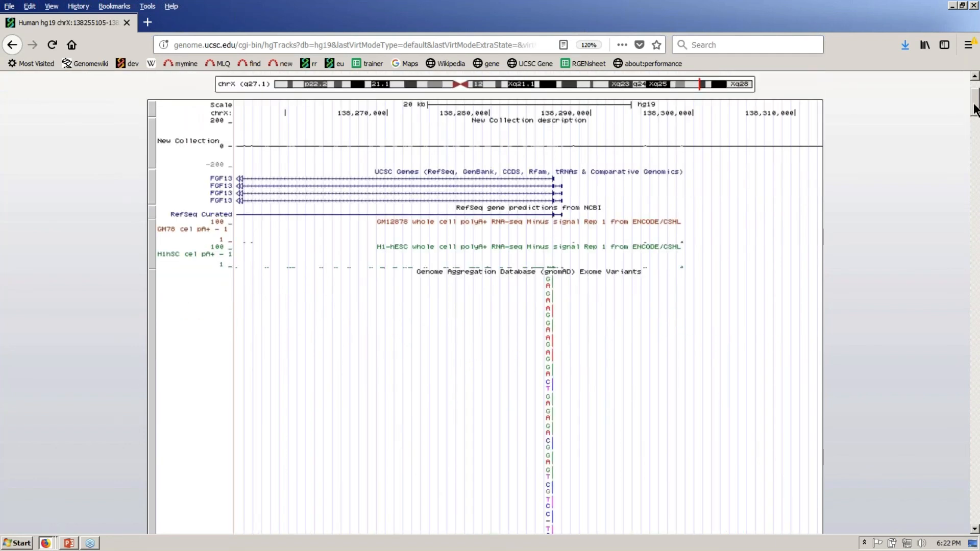
pyautogui.scroll(1, 550, 123)
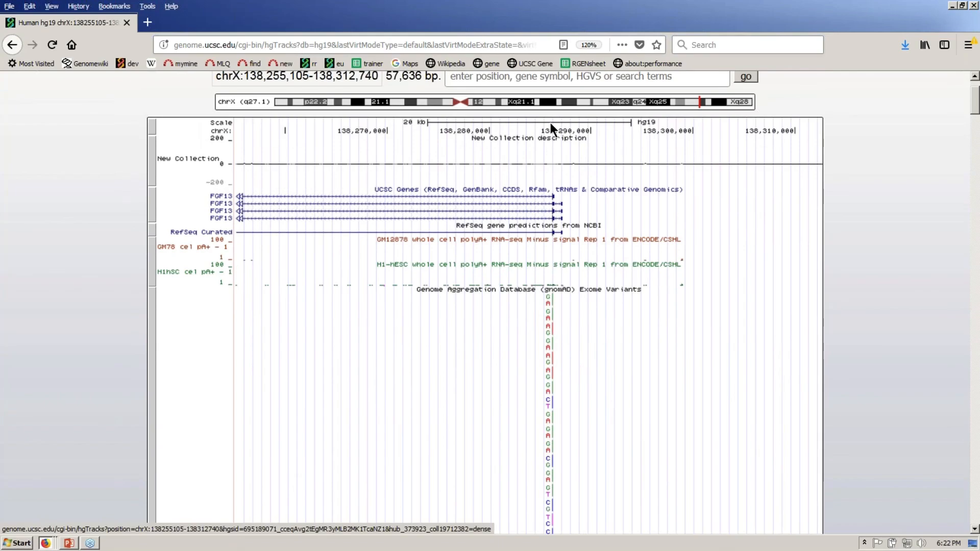
pyautogui.moveTo(550, 123); pyautogui.dragTo(566, 126)
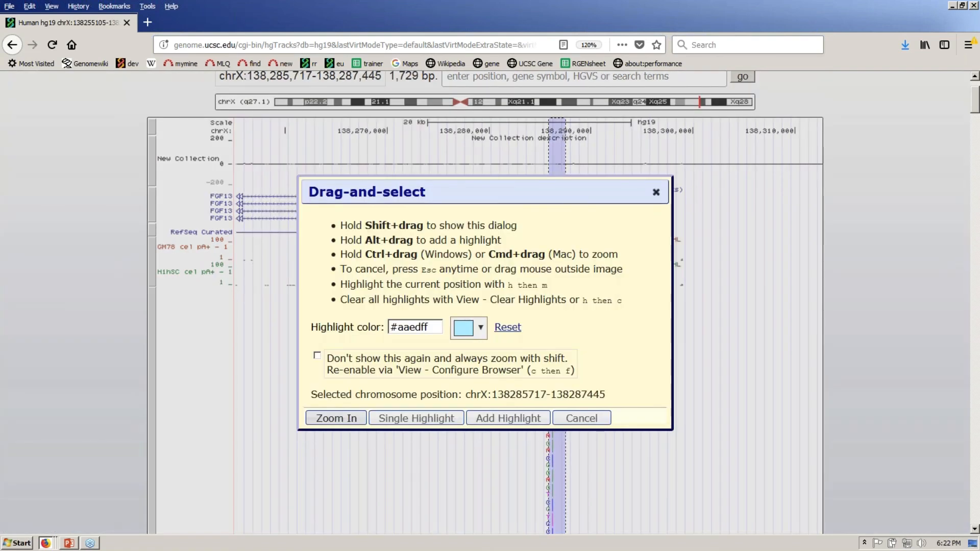
pyautogui.click(508, 418)
# - Scroll down to the packed gnomAD Genome Variants track under the highlight
pyautogui.scroll(-2, 975, 107)
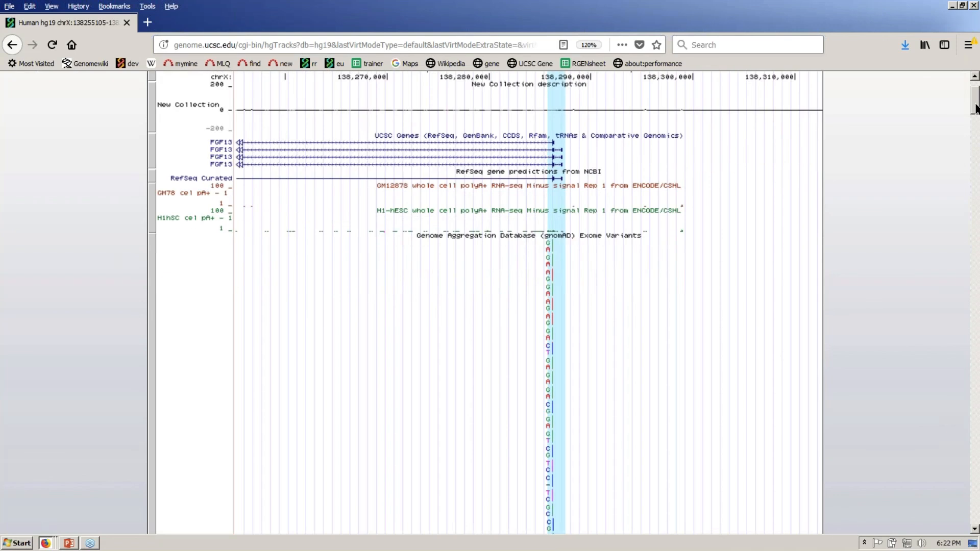
pyautogui.moveTo(976, 107)
pyautogui.mouseDown()
pyautogui.moveTo(976, 136)
pyautogui.moveTo(976, 107)
pyautogui.mouseUp()
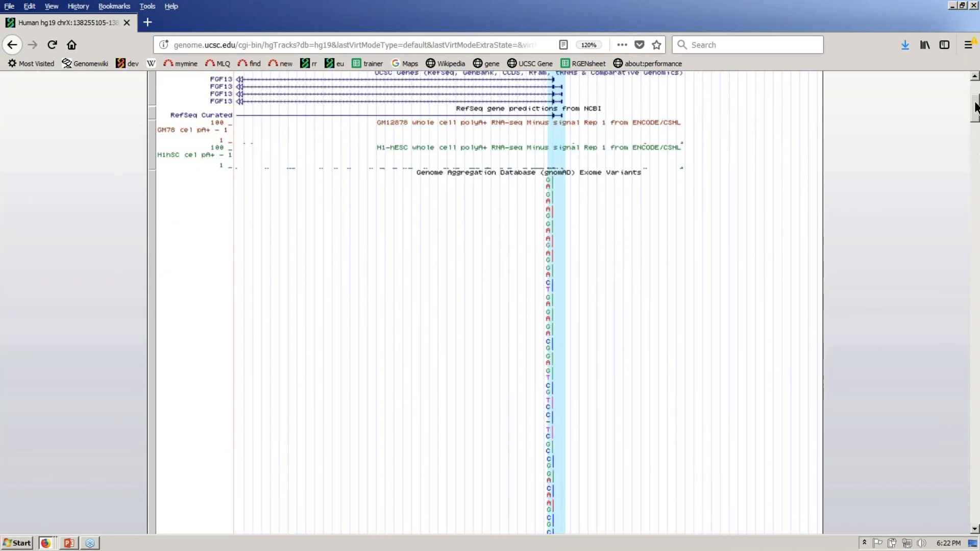
pyautogui.scroll(2, 527, 216)
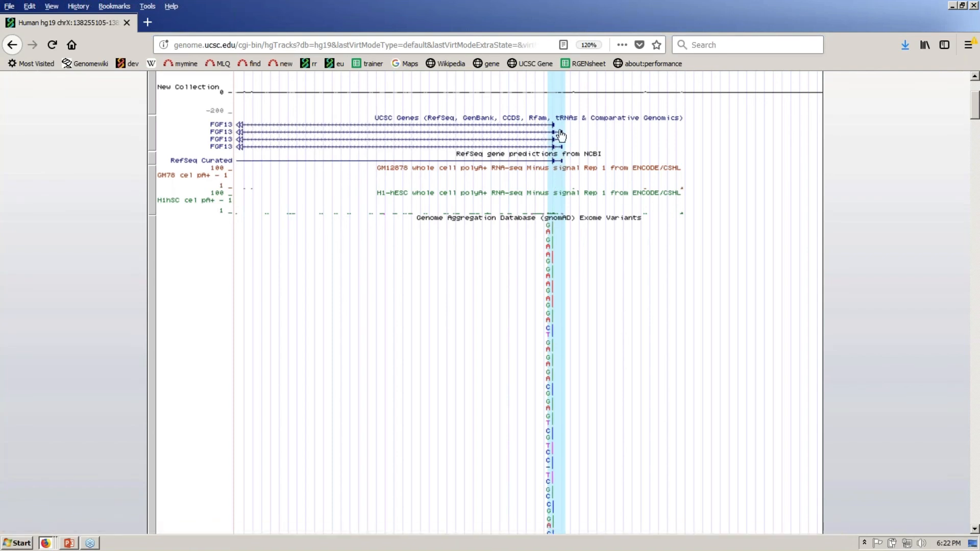
pyautogui.moveTo(973, 100); pyautogui.dragTo(973, 138)
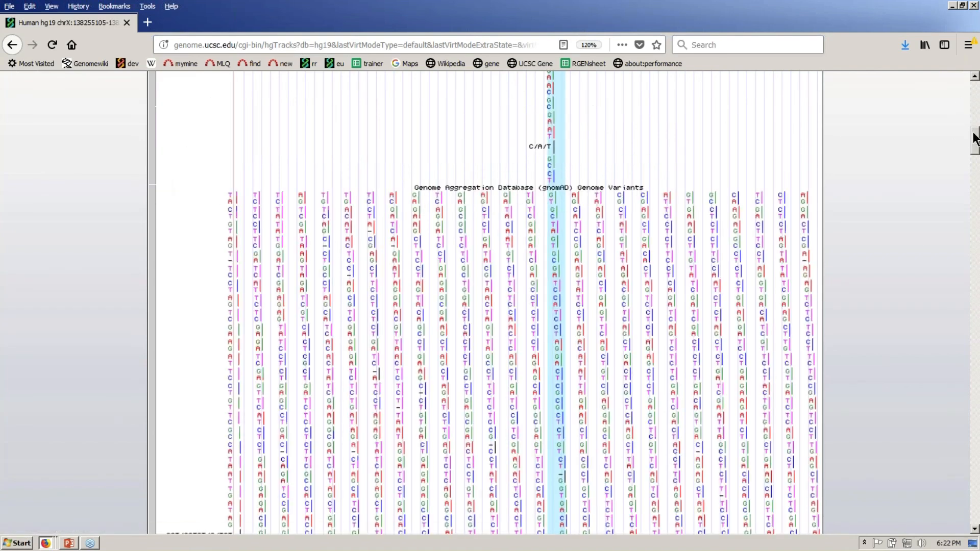
pyautogui.scroll(-1, 974, 138)
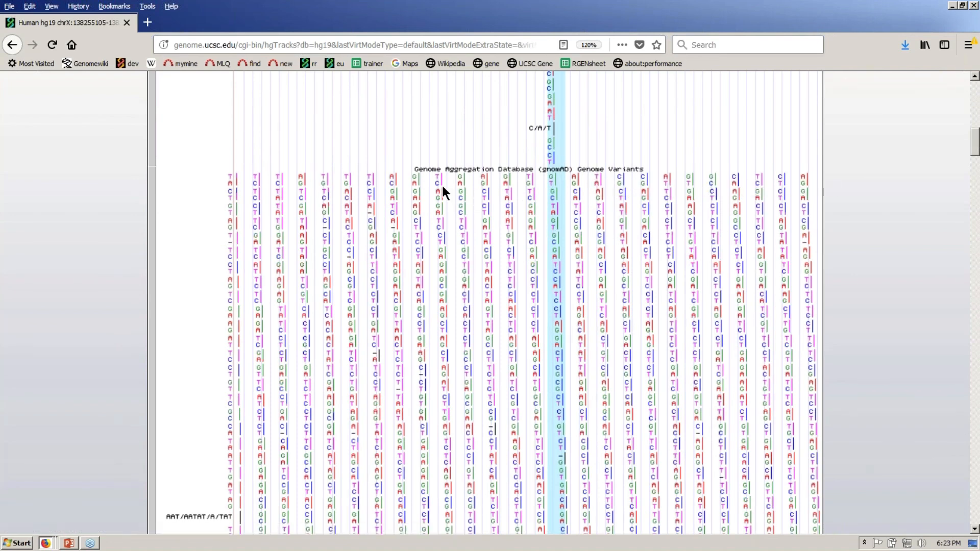
pyautogui.moveTo(439, 186)
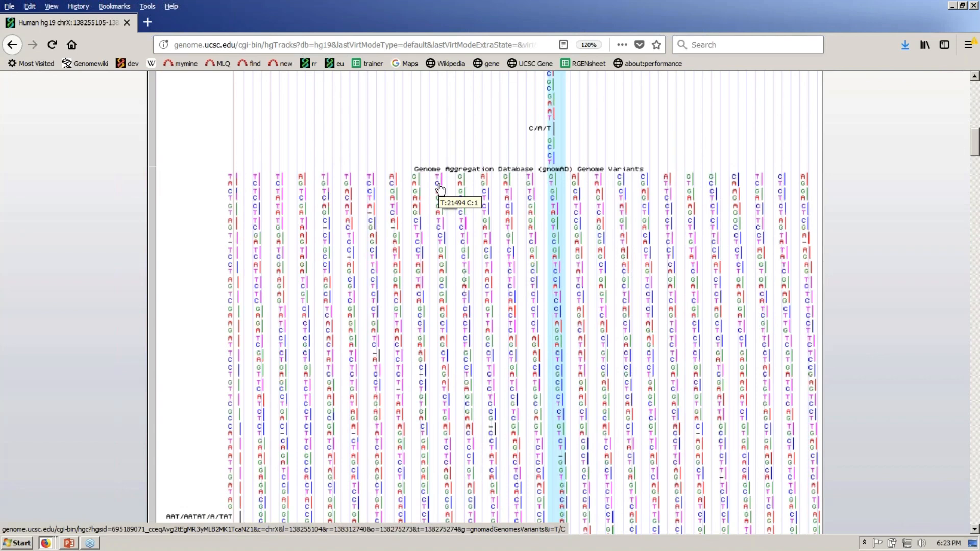
# - Open the gnomAD details for rs531875167 and check its GC_EAS_Female value 280, 0, 0
pyautogui.click(439, 189)
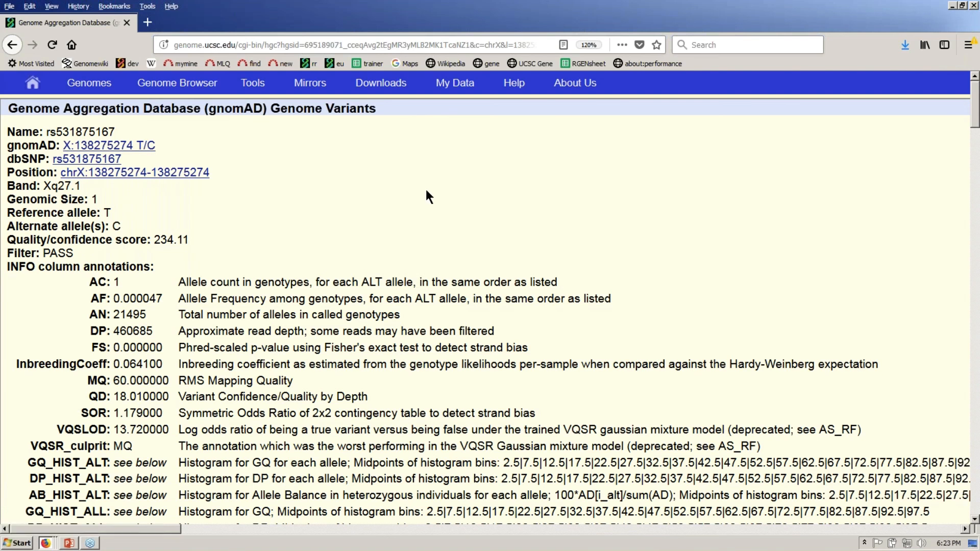
pyautogui.moveTo(976, 105); pyautogui.dragTo(975, 106)
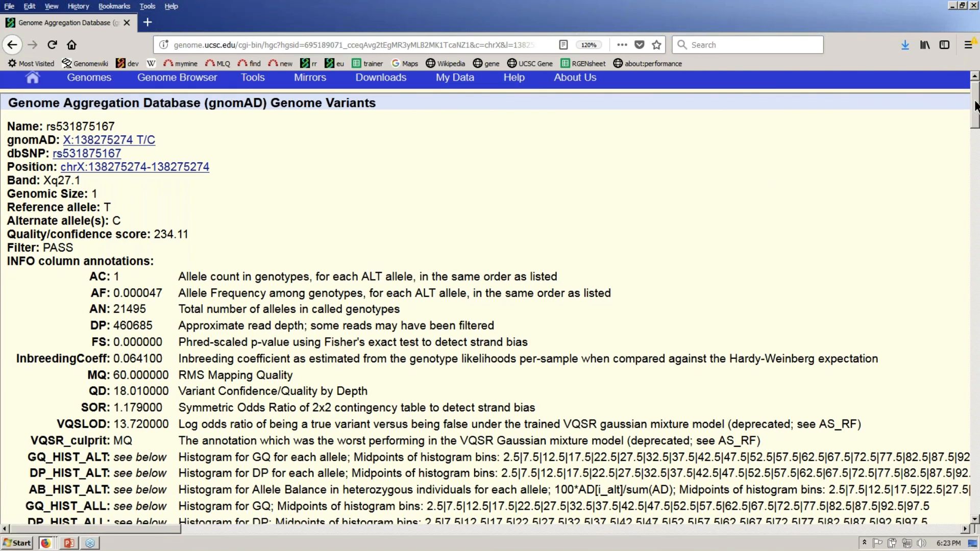
pyautogui.moveTo(976, 105); pyautogui.dragTo(571, 207)
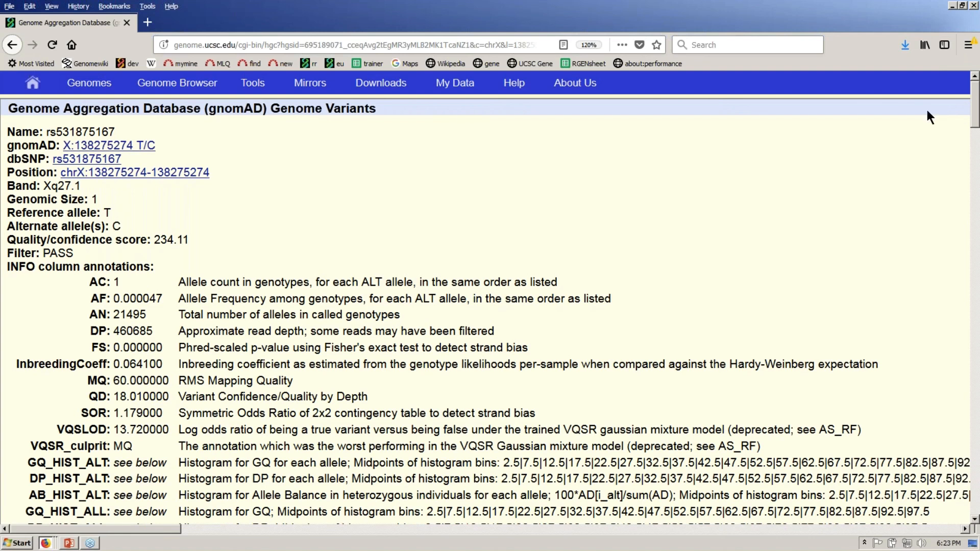
pyautogui.moveTo(974, 107); pyautogui.dragTo(978, 237)
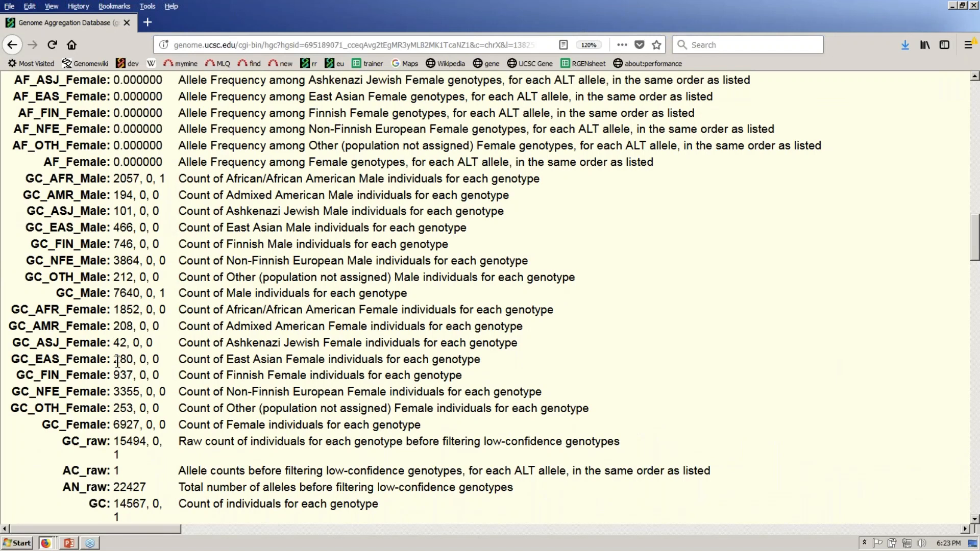
pyautogui.moveTo(113, 360); pyautogui.dragTo(162, 360)
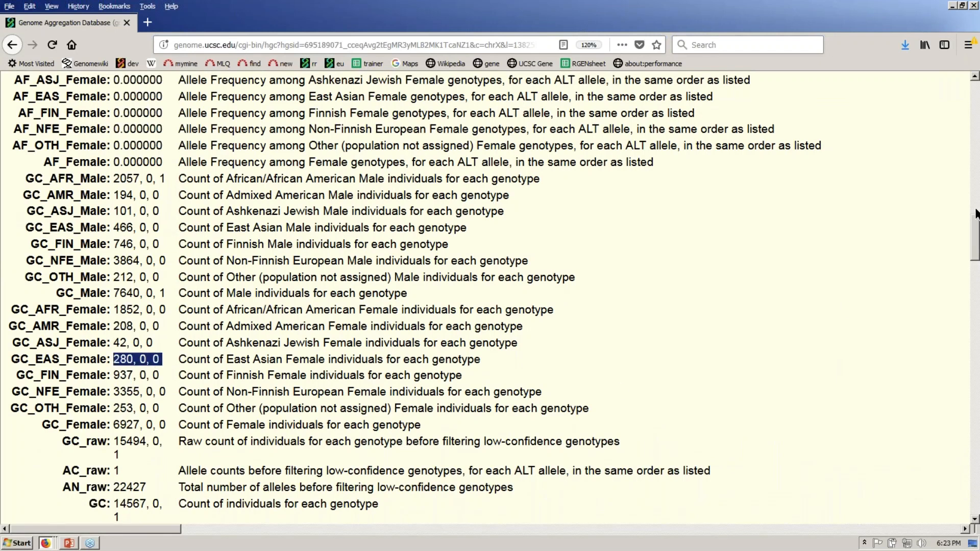
# - Scroll back to the top of the variant page and return to the Genome Browser
pyautogui.moveTo(976, 215); pyautogui.dragTo(976, 213)
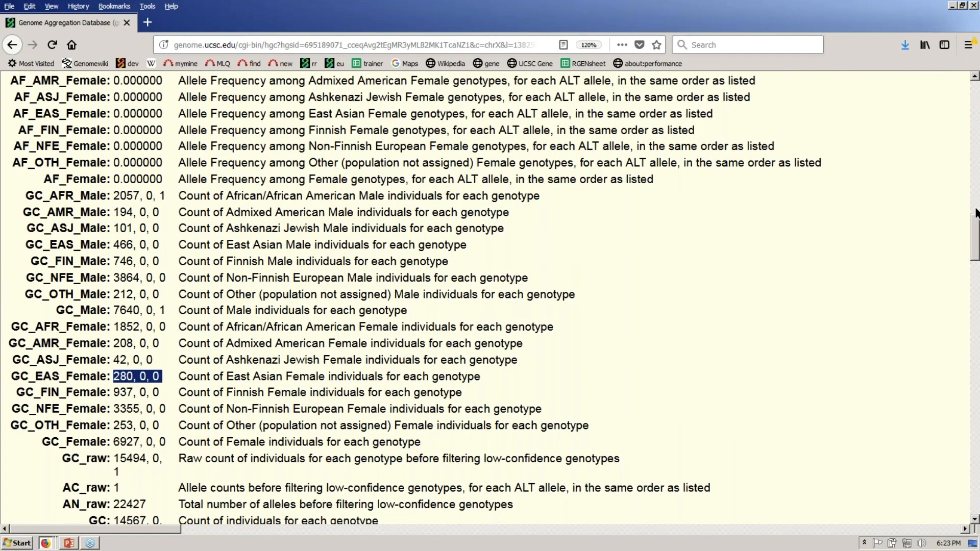
pyautogui.click(976, 213)
pyautogui.moveTo(976, 214); pyautogui.dragTo(970, 138)
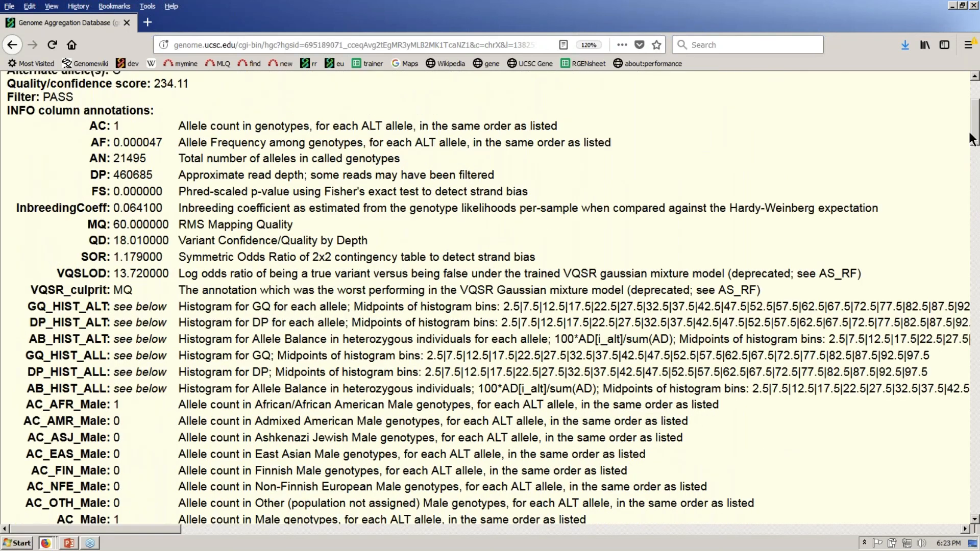
pyautogui.moveTo(971, 137); pyautogui.dragTo(971, 118)
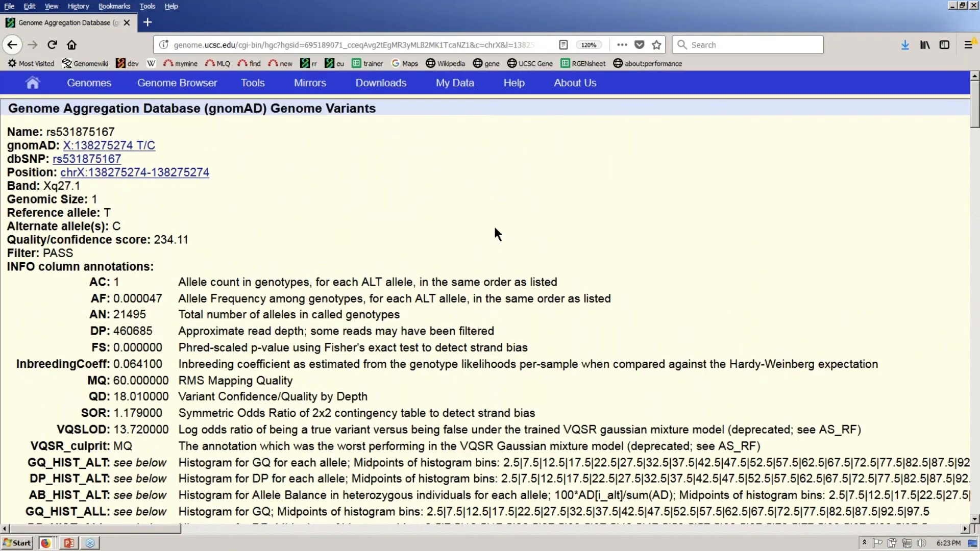
pyautogui.click(166, 86)
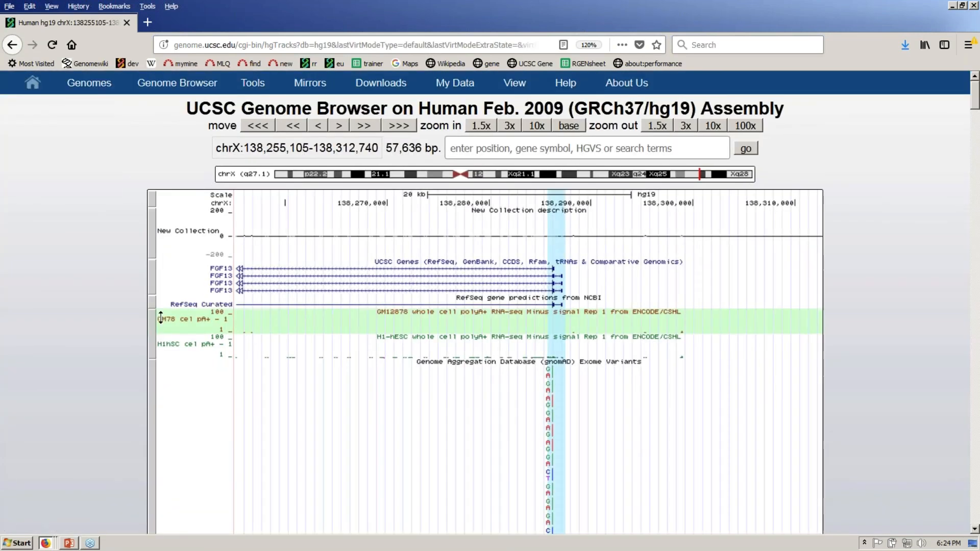
# - Hide the gnomAD exome and genome variant tracks, then pick band Xq22 on the ideogram
pyautogui.rightClick(197, 400)
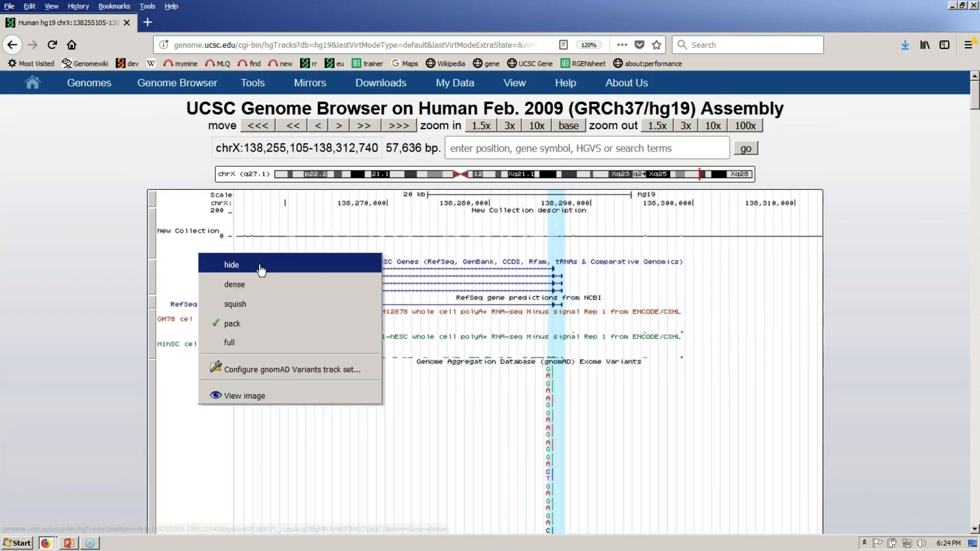
pyautogui.click(261, 267)
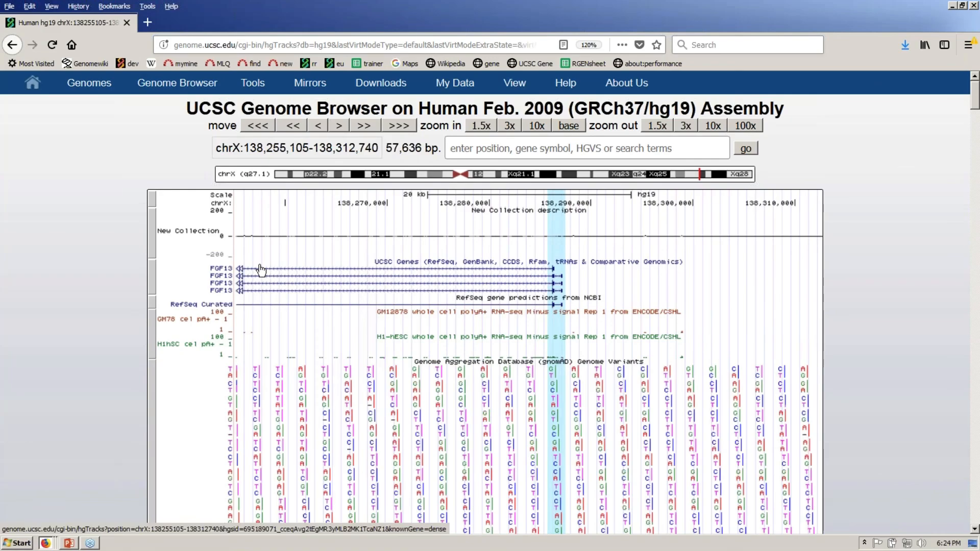
pyautogui.rightClick(198, 397)
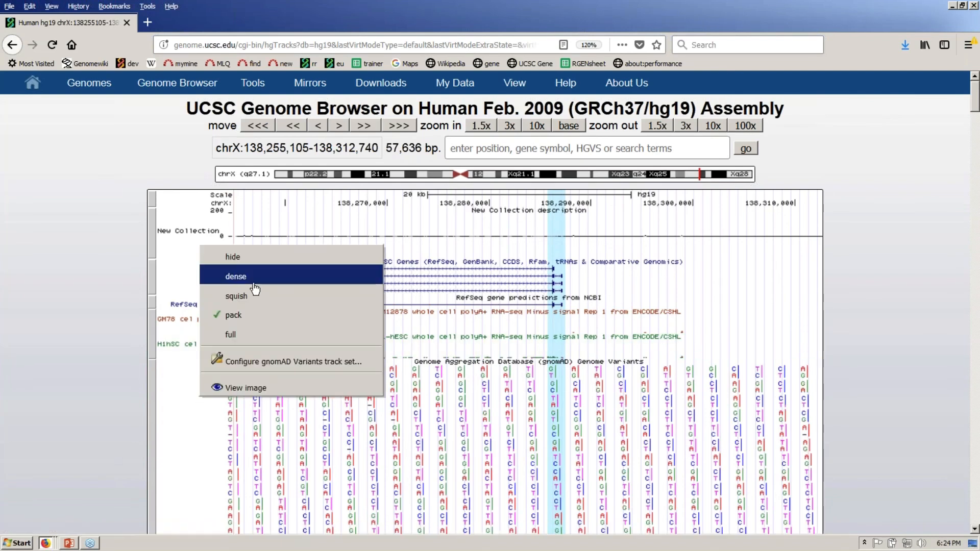
pyautogui.click(262, 258)
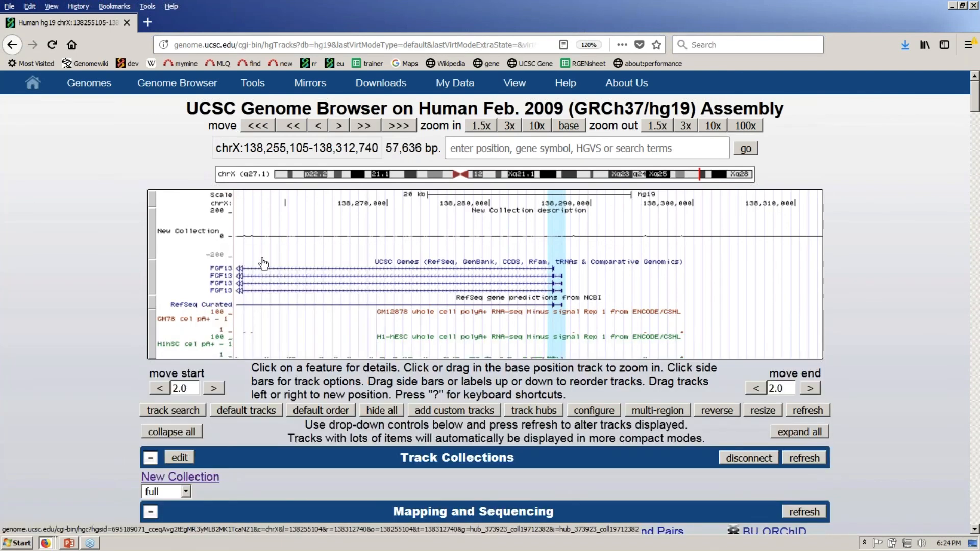
pyautogui.click(612, 176)
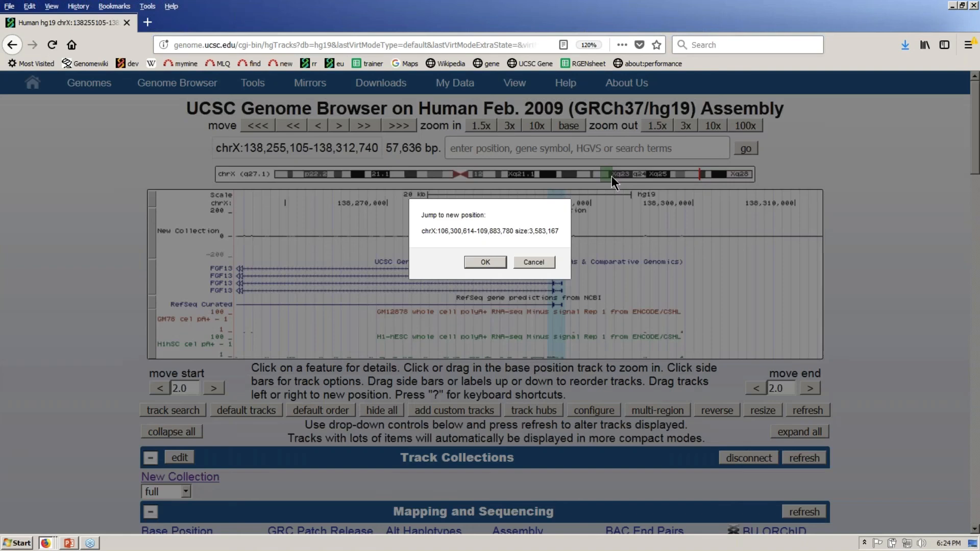
# - Jump to chrX:106,300,614-109,883,780 and show the RefSeq Curated track in pack mode
pyautogui.click(488, 260)
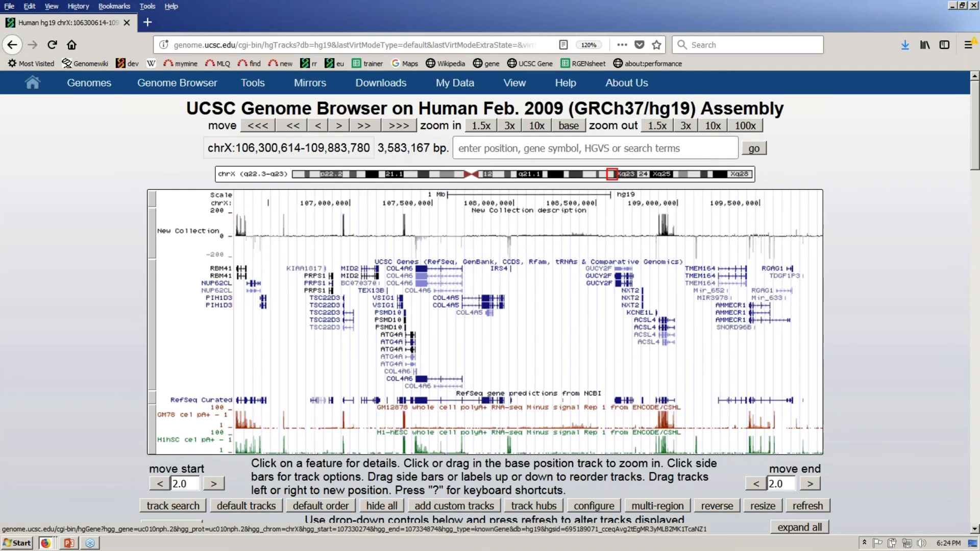
pyautogui.rightClick(171, 398)
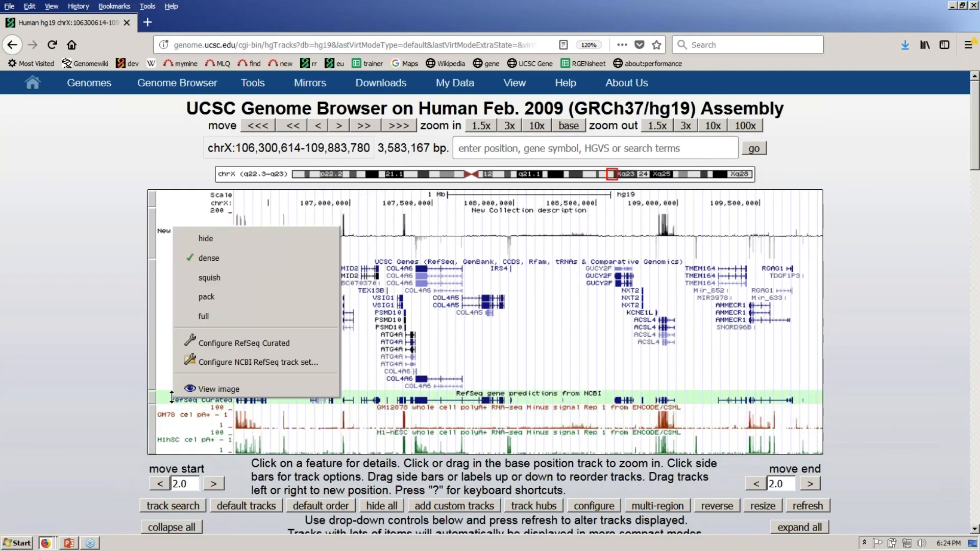
pyautogui.click(221, 301)
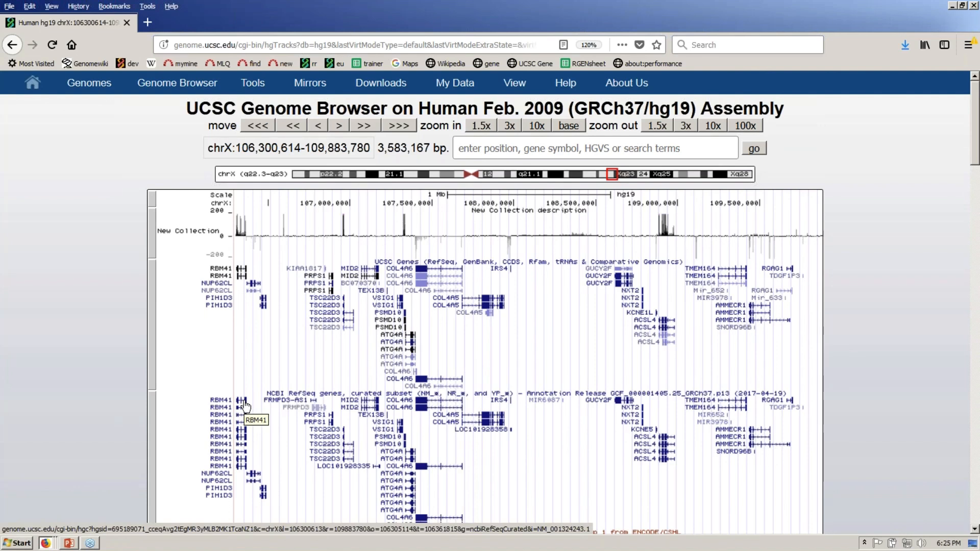
pyautogui.click(245, 406)
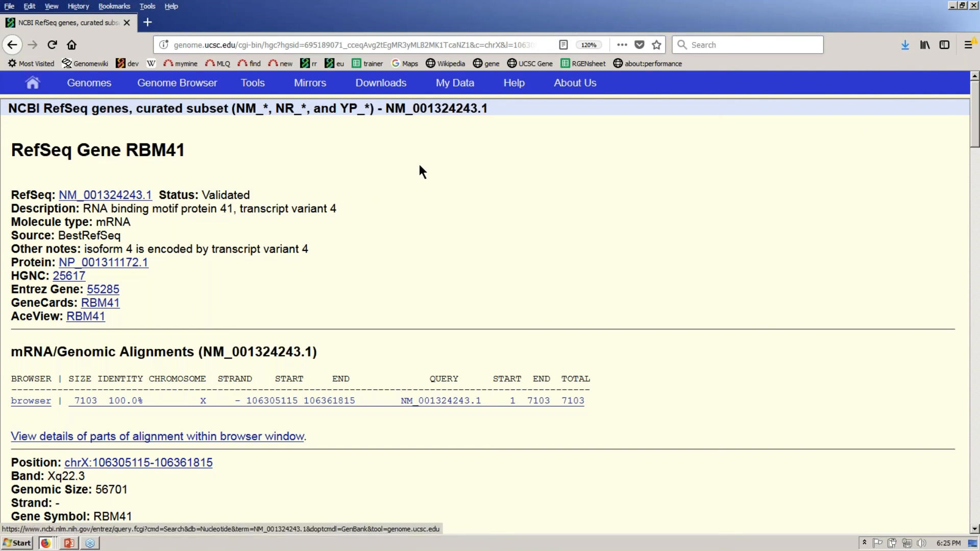
pyautogui.scroll(-1, 424, 174)
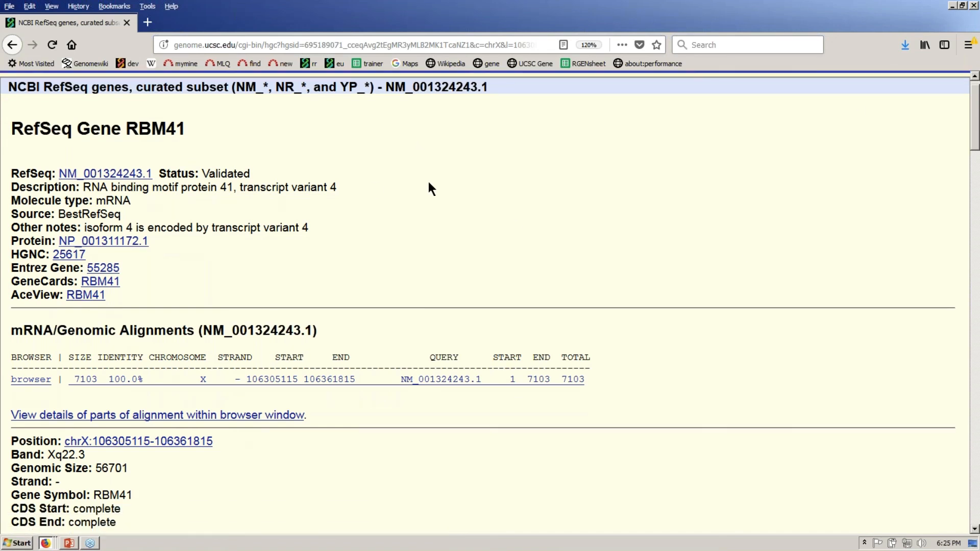
pyautogui.scroll(-8, 429, 184)
pyautogui.scroll(-2, 428, 184)
pyautogui.scroll(-2, 428, 184)
pyautogui.moveTo(11, 146)
pyautogui.mouseDown()
pyautogui.moveTo(420, 274)
pyautogui.moveTo(482, 403)
pyautogui.mouseUp()
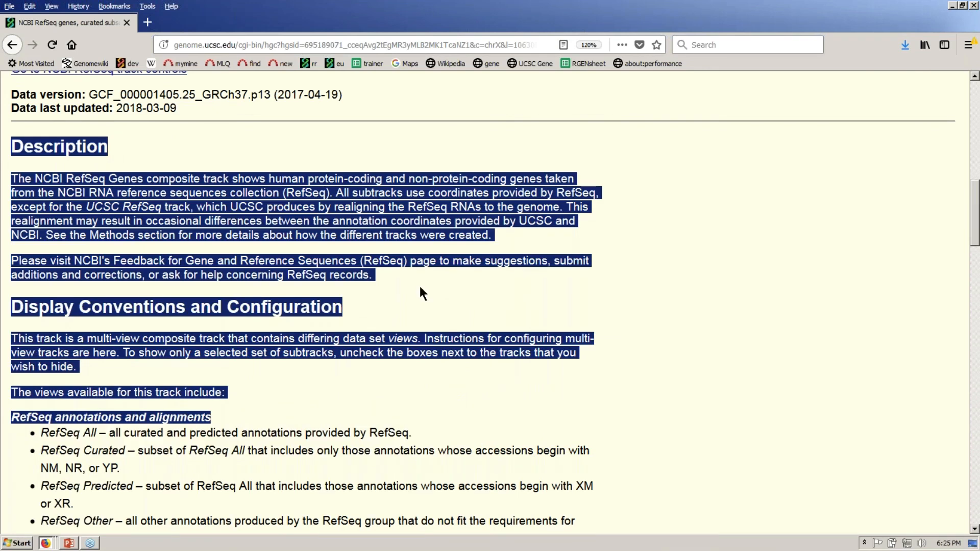
pyautogui.click(405, 145)
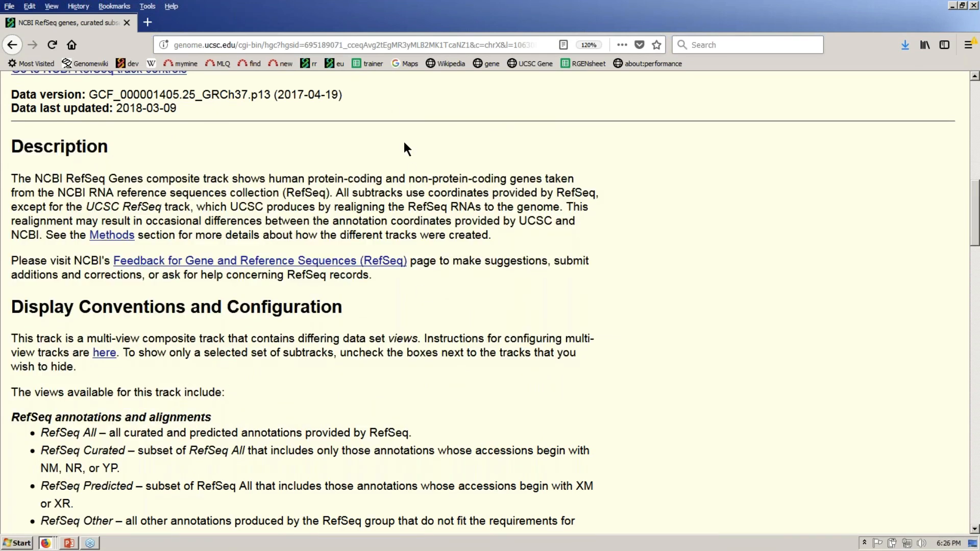
pyautogui.scroll(-1, 407, 148)
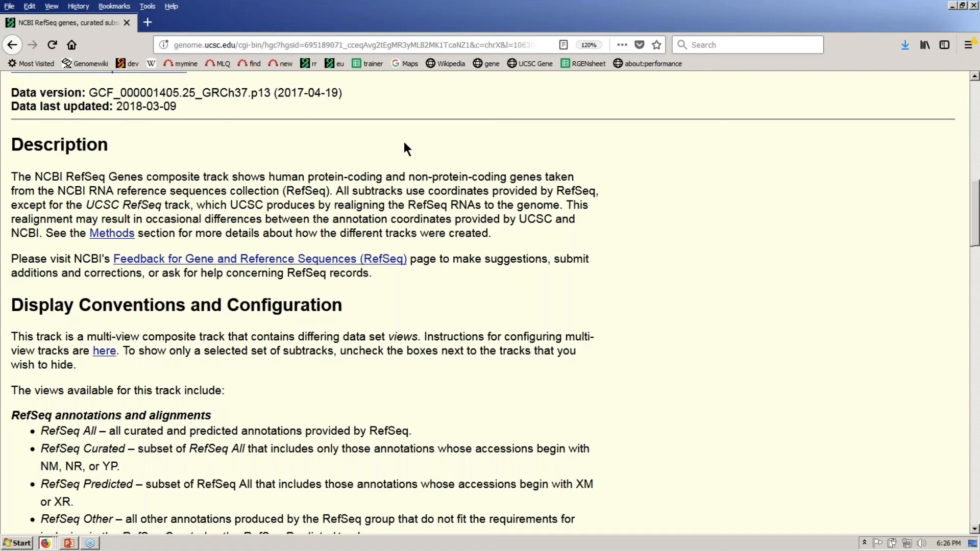
pyautogui.scroll(-3, 404, 143)
pyautogui.scroll(-10, 306, 301)
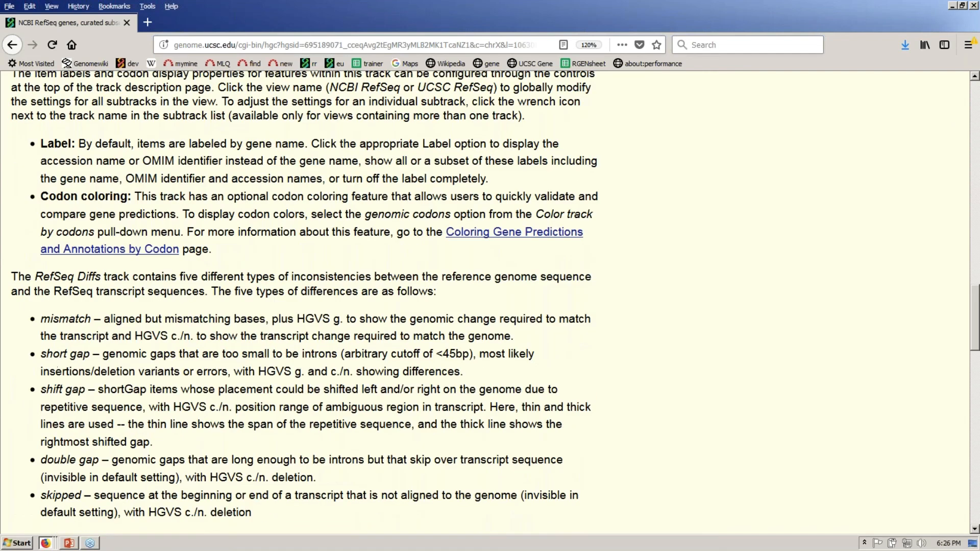
pyautogui.scroll(-10, 306, 301)
pyautogui.scroll(-8, 306, 301)
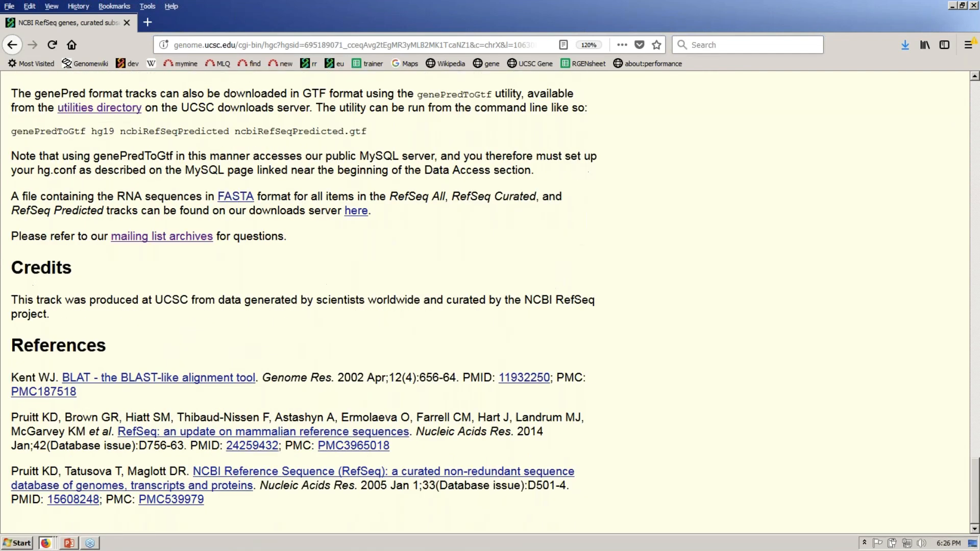
pyautogui.scroll(2, 306, 301)
pyautogui.press('Home')
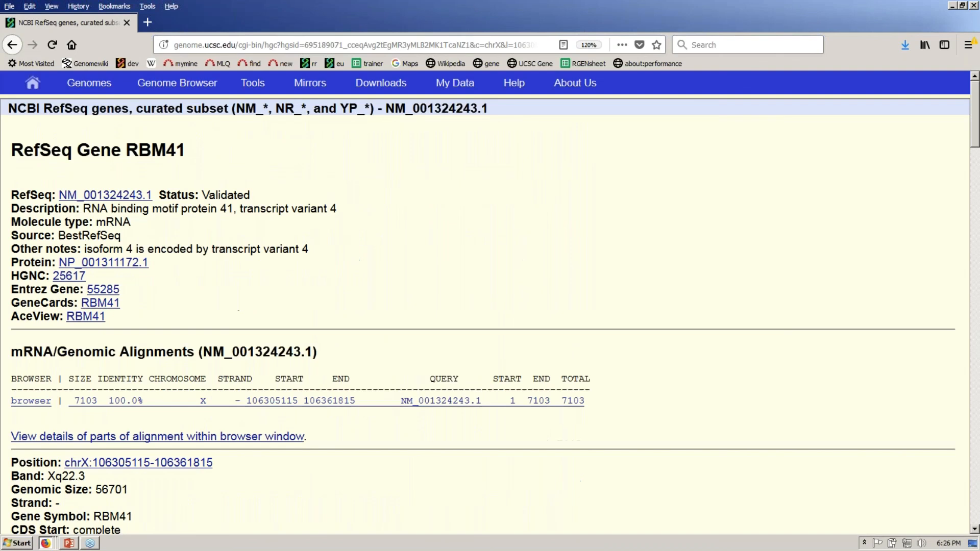
pyautogui.click(213, 90)
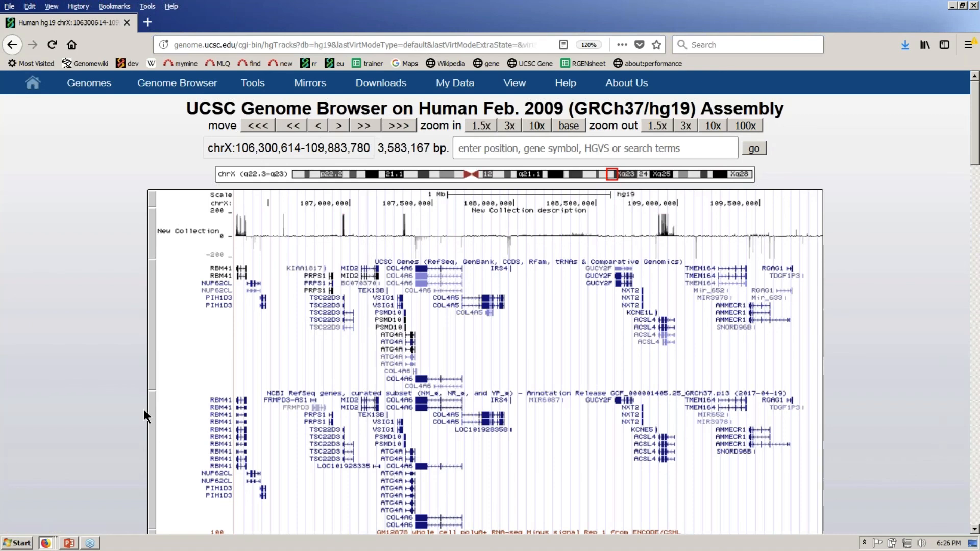
# - Review NCBI RefSeq's RefSeq Curated, RefSeq All and UCSC RefSeq subtracks, then reload the browser
pyautogui.click(154, 423)
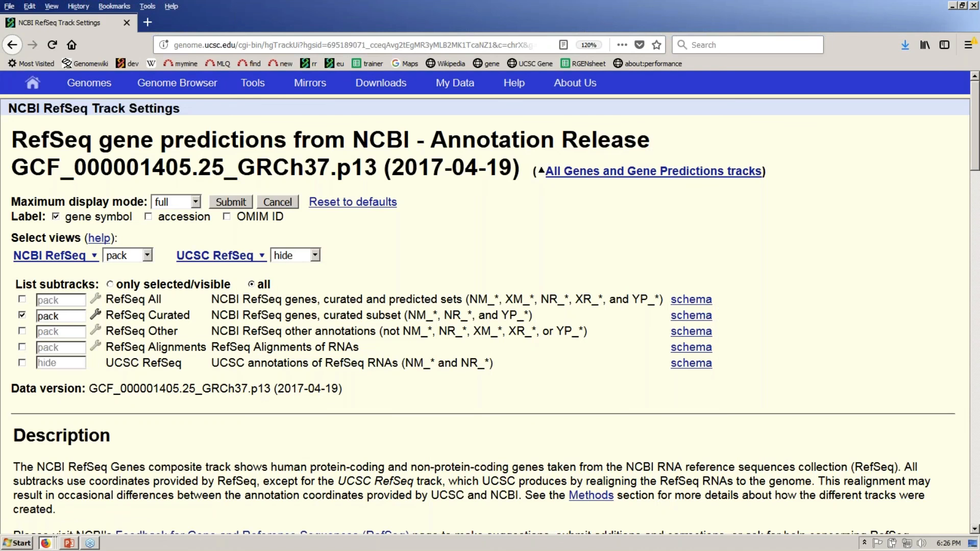
pyautogui.moveTo(106, 315); pyautogui.dragTo(192, 321)
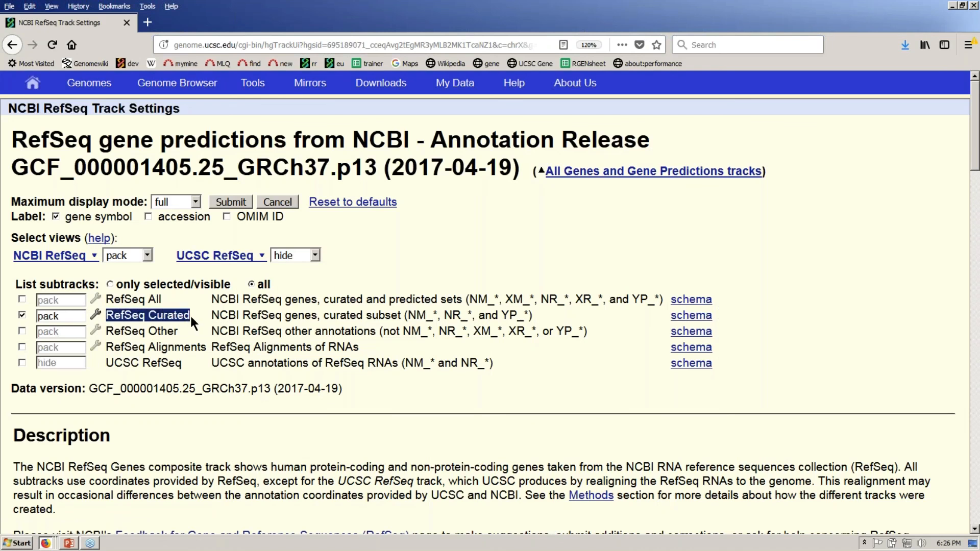
pyautogui.moveTo(106, 299); pyautogui.dragTo(161, 300)
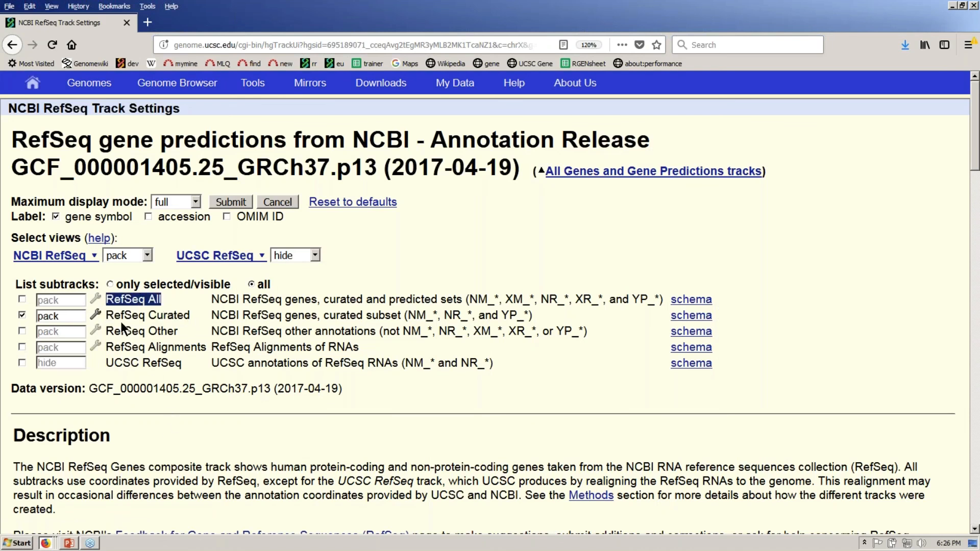
pyautogui.click(108, 362)
pyautogui.moveTo(108, 362); pyautogui.dragTo(187, 366)
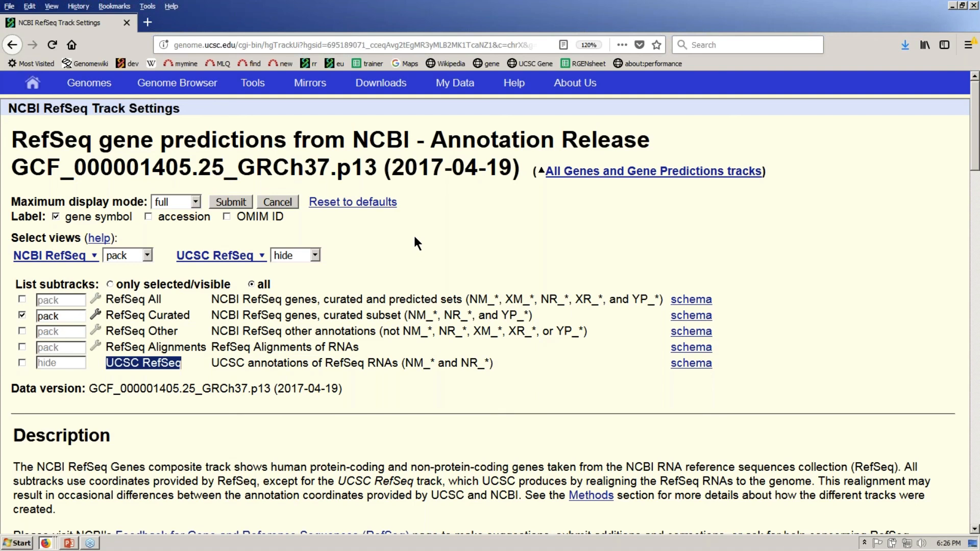
pyautogui.click(235, 116)
pyautogui.click(203, 87)
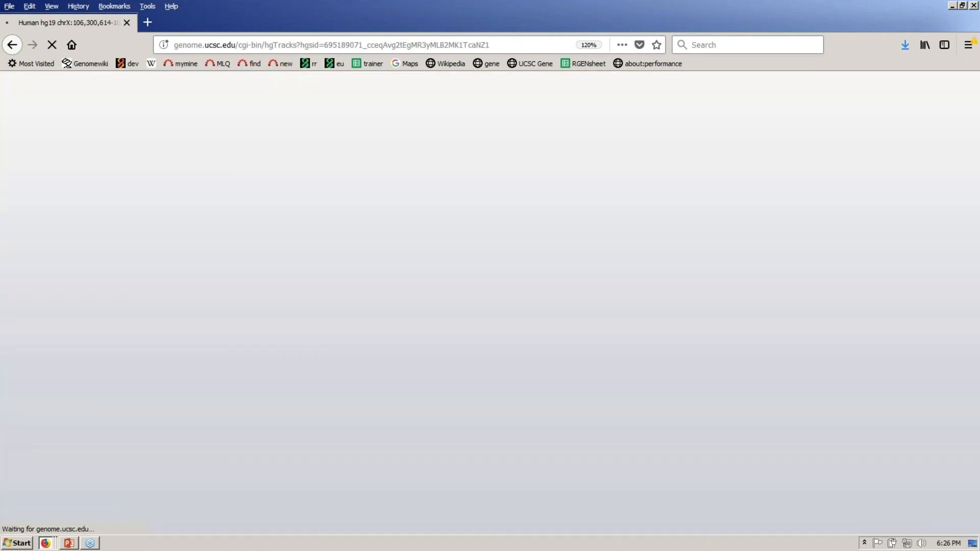